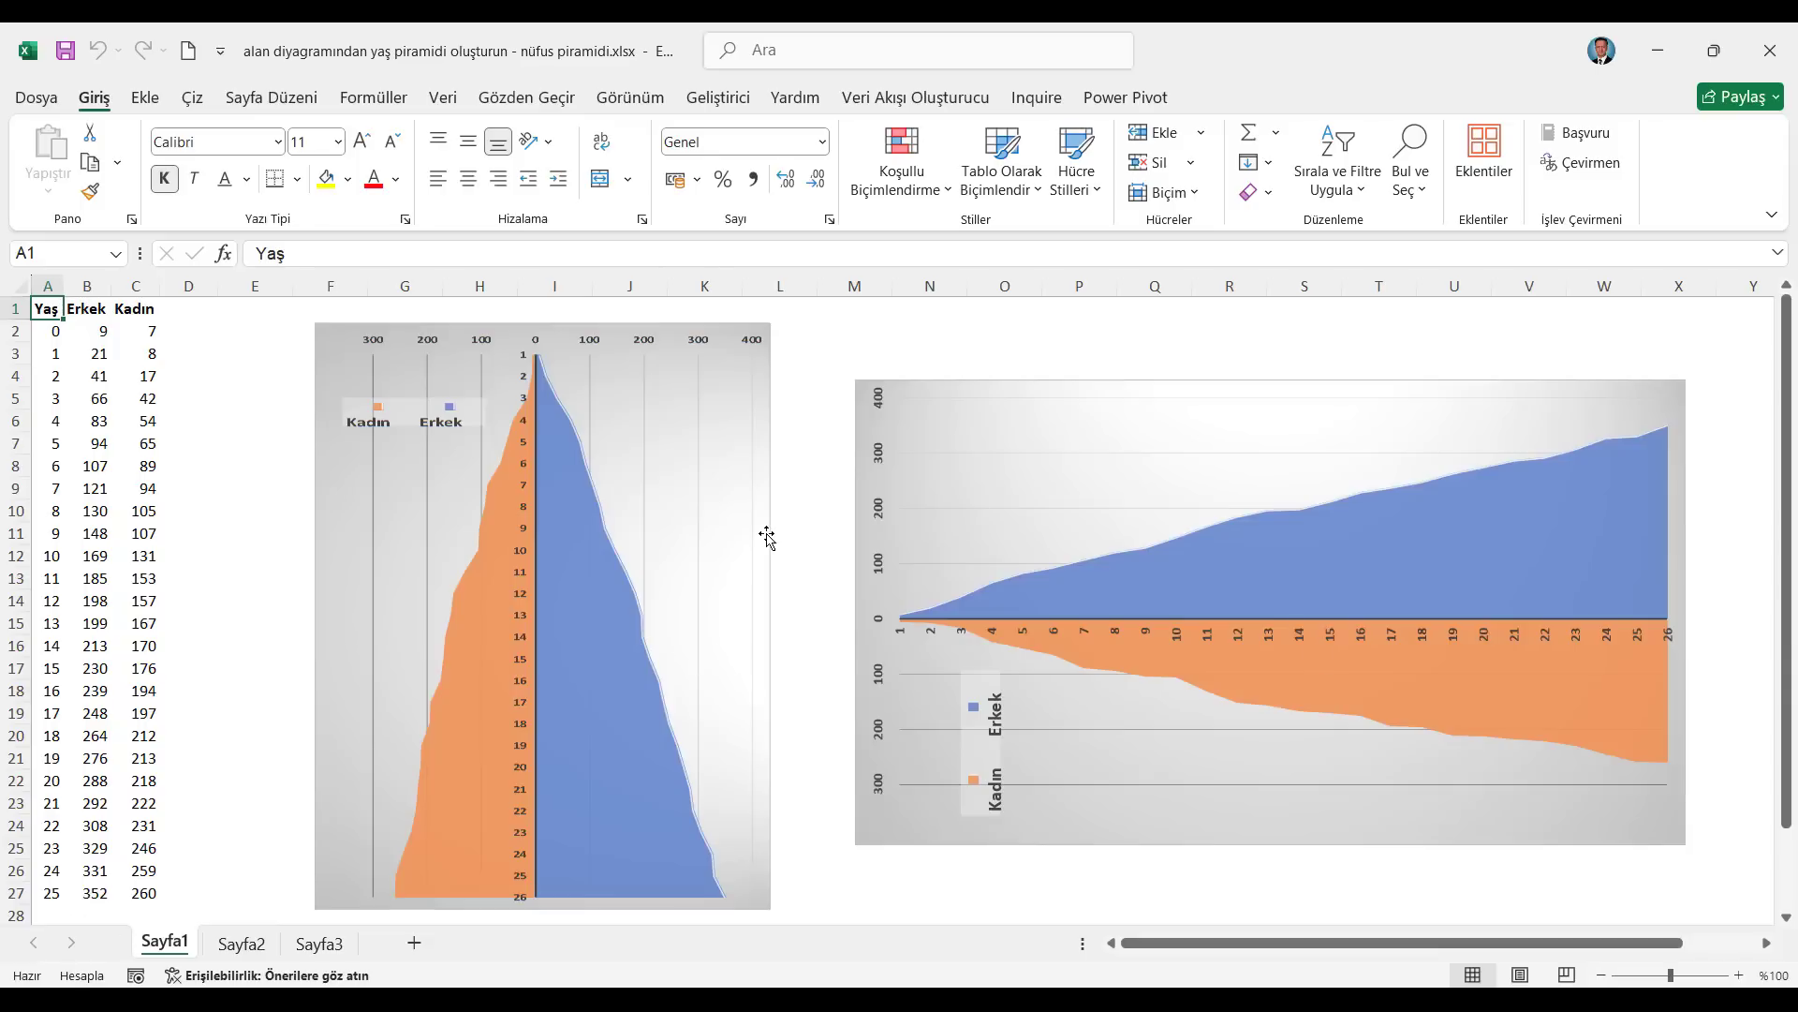
Recalculate the workbook repeatedly on Sayfa1 to watch how both population charts respond to new values.
click(372, 98)
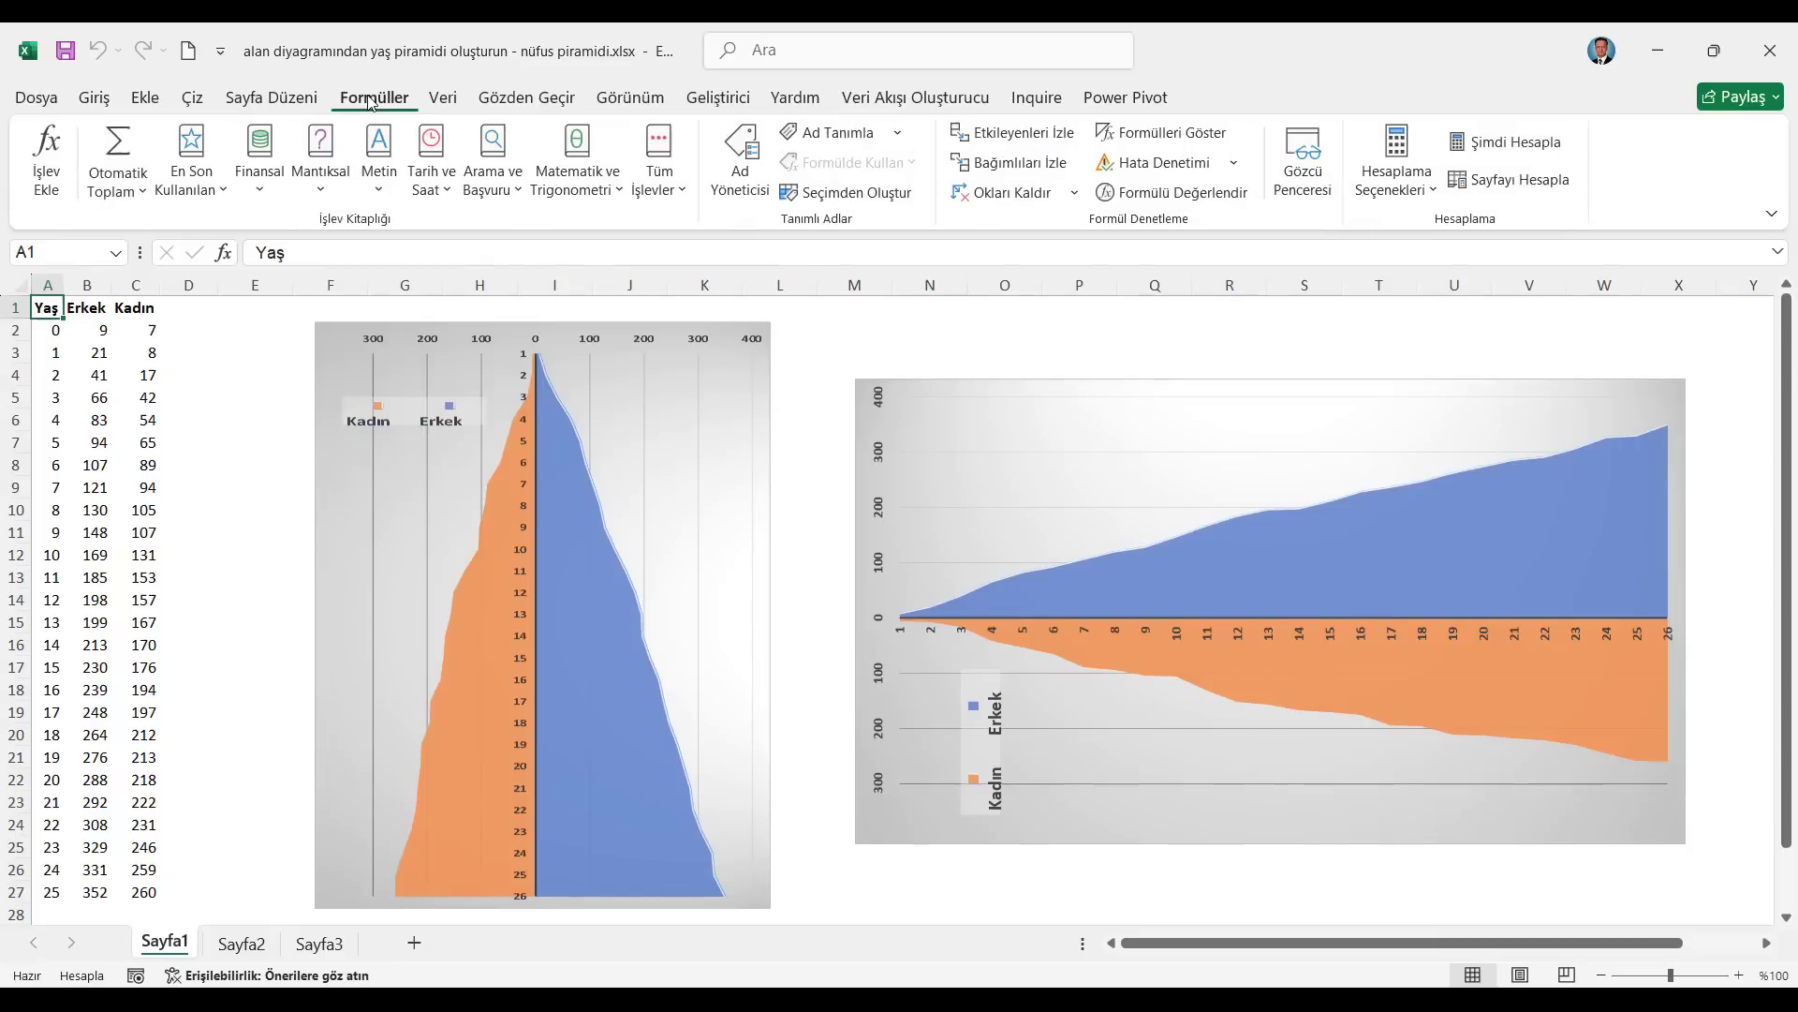
click(1489, 144)
click(1497, 146)
click(1506, 146)
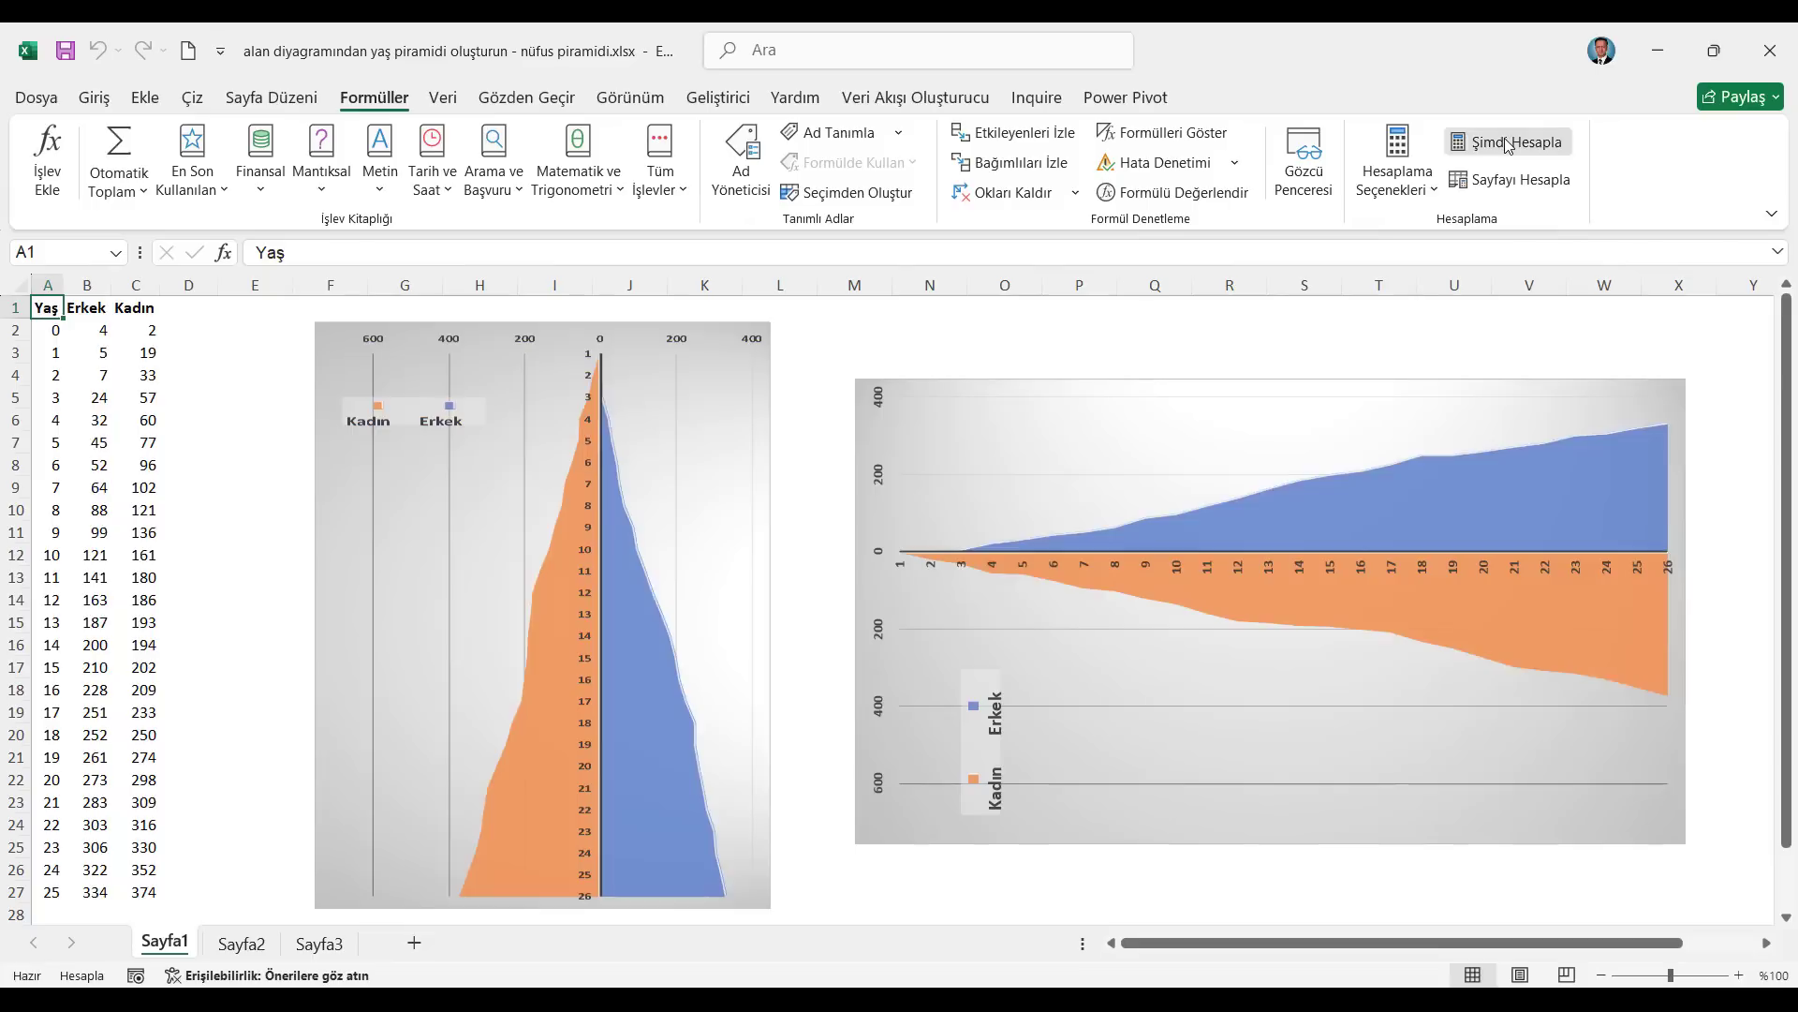
click(1509, 146)
click(1508, 146)
click(1508, 145)
click(1508, 145)
click(1508, 145)
click(1508, 145)
click(1508, 145)
click(1508, 145)
click(1508, 145)
click(1508, 145)
click(1509, 145)
click(1508, 146)
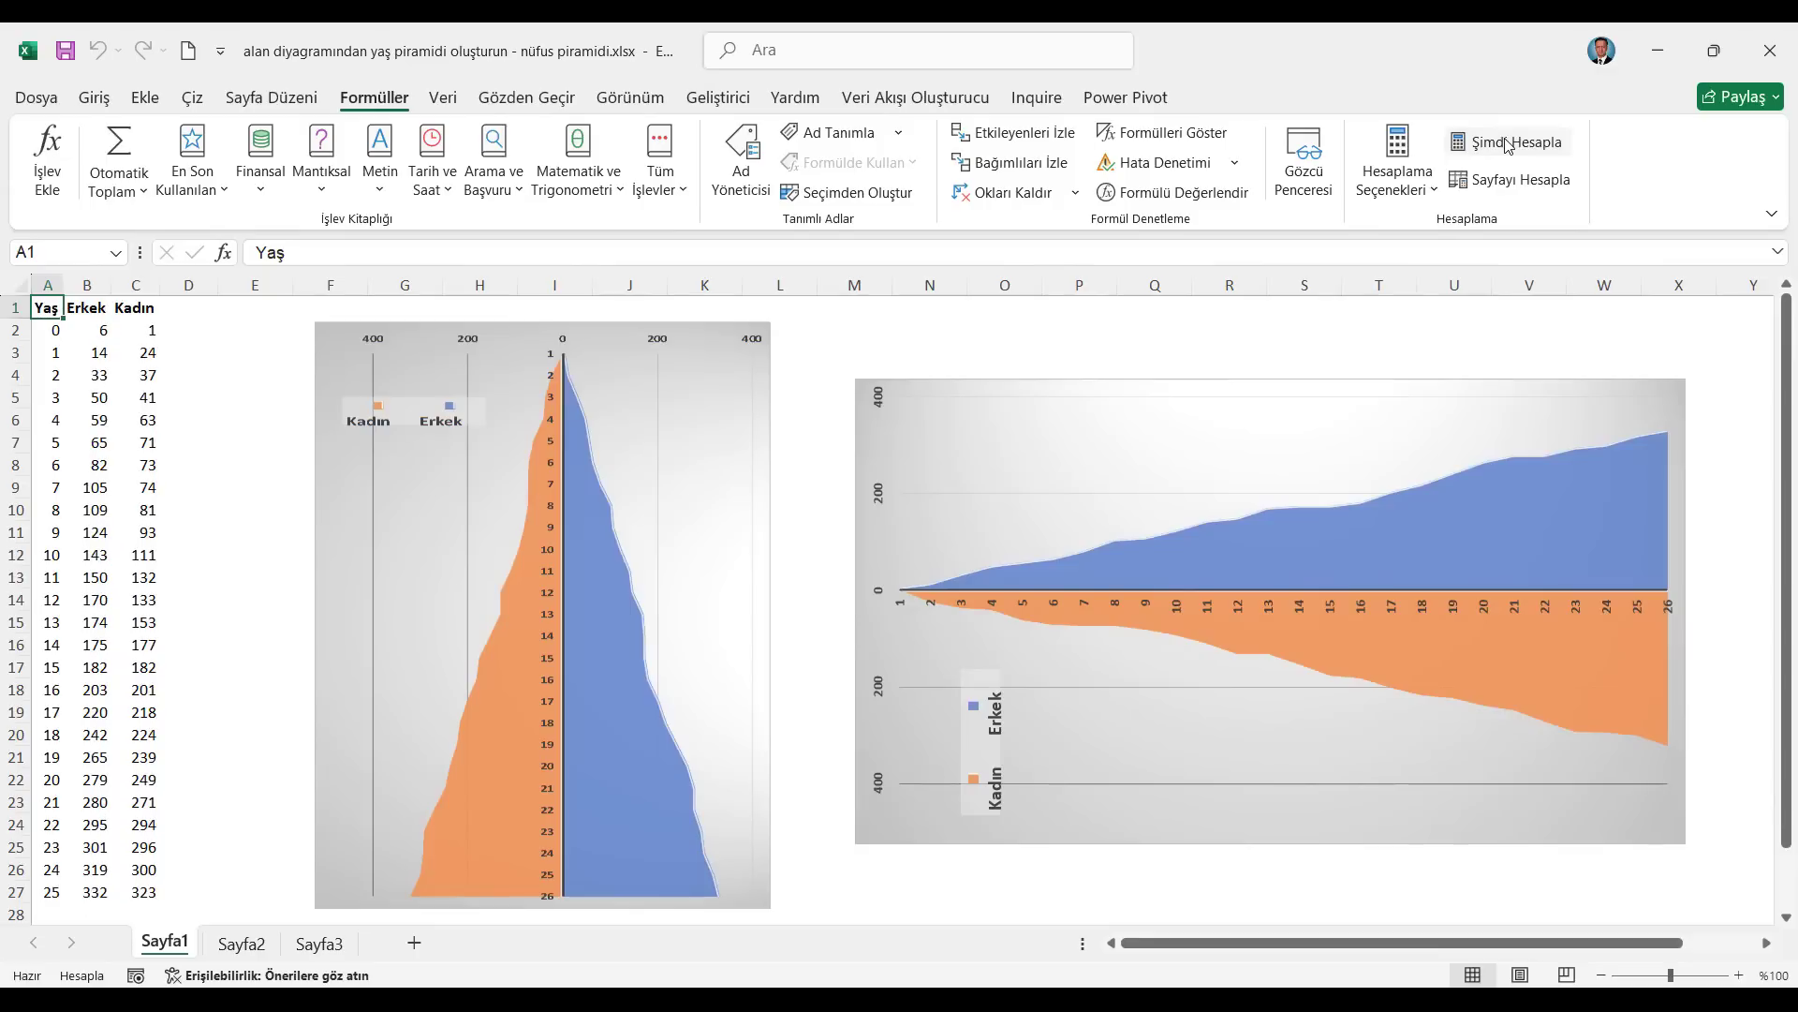
Copy columns A to C from Sayfa1 and paste only their values into Sayfa2 starting at A1.
drag(48, 282, 140, 283)
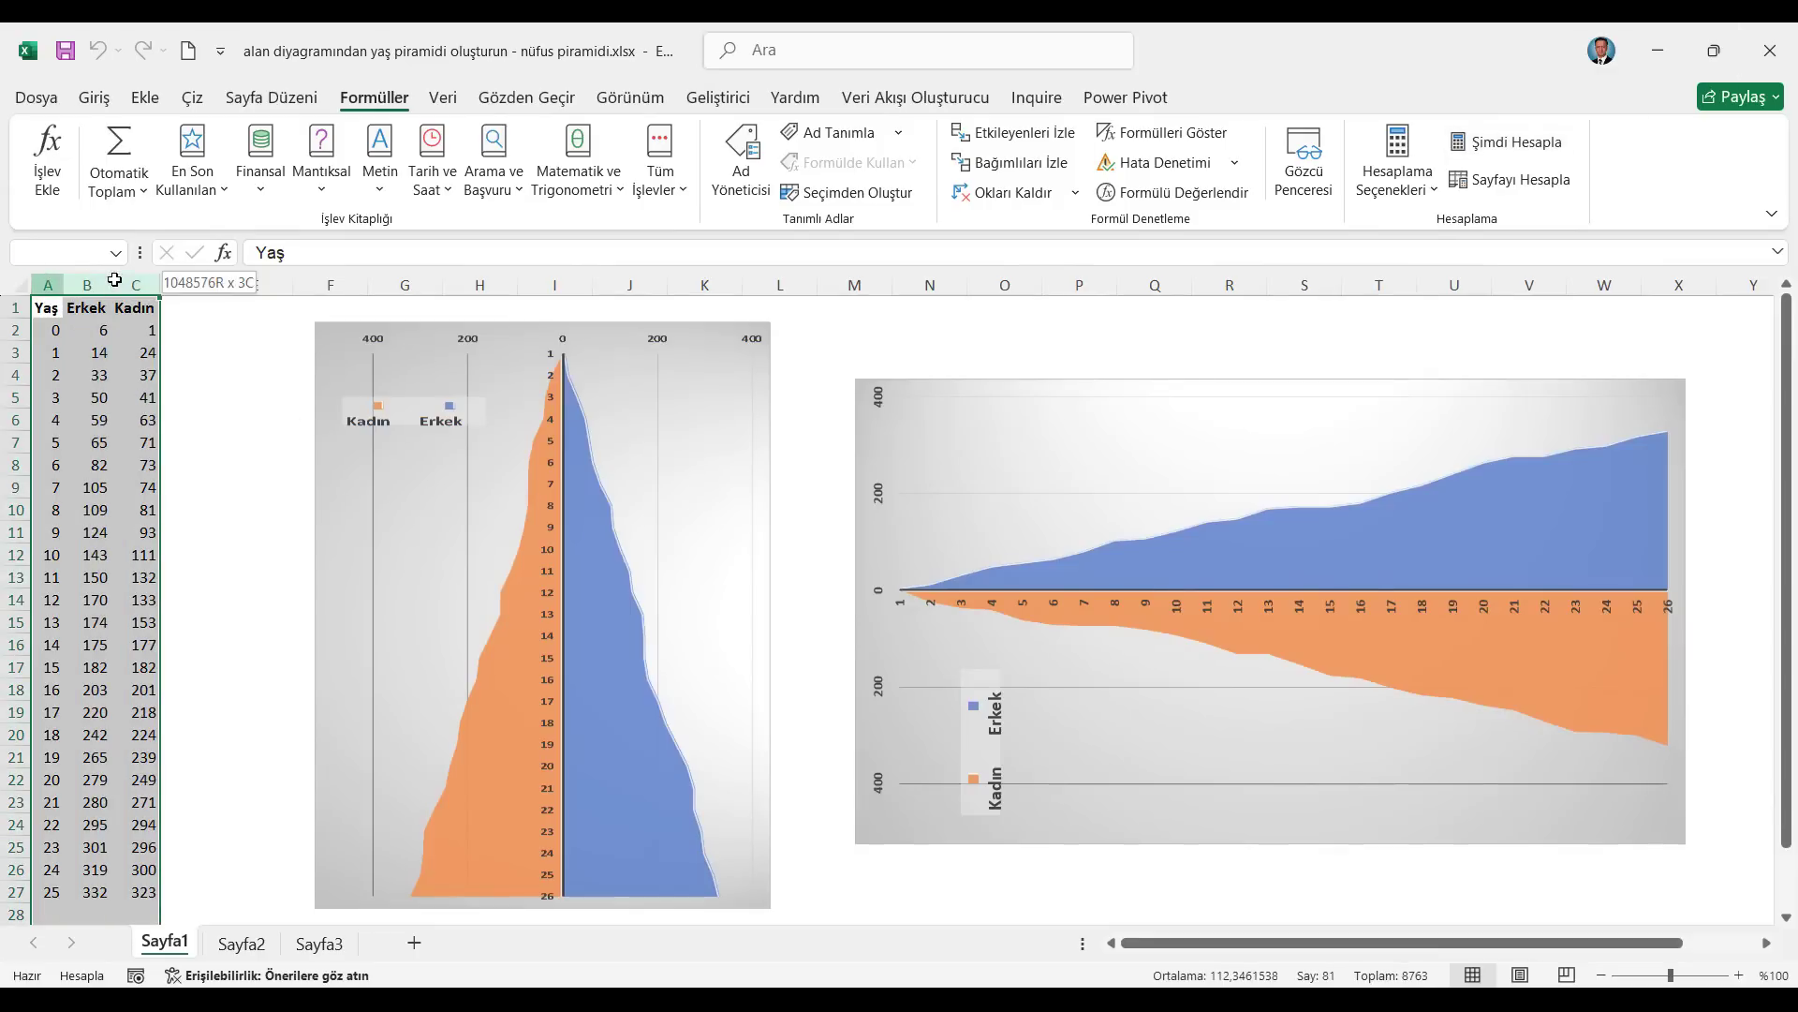
click(95, 98)
key(ctrl+c)
click(242, 943)
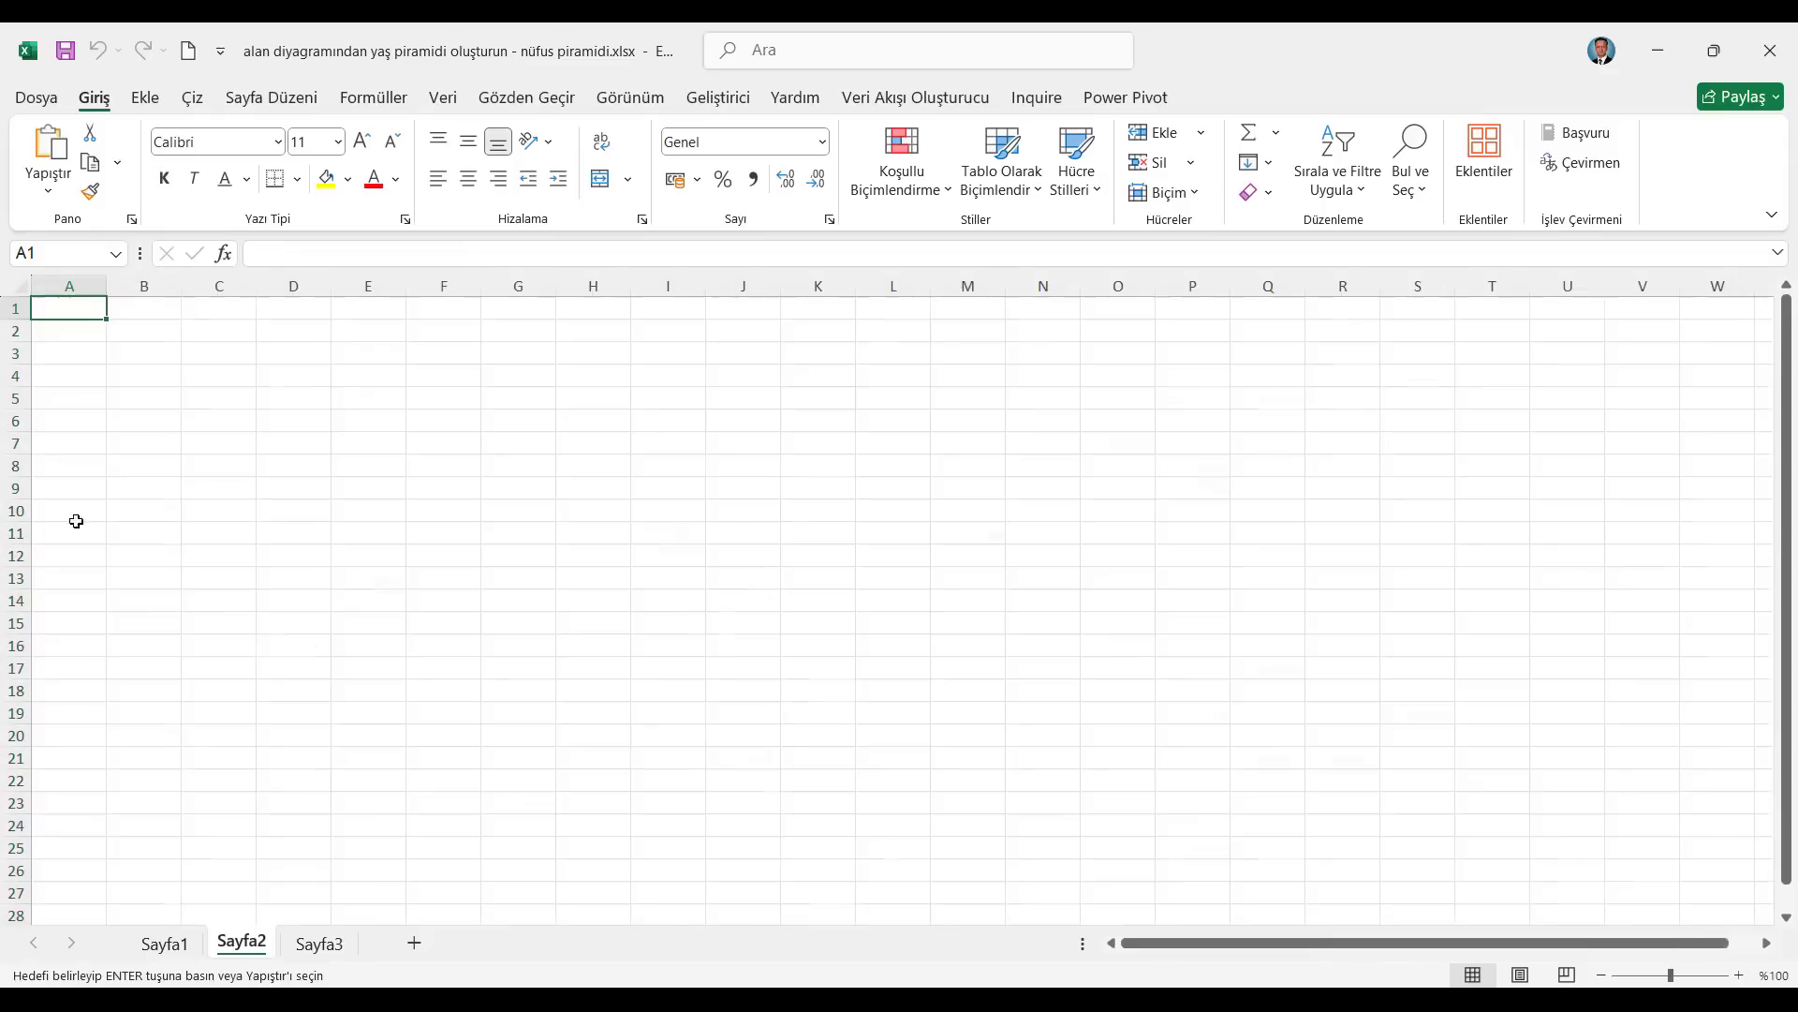
right_click(67, 307)
click(143, 475)
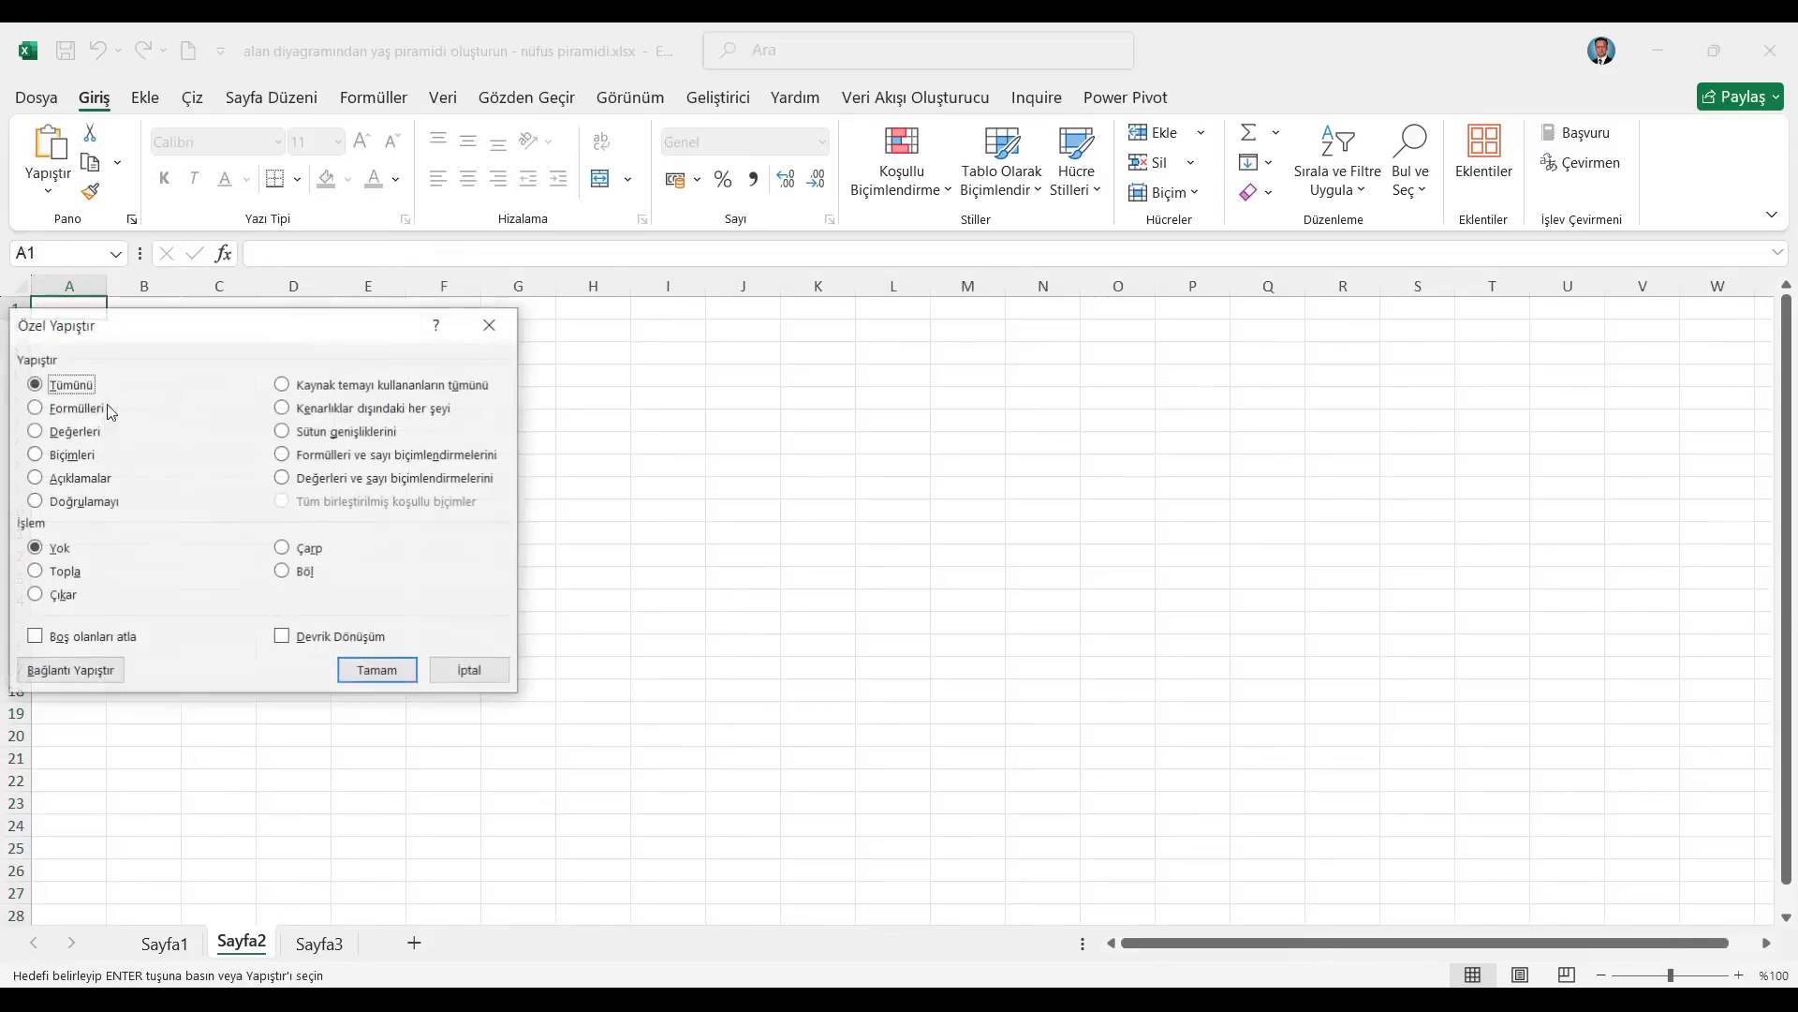
click(70, 431)
click(377, 671)
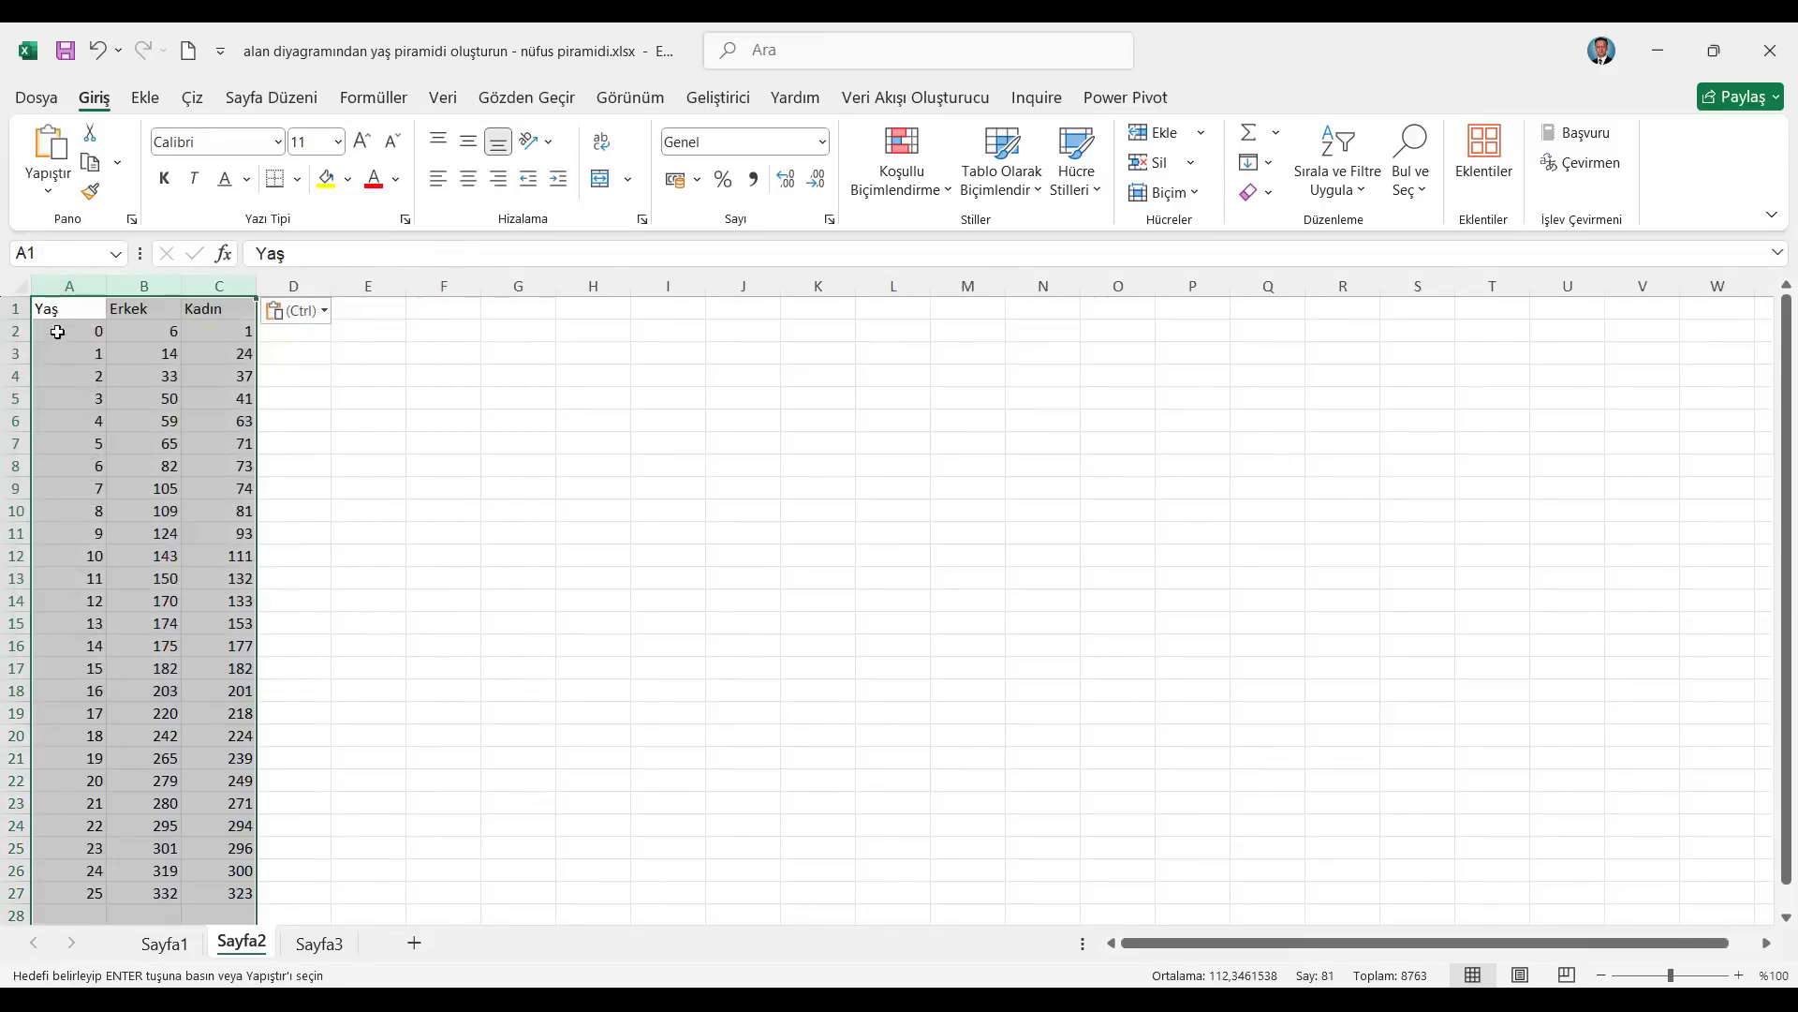
Paste the copied columns' formats onto the pasted table on Sayfa2.
right_click(63, 312)
click(142, 515)
click(73, 493)
click(377, 718)
click(21, 283)
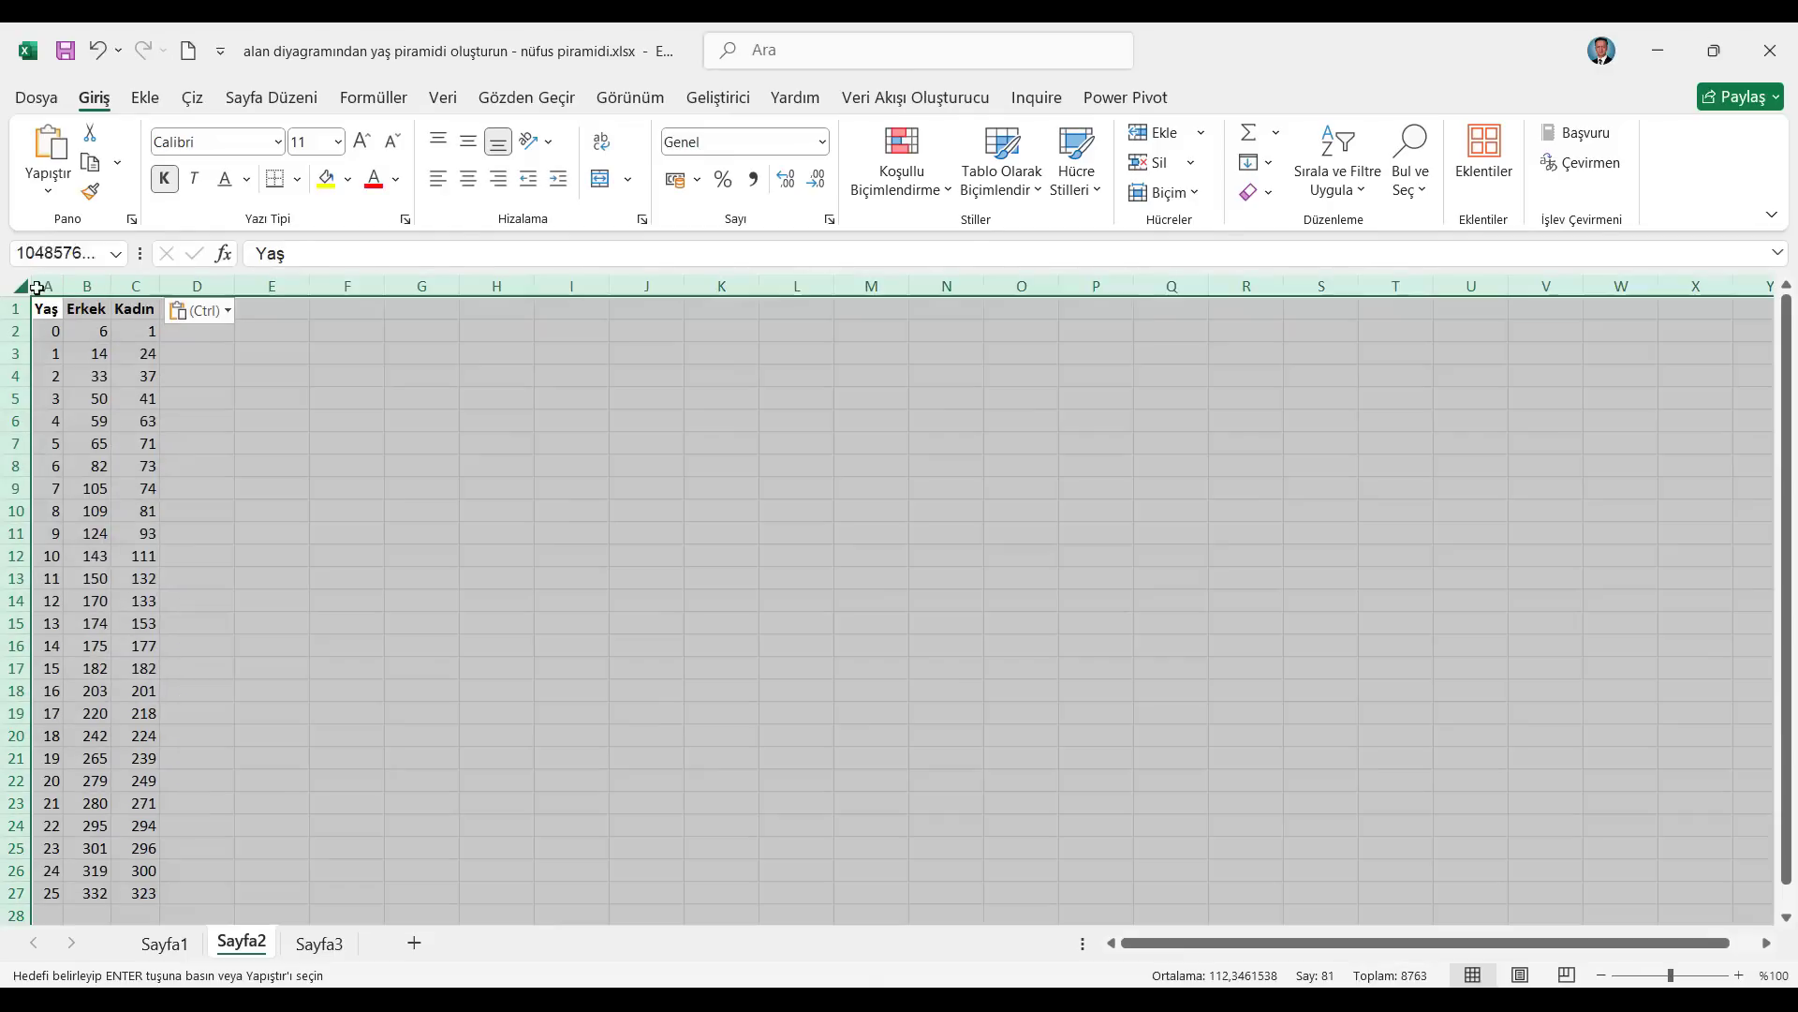
click(42, 312)
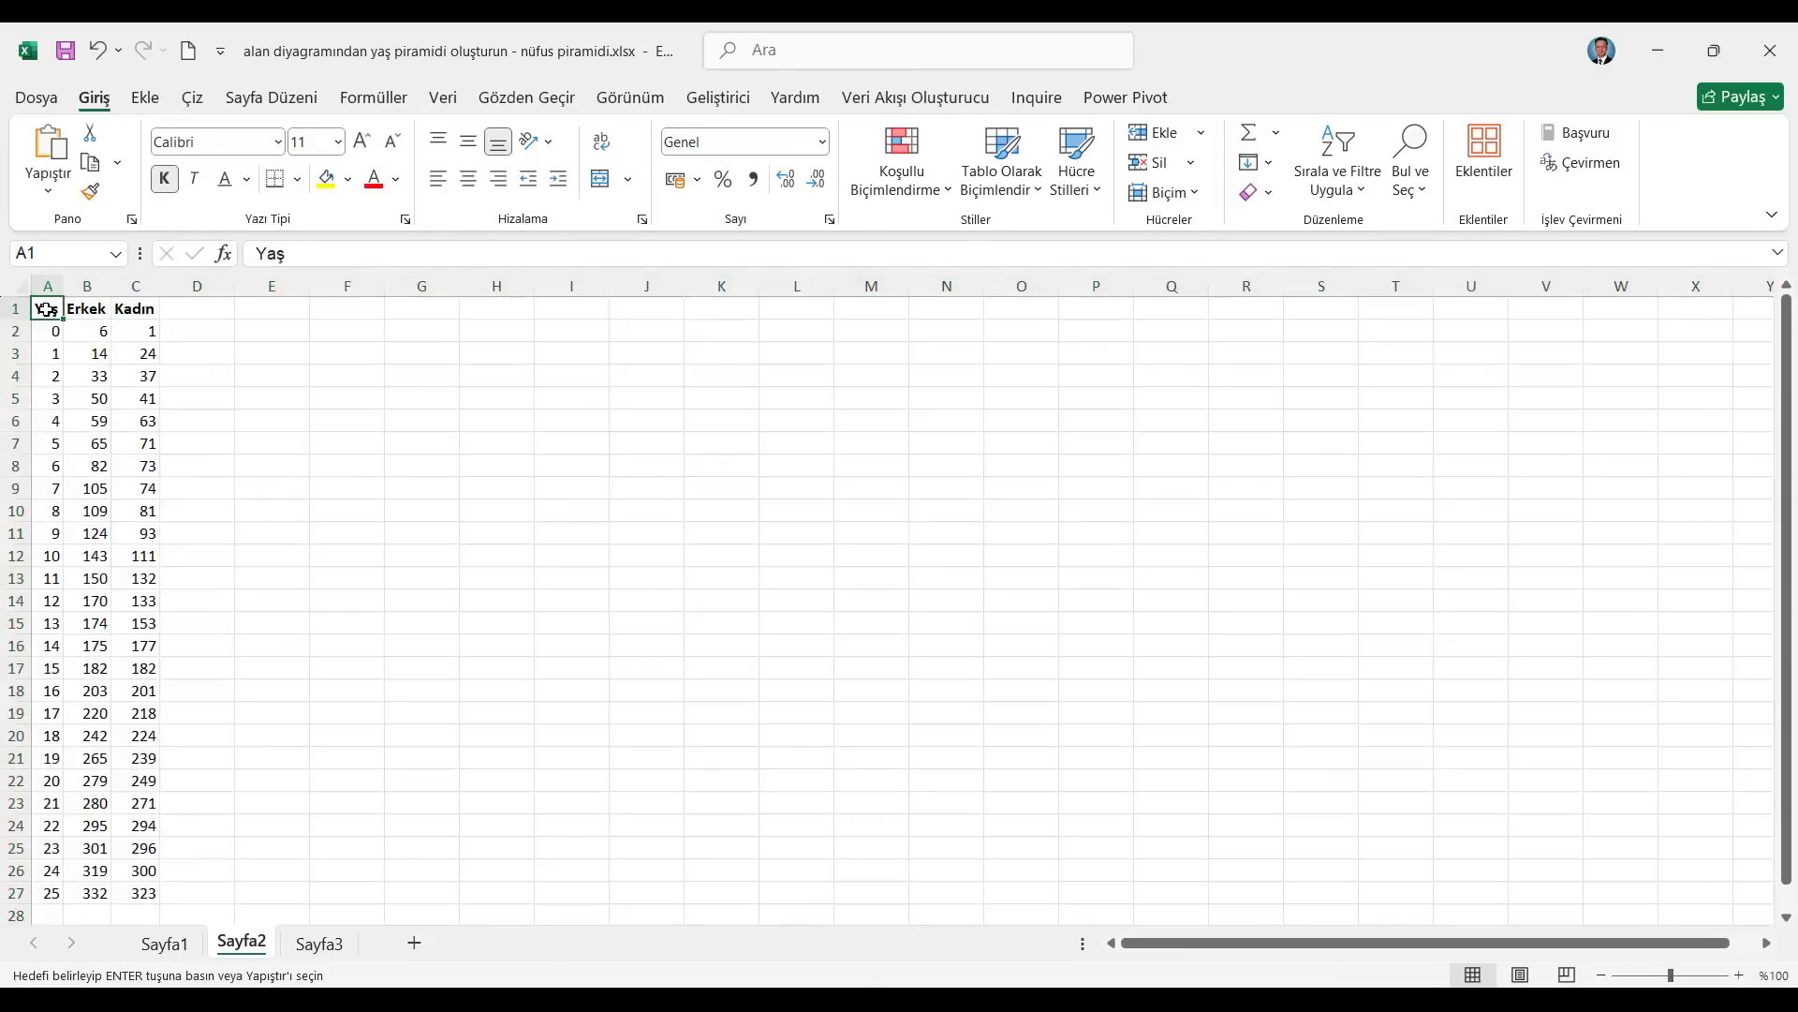
Insert a standard 2-D area chart from the Erkek and Kadın data in B1:C27.
drag(91, 312, 145, 893)
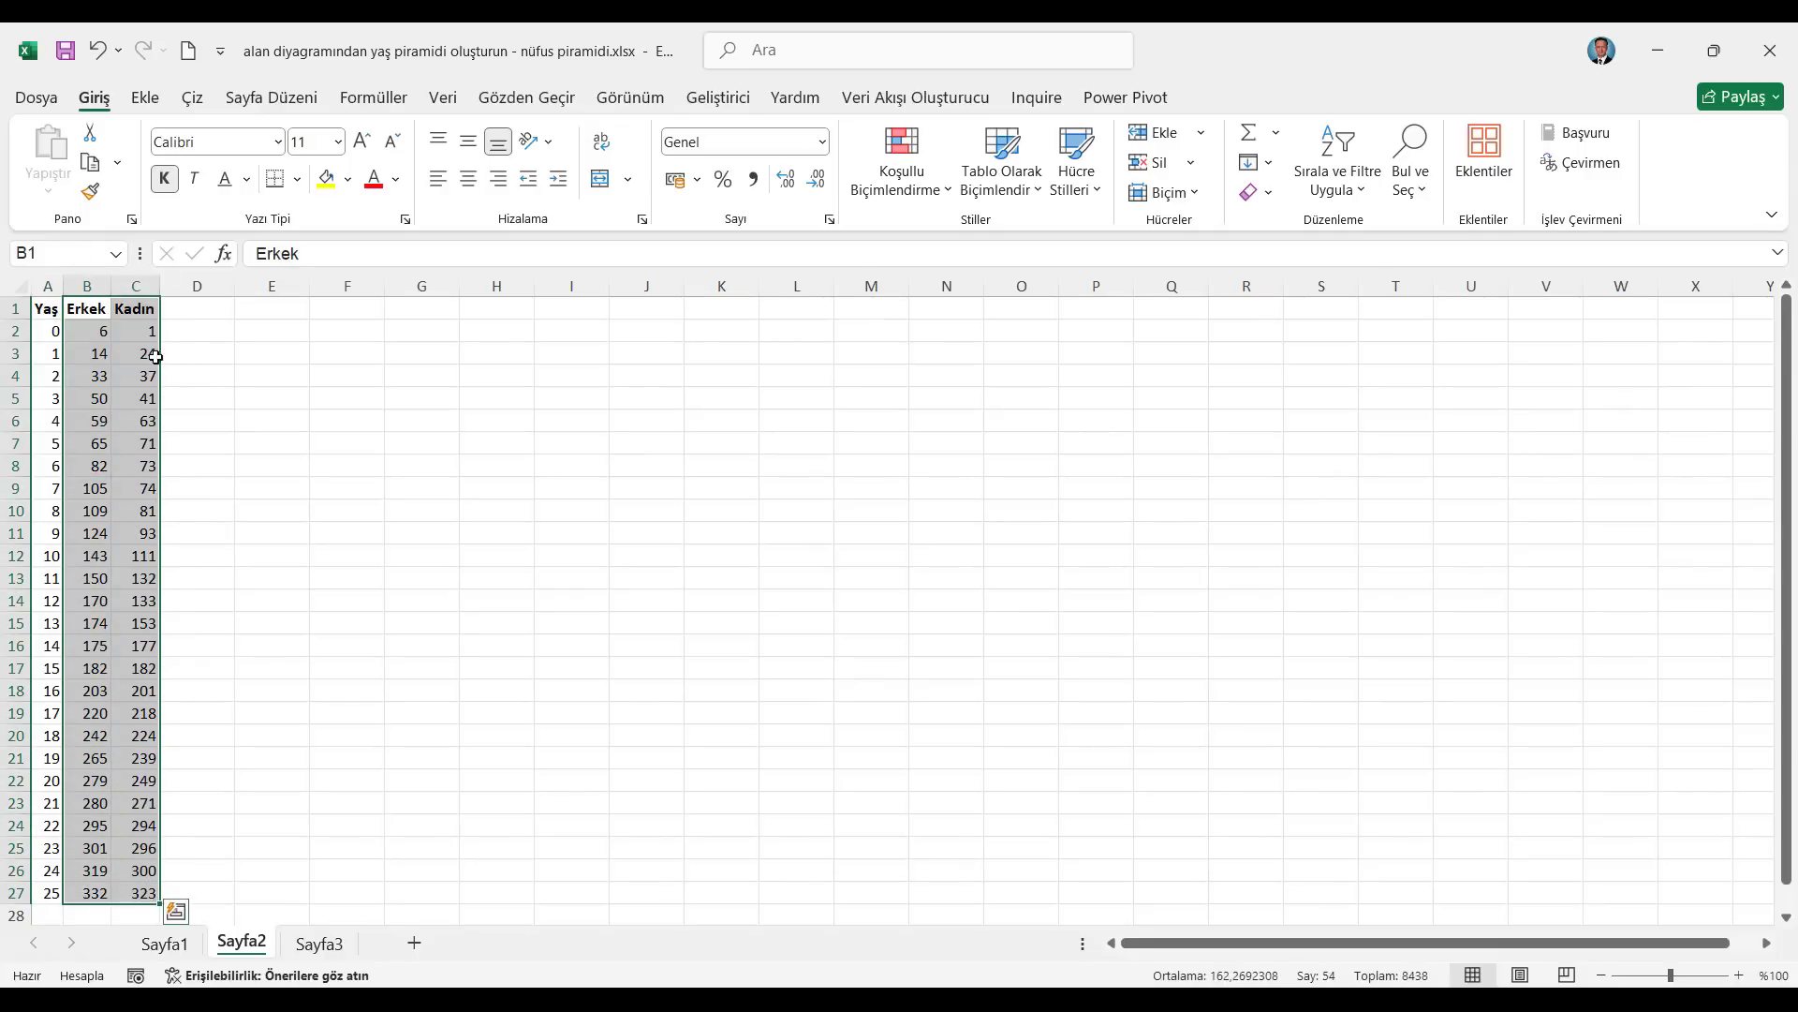
click(155, 108)
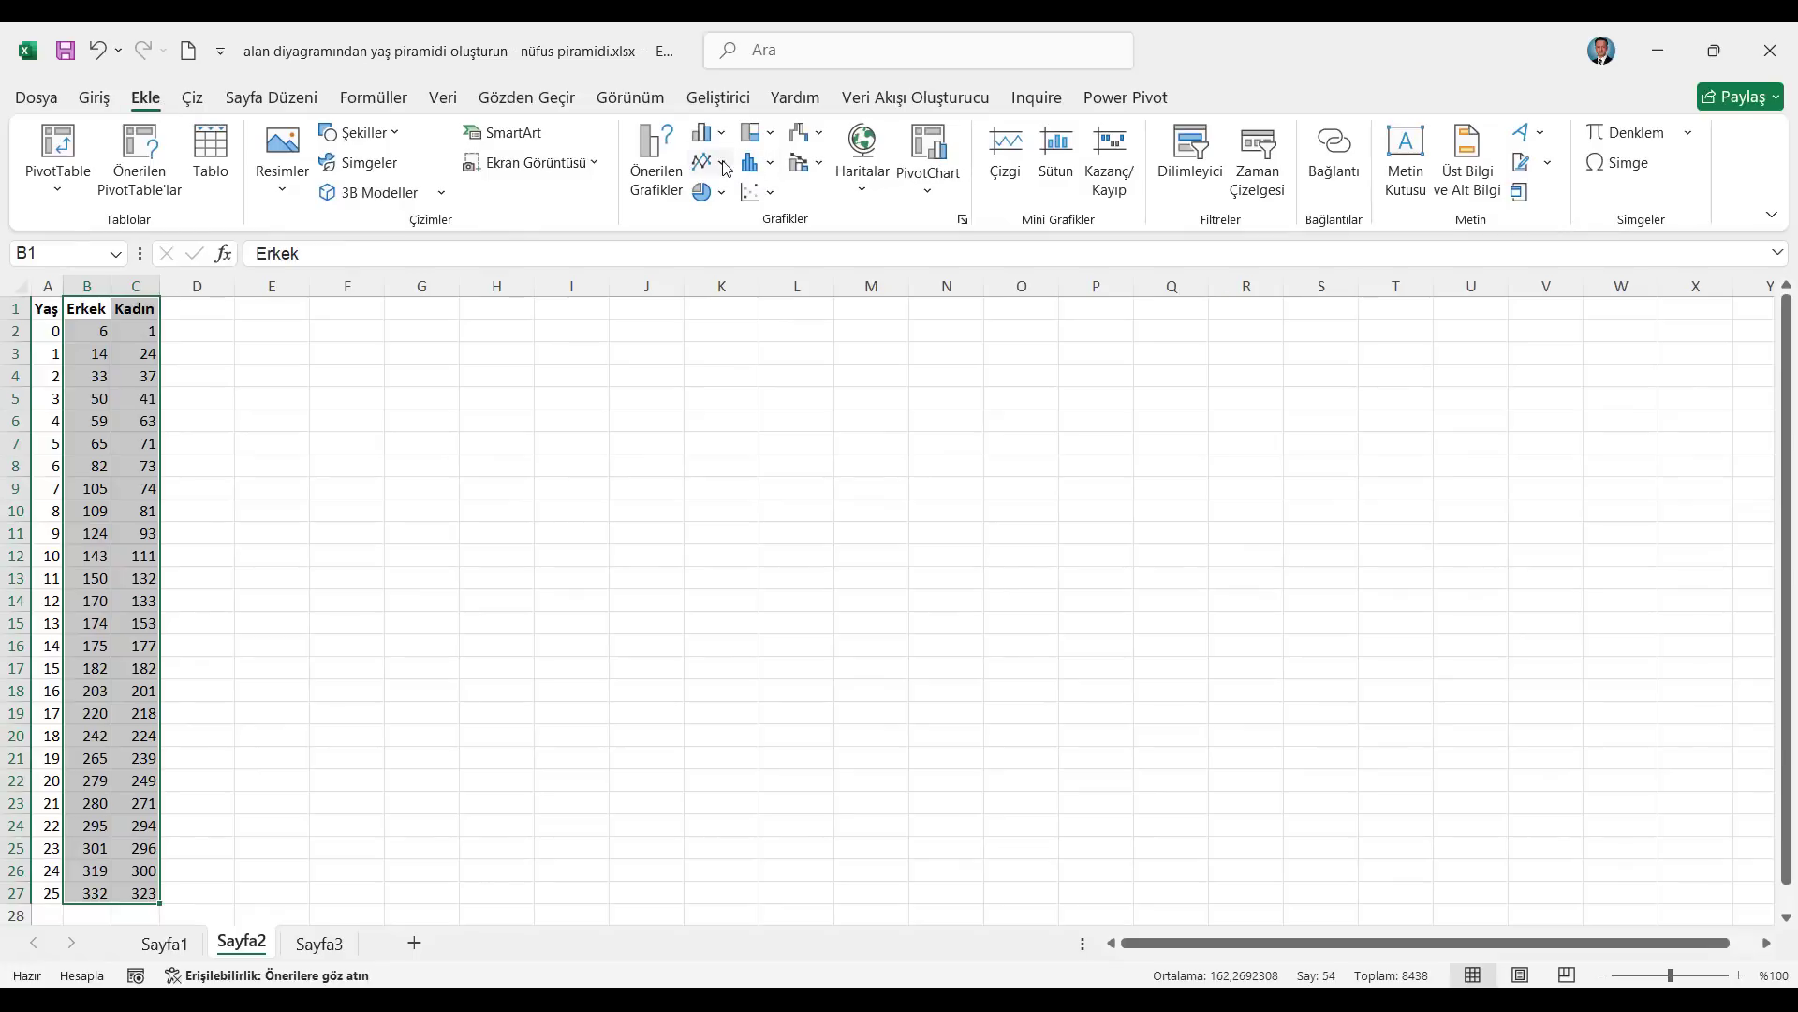
click(700, 162)
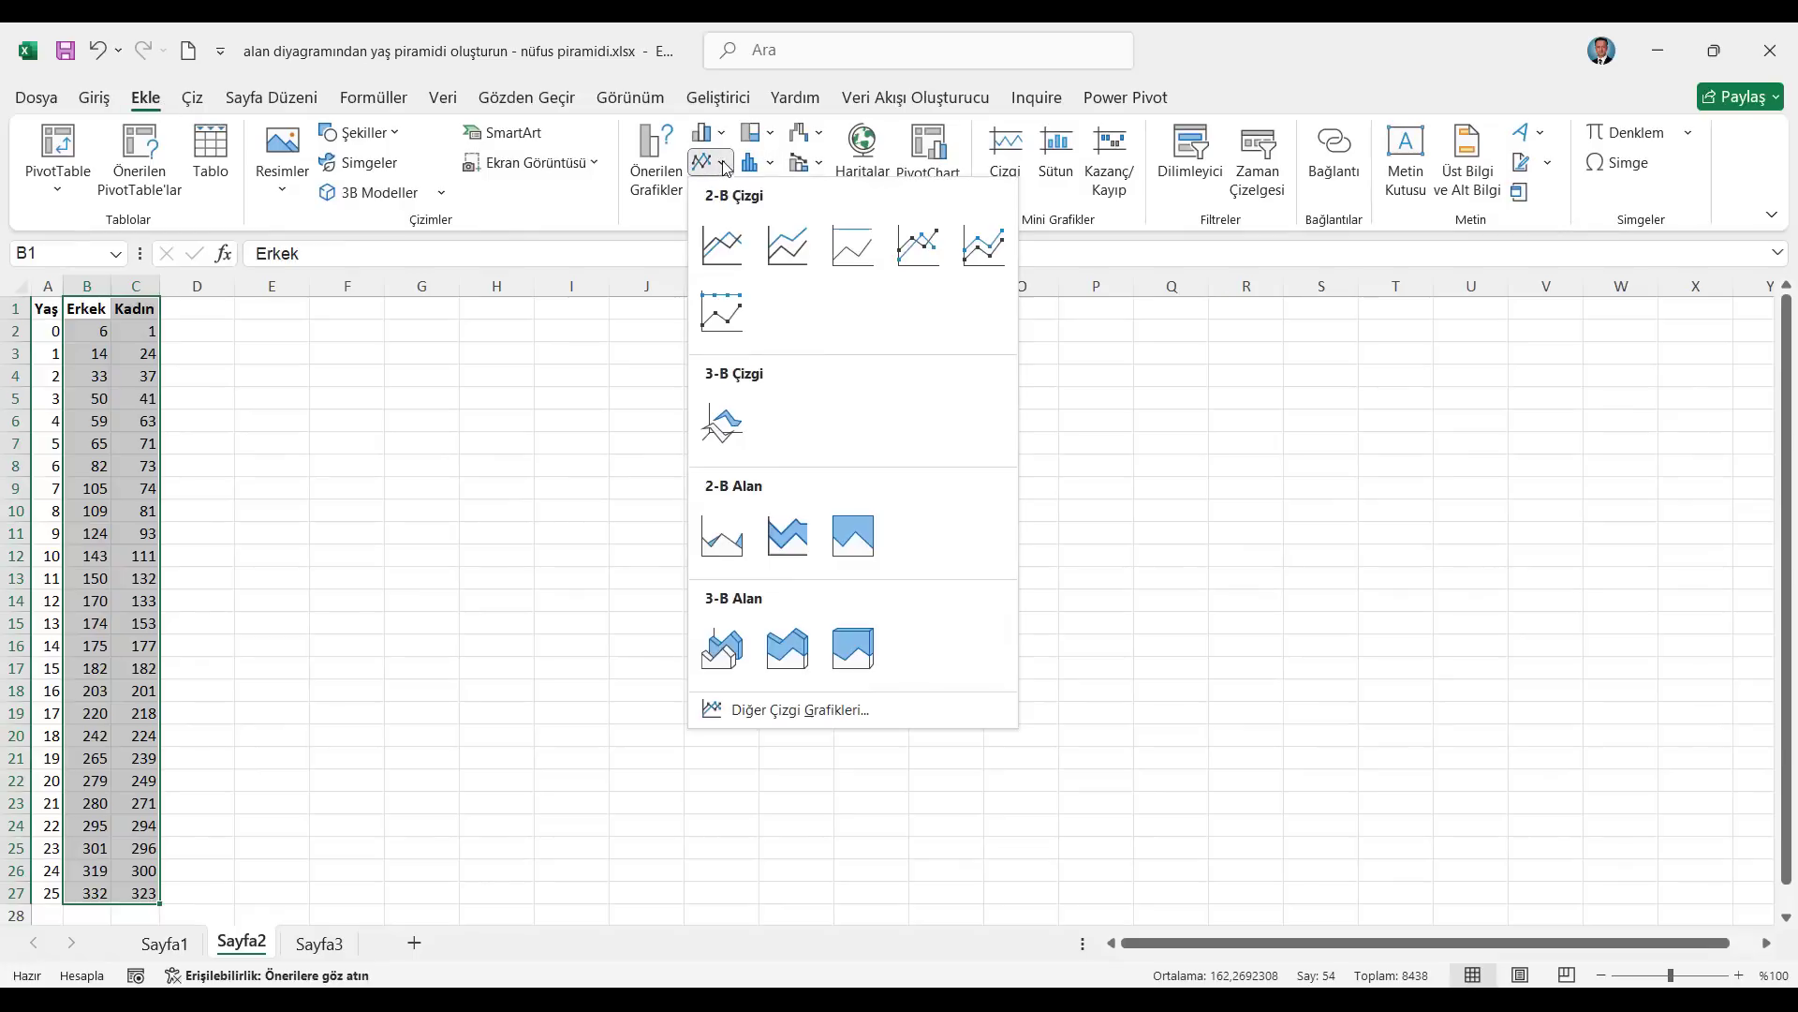
click(733, 545)
Enlarge the area chart and place it well clear of the data table, spanning roughly columns K to U.
drag(771, 449, 527, 336)
drag(957, 681, 1077, 795)
drag(881, 339, 1233, 357)
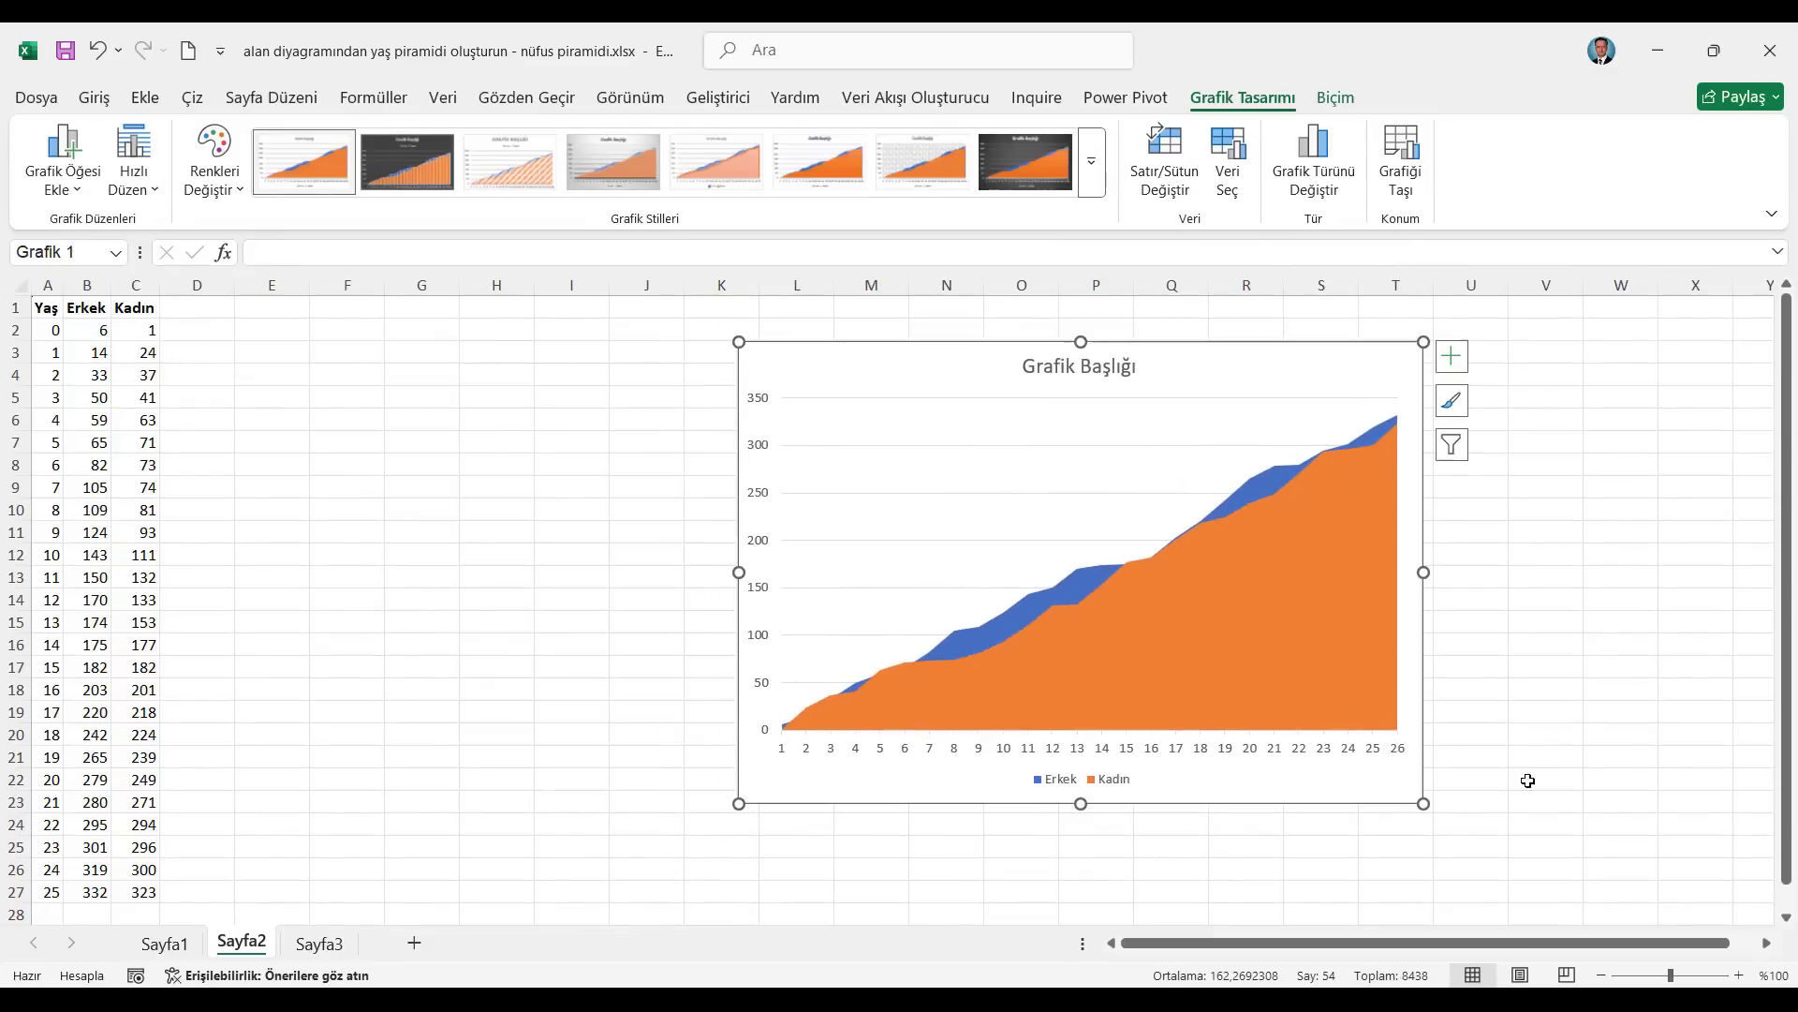
drag(1425, 803, 1473, 845)
click(1379, 741)
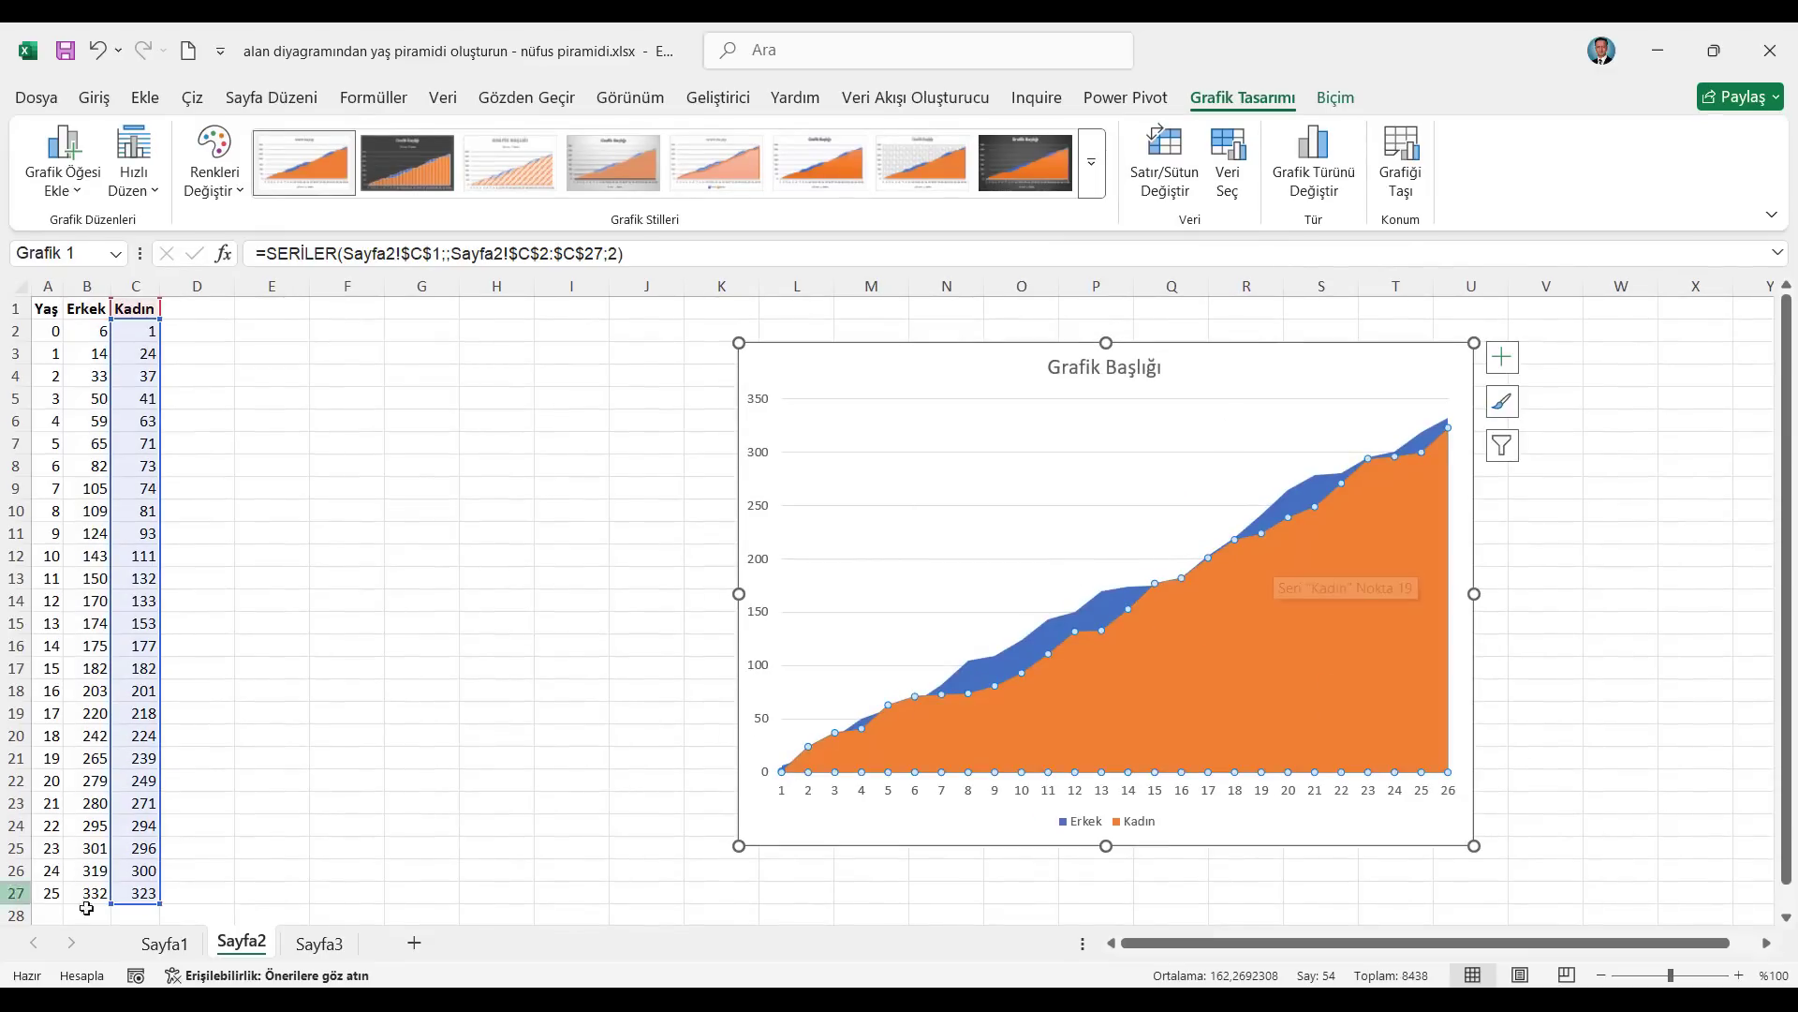
On Sayfa2, enter the heading Kadın in D1 and the formula =-C2 in D2.
click(164, 942)
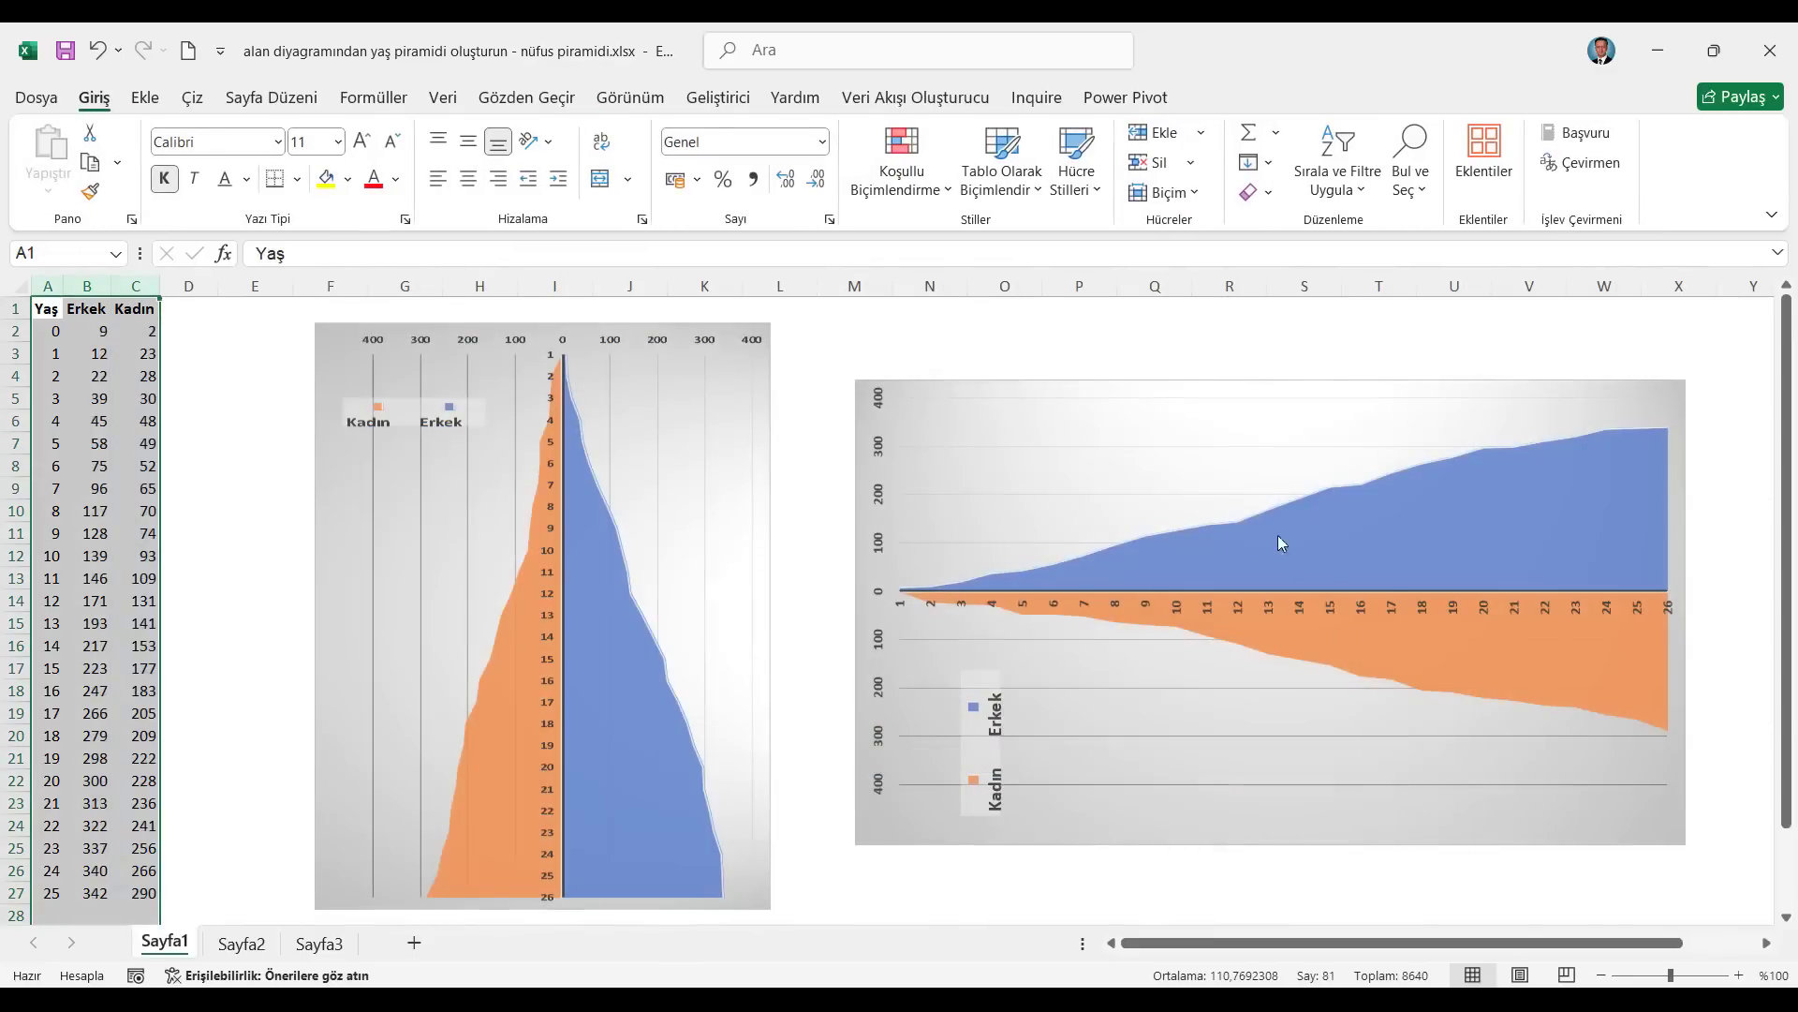
click(255, 943)
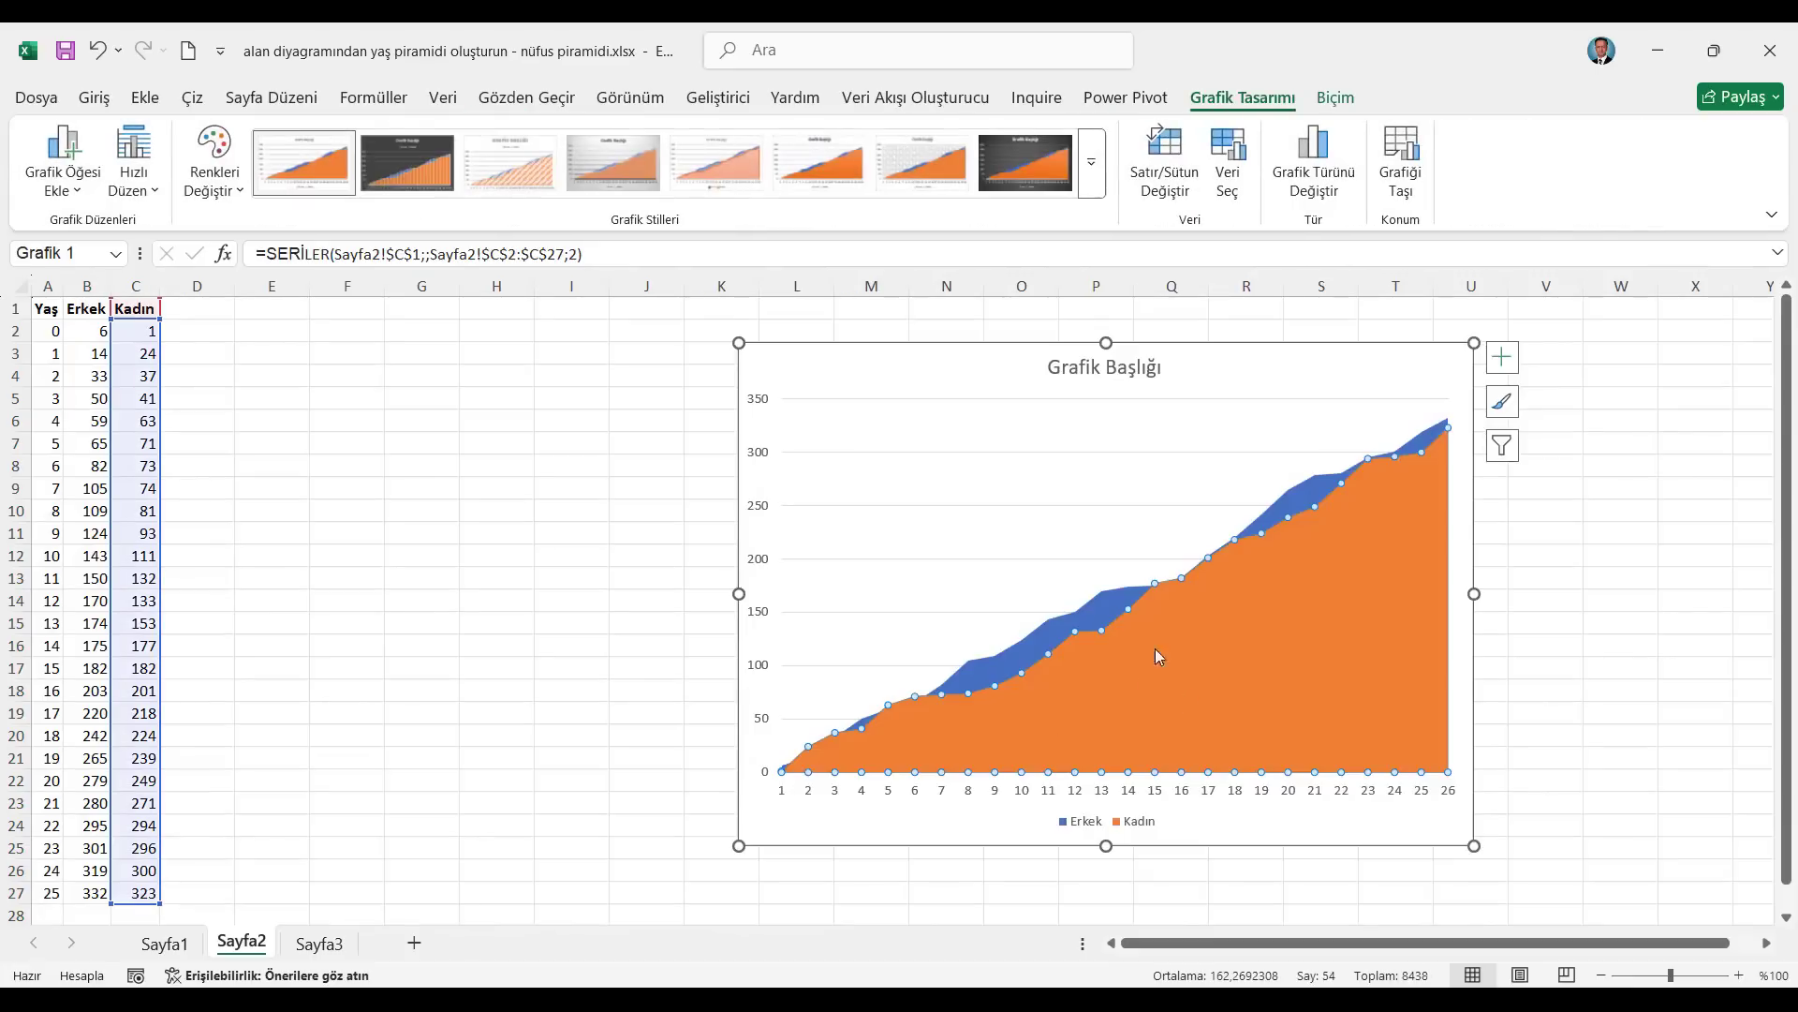
click(183, 318)
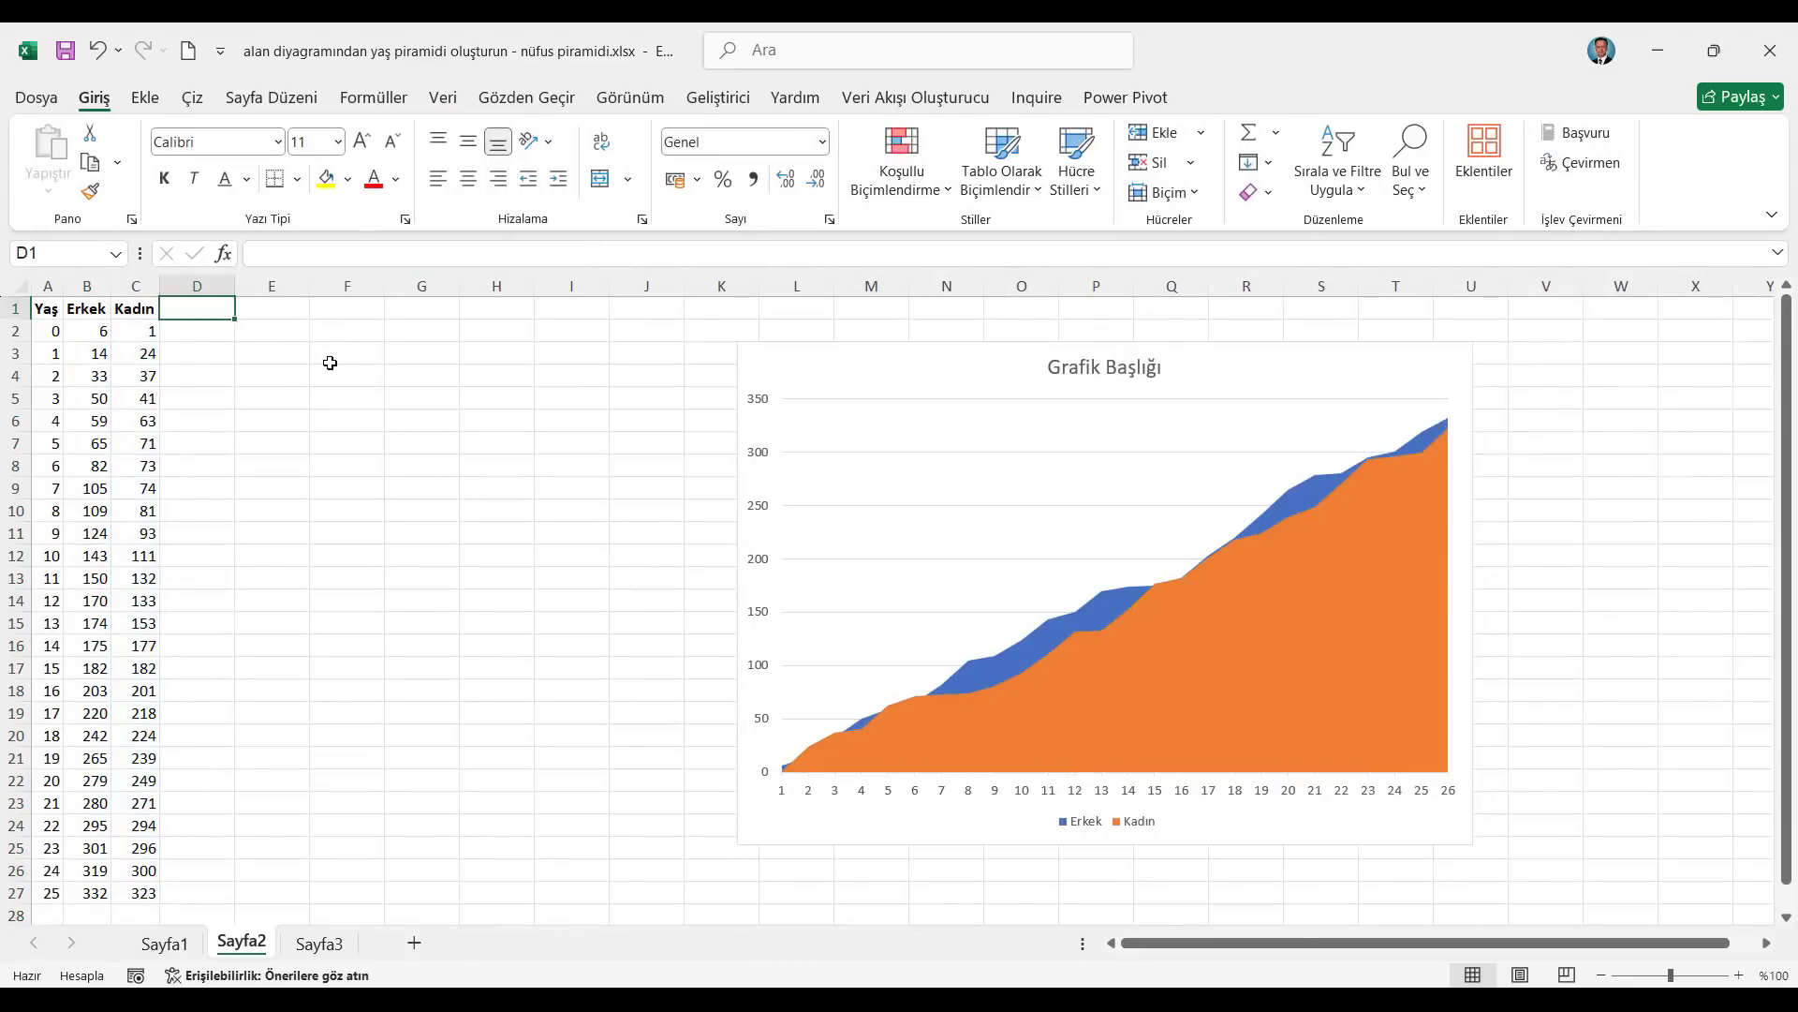
text(Kadın)
key(Return)
text(=)
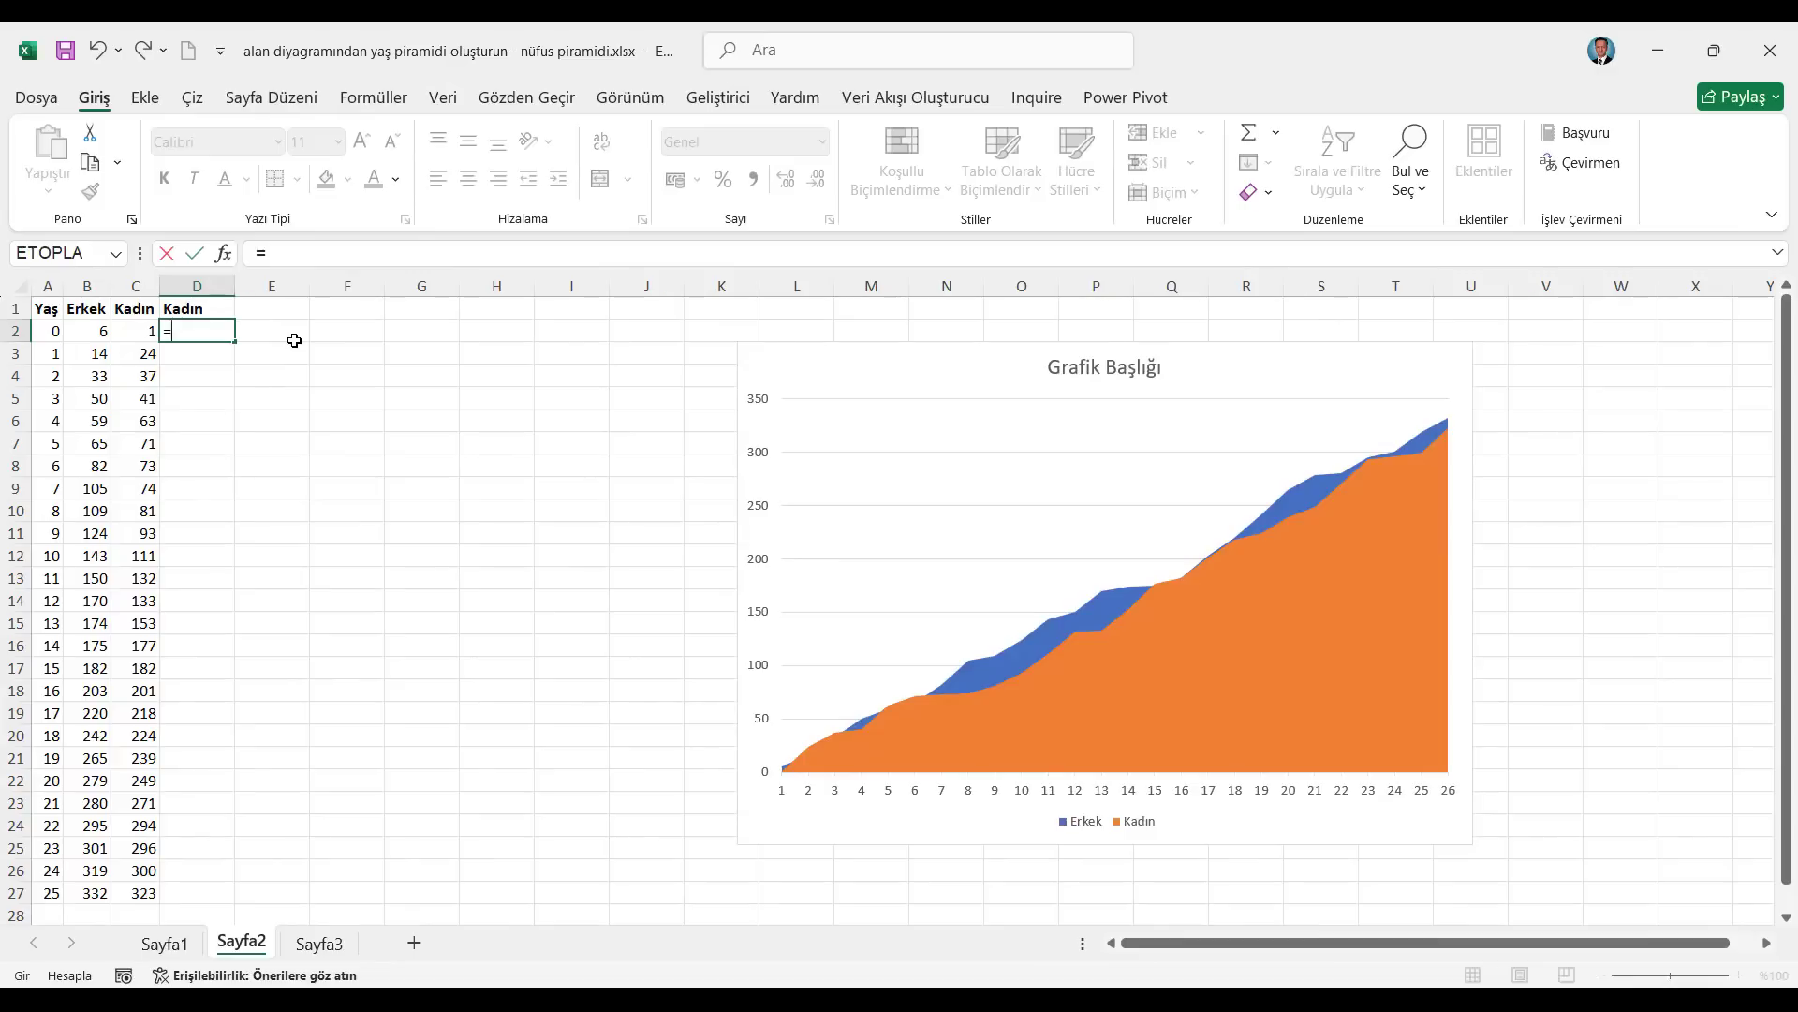
text(-)
key(Left)
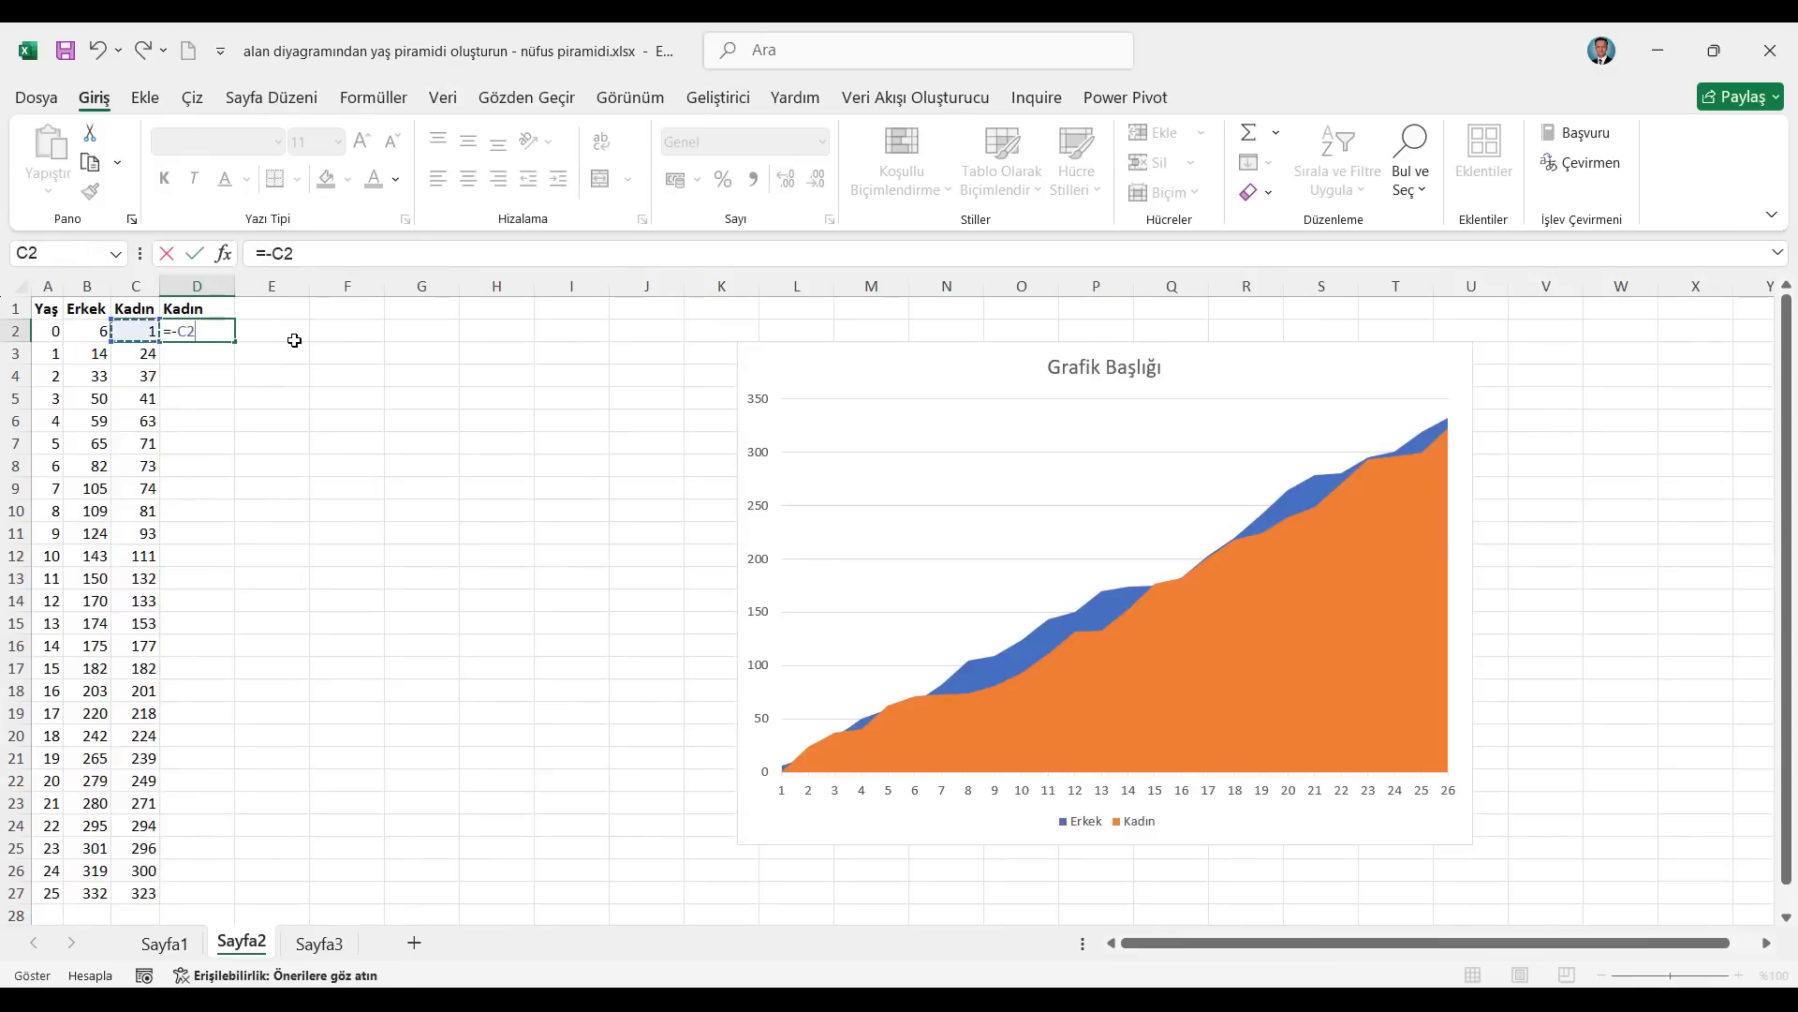
key(Return)
Fill the negative-value formula down to D27 and fit column D's width to its contents.
click(233, 332)
double_click(235, 343)
click(230, 283)
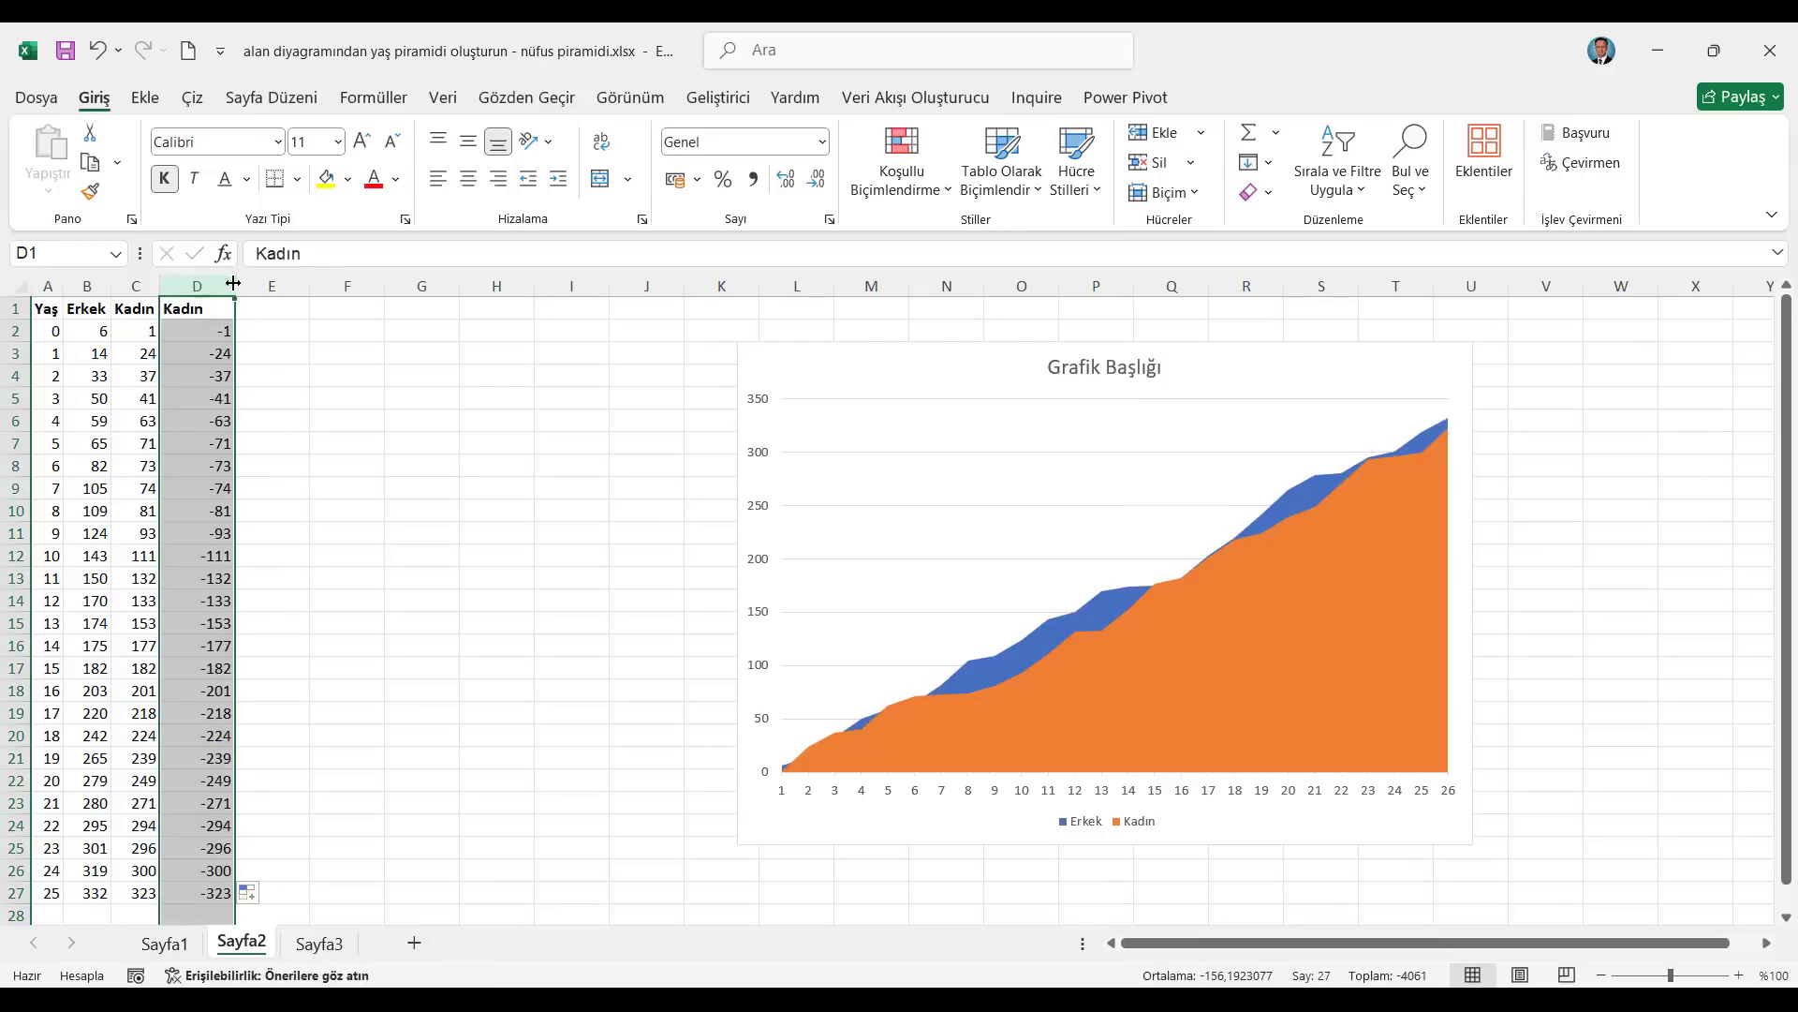
double_click(236, 284)
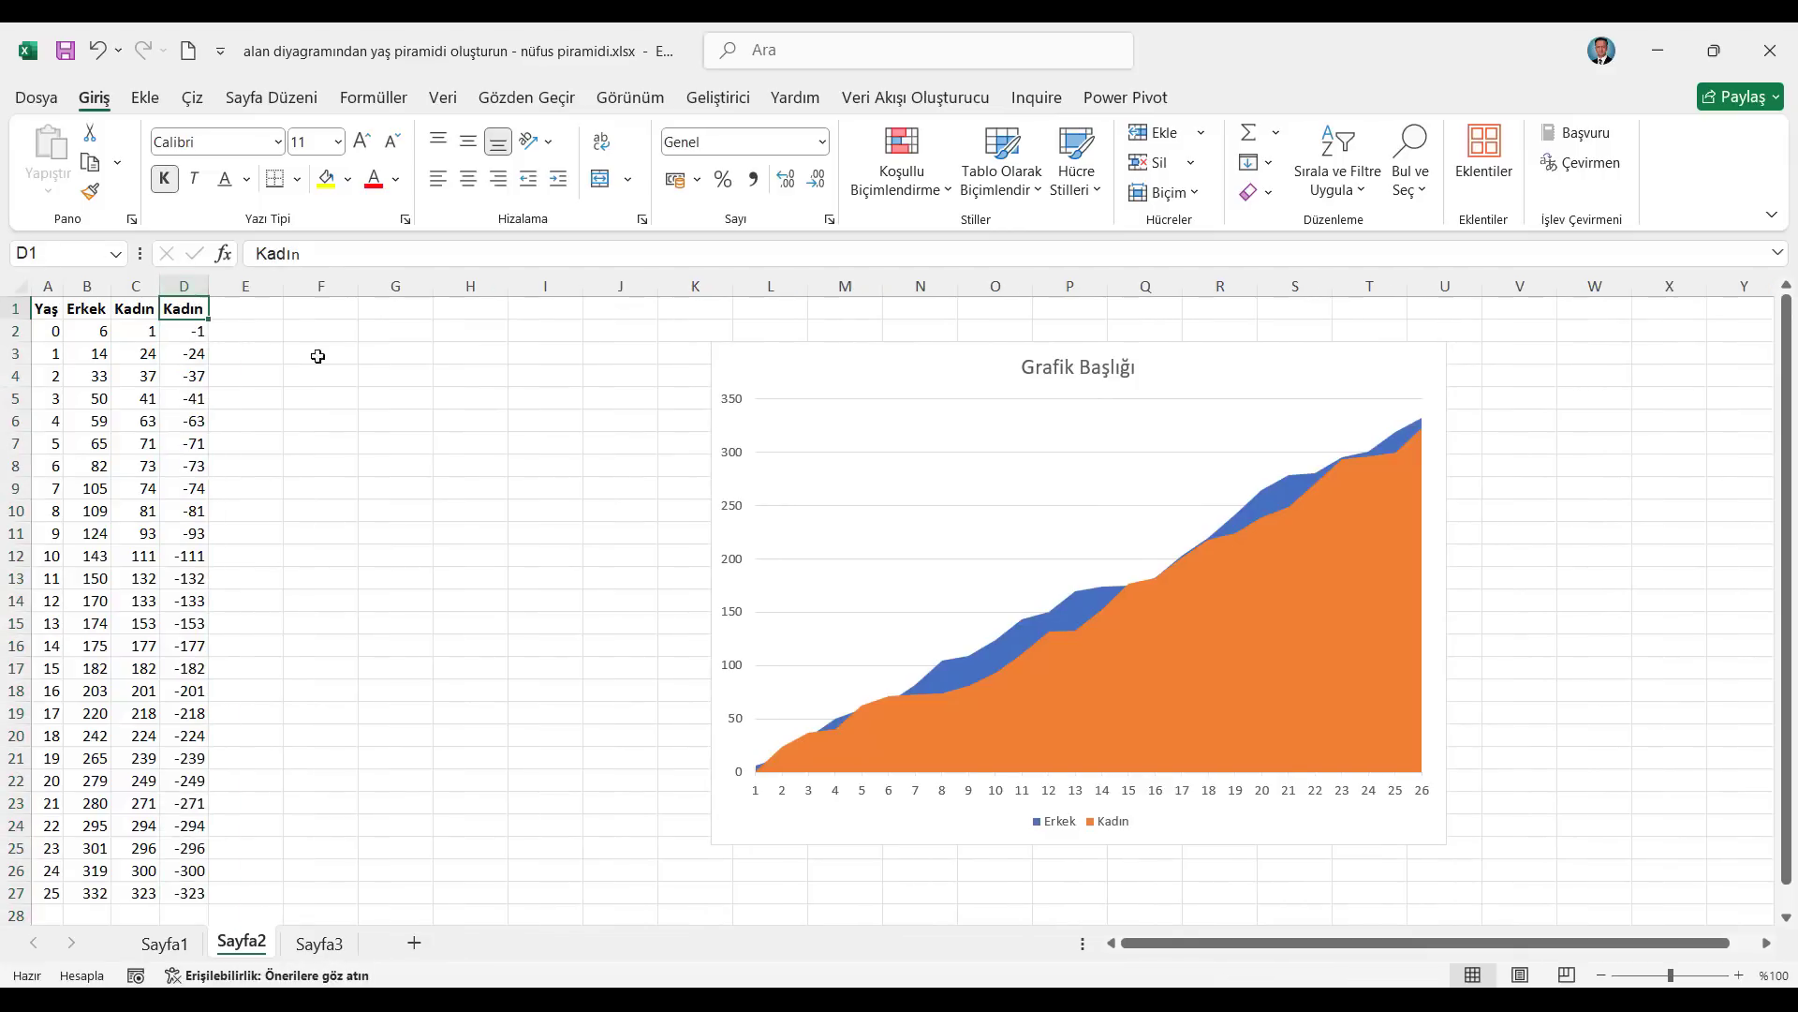
Move the Kadın chart series' value range from column C to the negative values in D2:D27.
click(1218, 683)
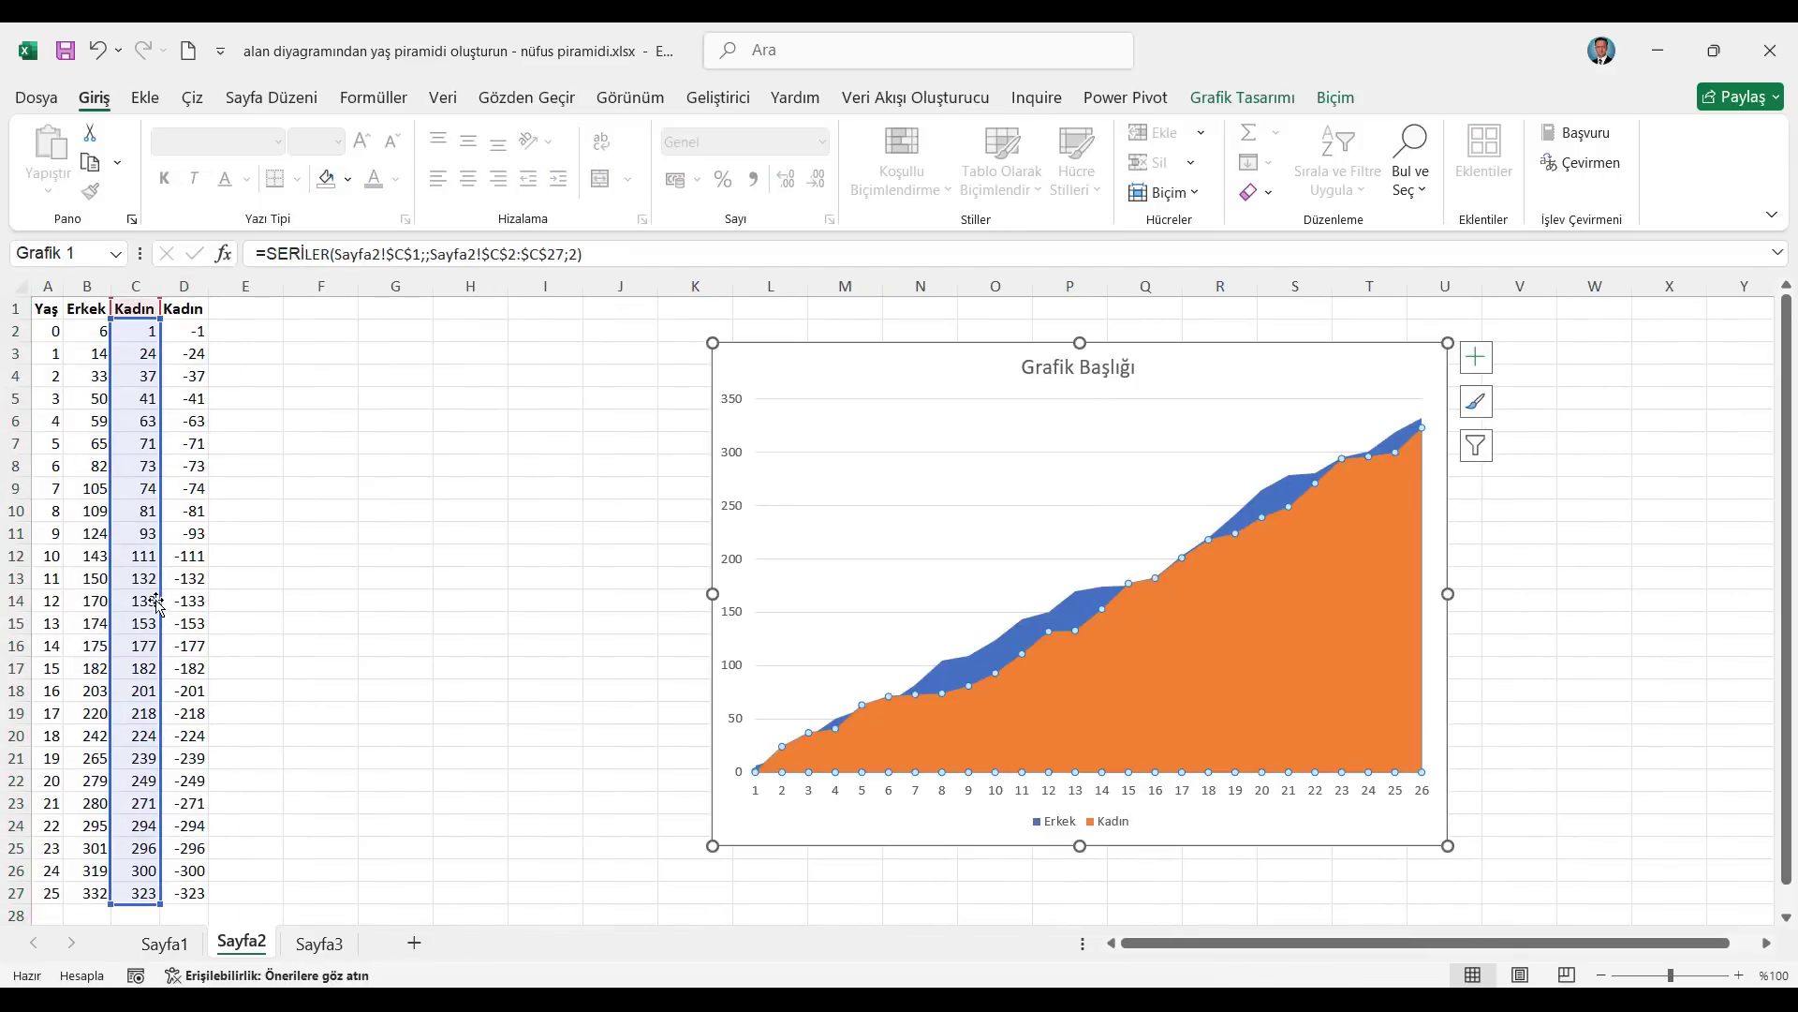
drag(159, 607, 186, 608)
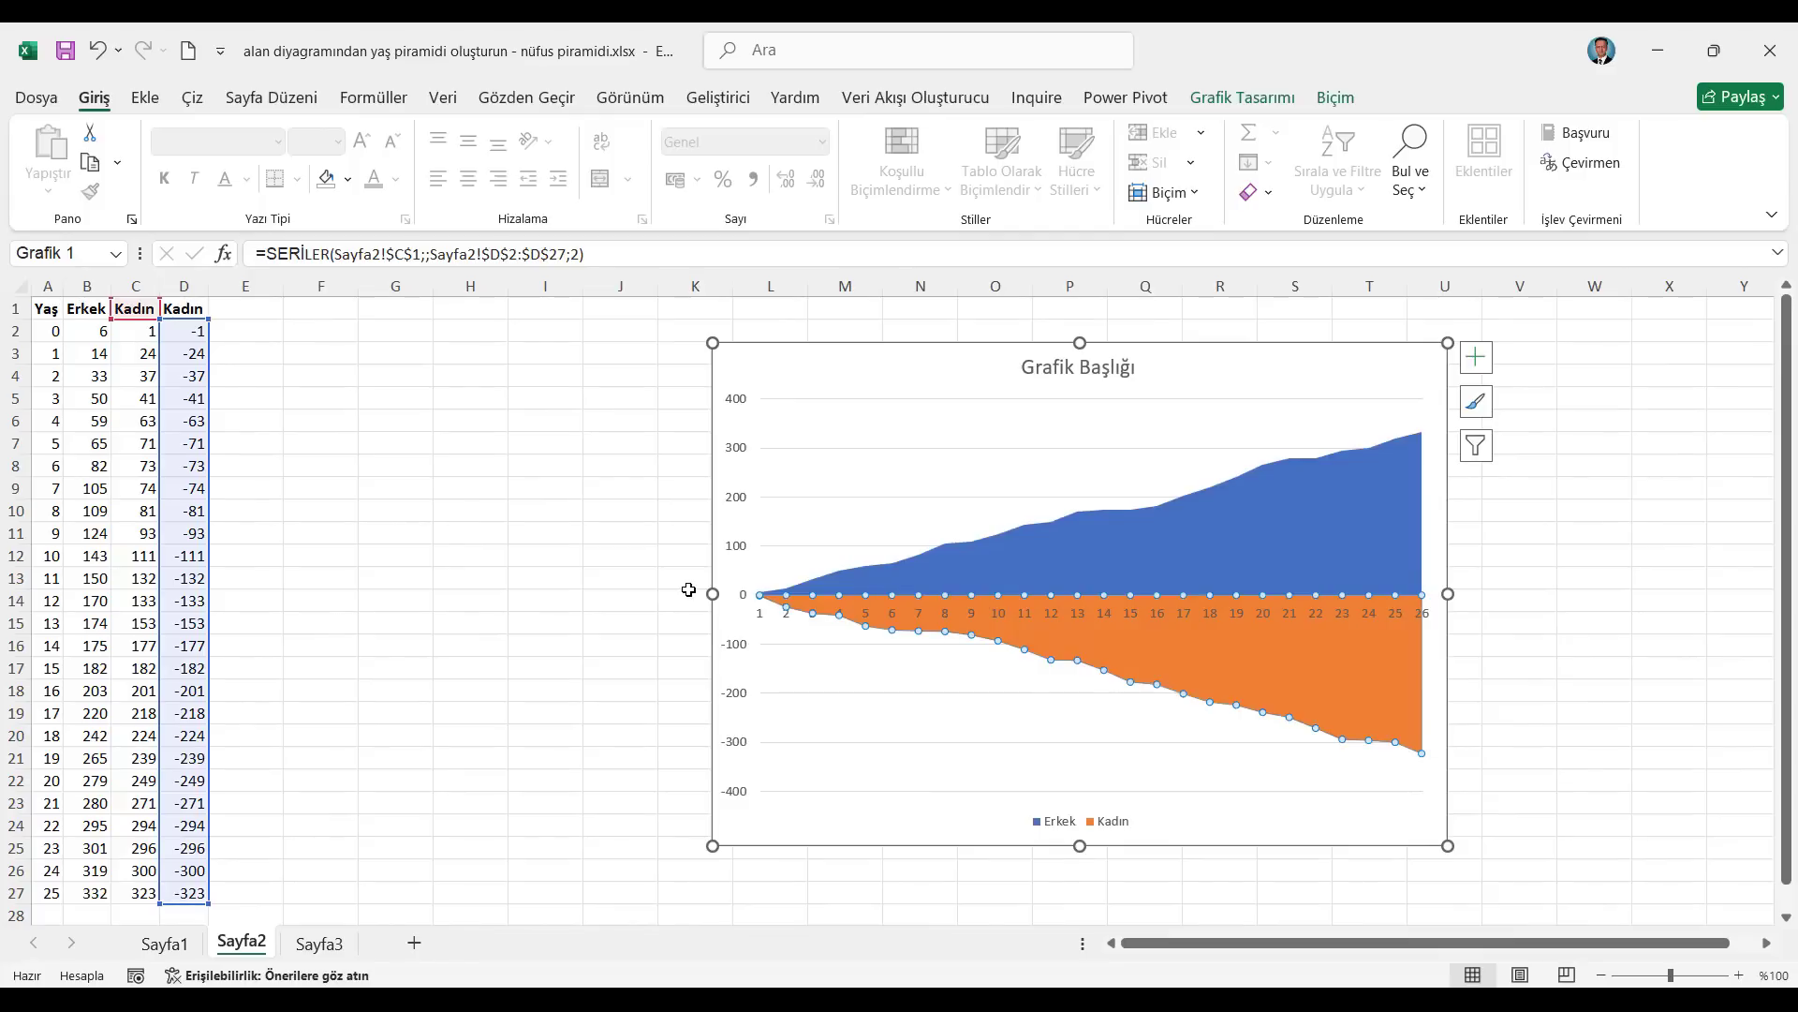
click(579, 512)
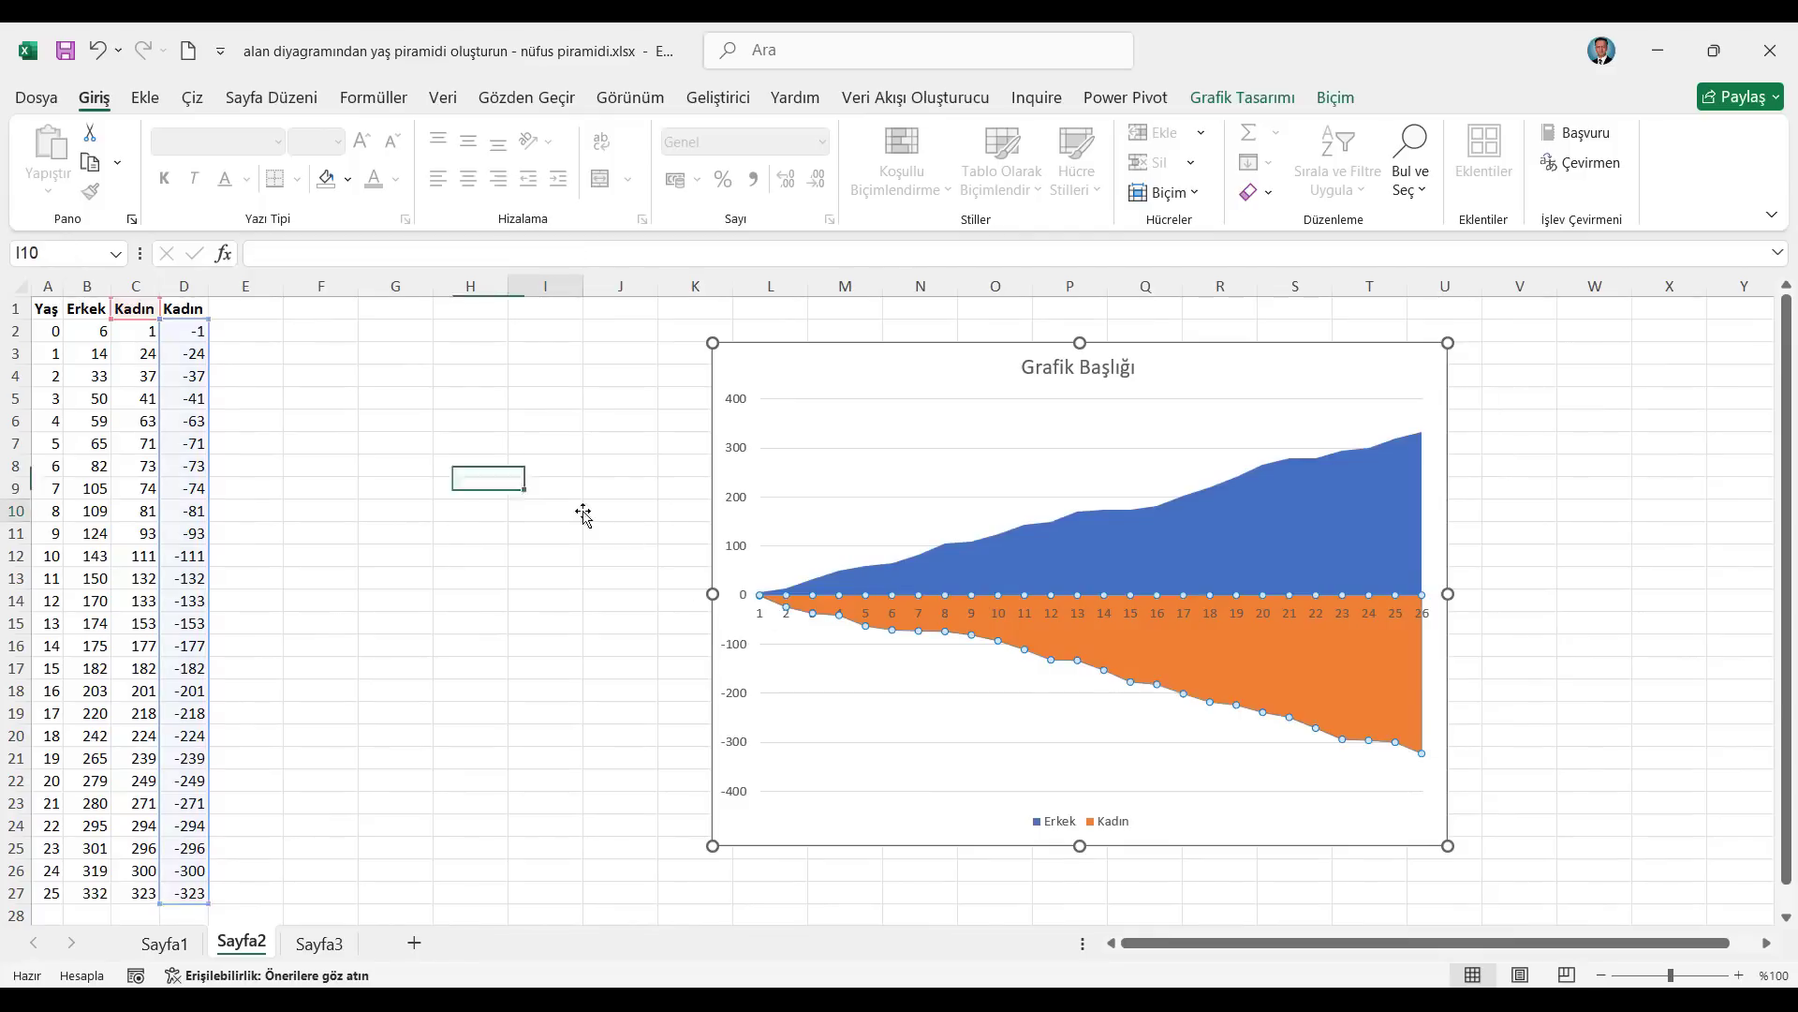
Remove the chart title and move the chart farther from the data, to about columns O to X.
click(1383, 348)
click(1476, 356)
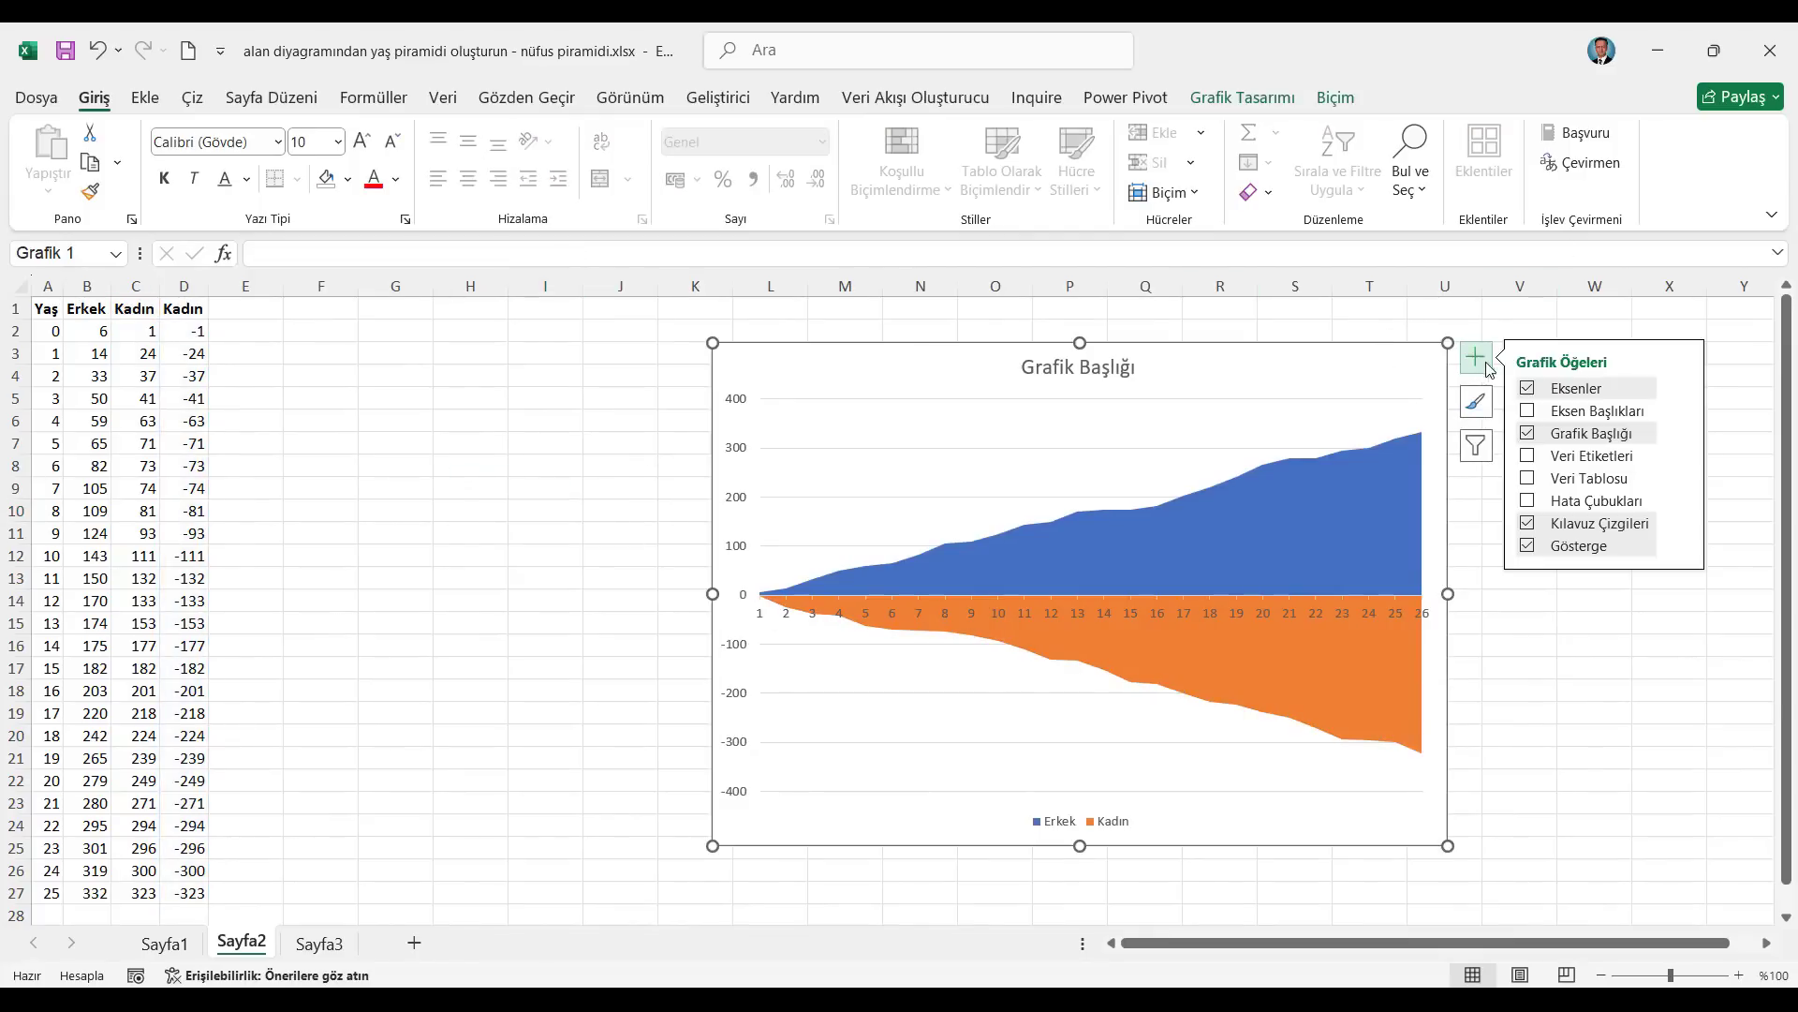
click(1527, 434)
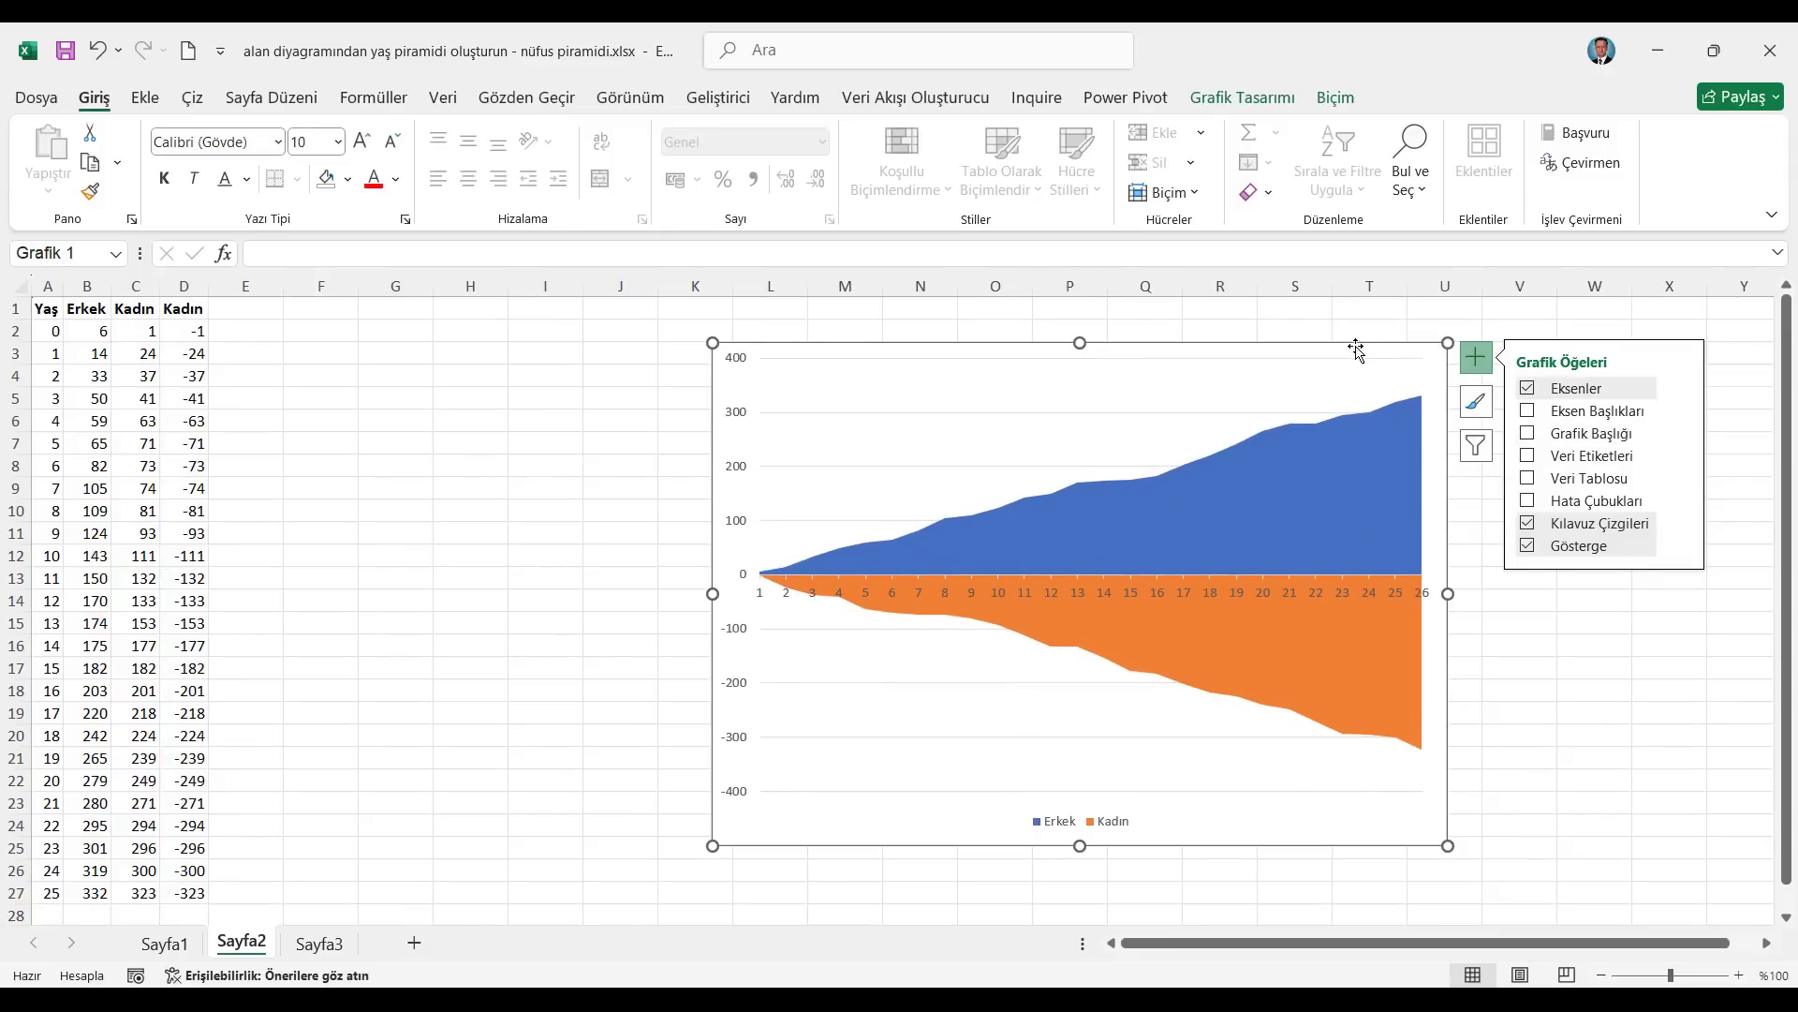
drag(1360, 345, 1635, 347)
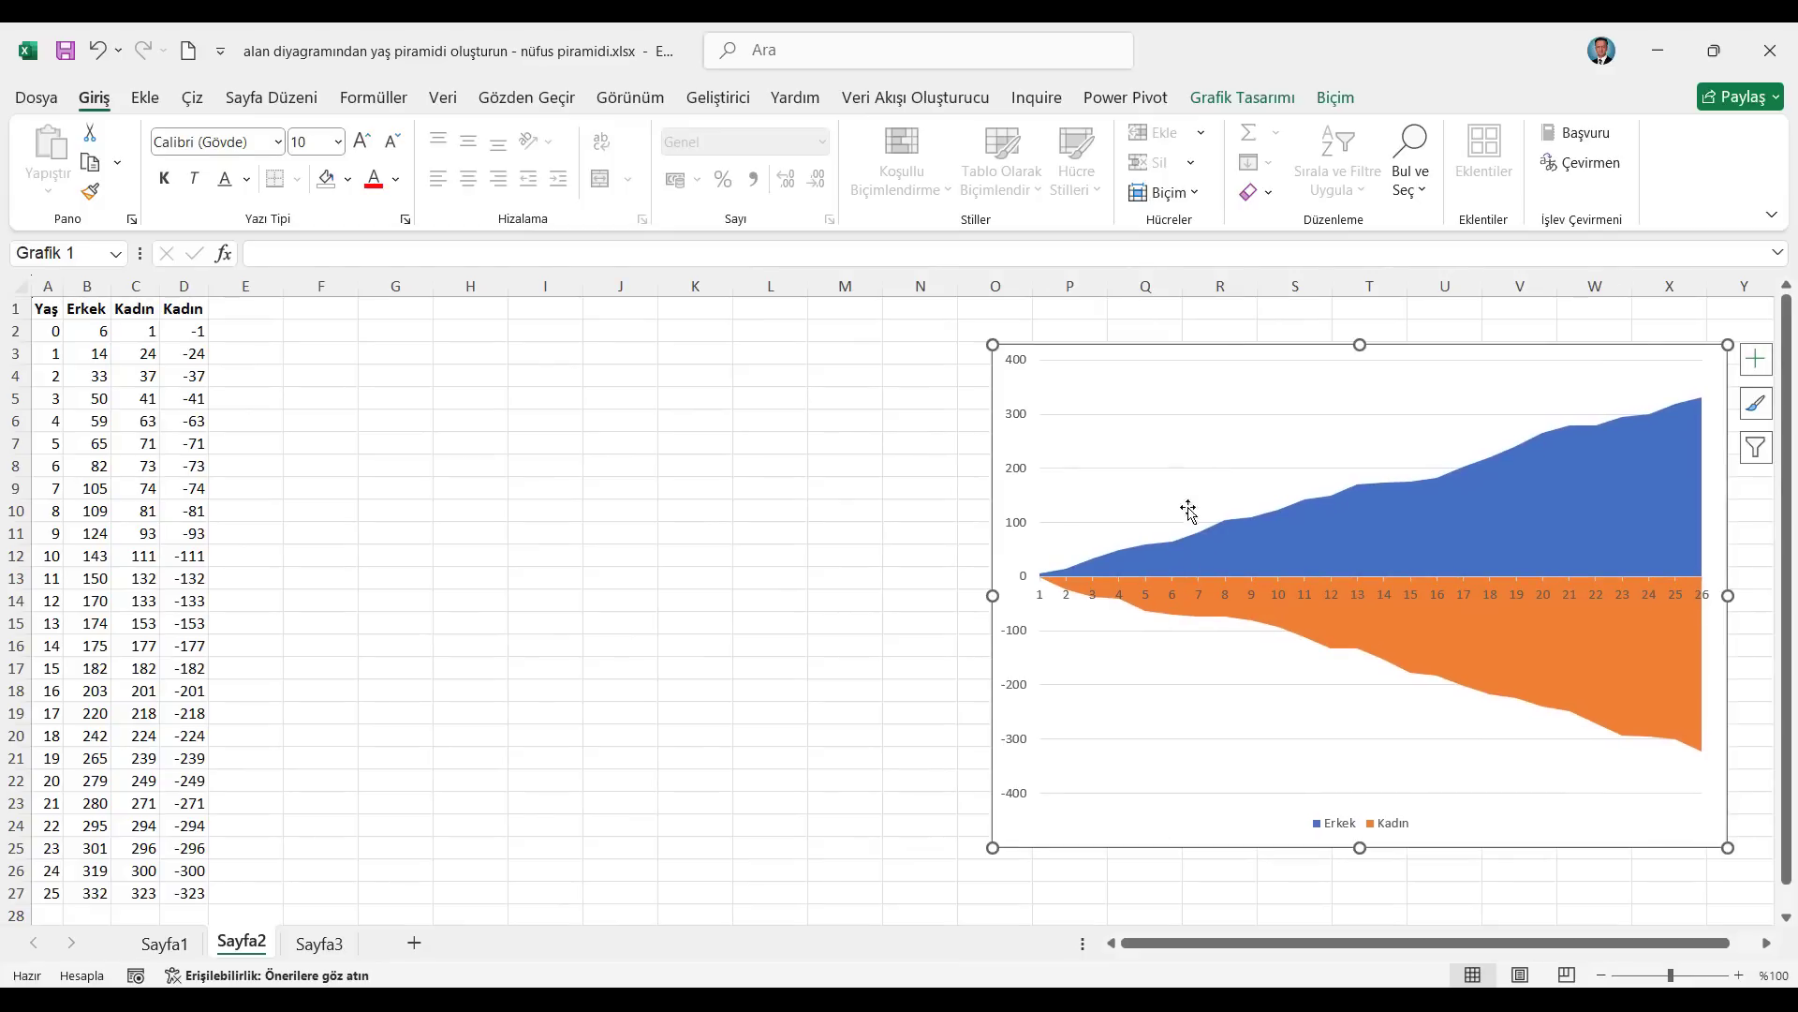
Apply the custom number format 0;0 to the chart's vertical value axis and close the axis formatting options.
click(1021, 475)
right_click(1021, 475)
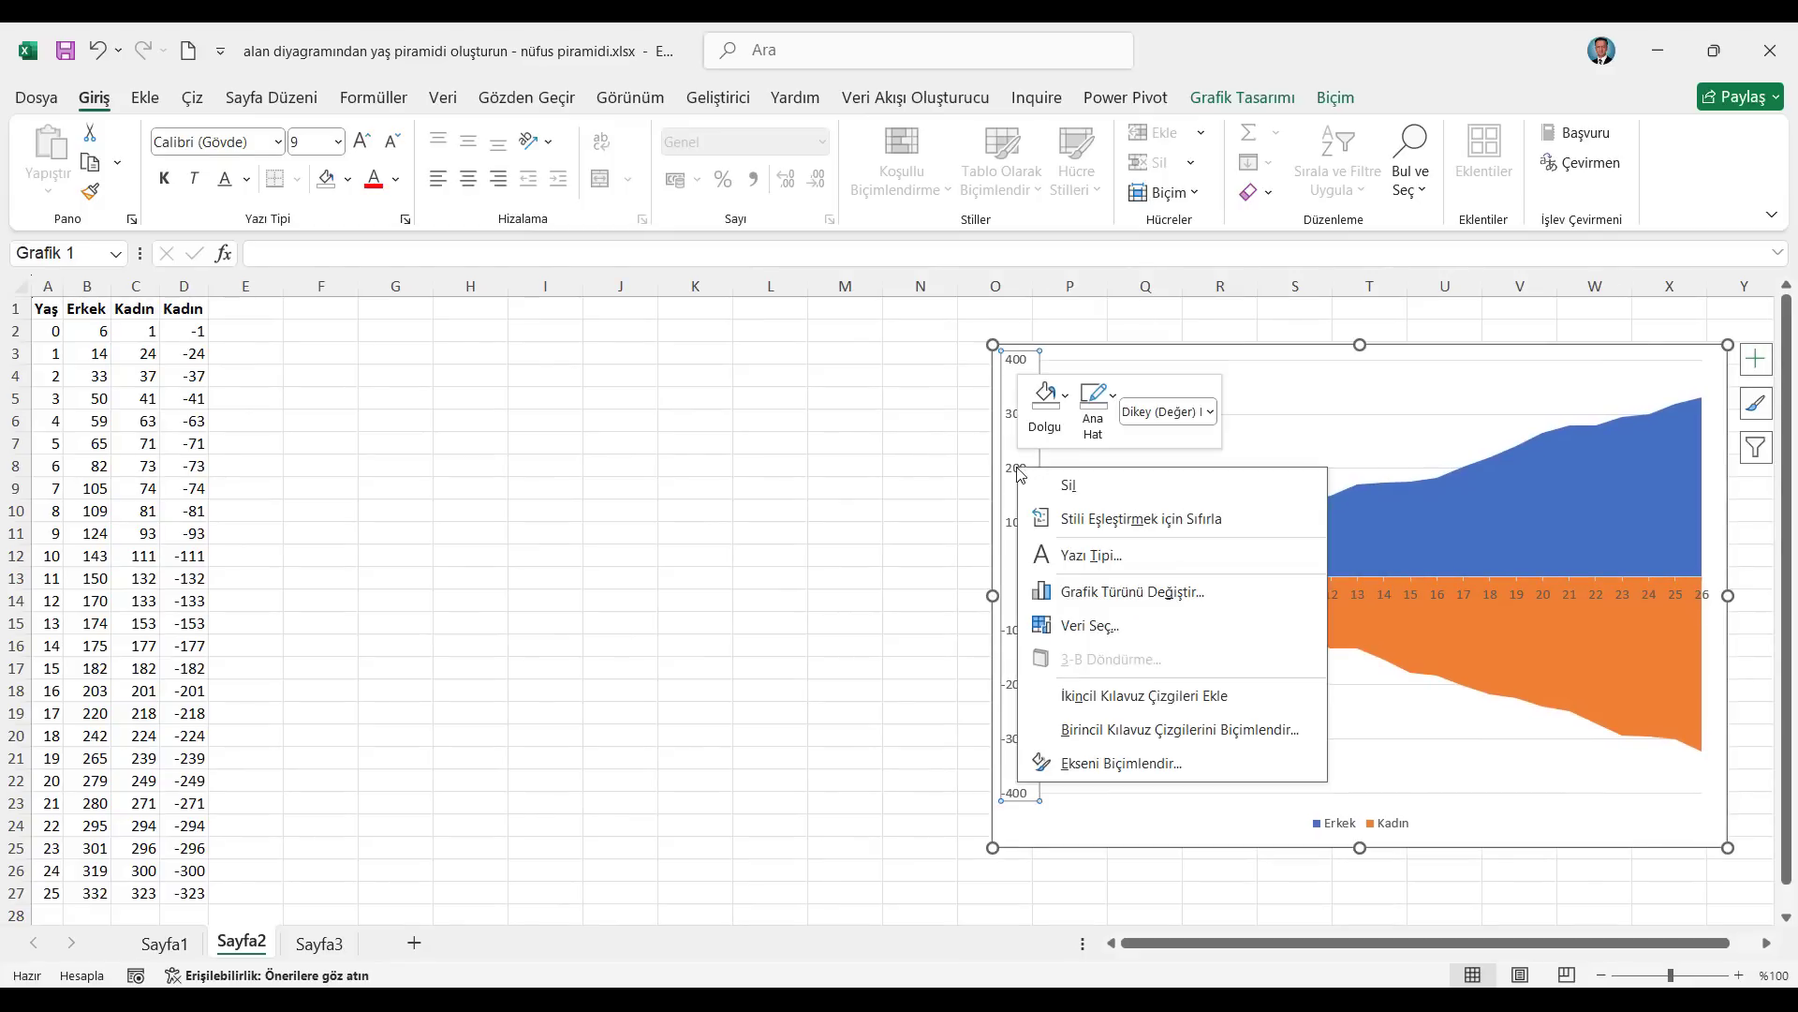
click(1102, 770)
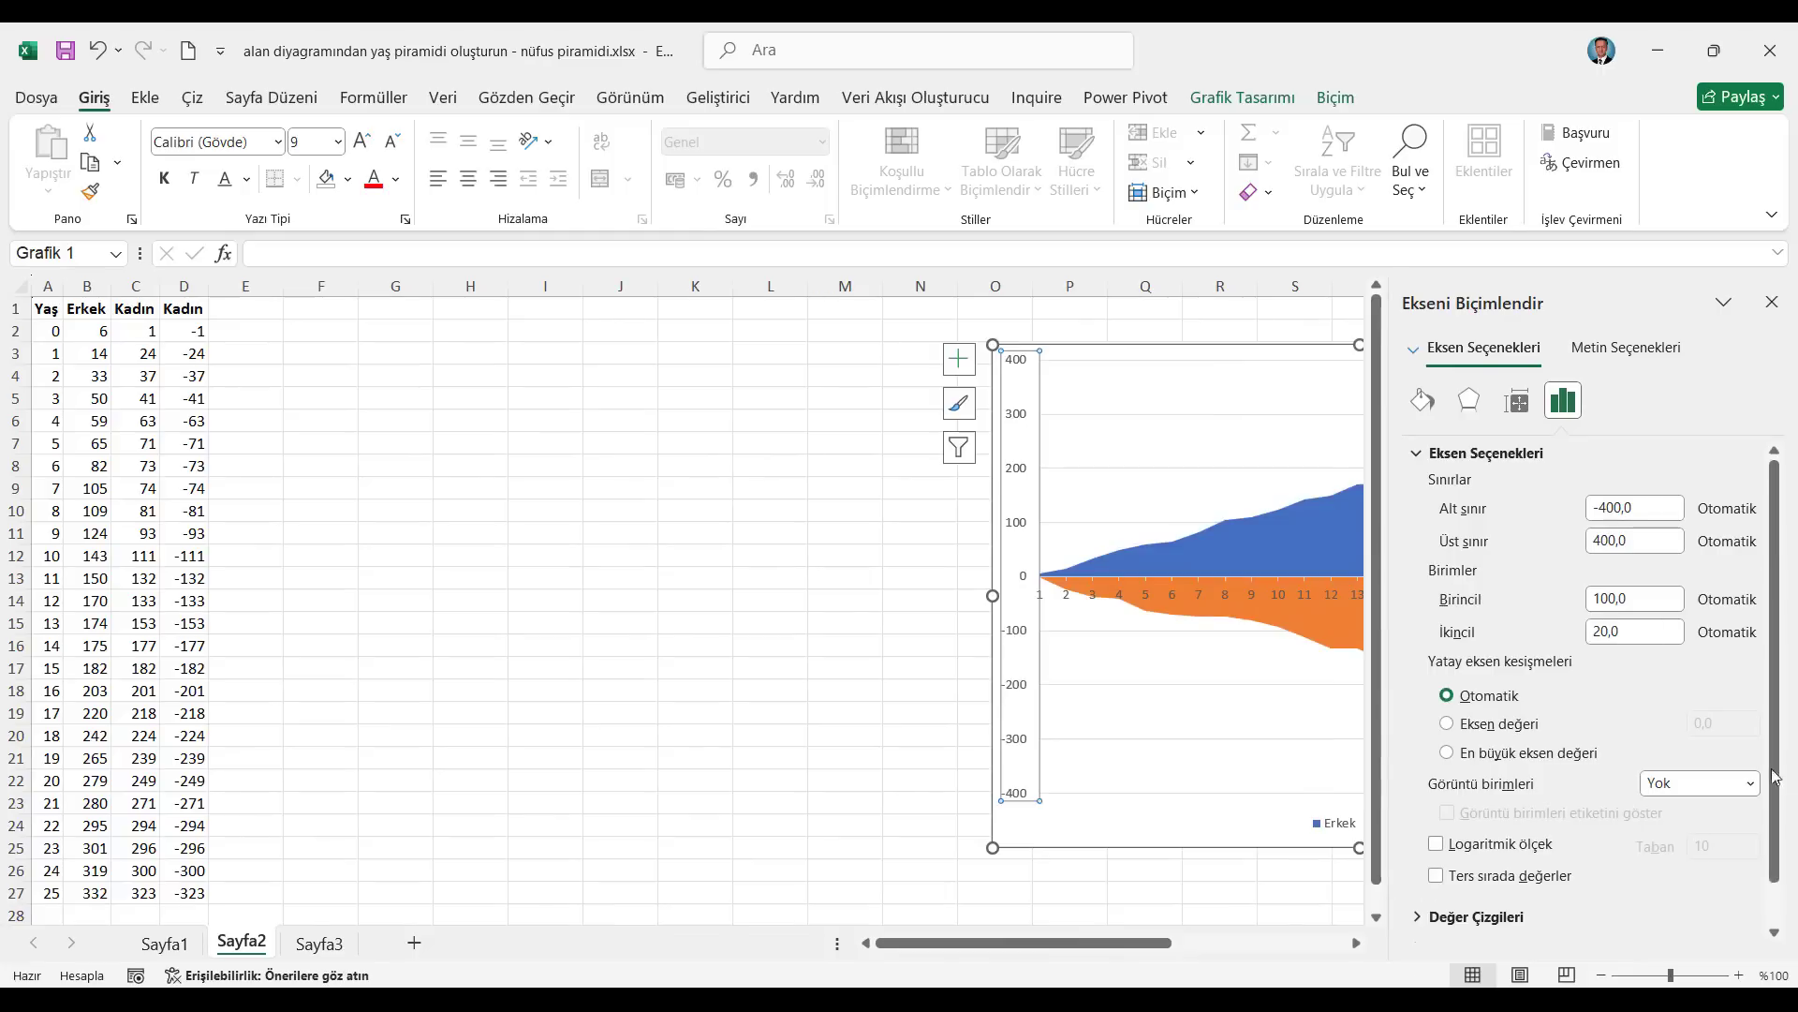
scroll(1466, 932, down, 1)
click(1421, 932)
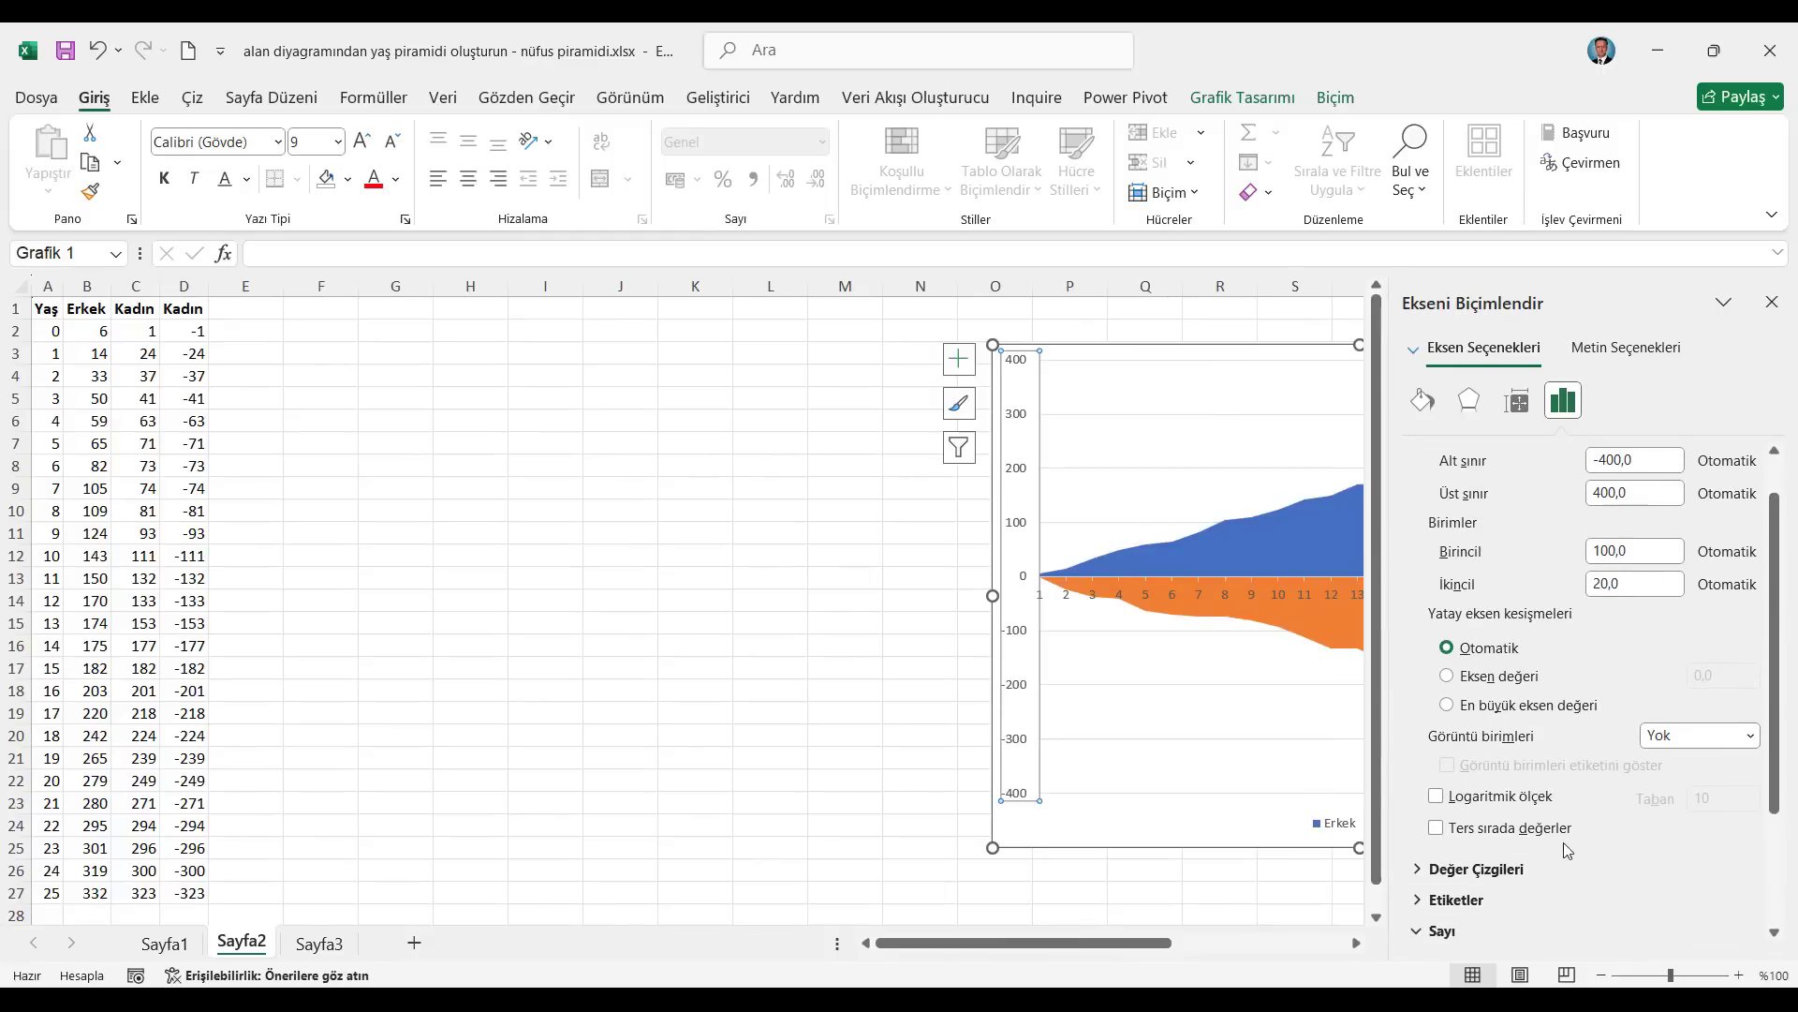
click(1434, 892)
double_click(1443, 888)
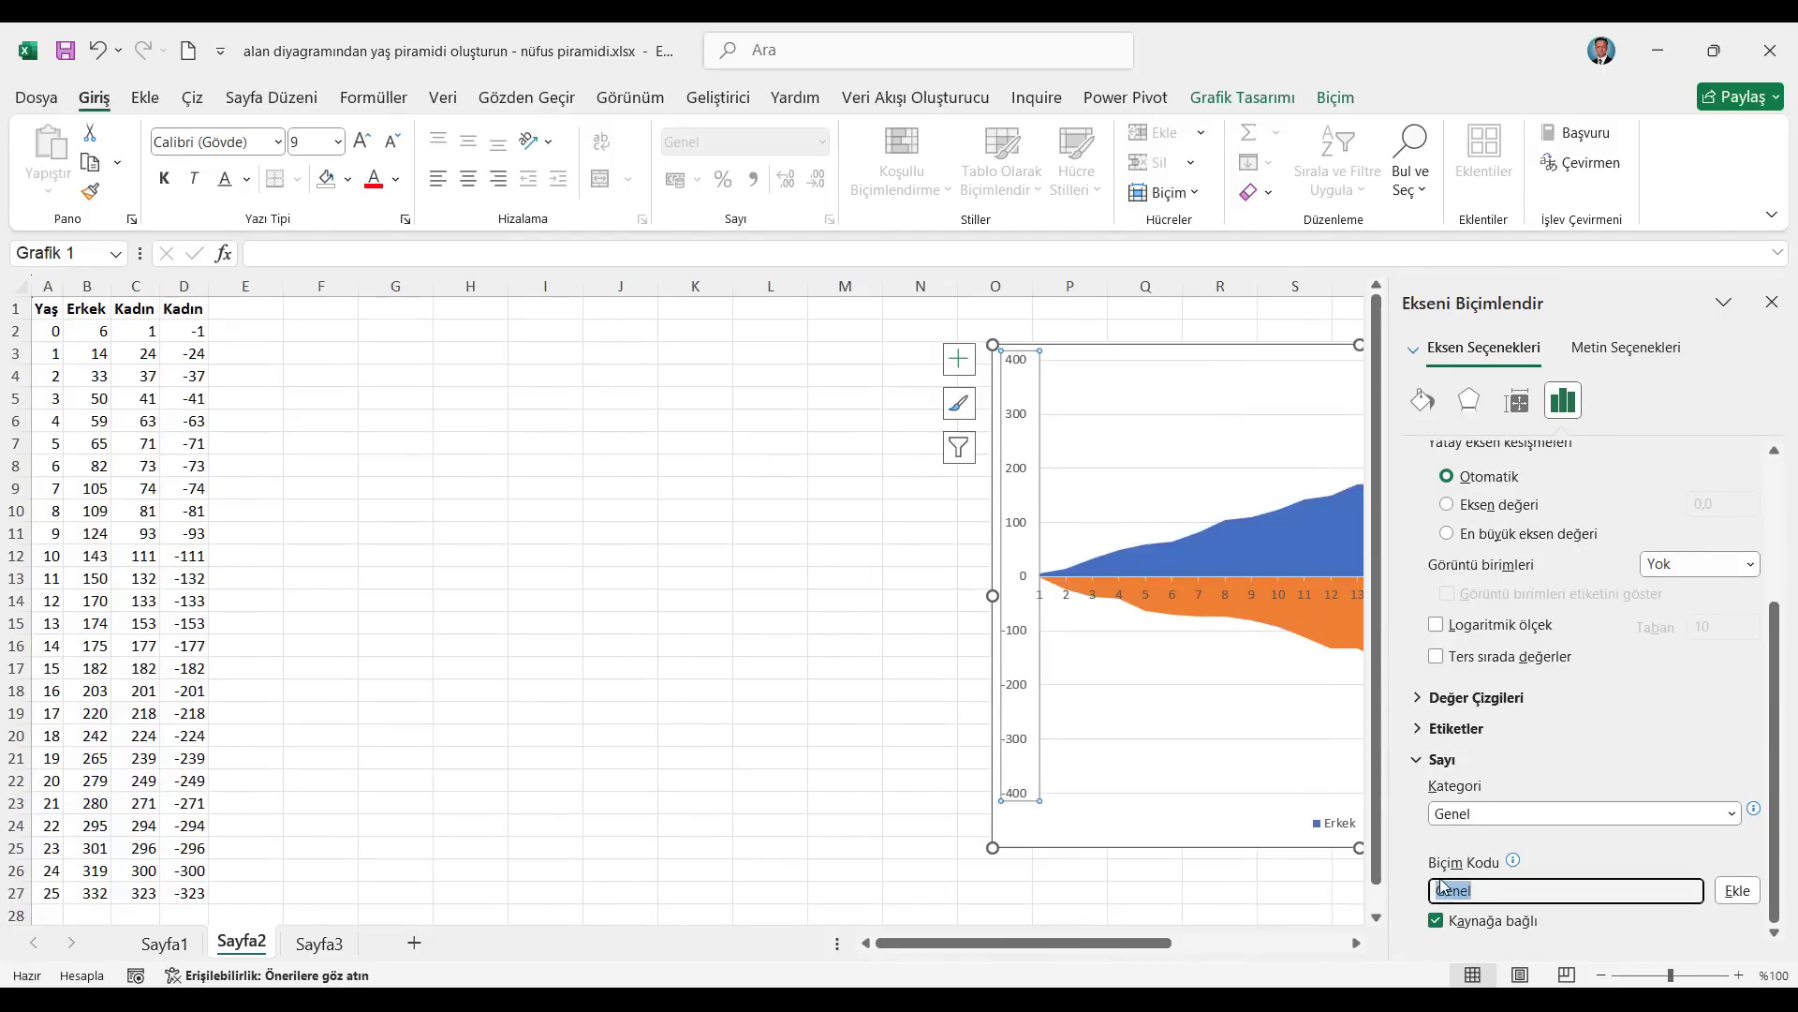
text(0;0)
click(1737, 895)
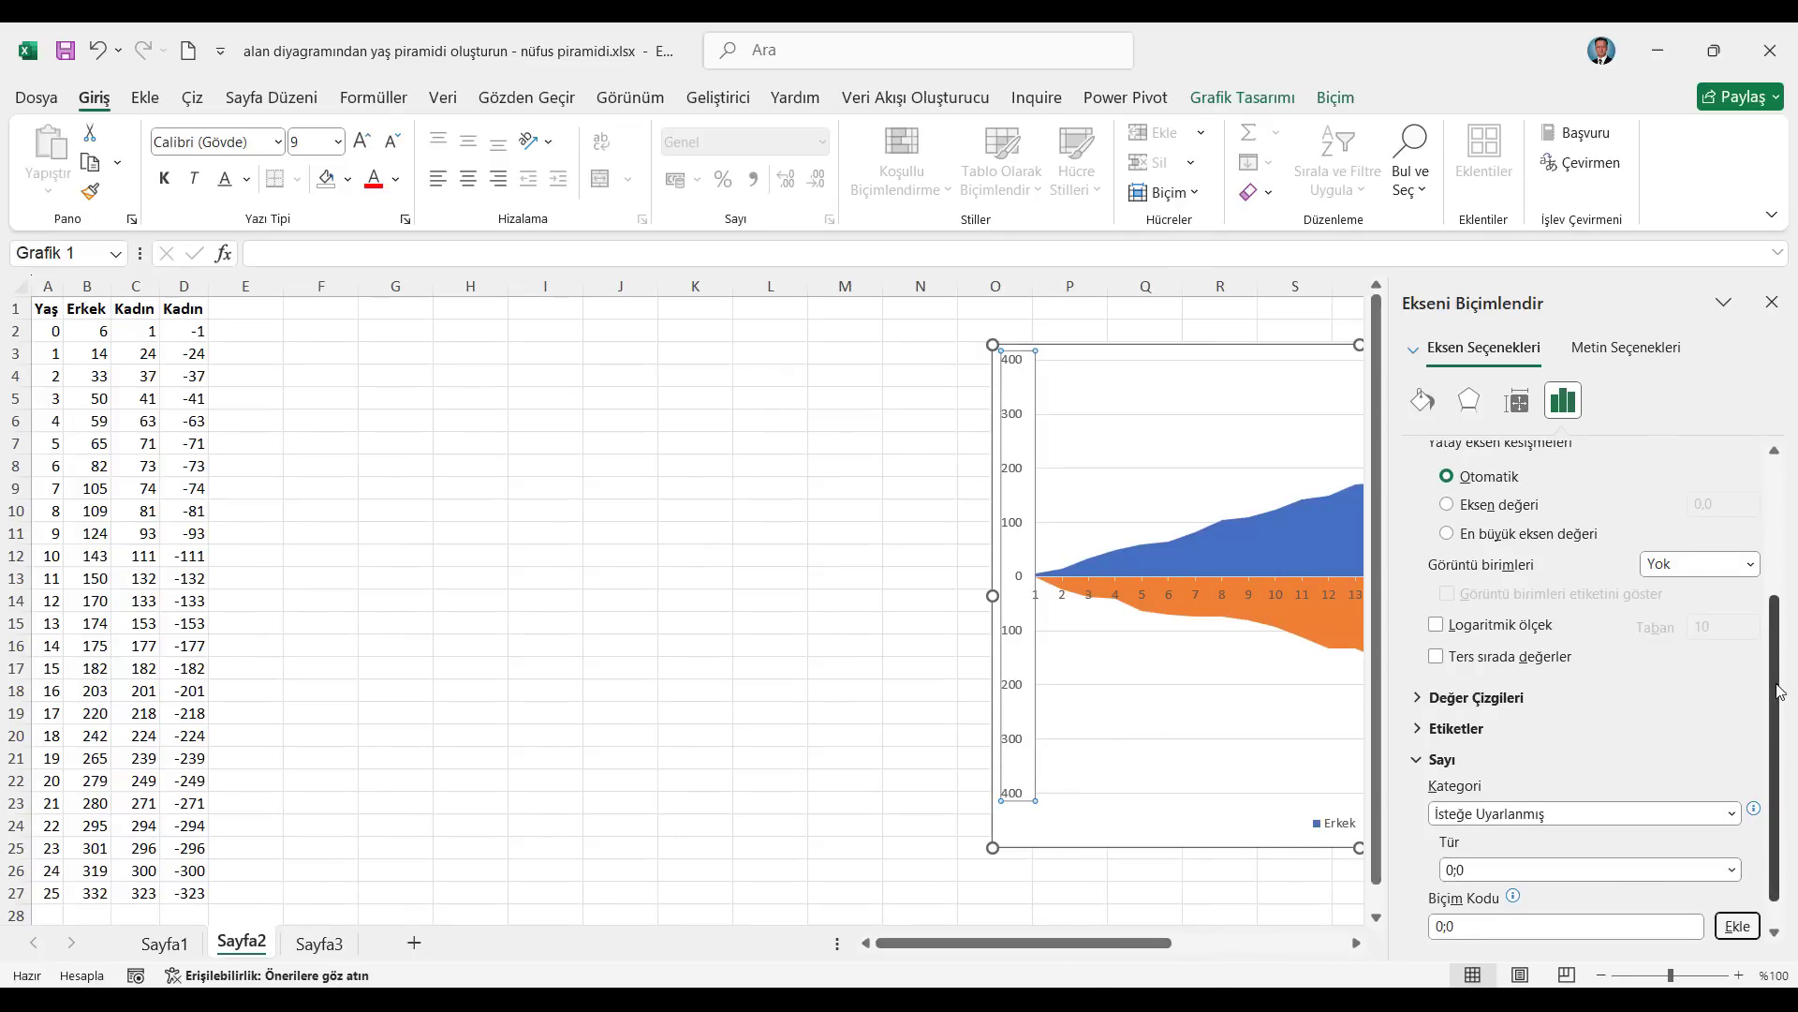
drag(1780, 691, 1748, 319)
click(1773, 303)
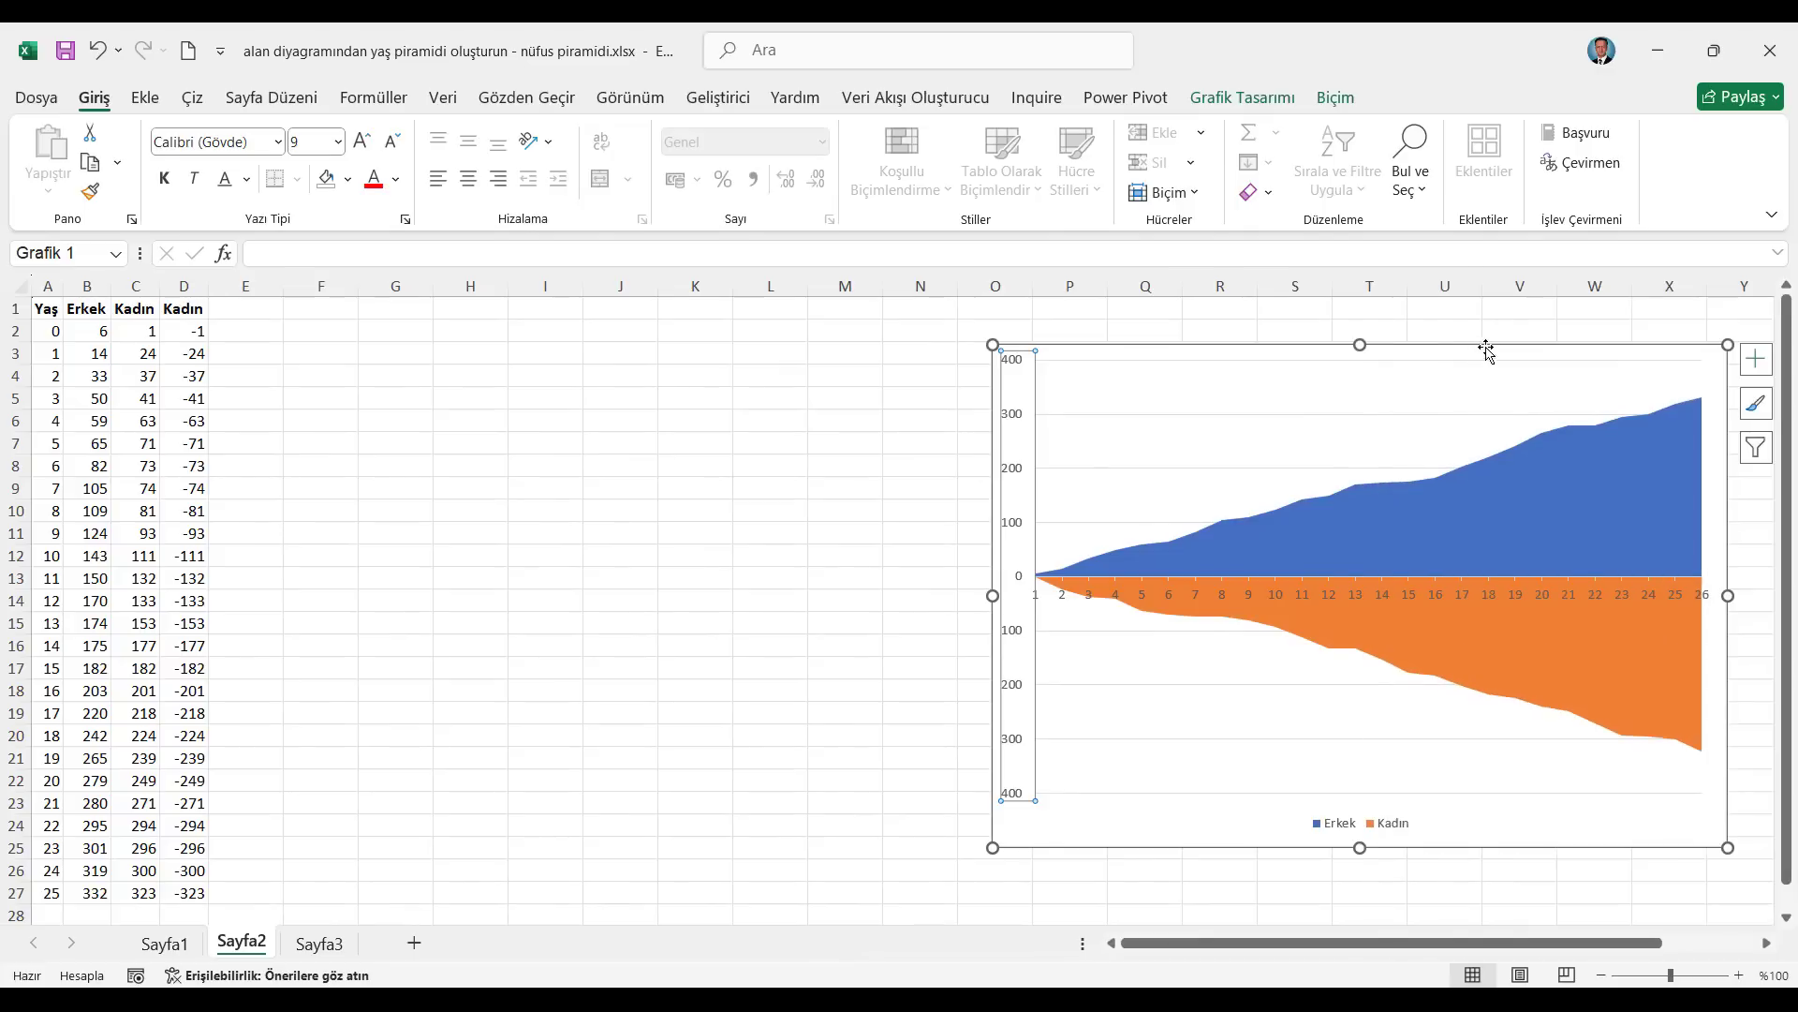
Nudge the chart slightly, hide the gridlines on Sayfa2, and reselect the chart.
drag(1496, 342, 1503, 354)
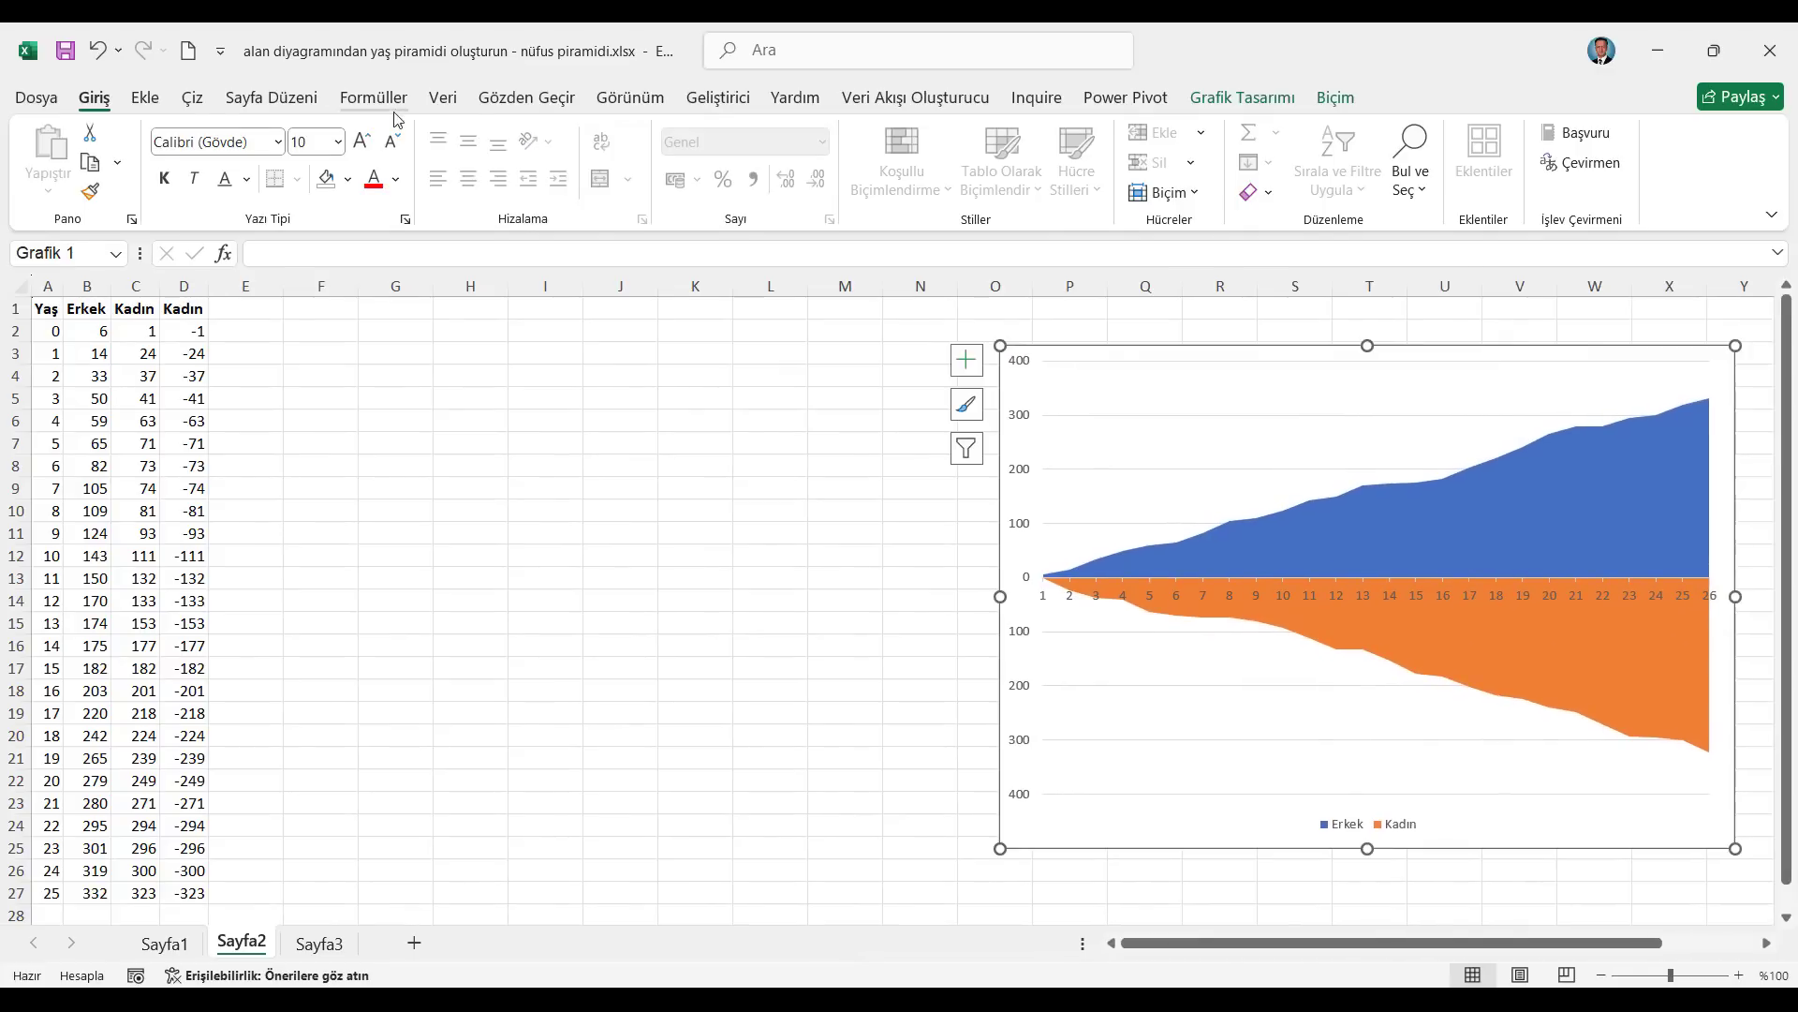
click(600, 99)
click(469, 354)
click(365, 165)
click(1162, 351)
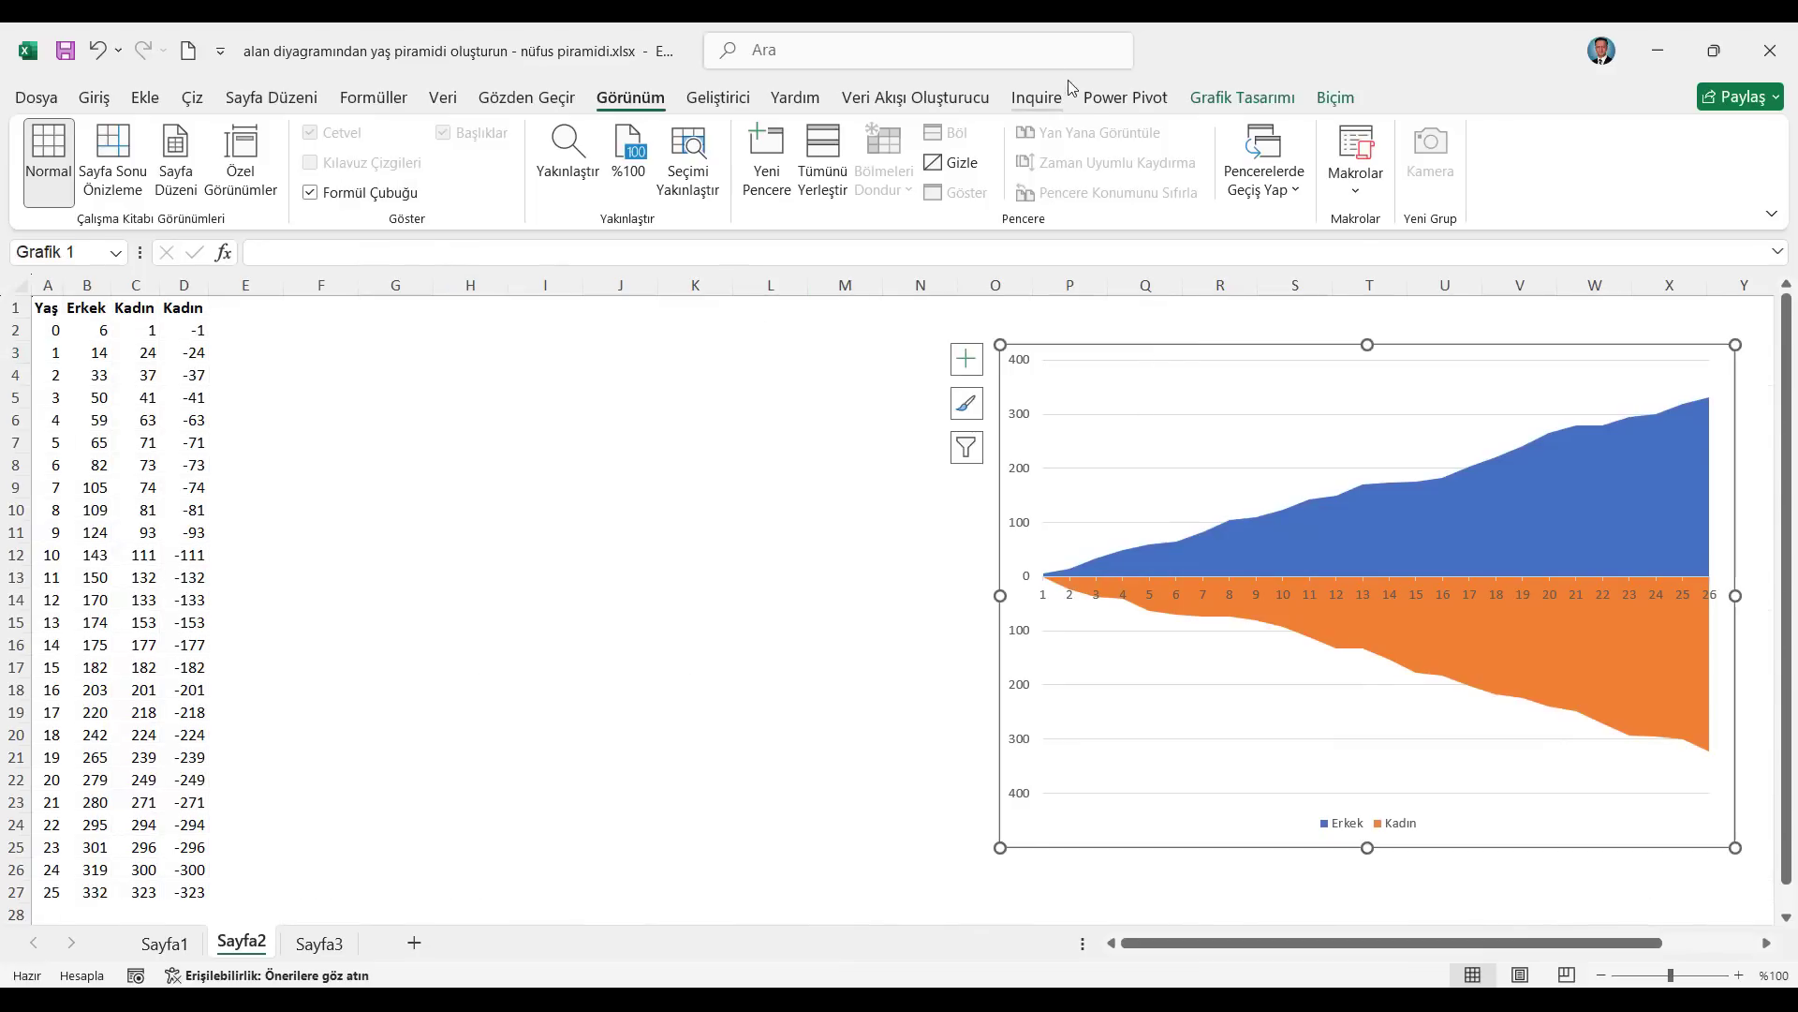
Remove the fill and the outline from the chart area, then deselect the chart.
click(1335, 97)
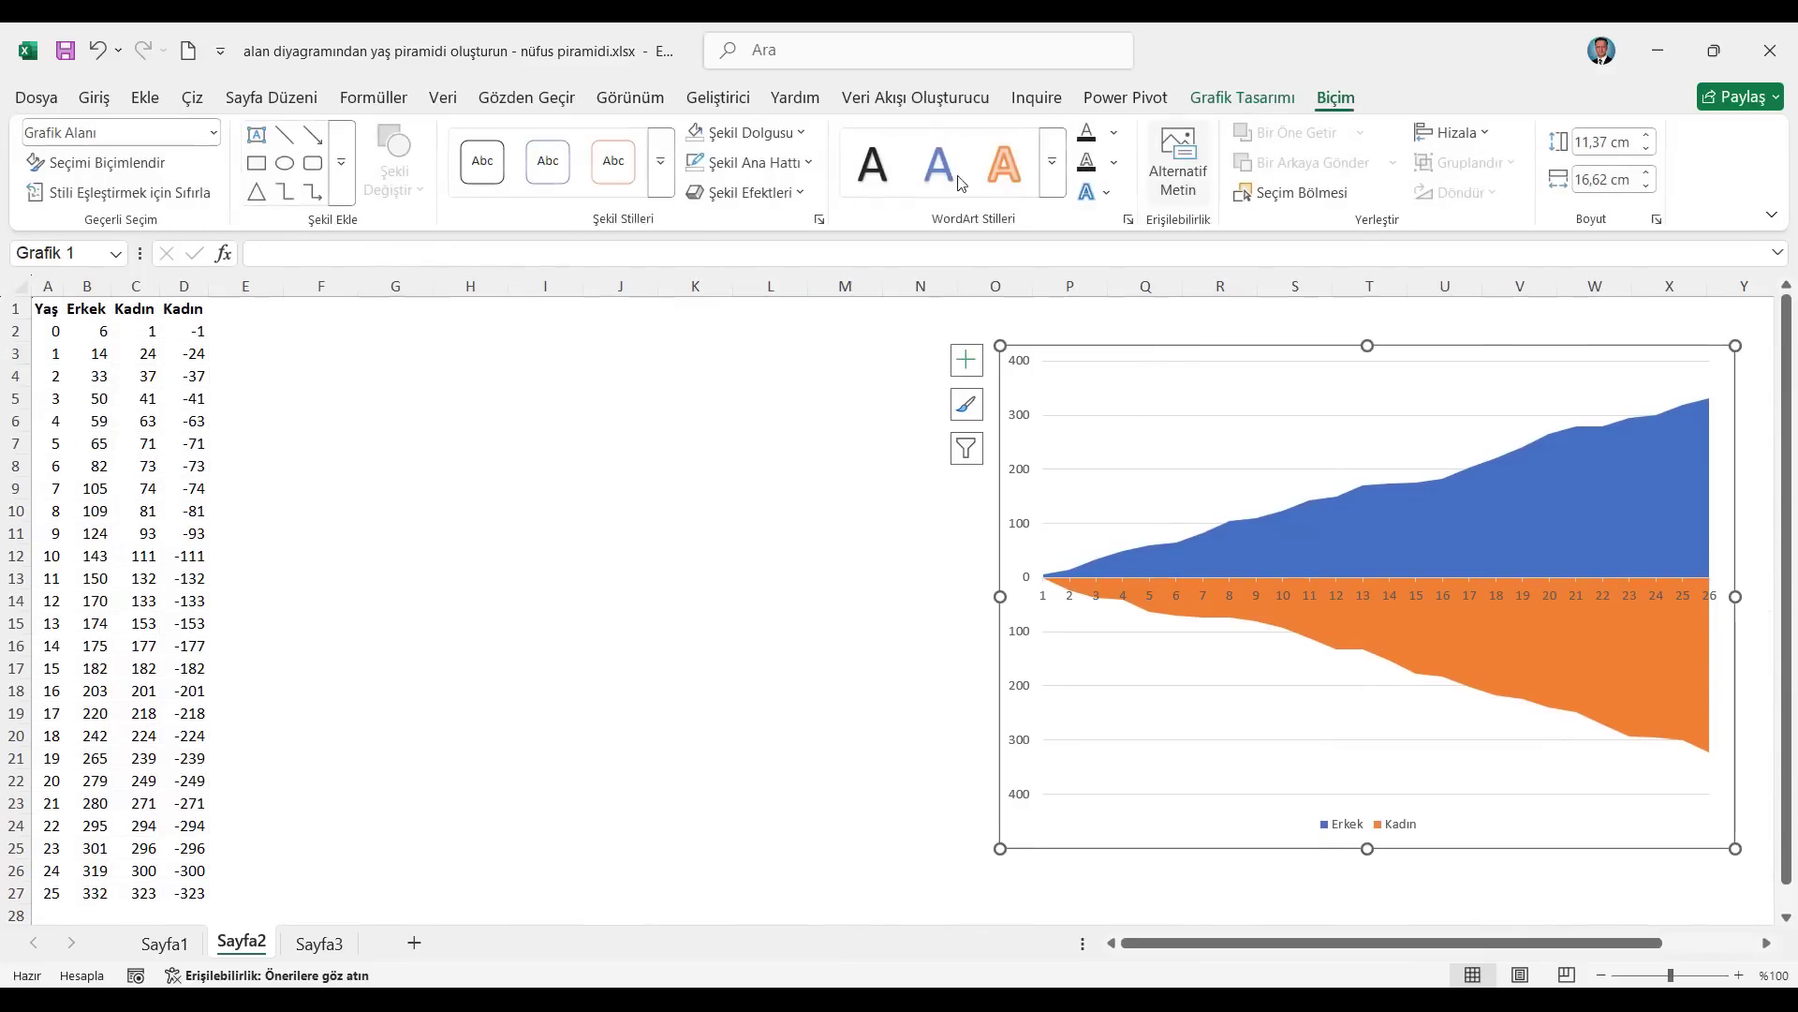
click(749, 132)
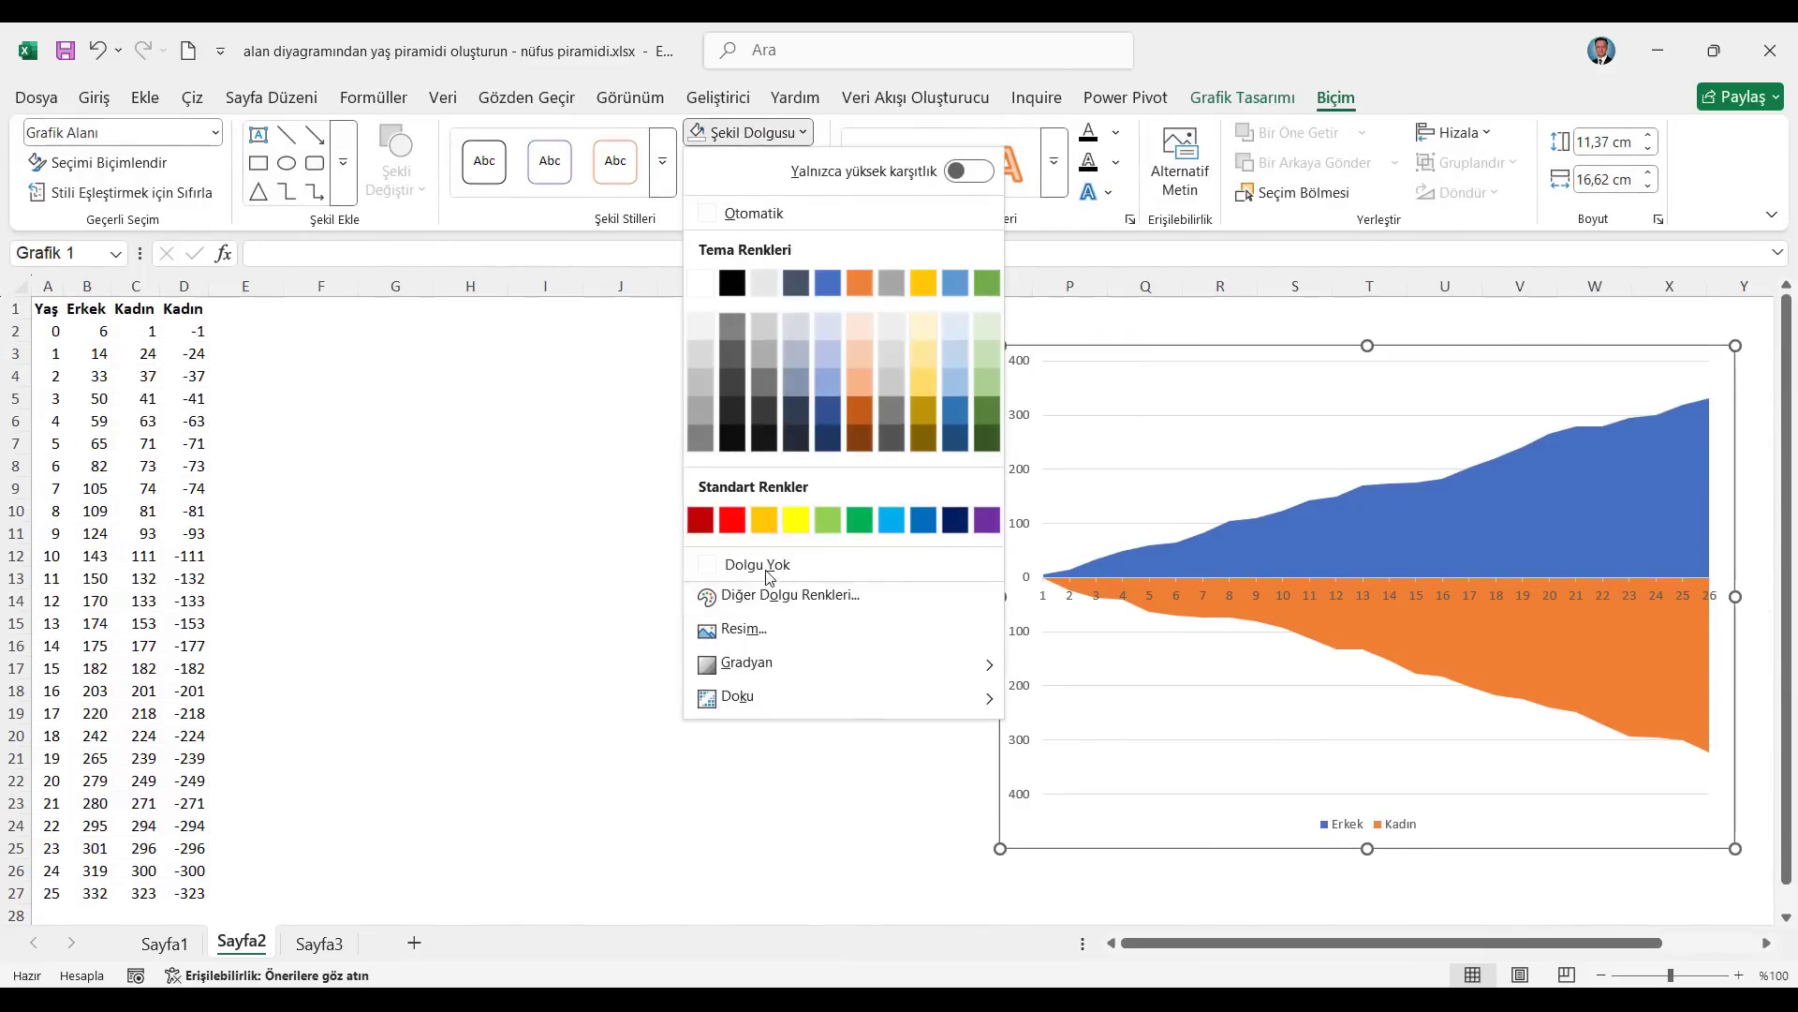
click(757, 564)
click(754, 162)
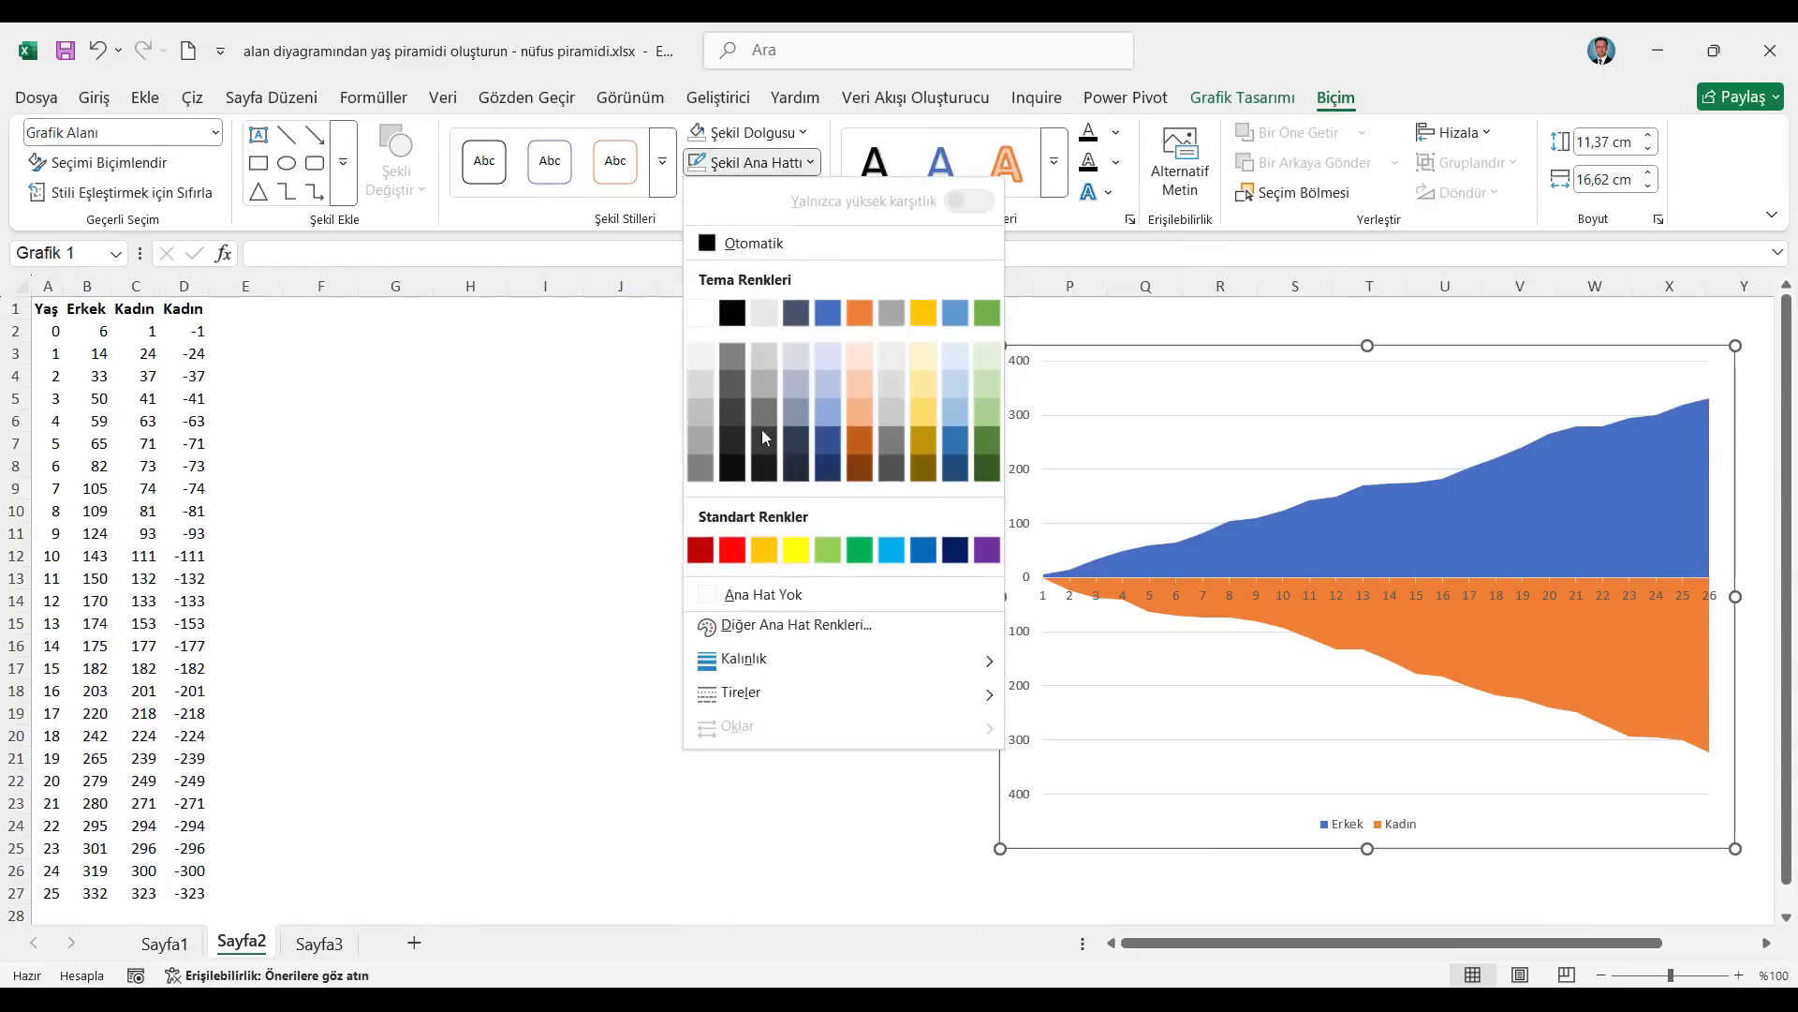
click(768, 594)
click(821, 488)
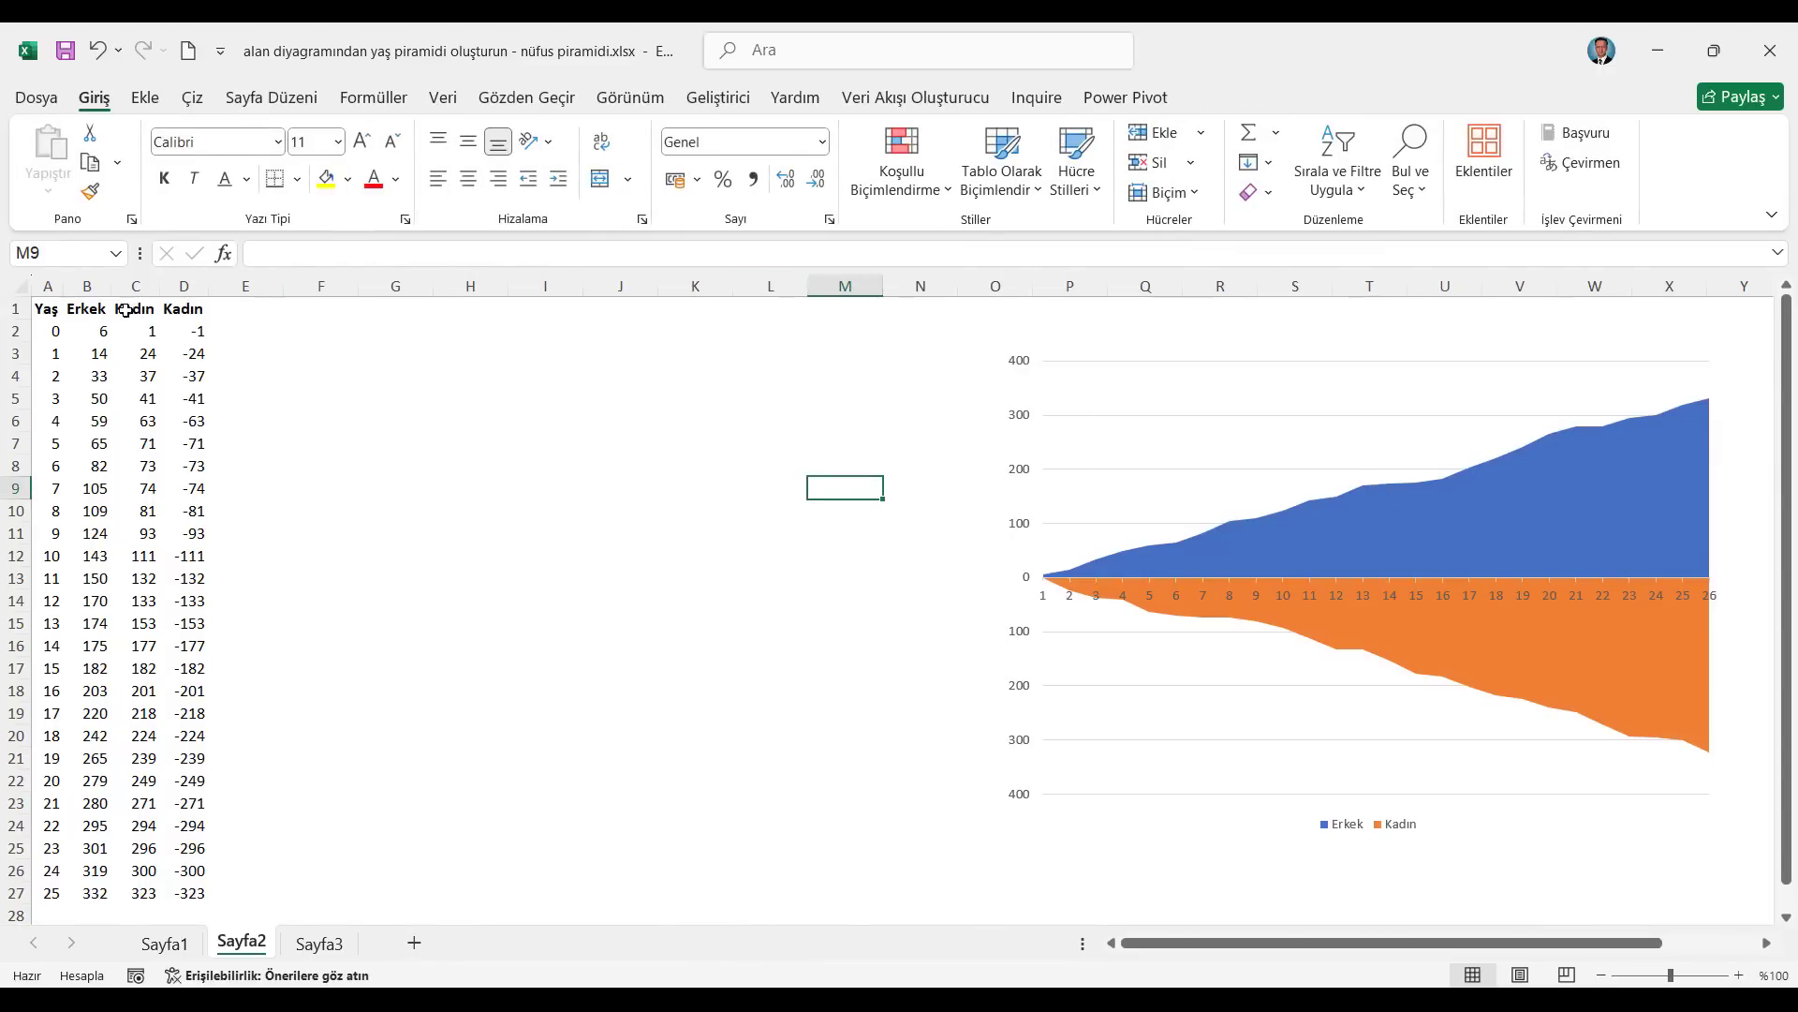
Hide the negative Kadın values by setting the font colour of column D to white.
click(204, 311)
key(ctrl+space)
click(396, 179)
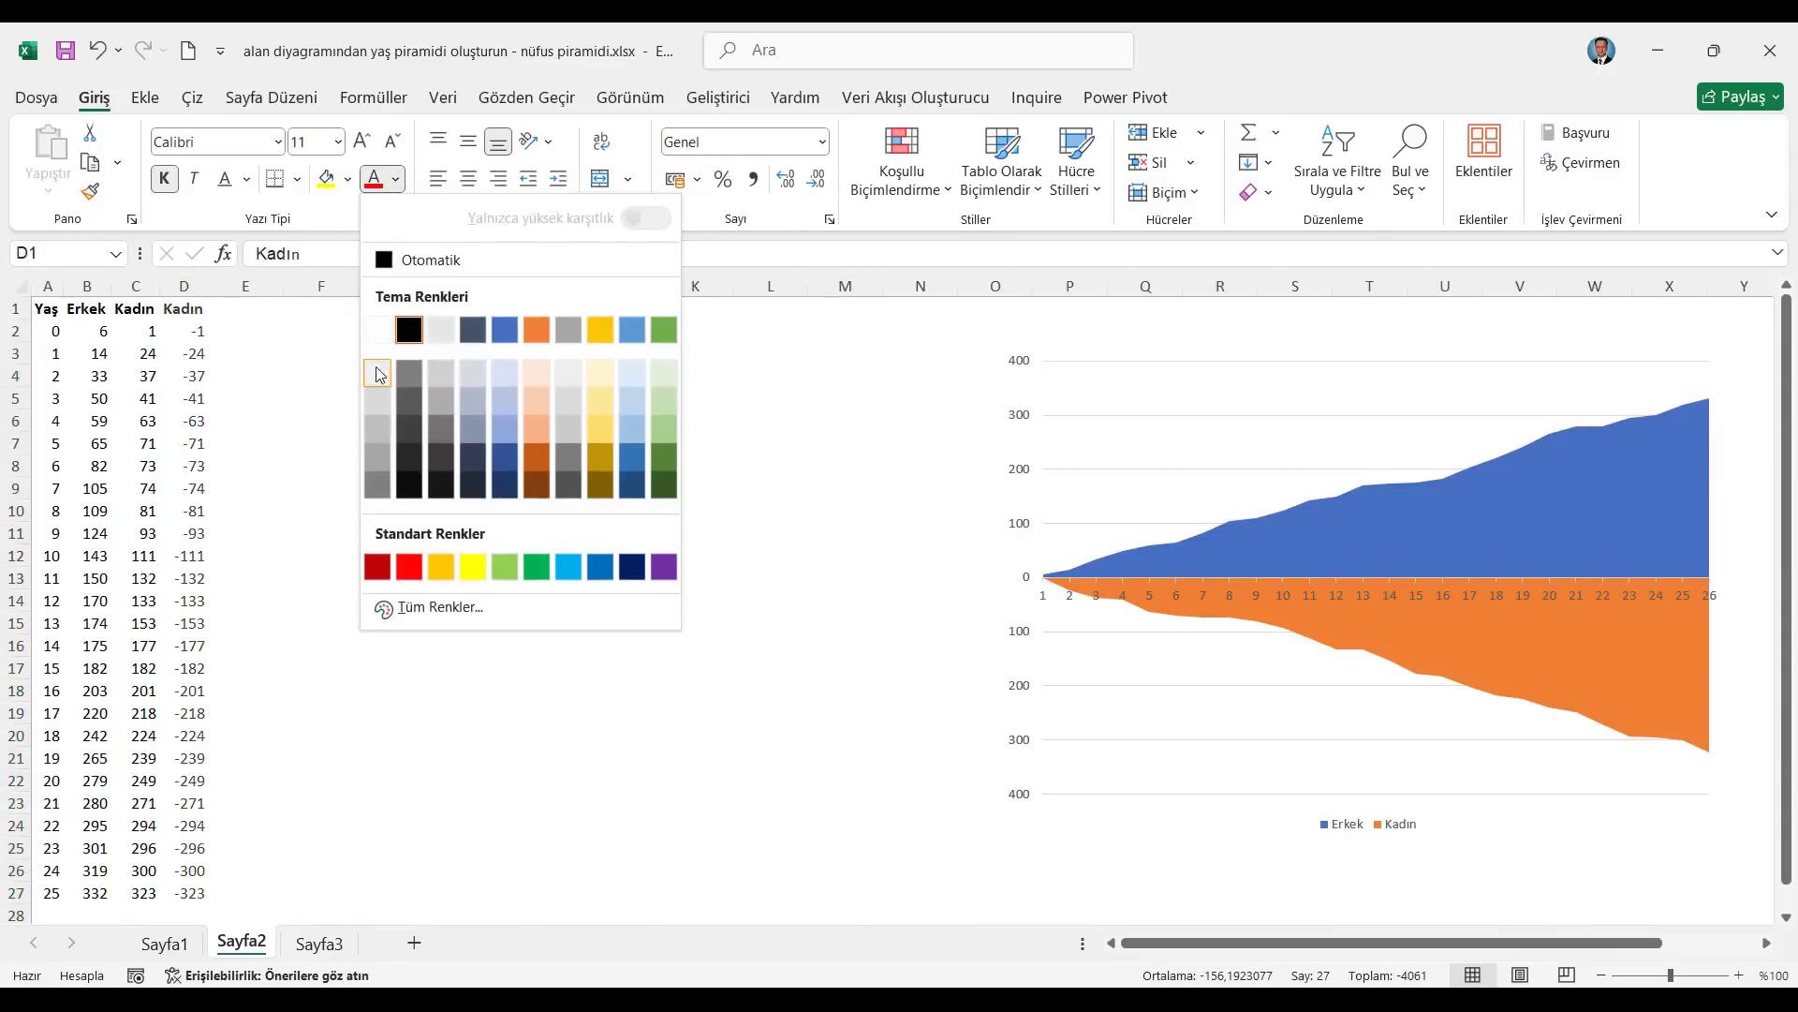
click(374, 330)
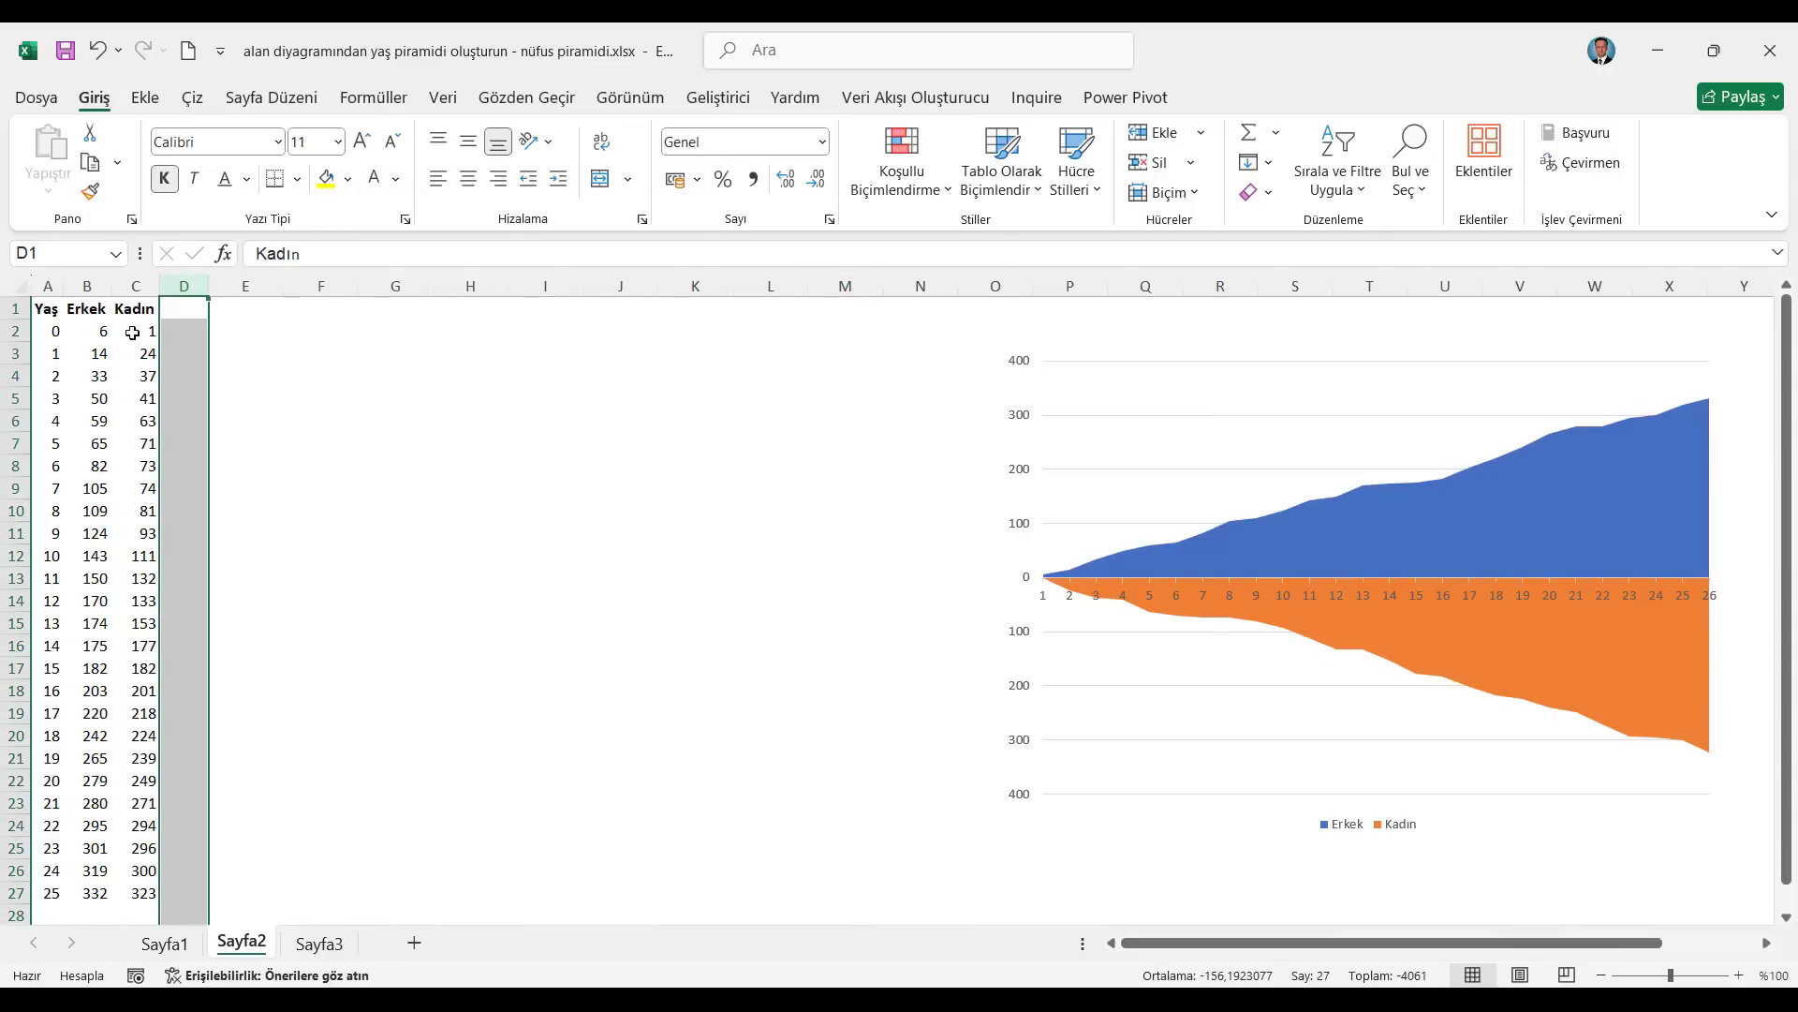
click(52, 310)
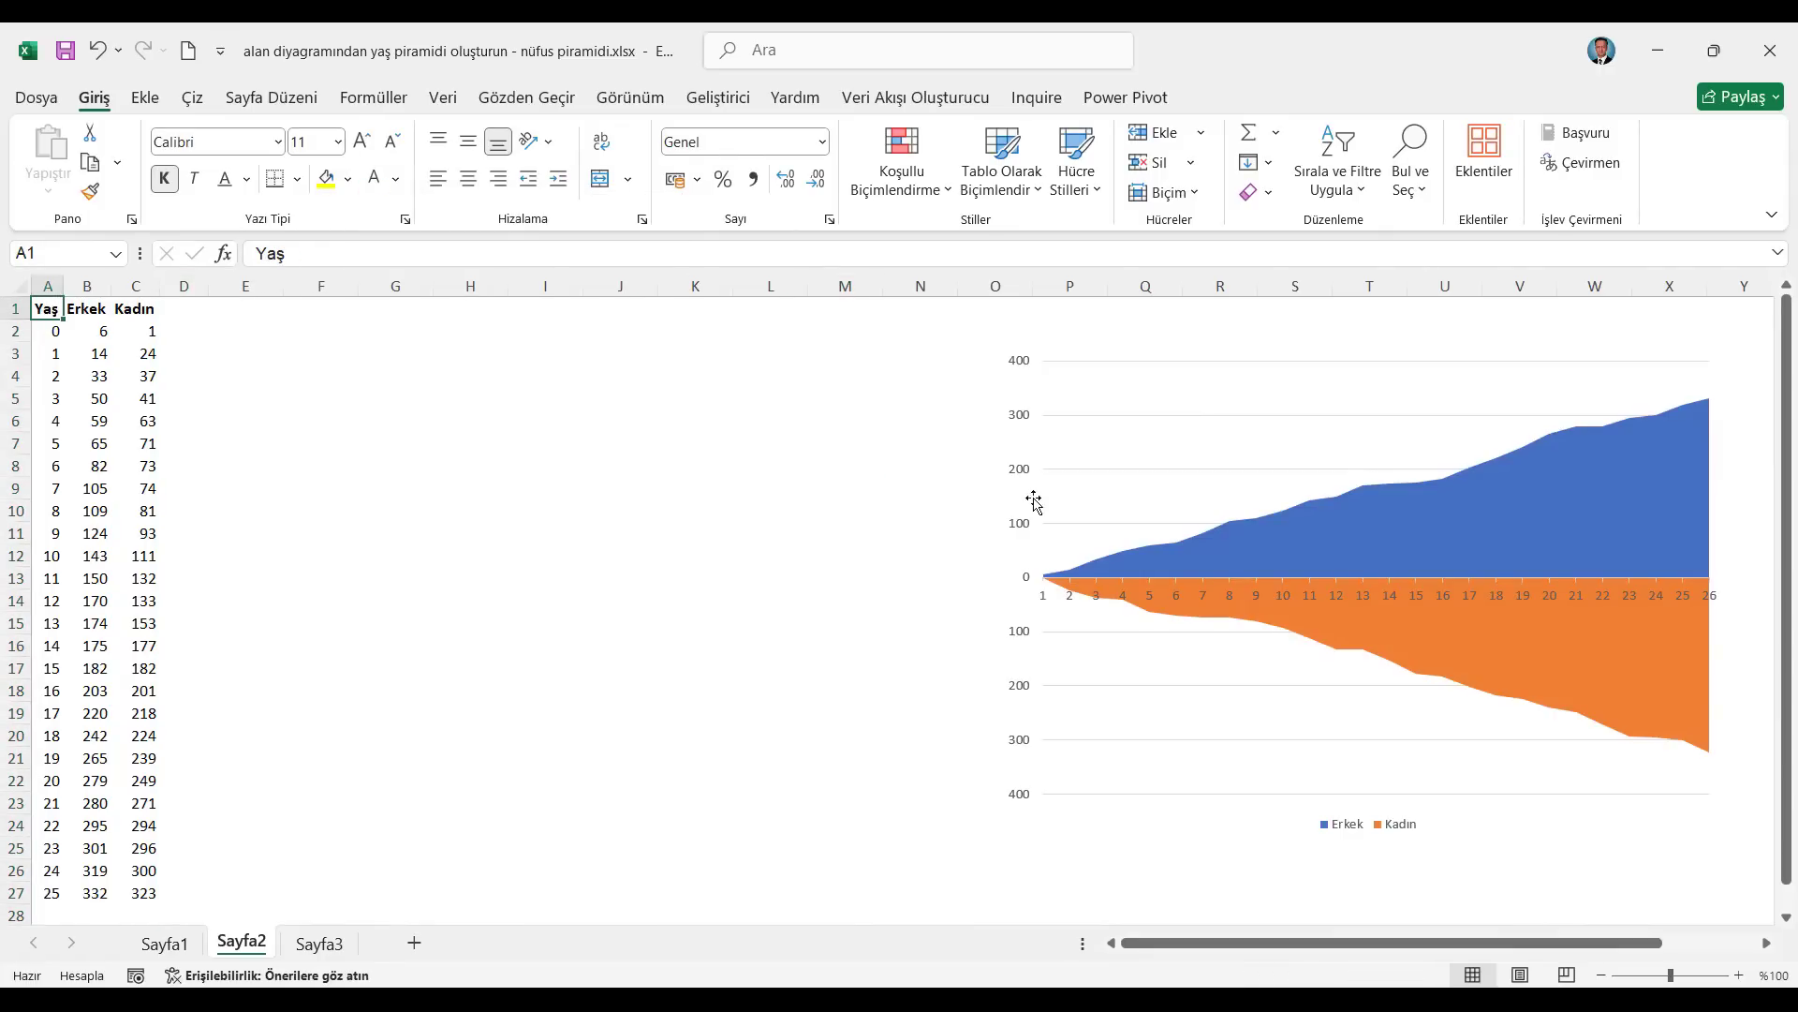
click(1144, 355)
click(1291, 99)
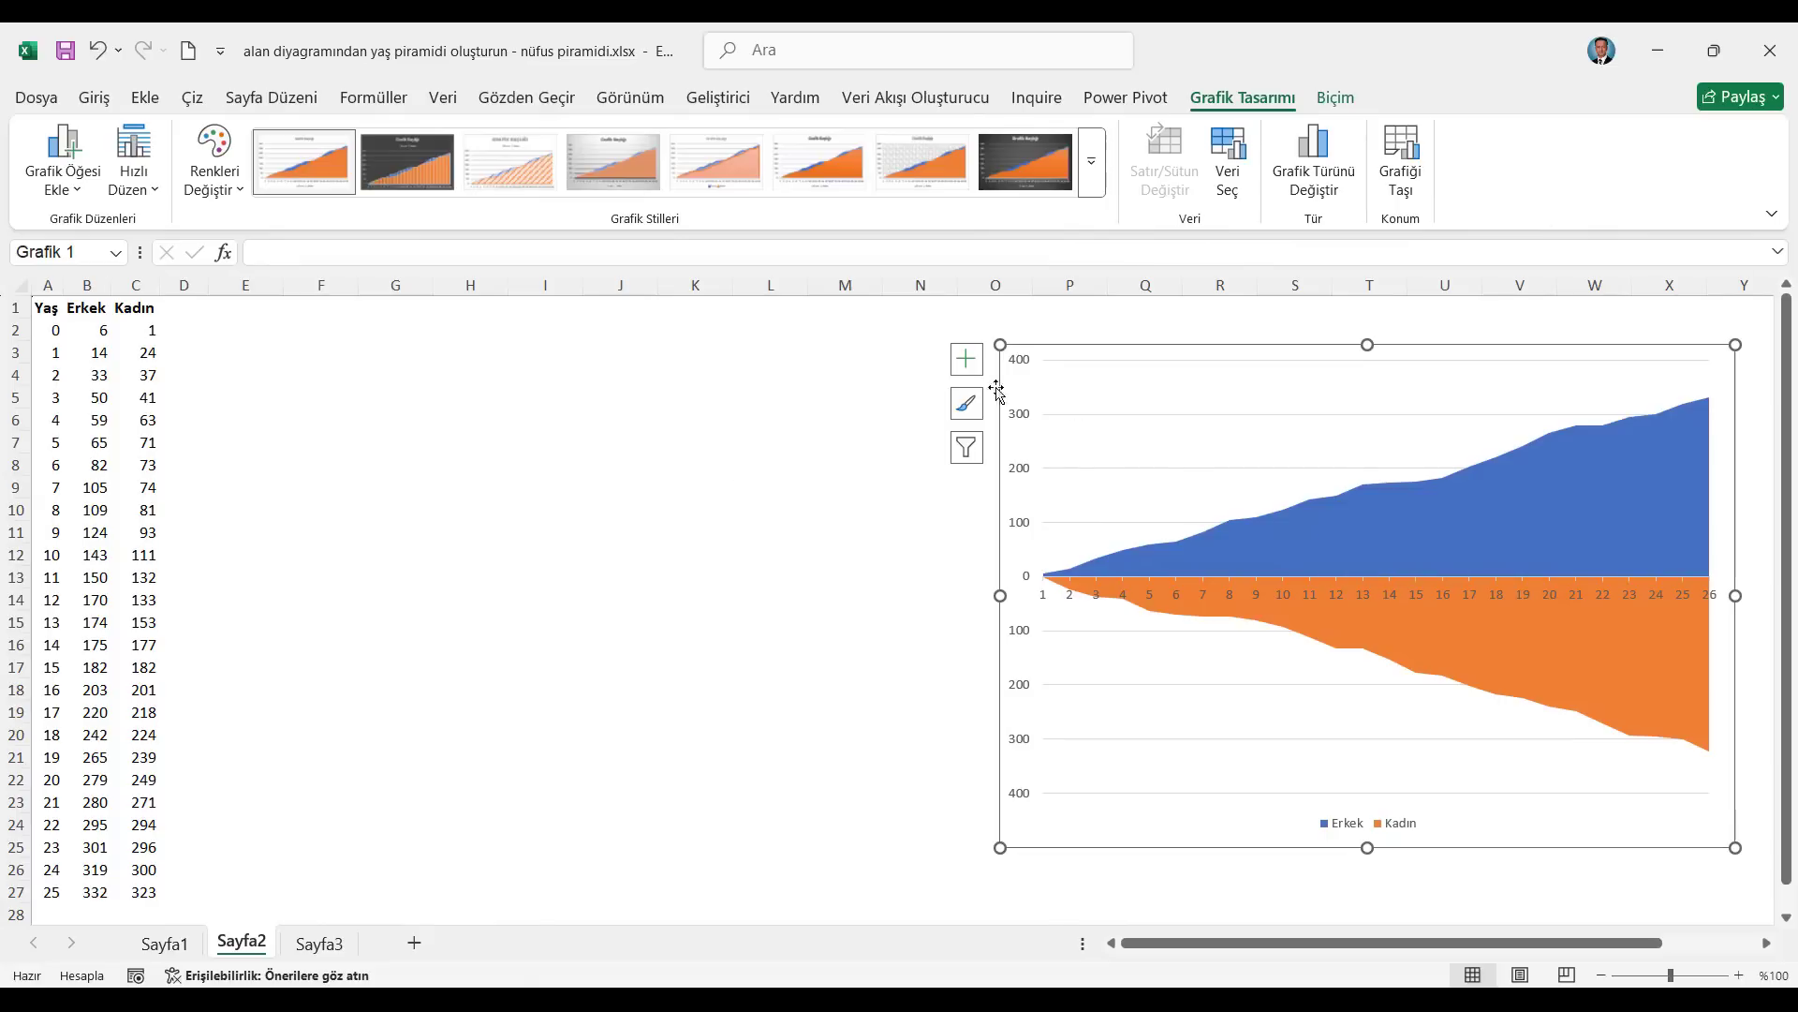
click(989, 322)
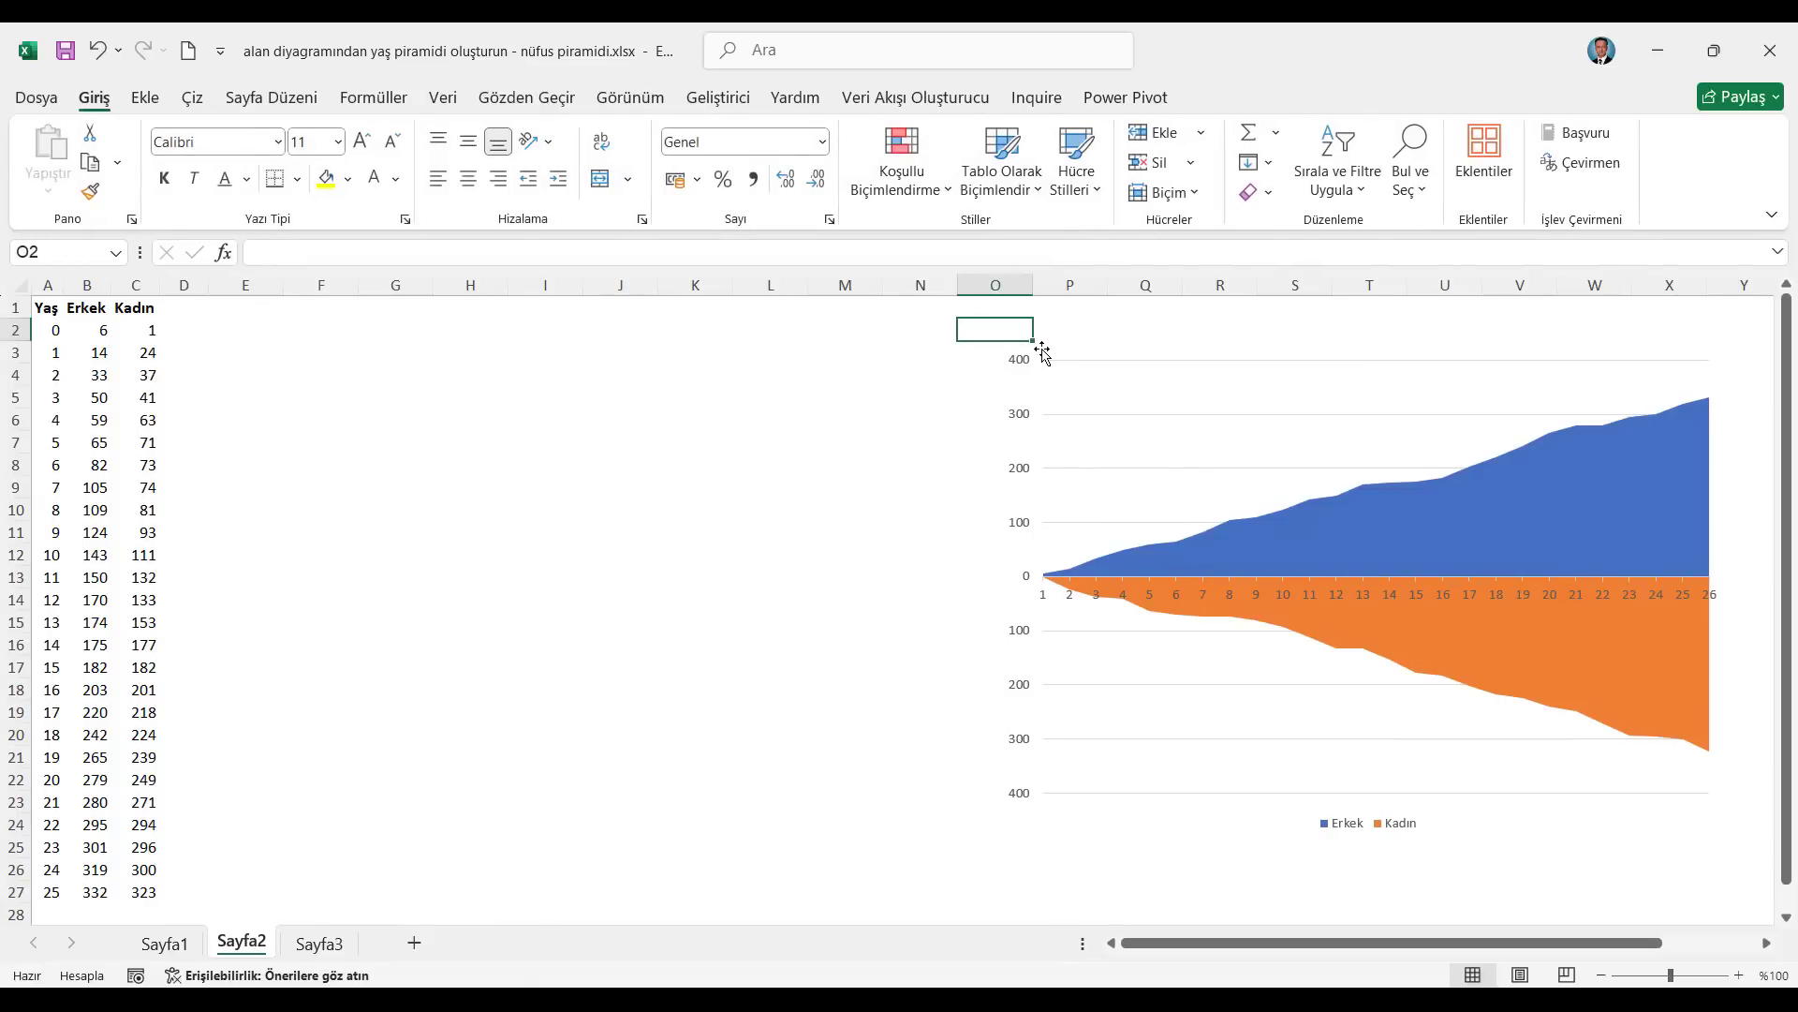
key(Down)
key(shift+Down)
key(shift+Down)
key(shift+Down)
key(shift+Down)
key(shift+Down)
key(shift+Down)
key(shift+Down)
key(shift+Down)
key(shift+Down)
key(shift+Down)
key(shift+Down)
key(shift+Down)
key(shift+Down)
key(shift+Down)
key(shift+Down)
key(shift+Down)
key(shift+Down)
key(shift+Down)
key(shift+Down)
key(shift+Down)
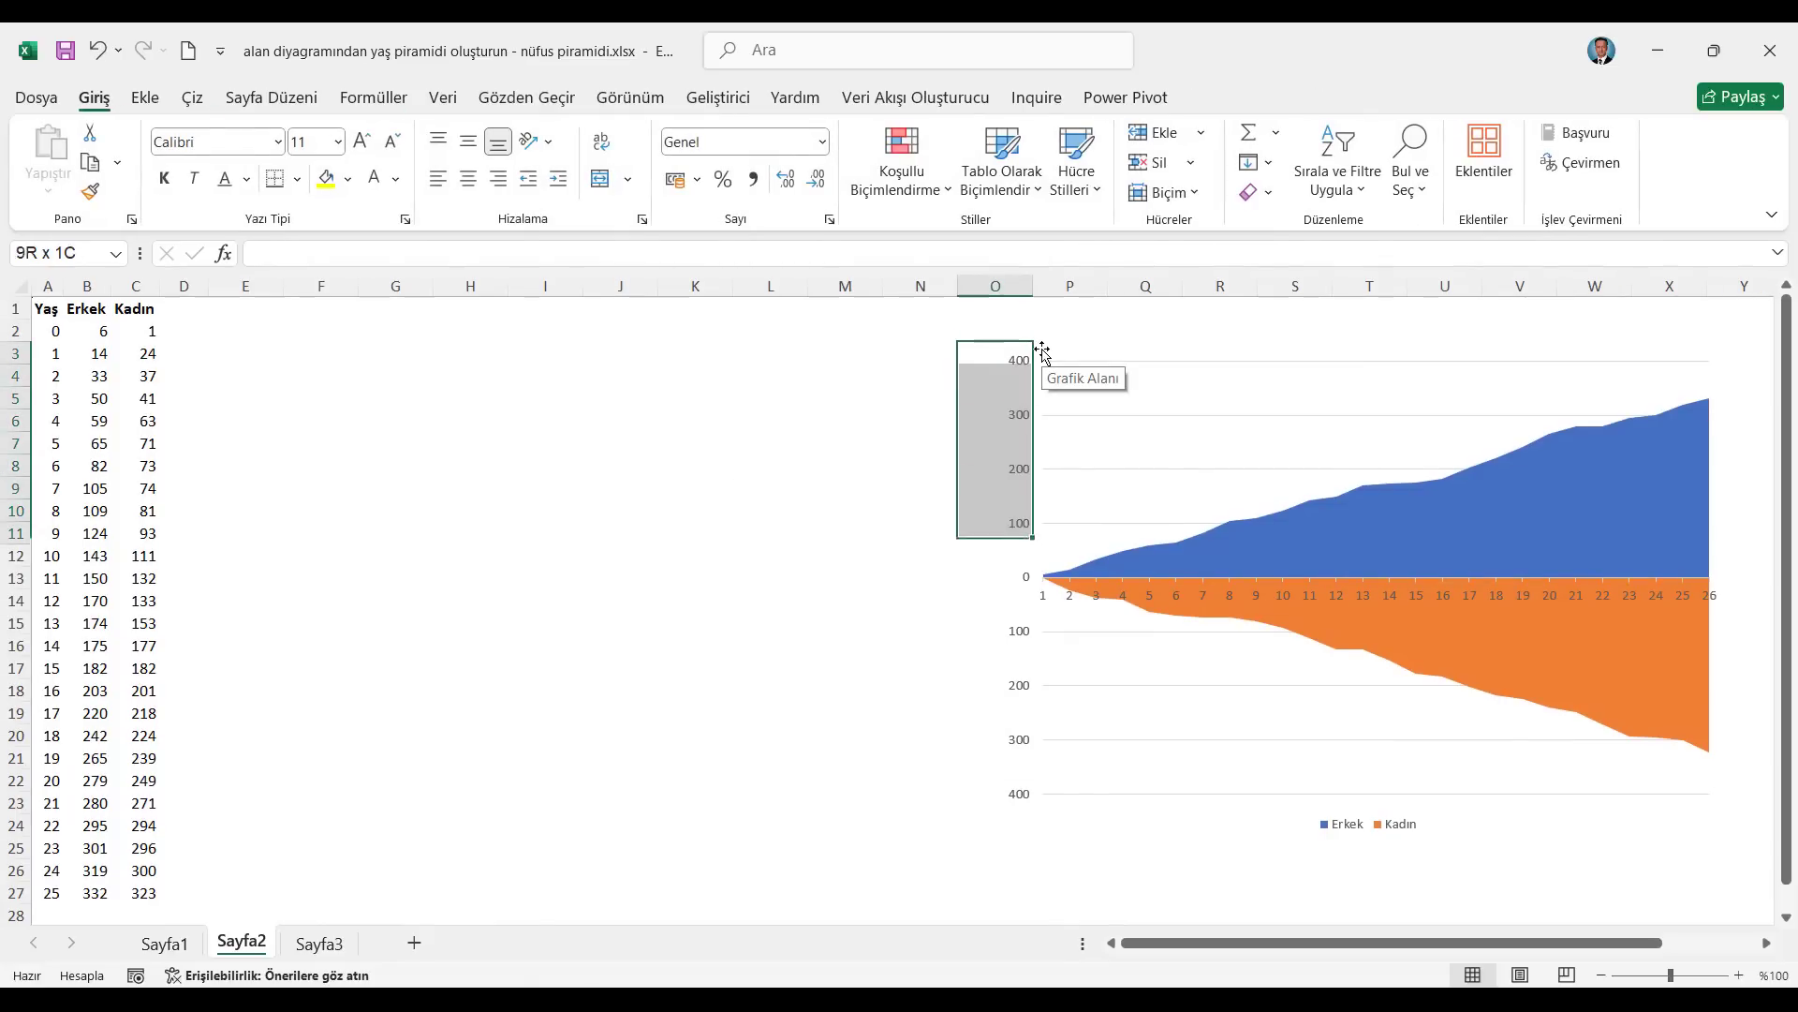
key(shift+Up)
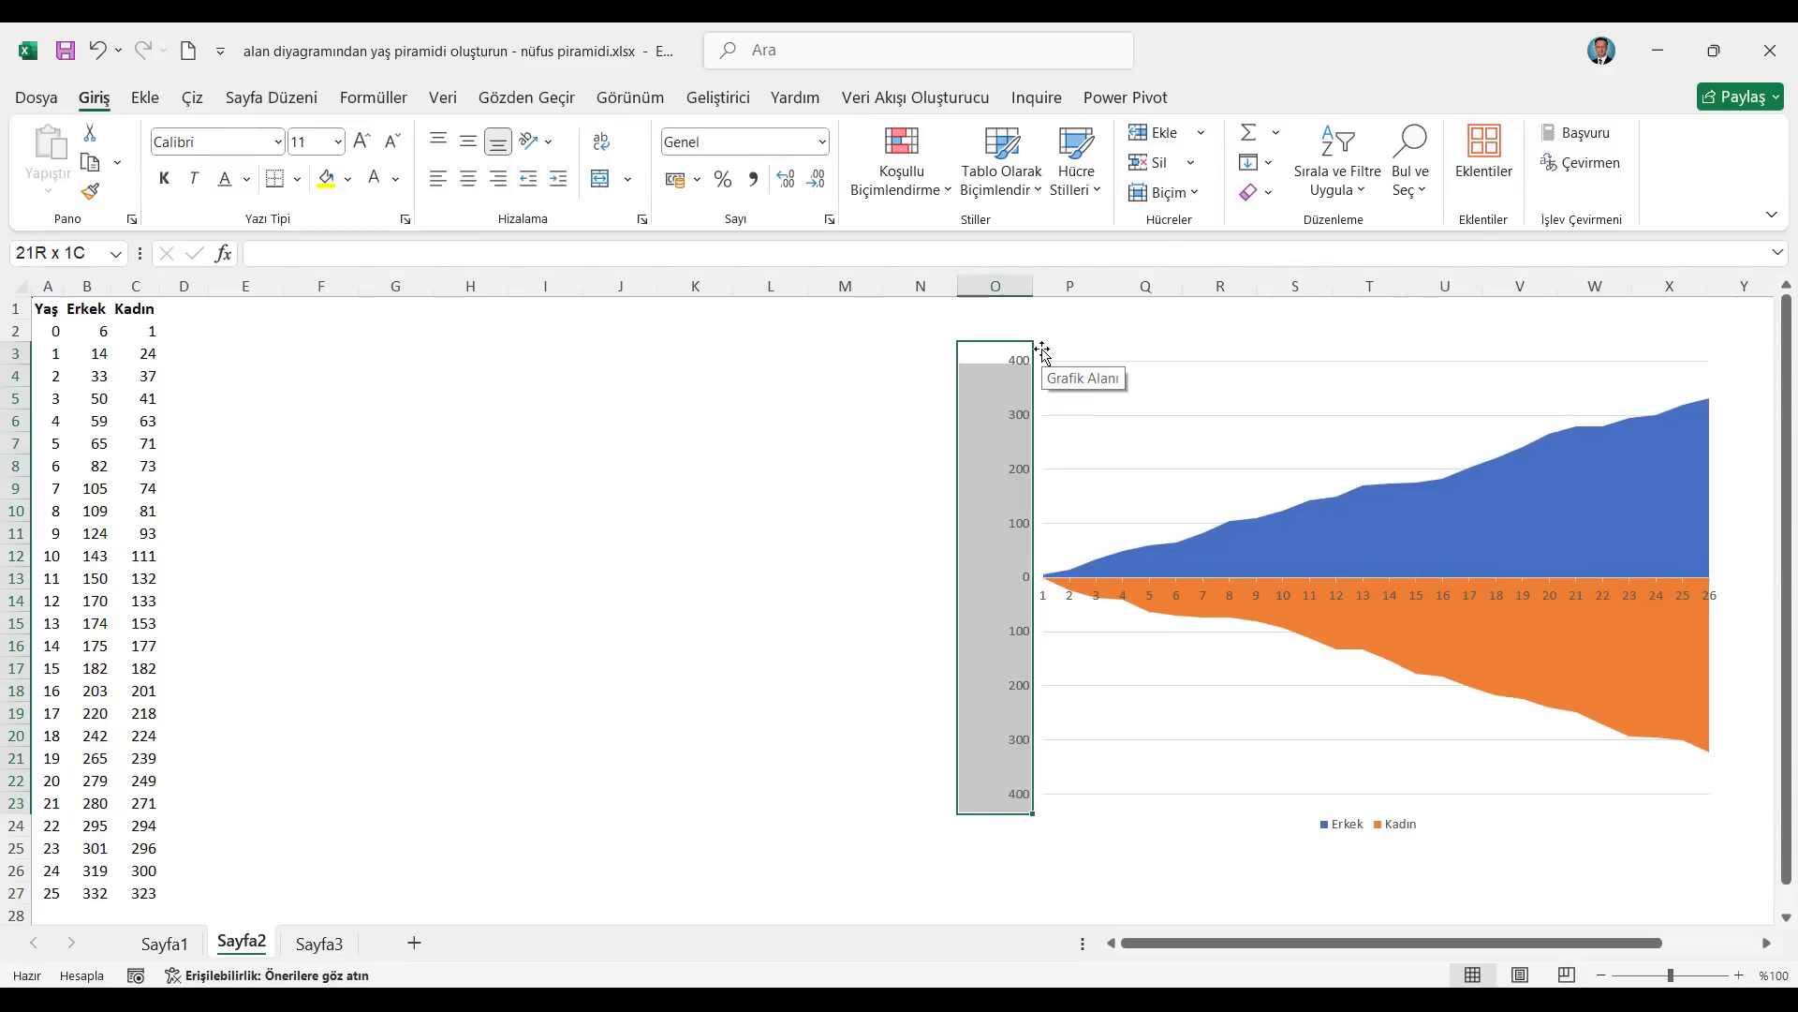
click(1077, 358)
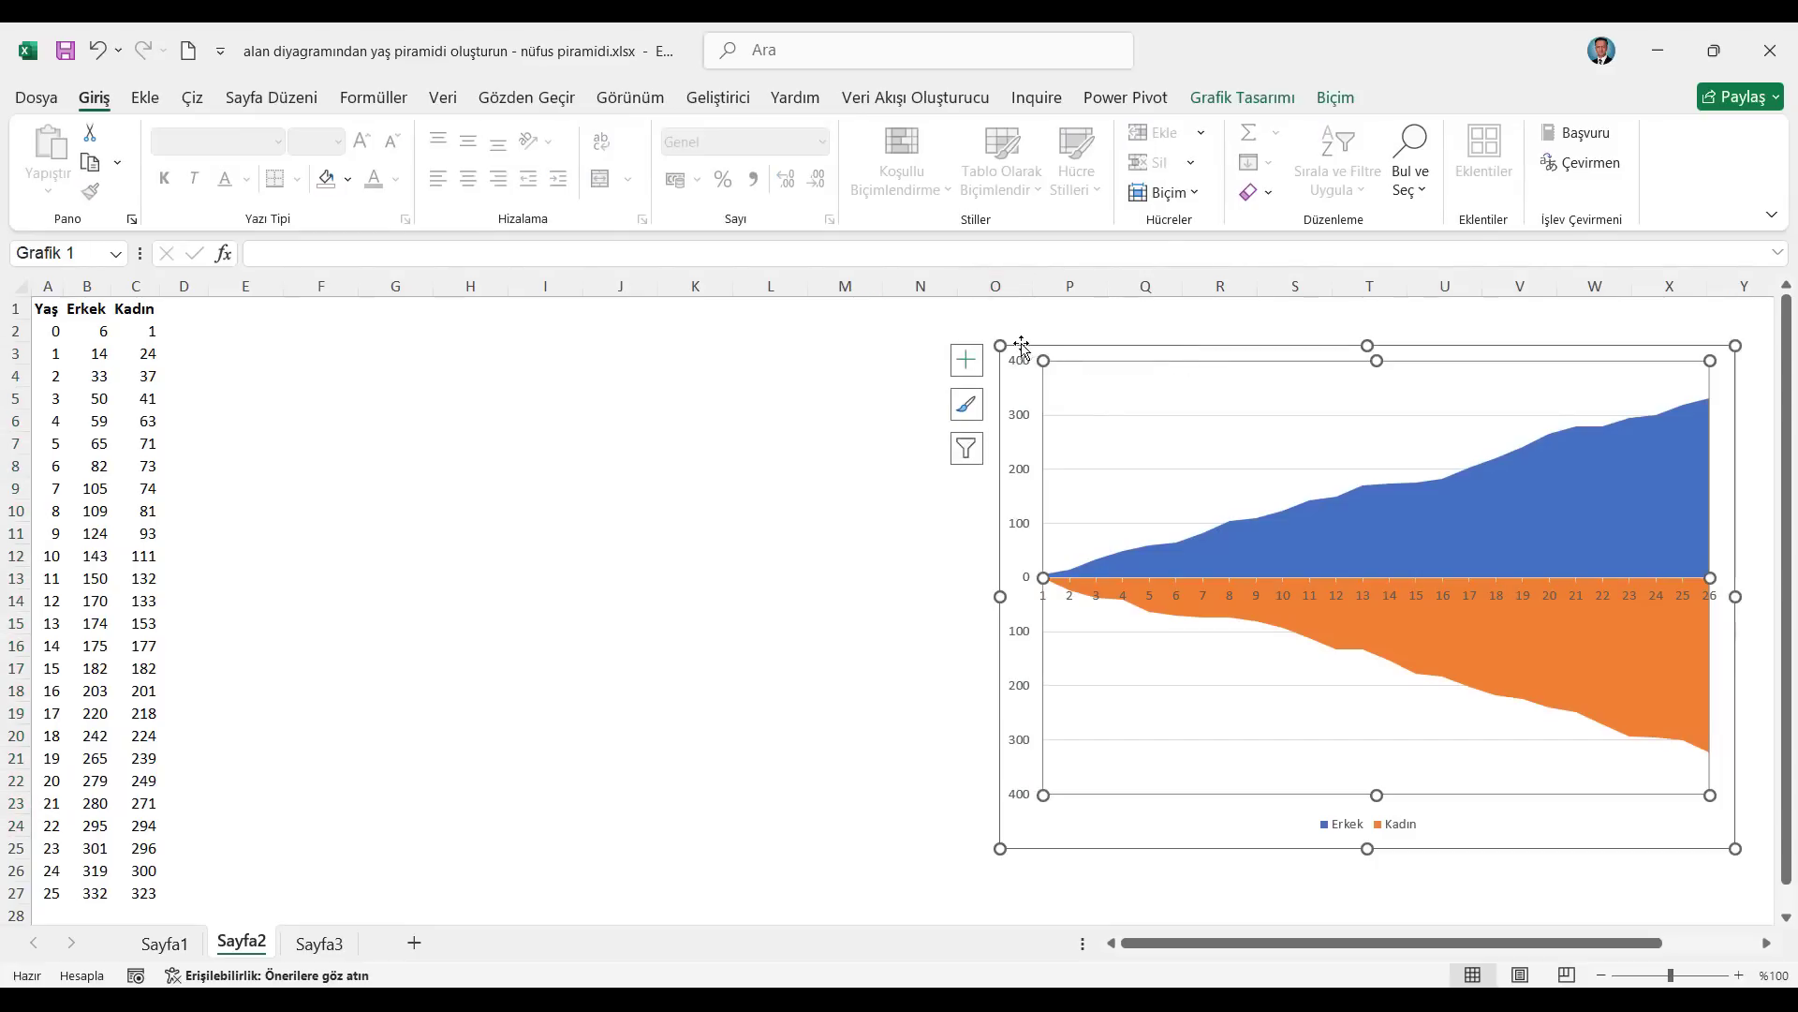
key(Escape)
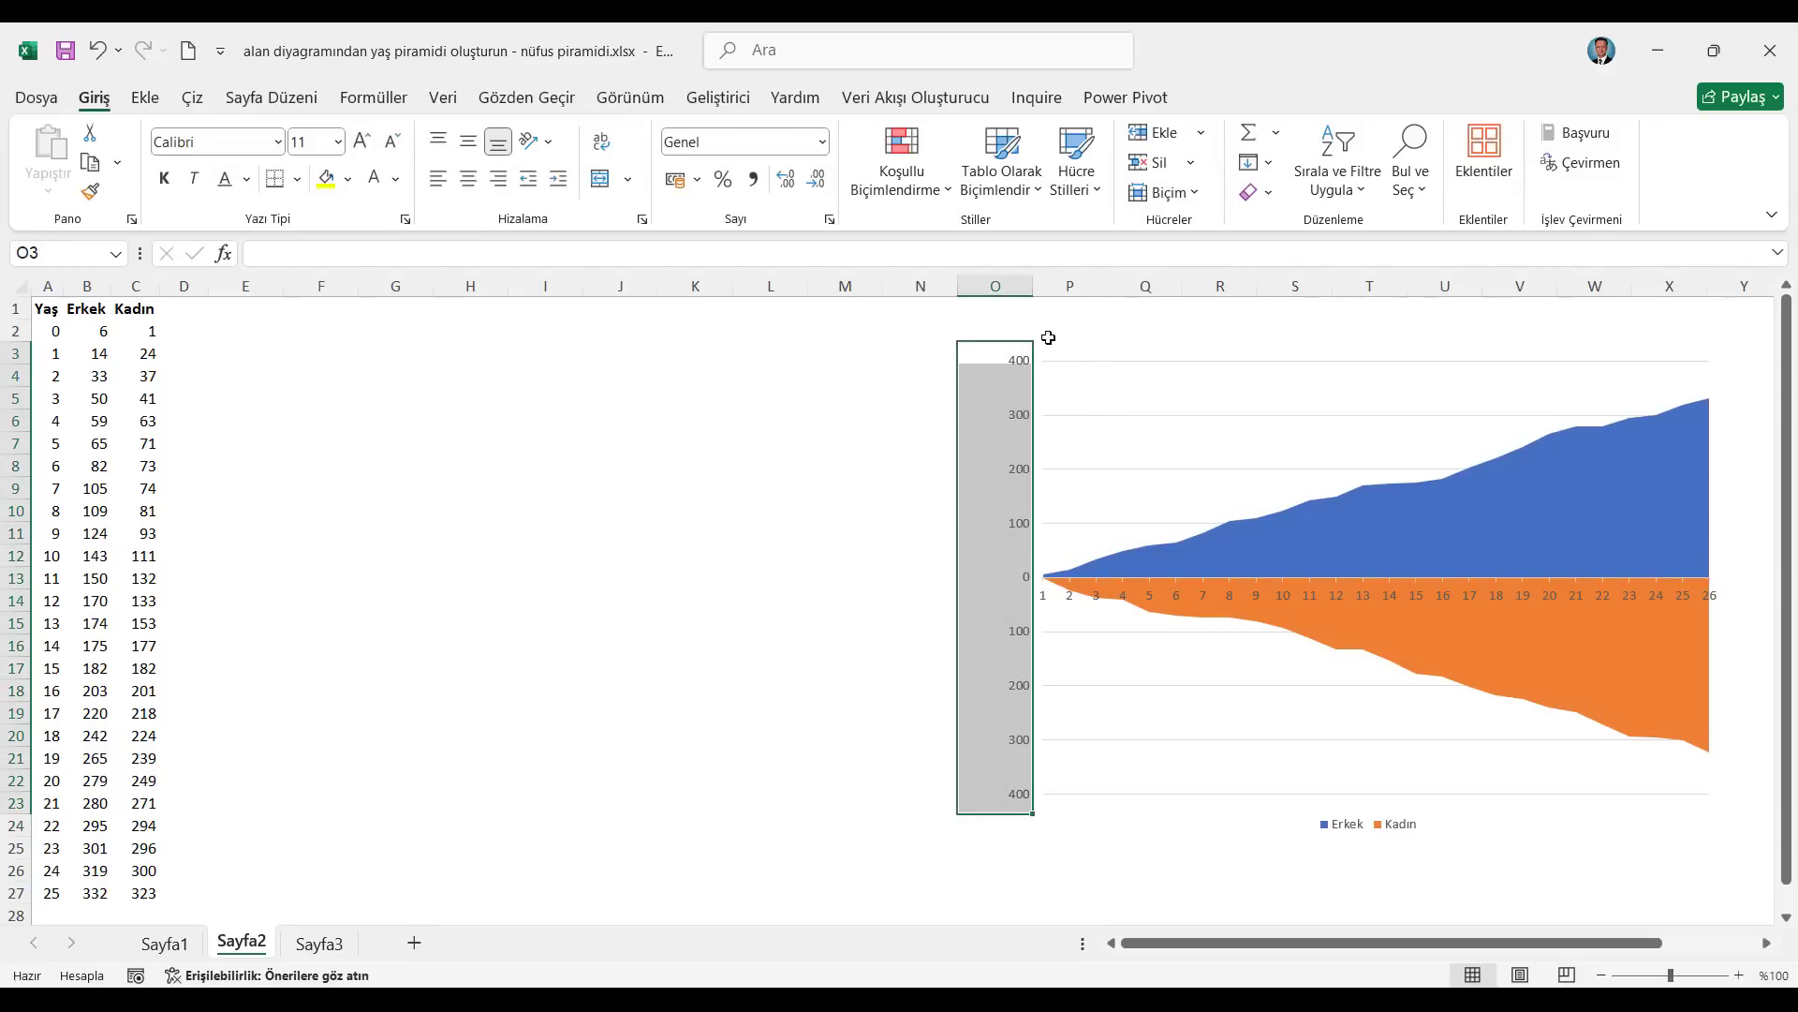
click(1077, 356)
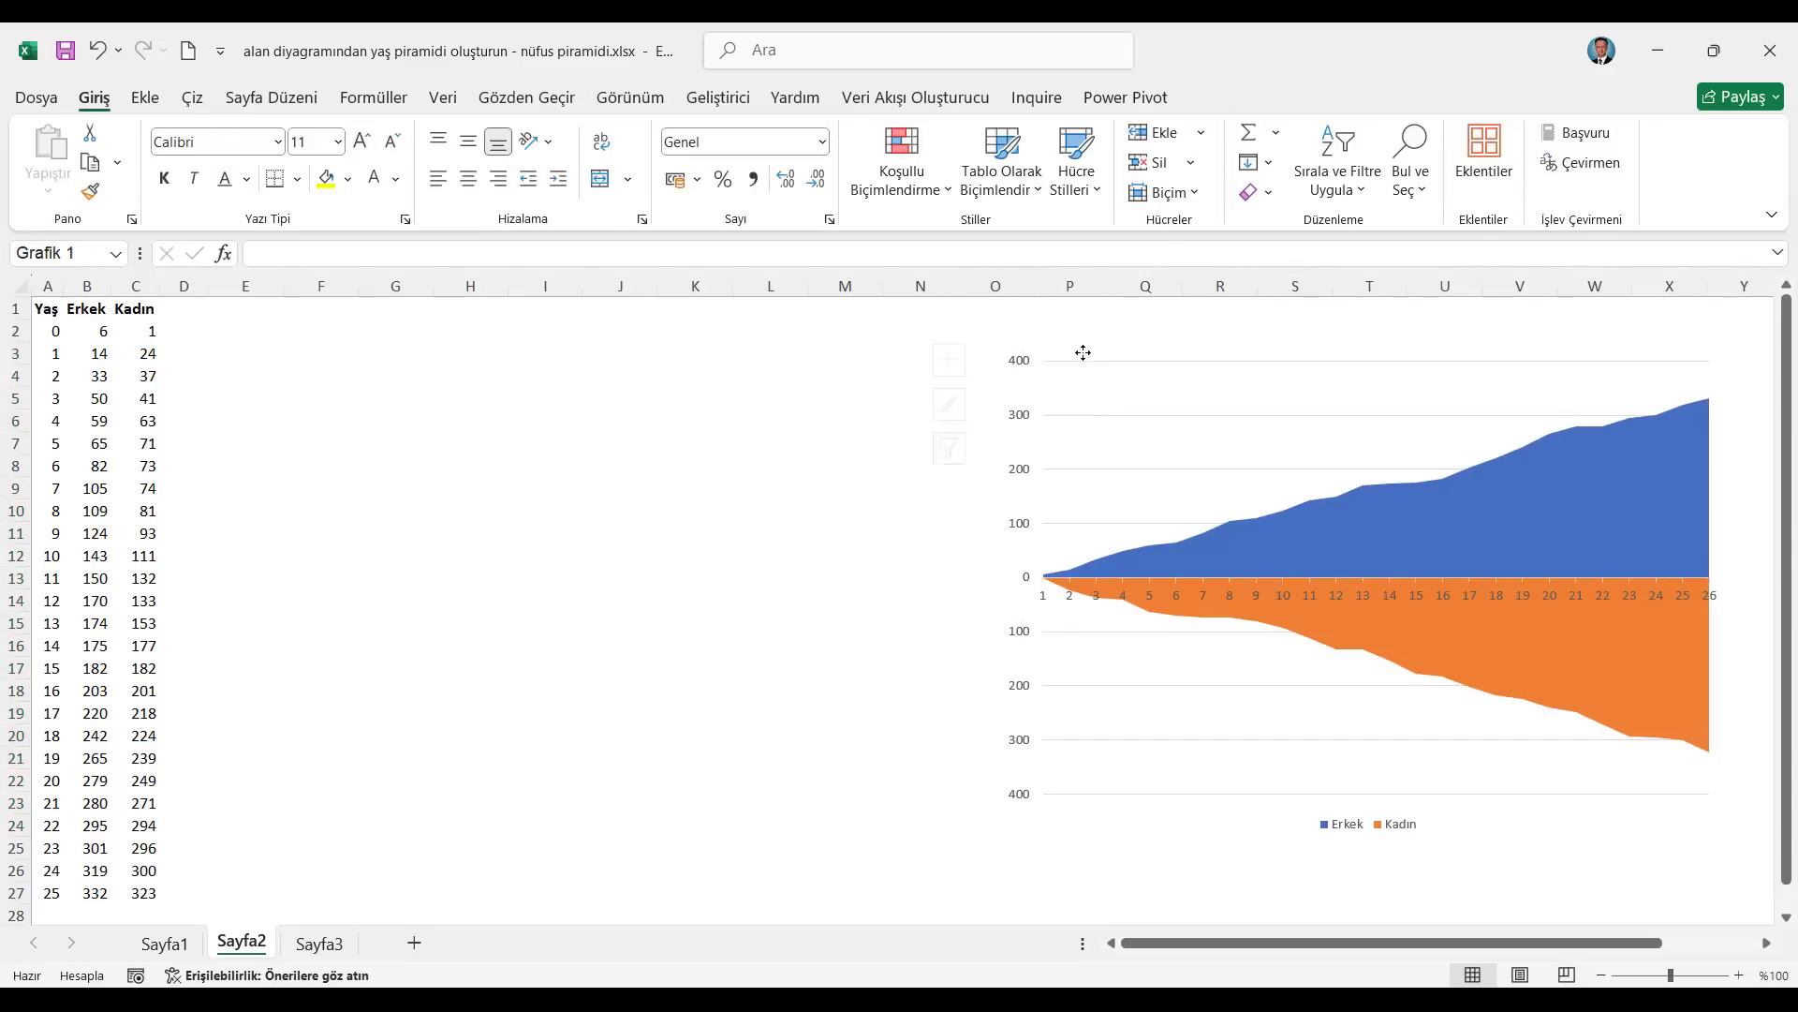
Copy the cell range O2:Y24 that lies behind the whole chart.
click(1012, 330)
key(shift+Down)
key(shift+Down)
key(shift+Down)
key(shift+Down)
key(shift+Down)
key(shift+Down)
key(shift+Down)
key(shift+Down)
key(shift+Down)
key(shift+Down)
key(shift+Down)
key(shift+Down)
key(shift+Down)
key(shift+Down)
key(shift+Down)
key(shift+Down)
key(shift+Down)
key(shift+Down)
key(shift+Down)
key(shift+Down)
key(shift+Down)
key(shift+Down)
key(shift+Right)
key(shift+Right)
key(shift+Right)
key(shift+Right)
key(shift+Right)
key(shift+Right)
key(shift+Right)
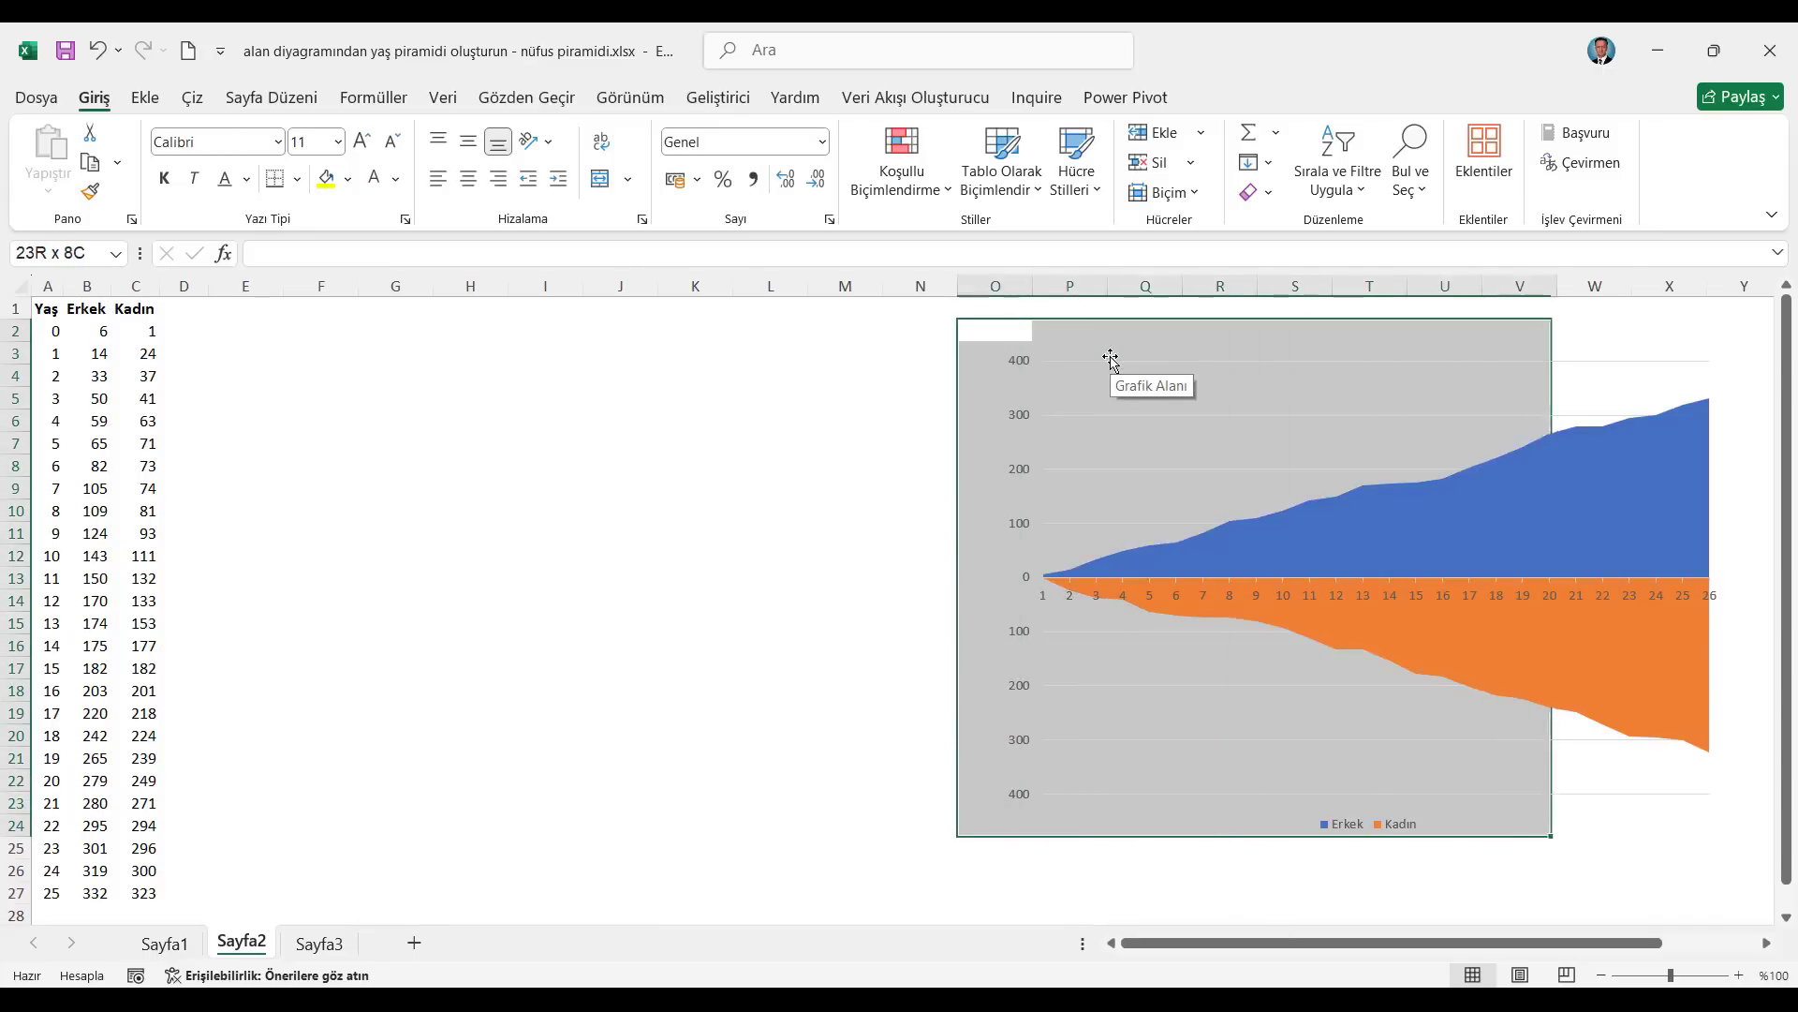
key(shift+Right)
key(shift+Right)
key(shift+Right)
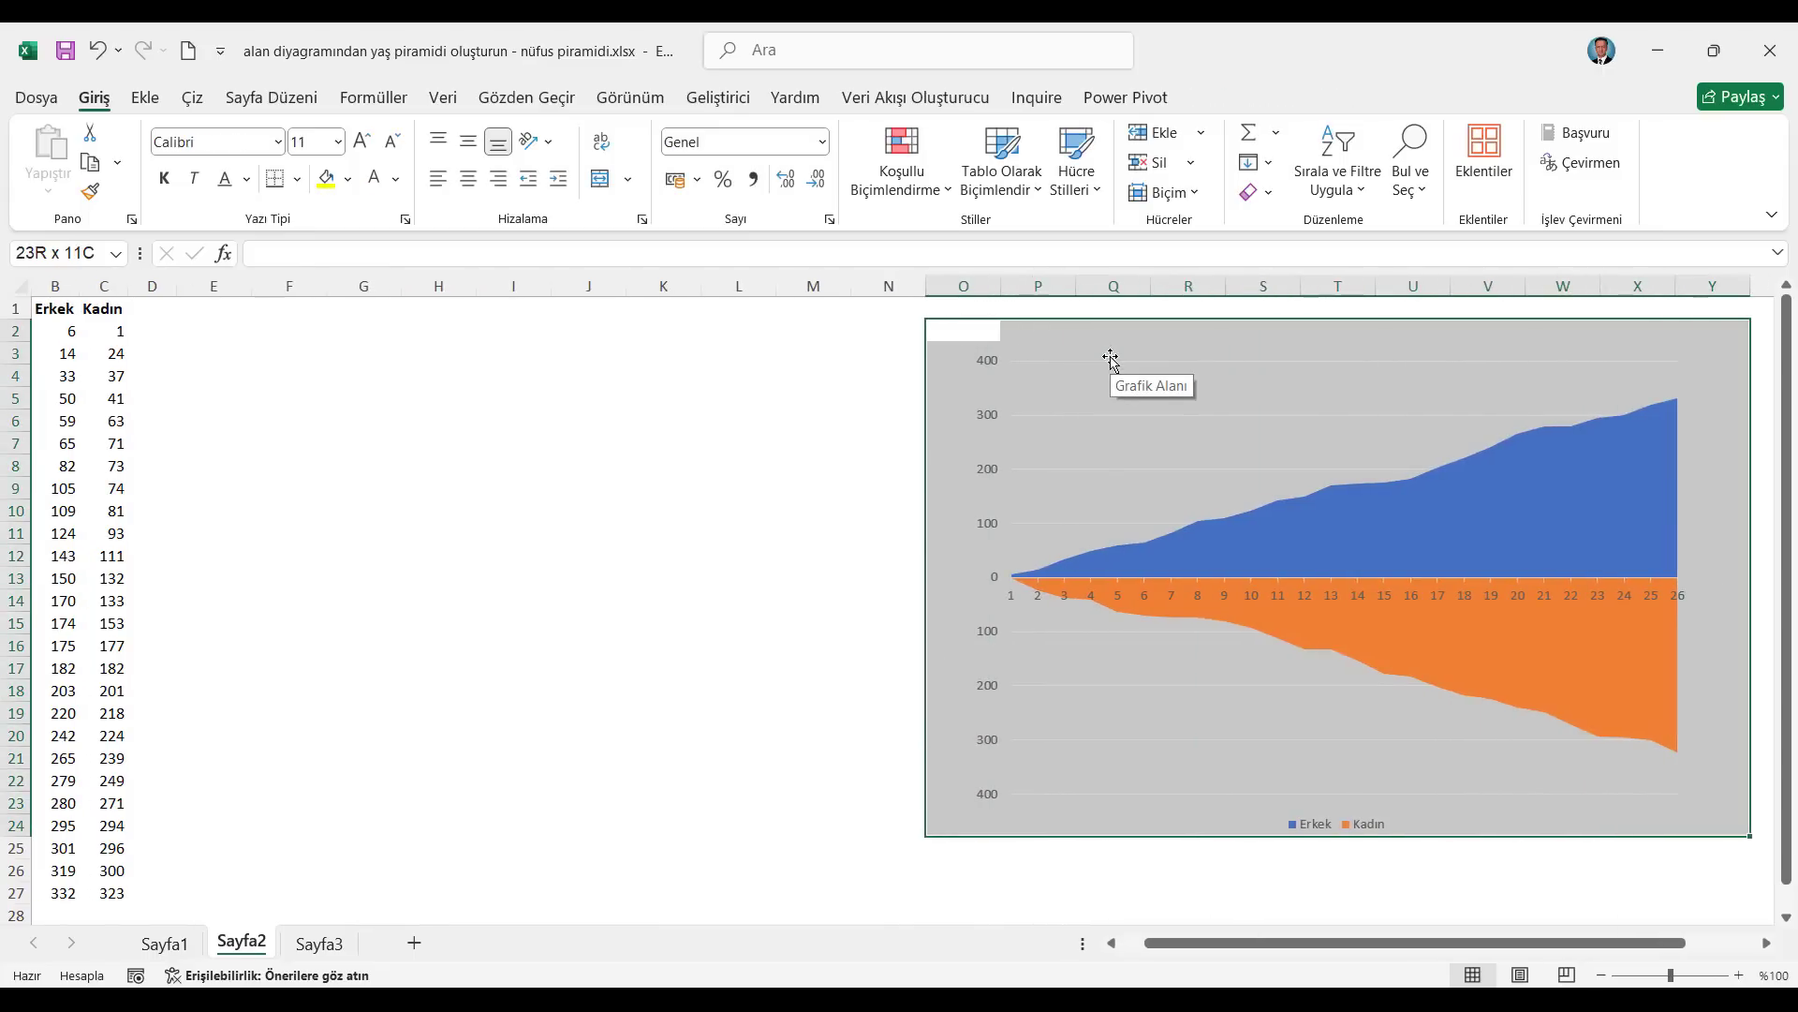
key(ctrl+c)
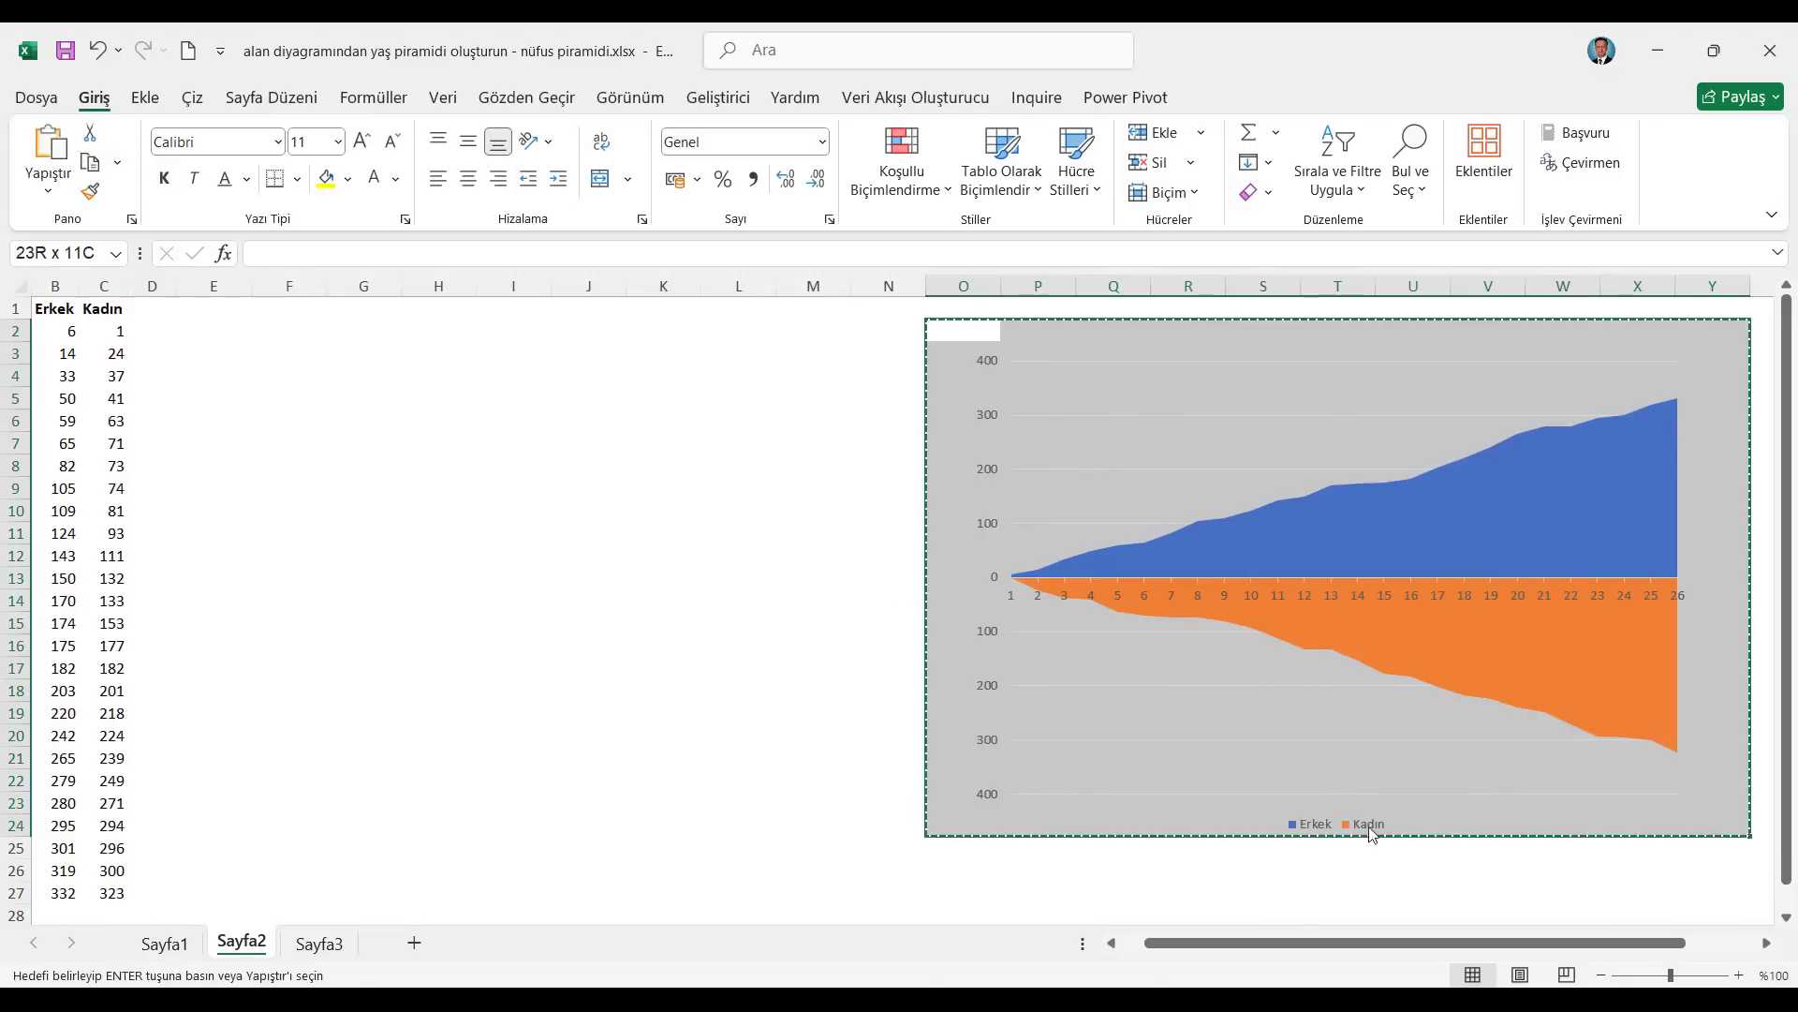
Paste the copied range at cell E2 as a linked picture.
drag(1238, 946, 1204, 945)
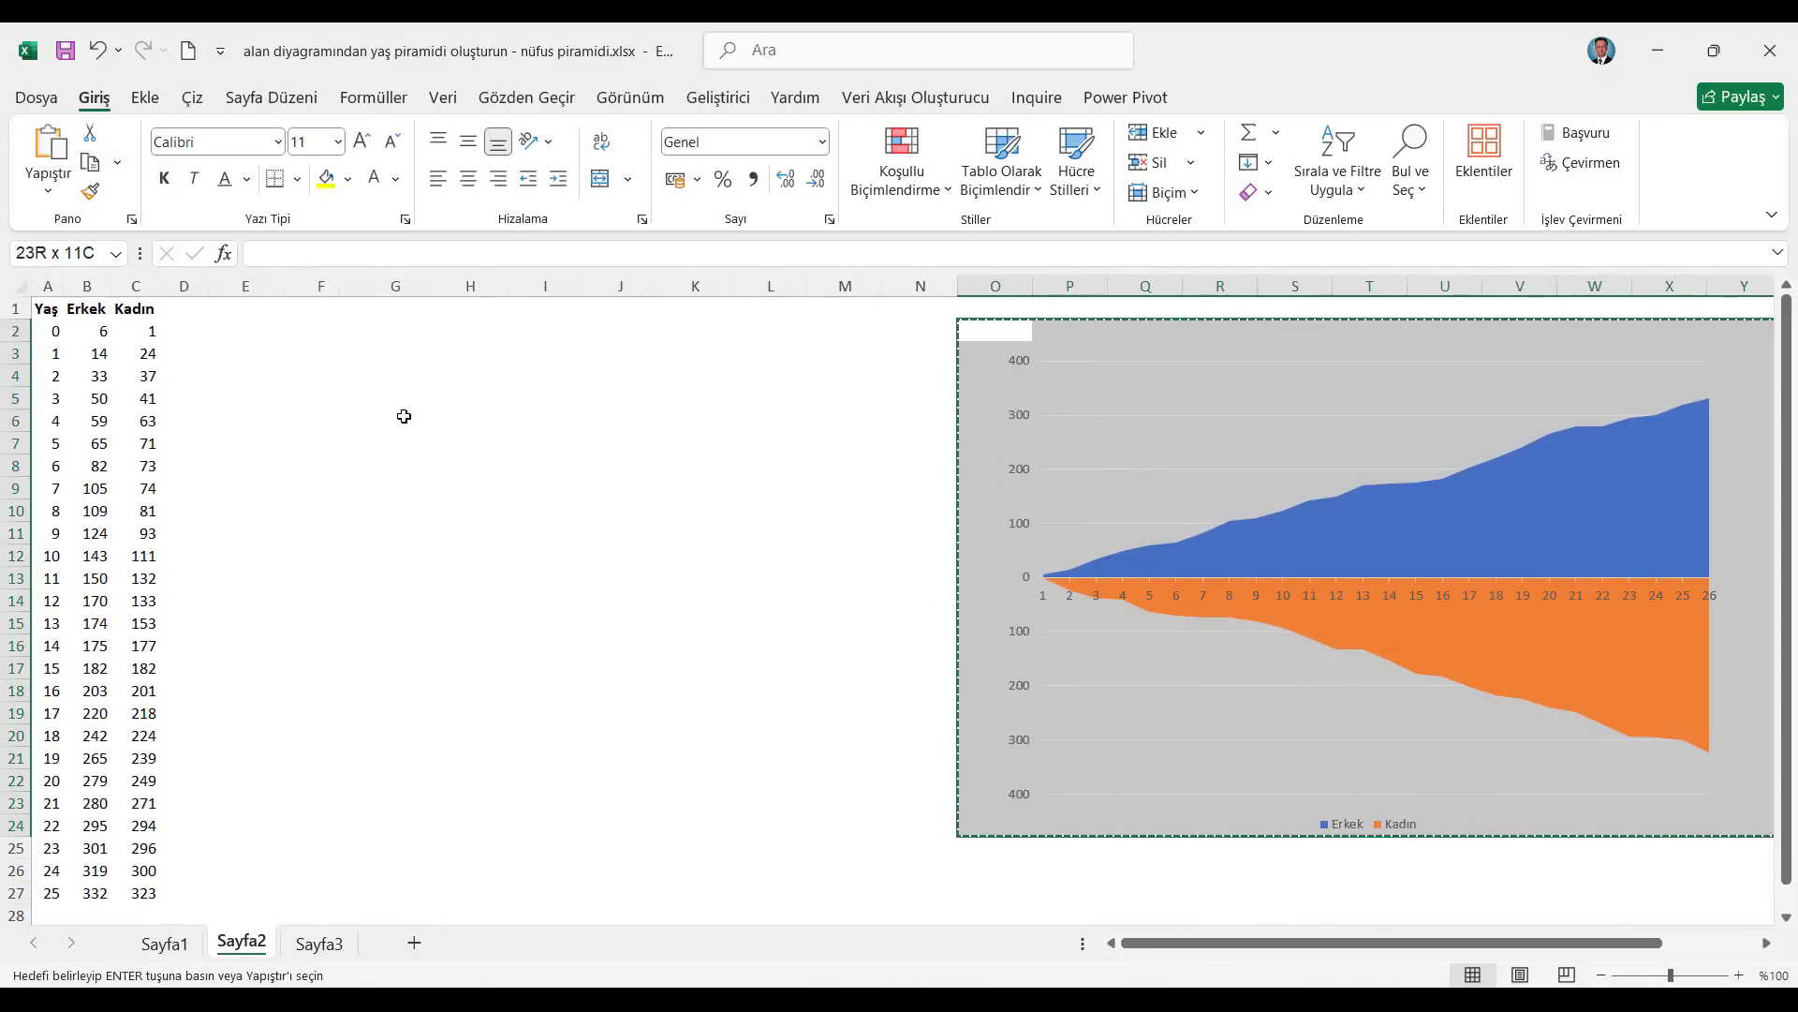
click(242, 334)
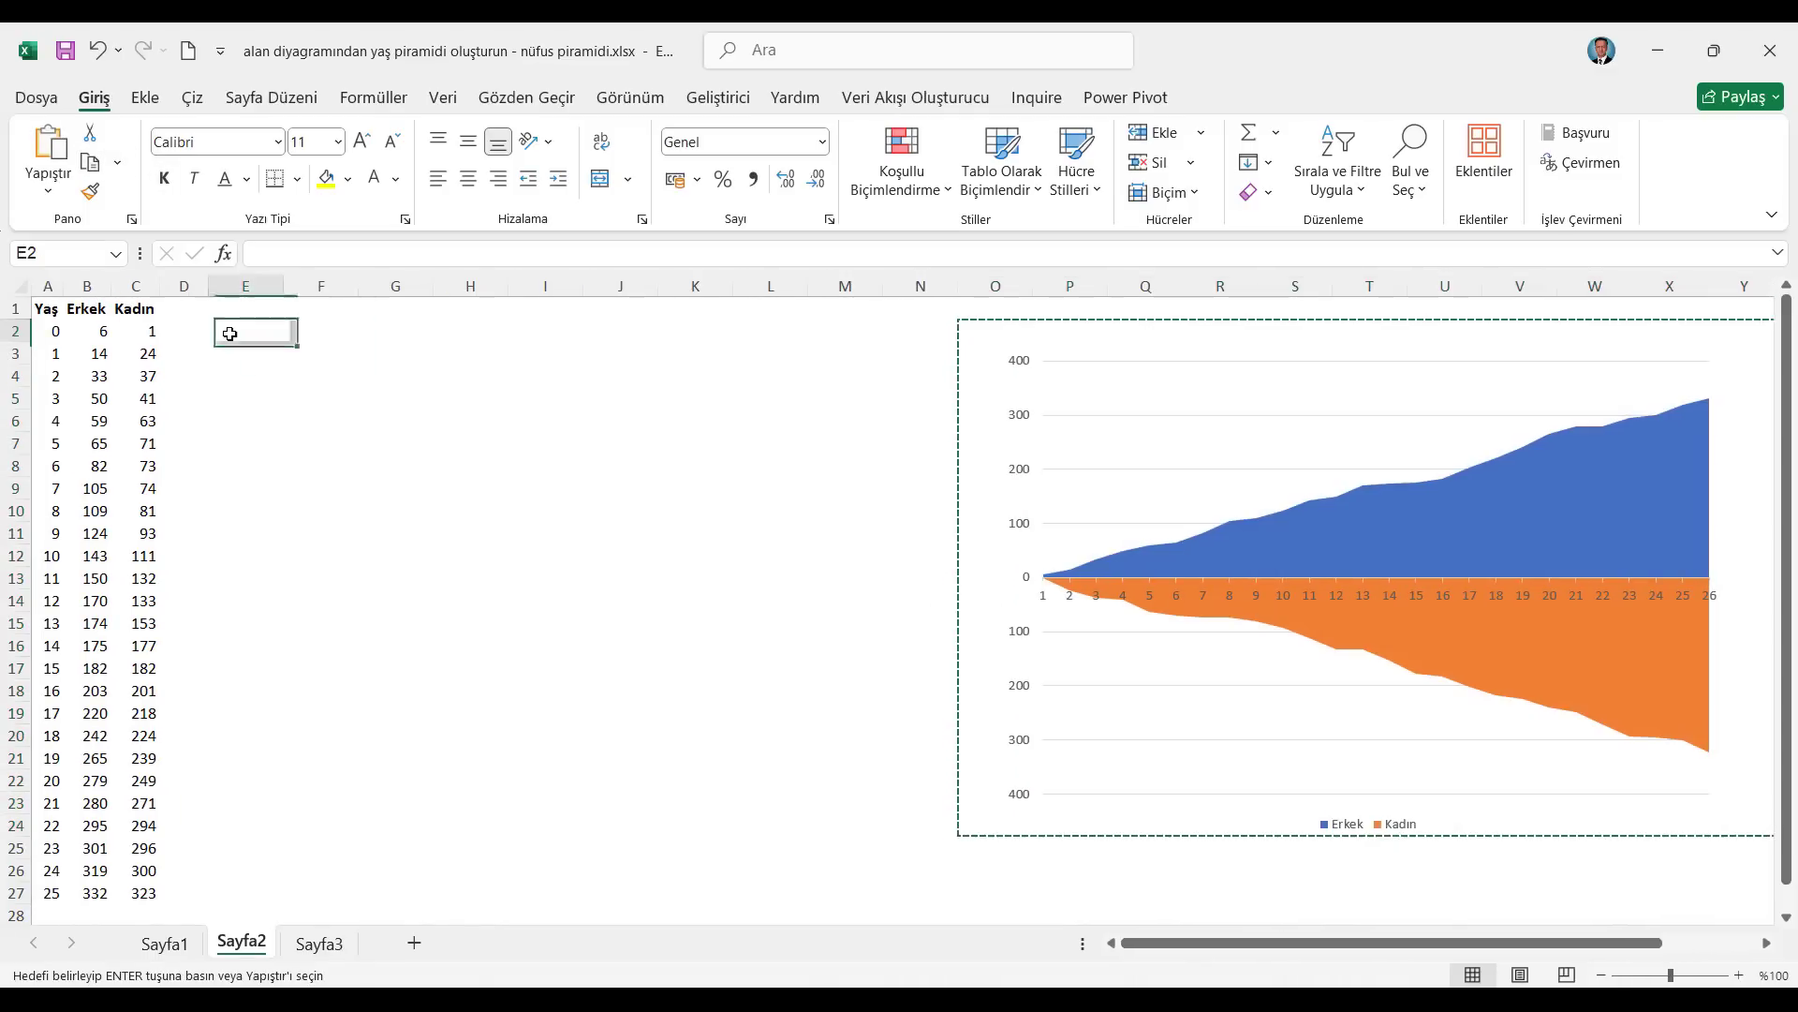
click(61, 197)
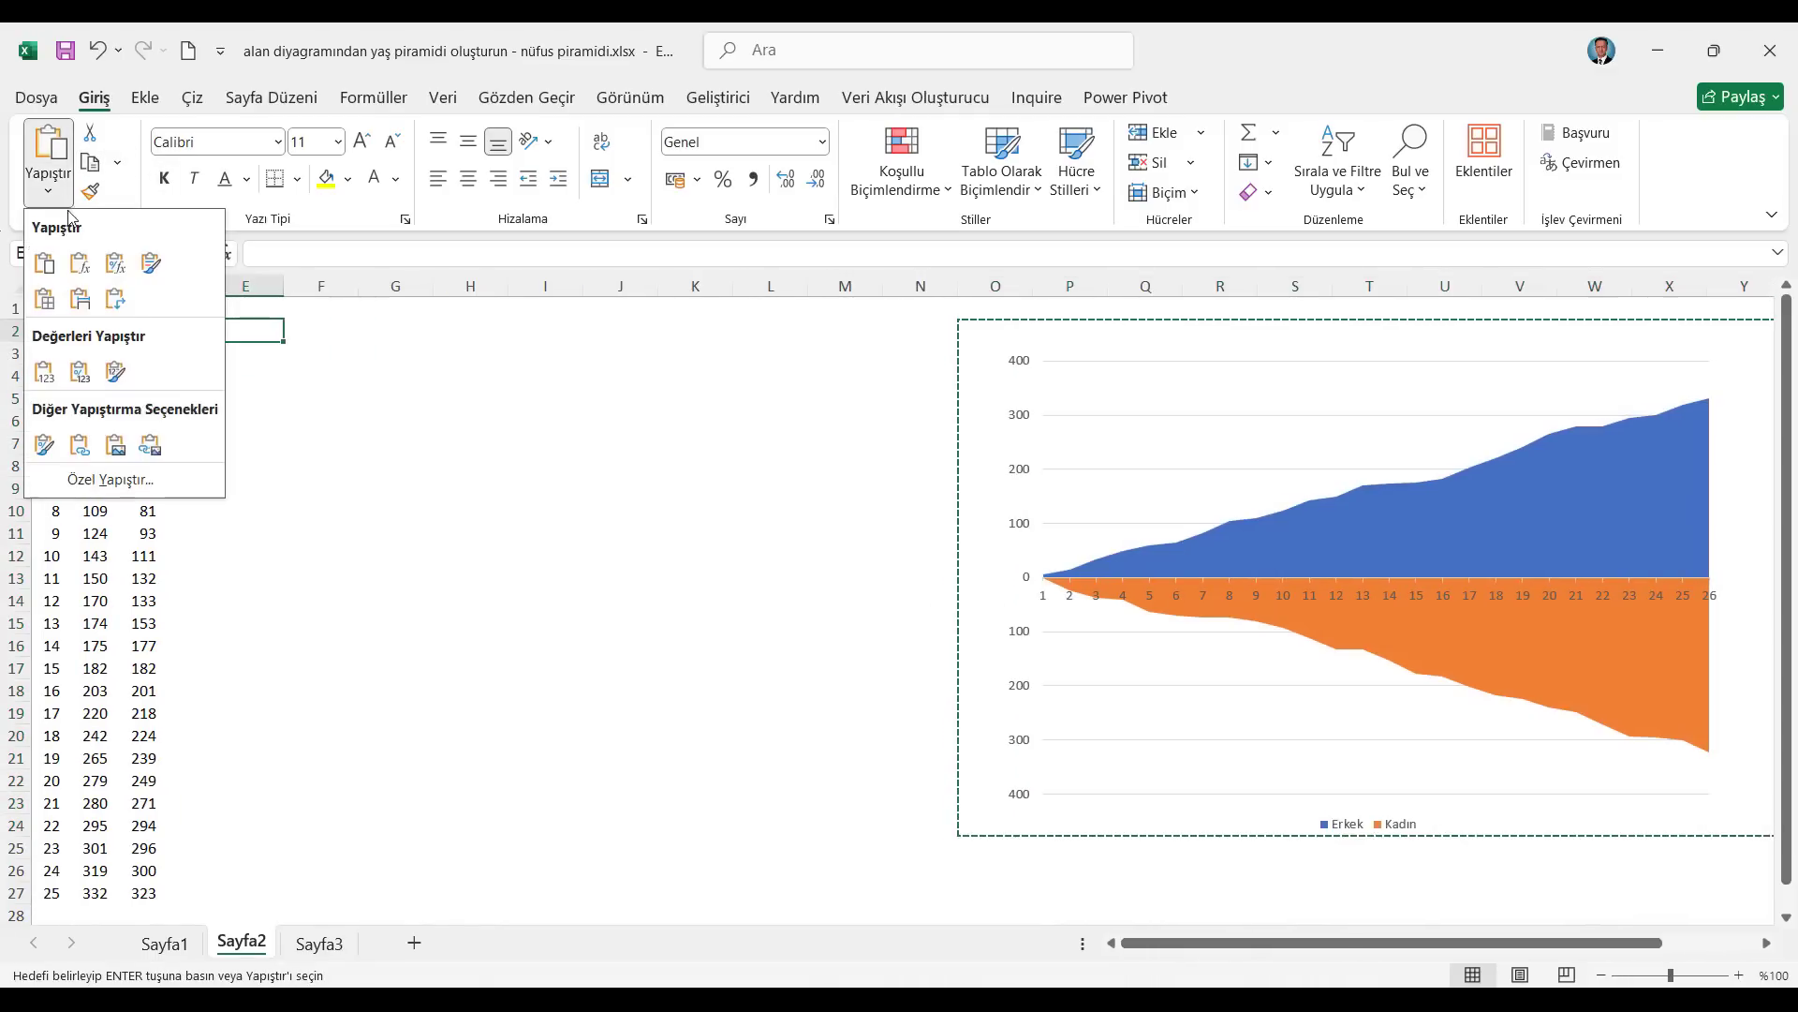
click(150, 447)
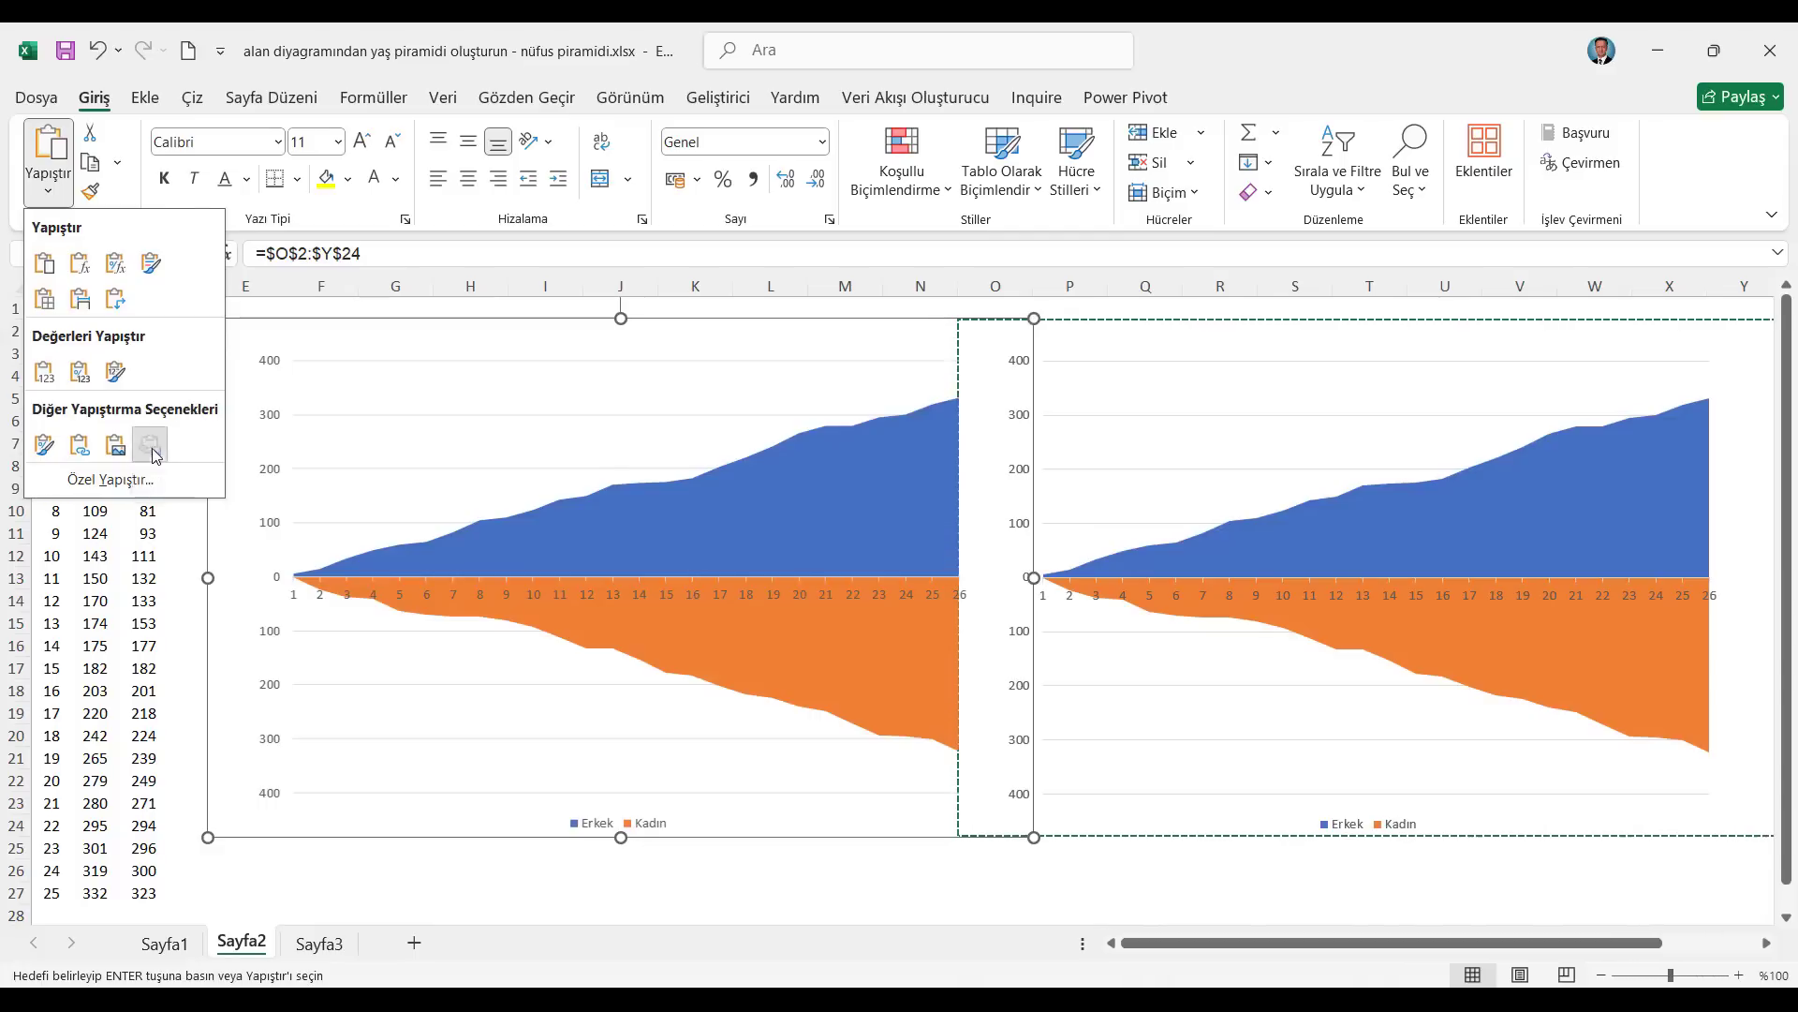
Rotate the linked picture 90° clockwise beside the data table and shrink it to about 10.08 by 14.12 cm.
drag(702, 321, 804, 618)
scroll(877, 693, down, 2)
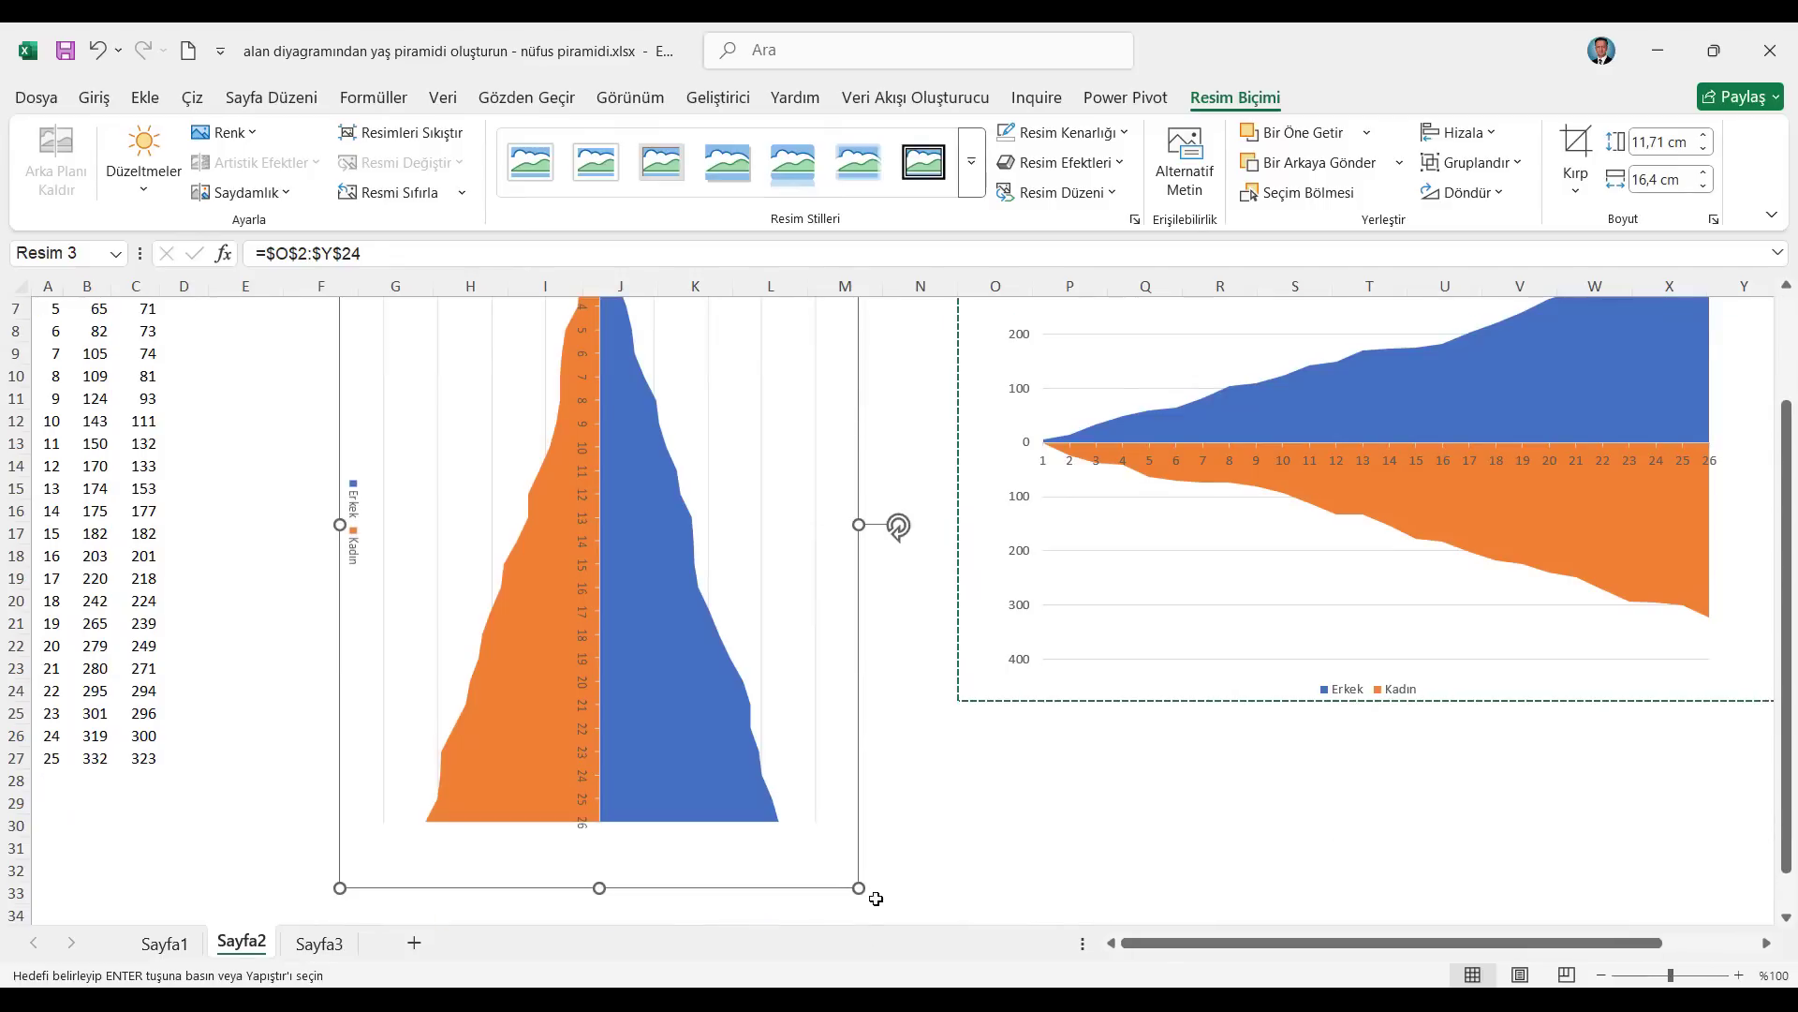
drag(853, 881, 775, 751)
scroll(774, 752, up, 2)
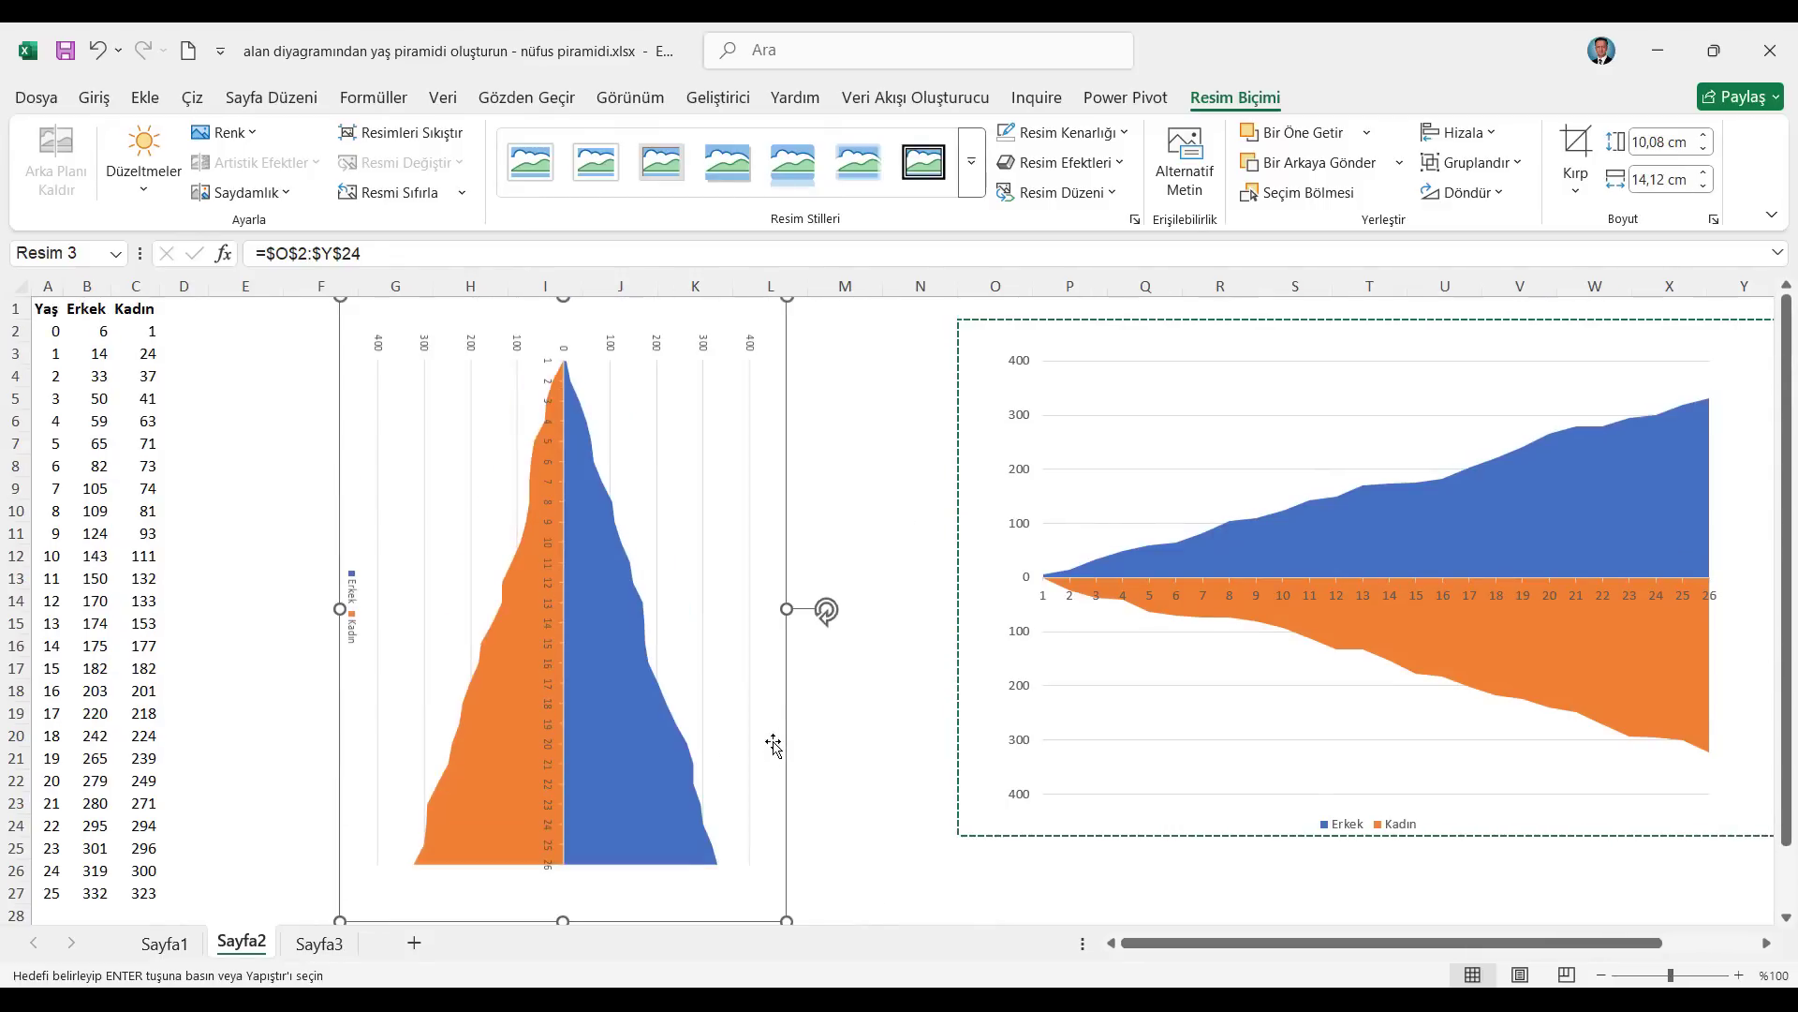
Shrink the rotated picture to about 9.68 by 13.57 cm and place it over columns F to L, starting at row 1.
scroll(787, 901, down, 1)
drag(785, 853, 812, 816)
drag(799, 817, 802, 821)
scroll(817, 822, down, 2)
drag(799, 740, 774, 704)
scroll(774, 705, up, 3)
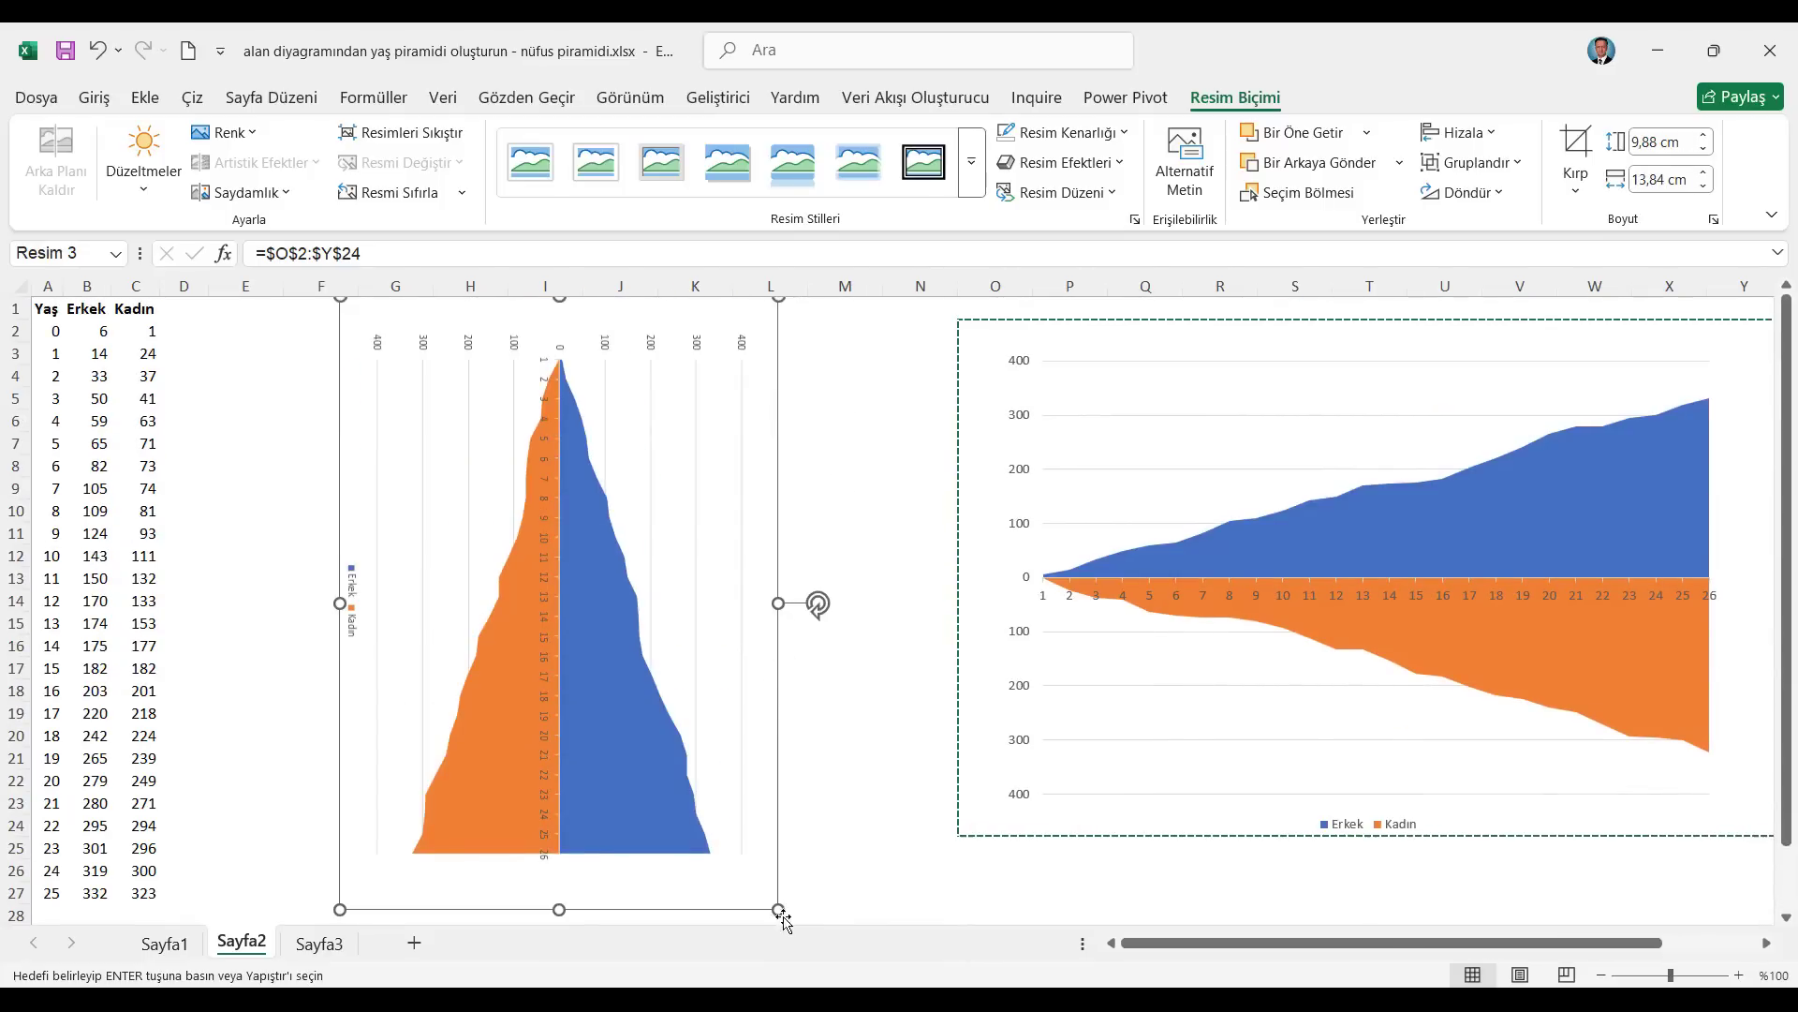
drag(774, 904, 769, 897)
drag(764, 538, 768, 548)
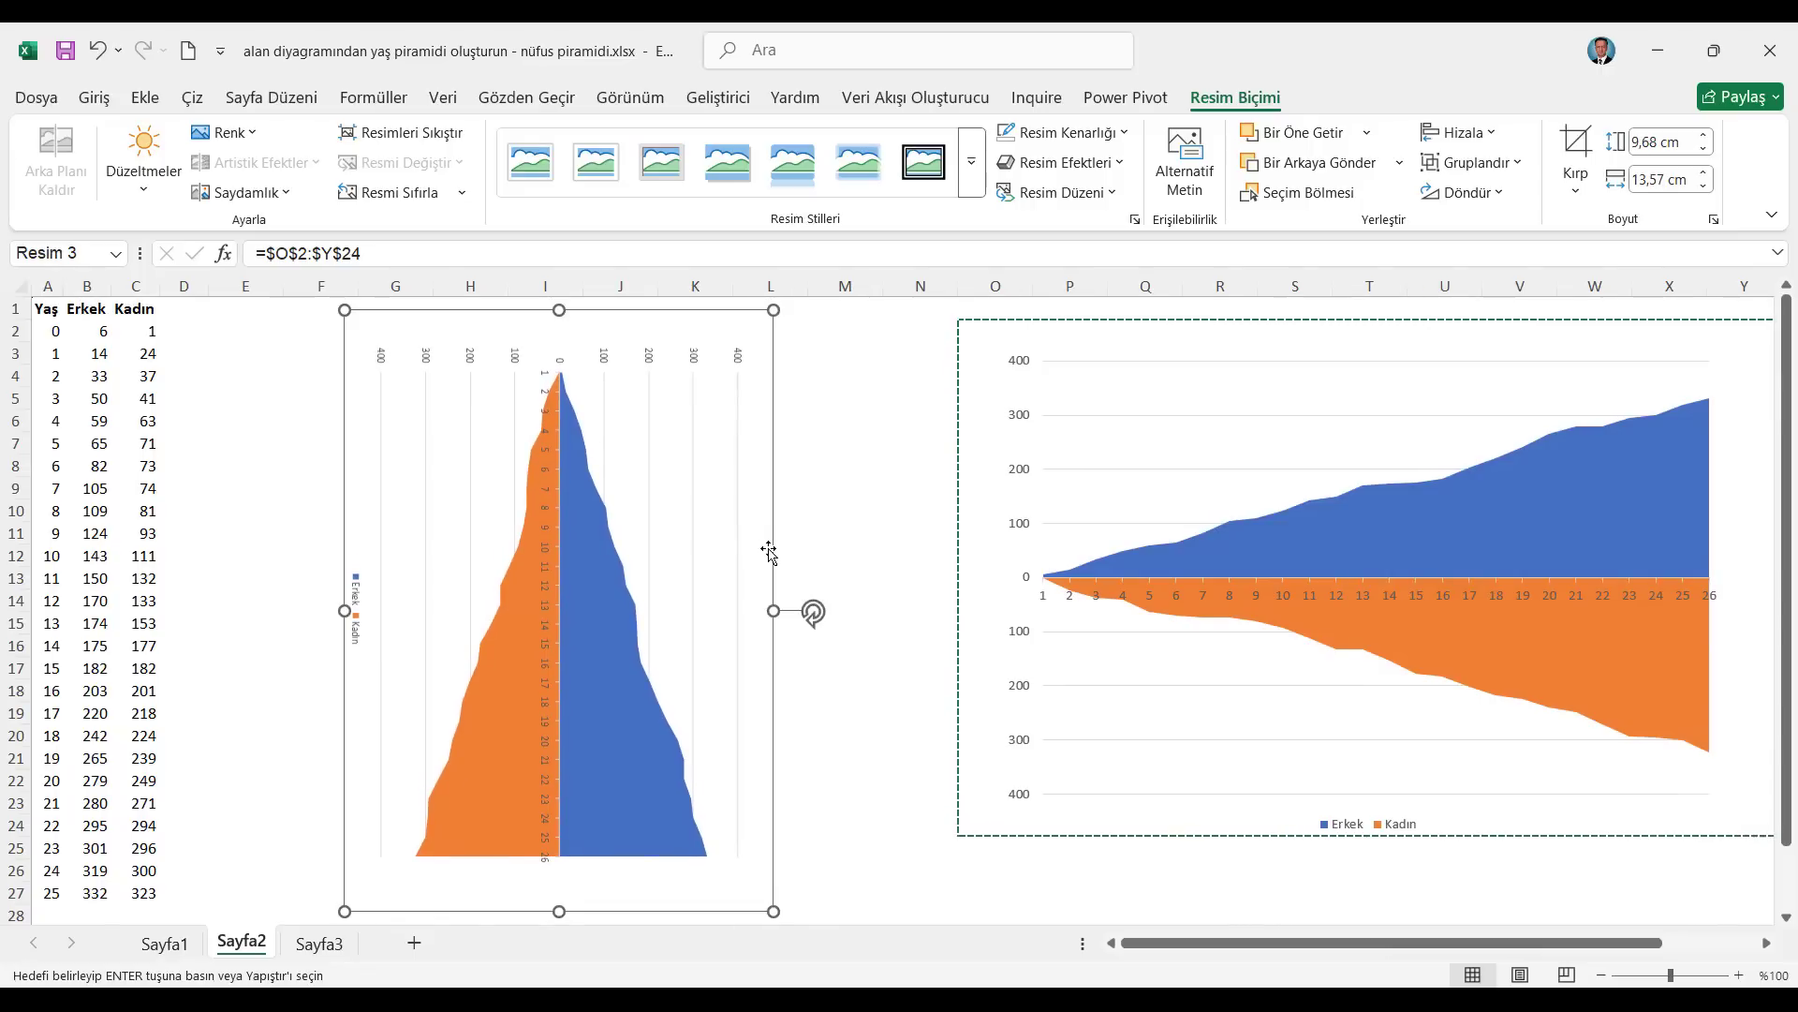
Set the text direction of the original chart's value axis labels to rotate 270°.
right_click(1019, 467)
click(1121, 762)
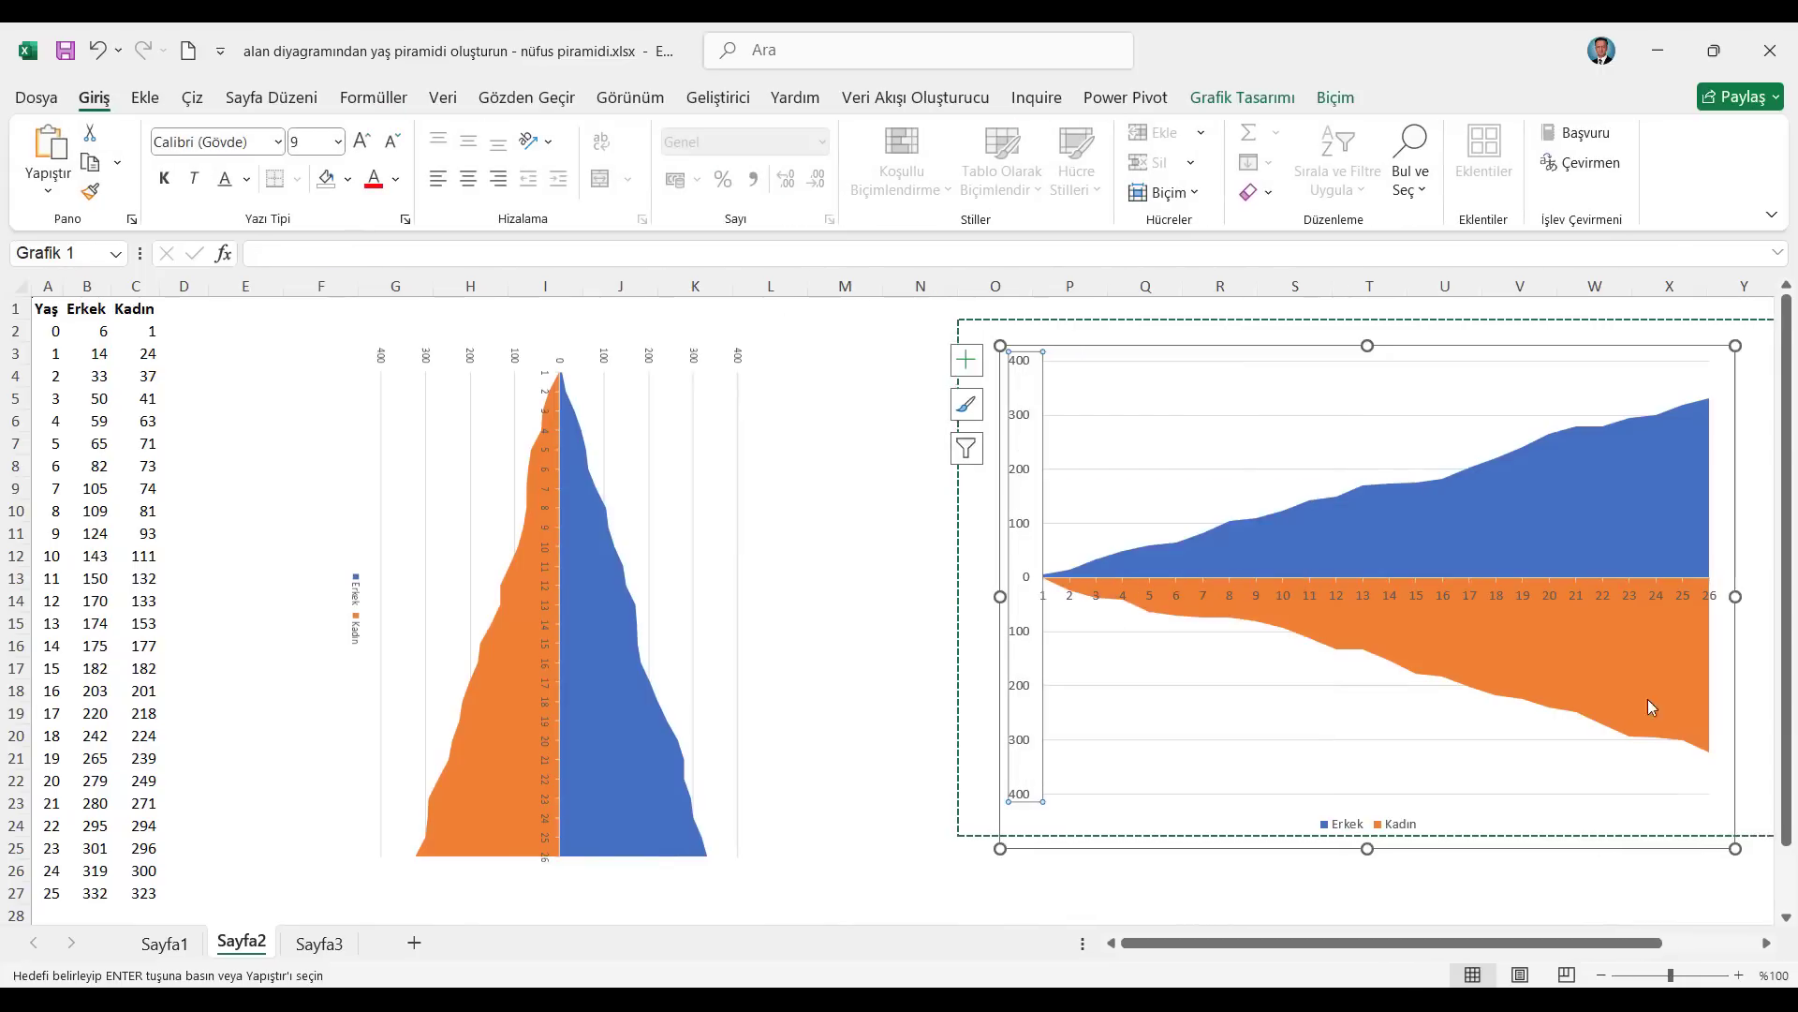
click(1525, 404)
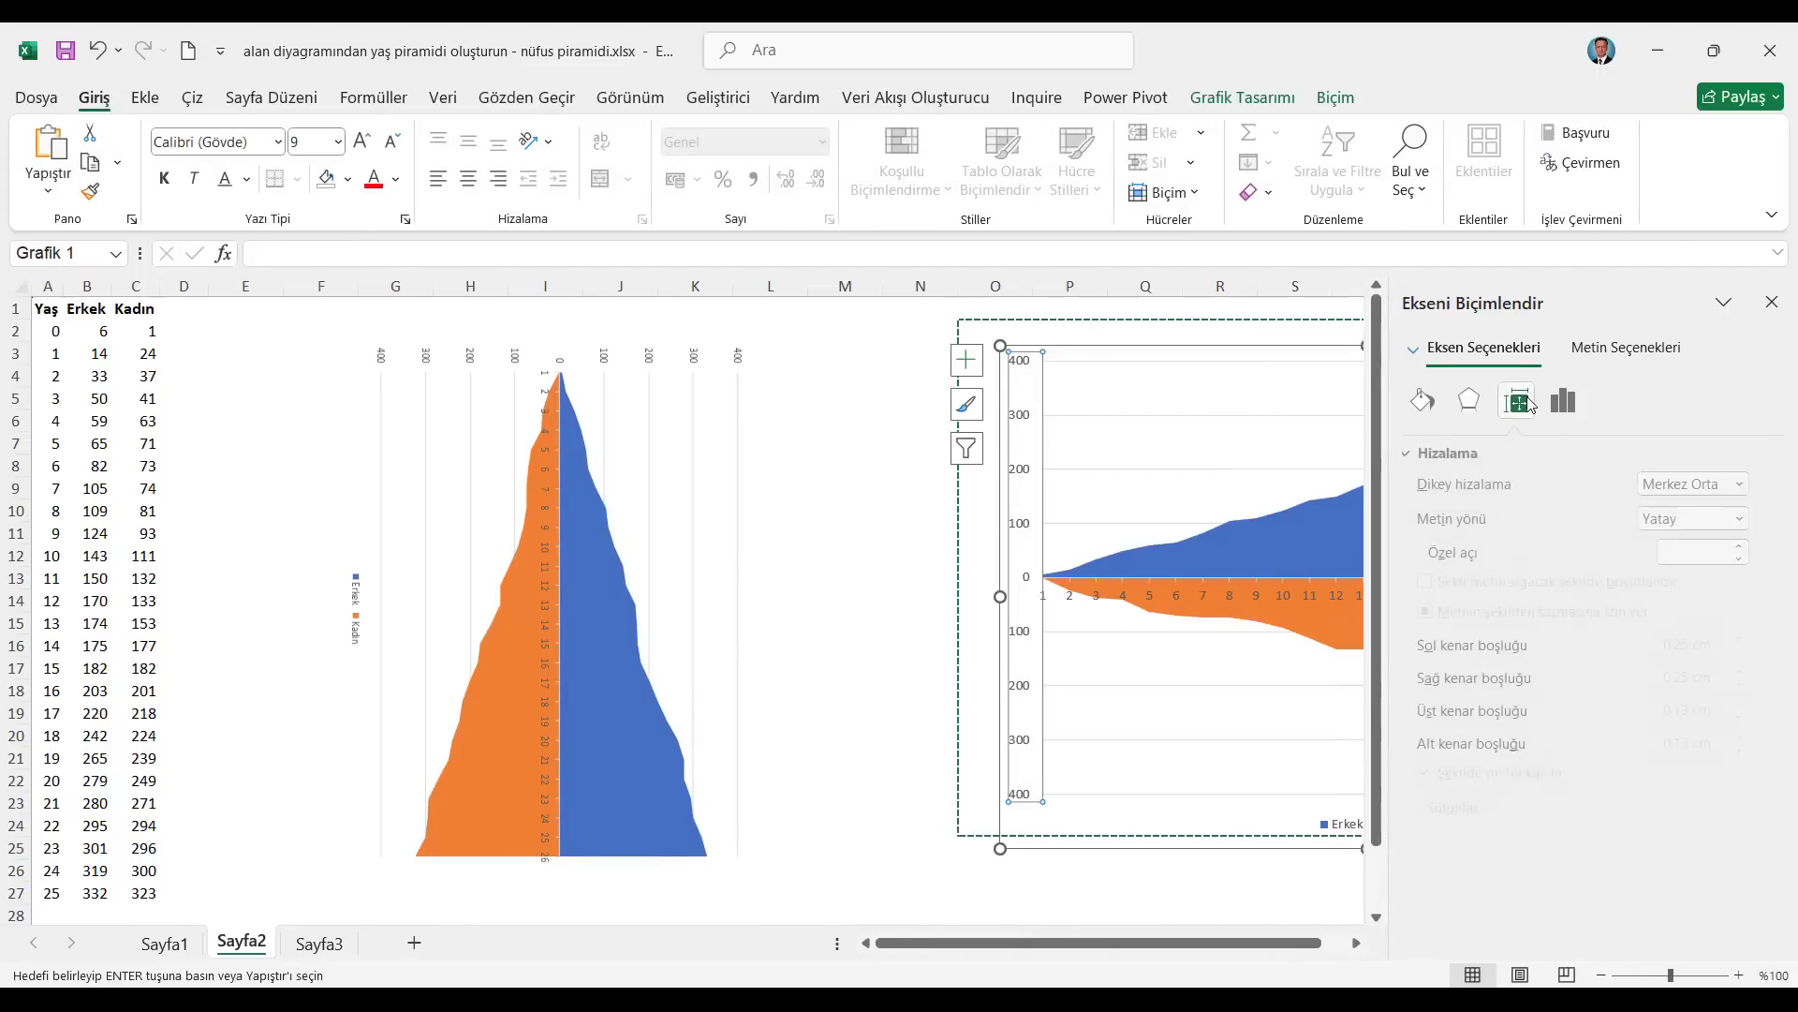
click(1751, 521)
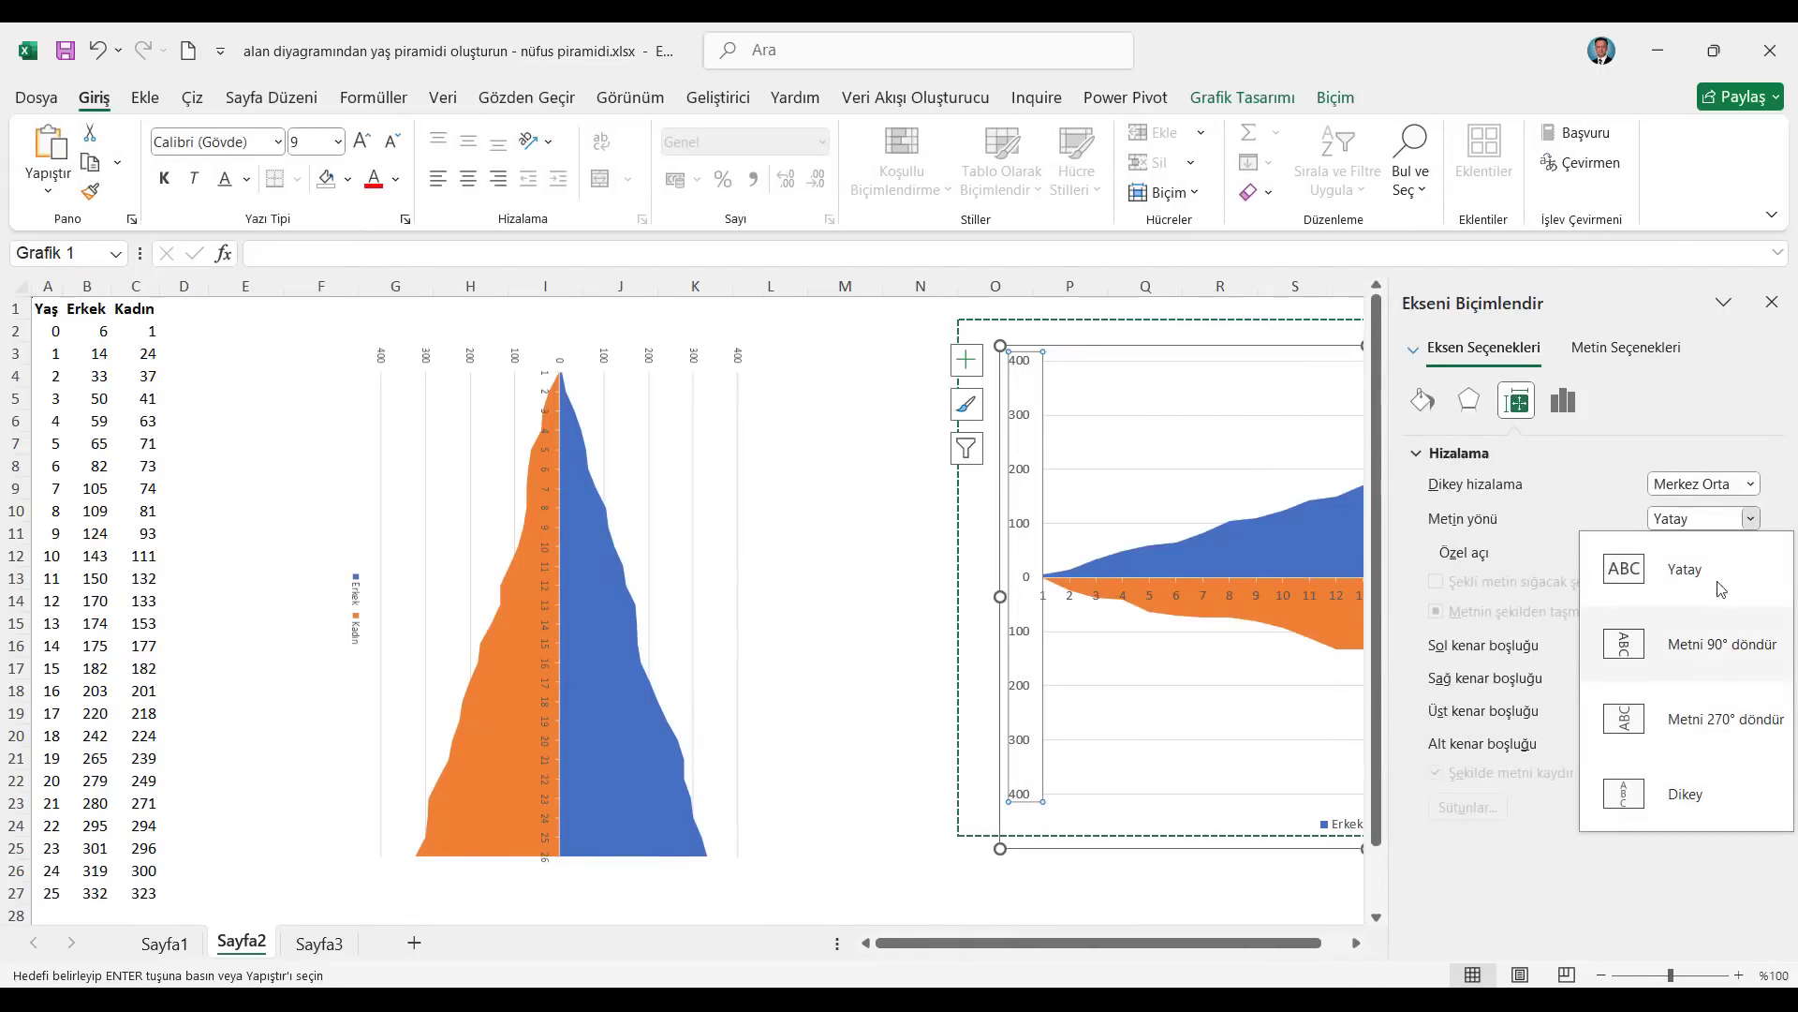
click(1713, 650)
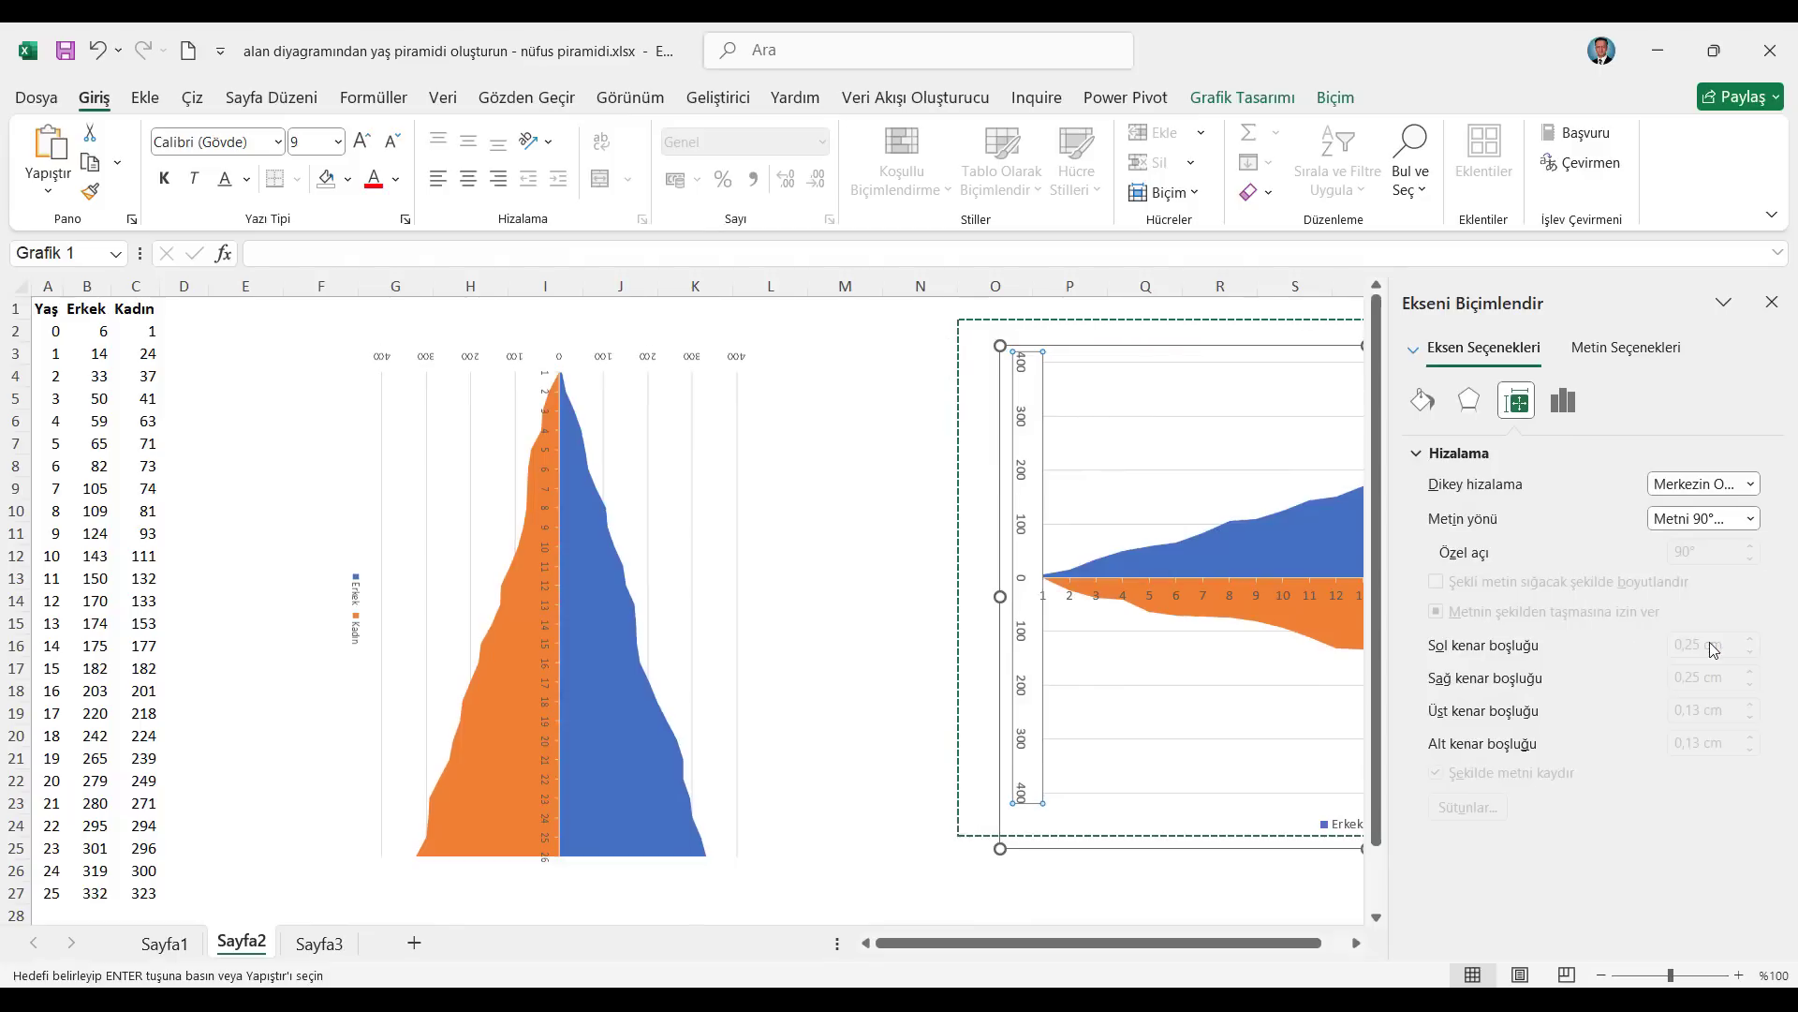
click(1750, 519)
click(1702, 719)
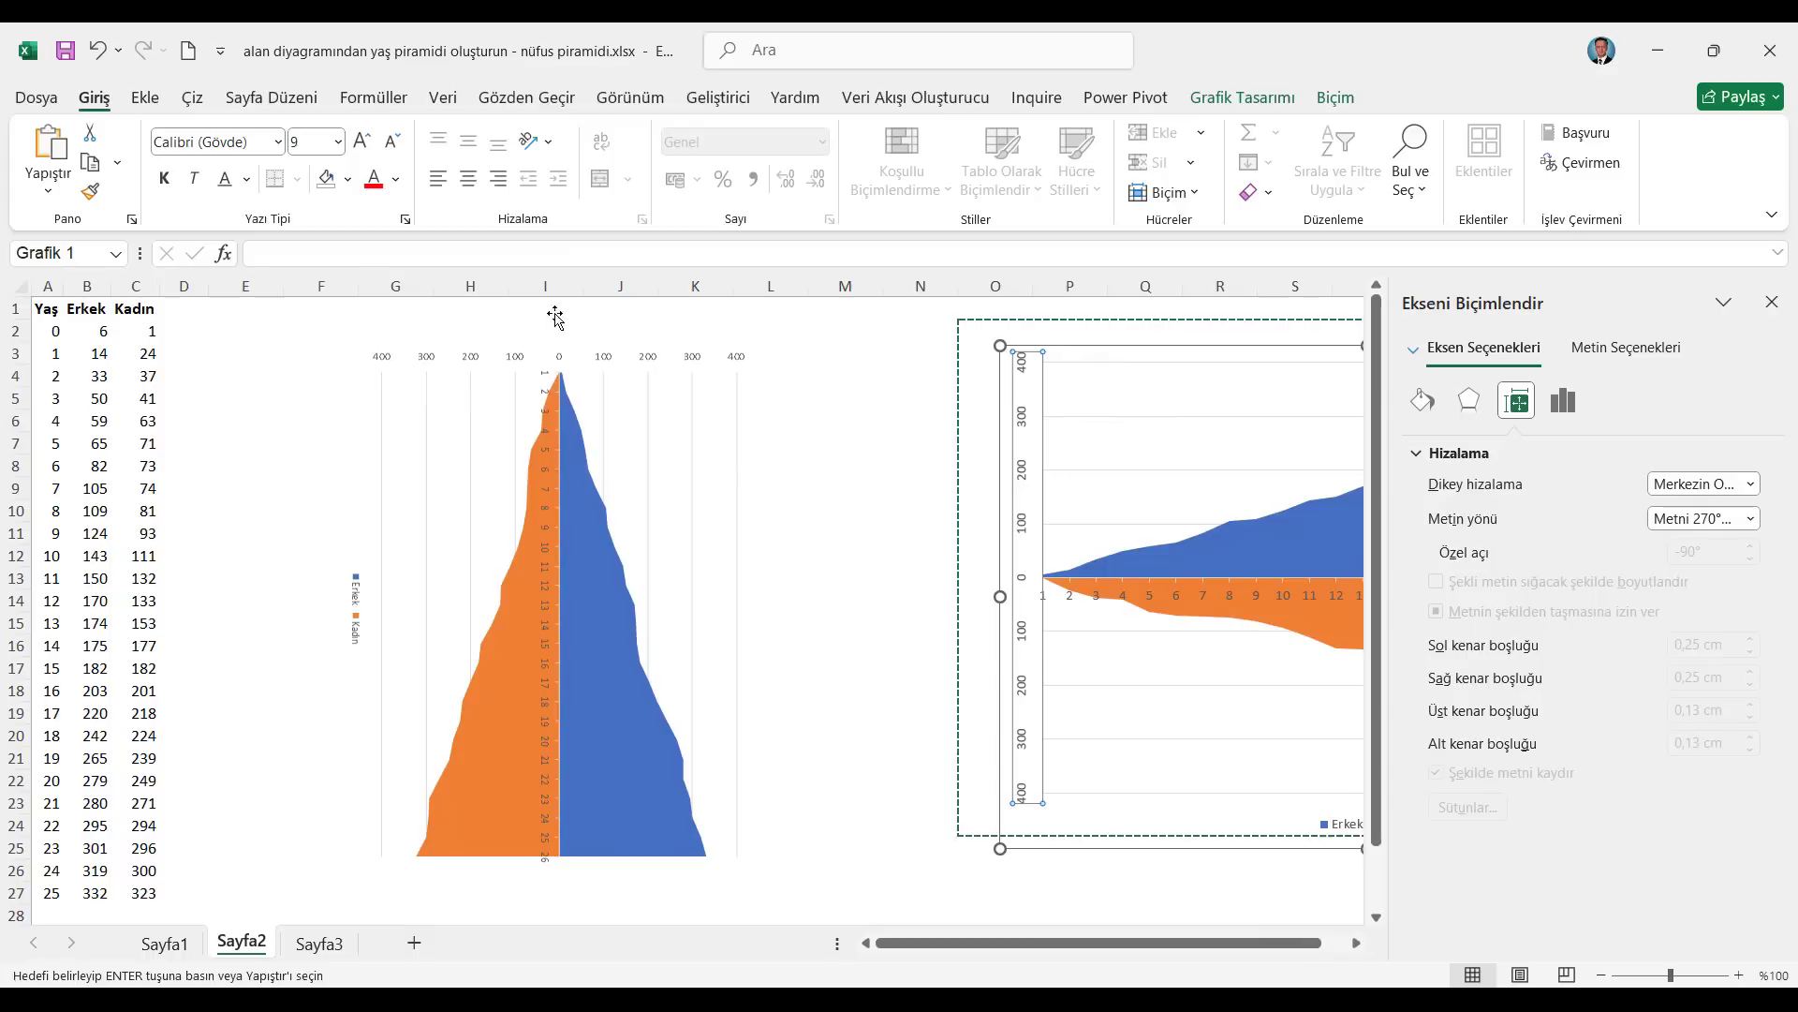
Make the value axis labels bold and increase their font size to 11.
click(164, 178)
click(361, 142)
click(362, 142)
click(362, 143)
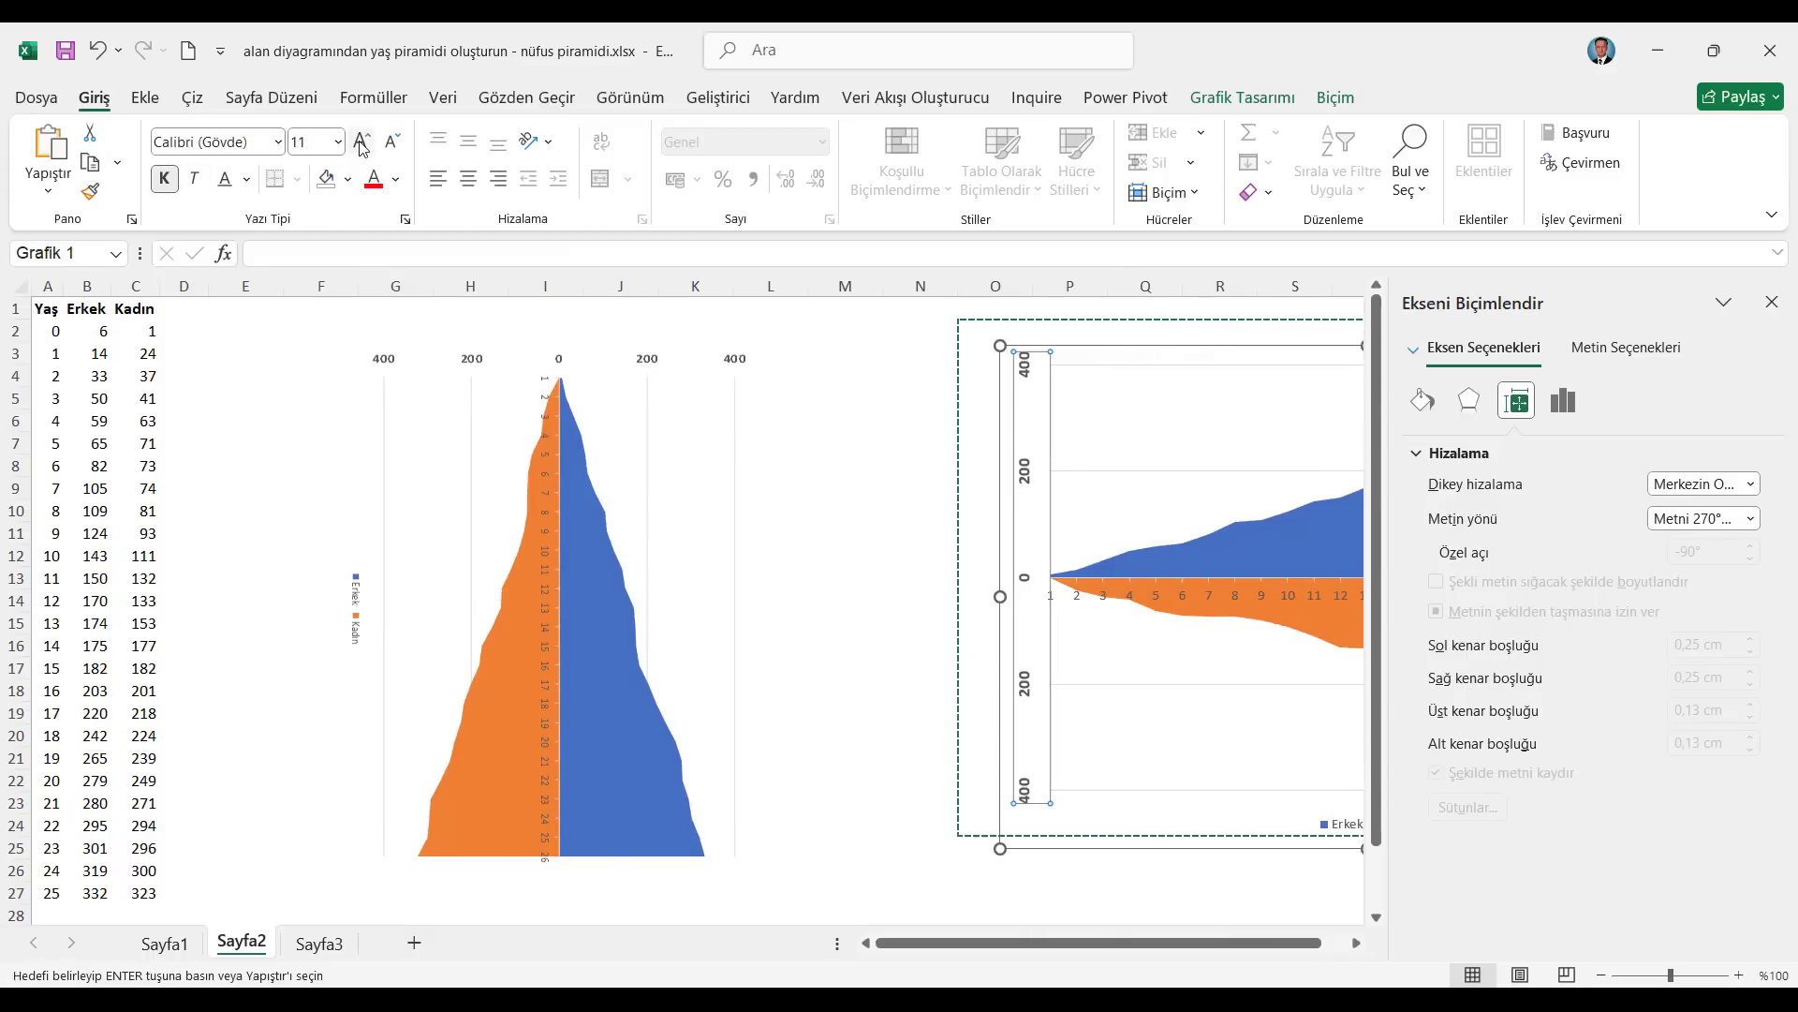
Position the original chart's legend on the right (Sağ) and rotate its text 270°.
click(1344, 828)
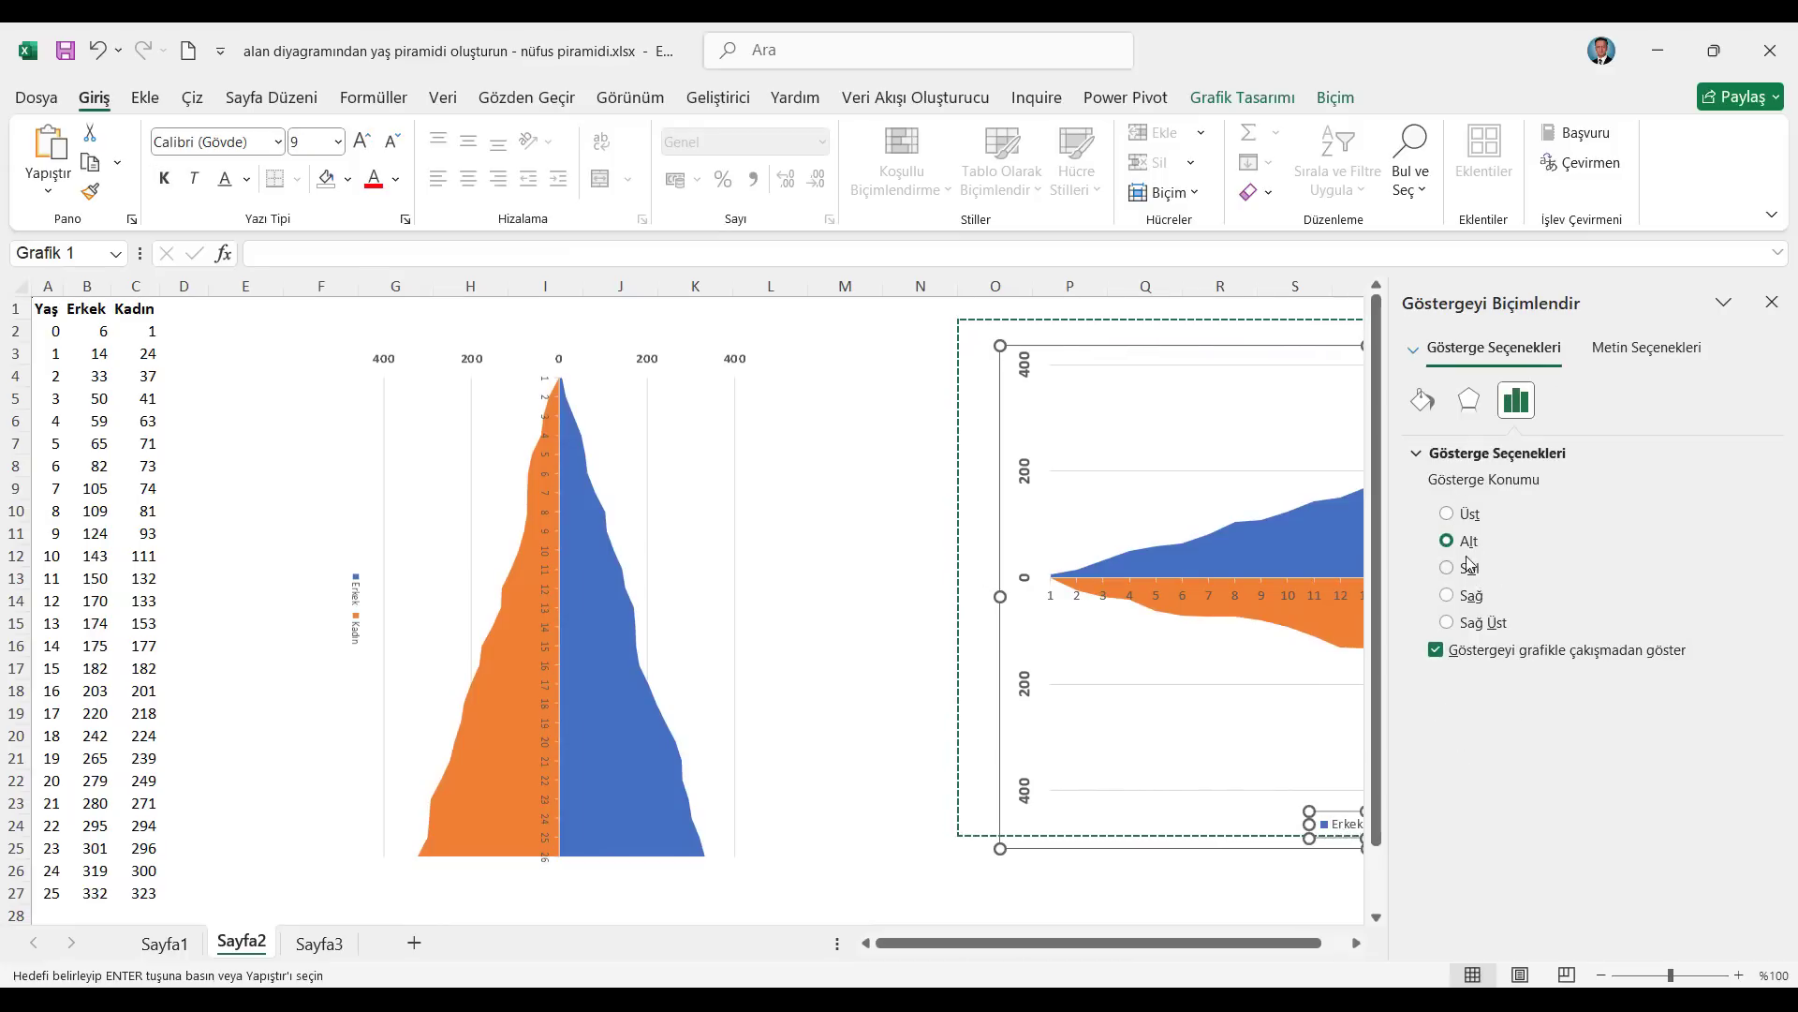
click(1468, 604)
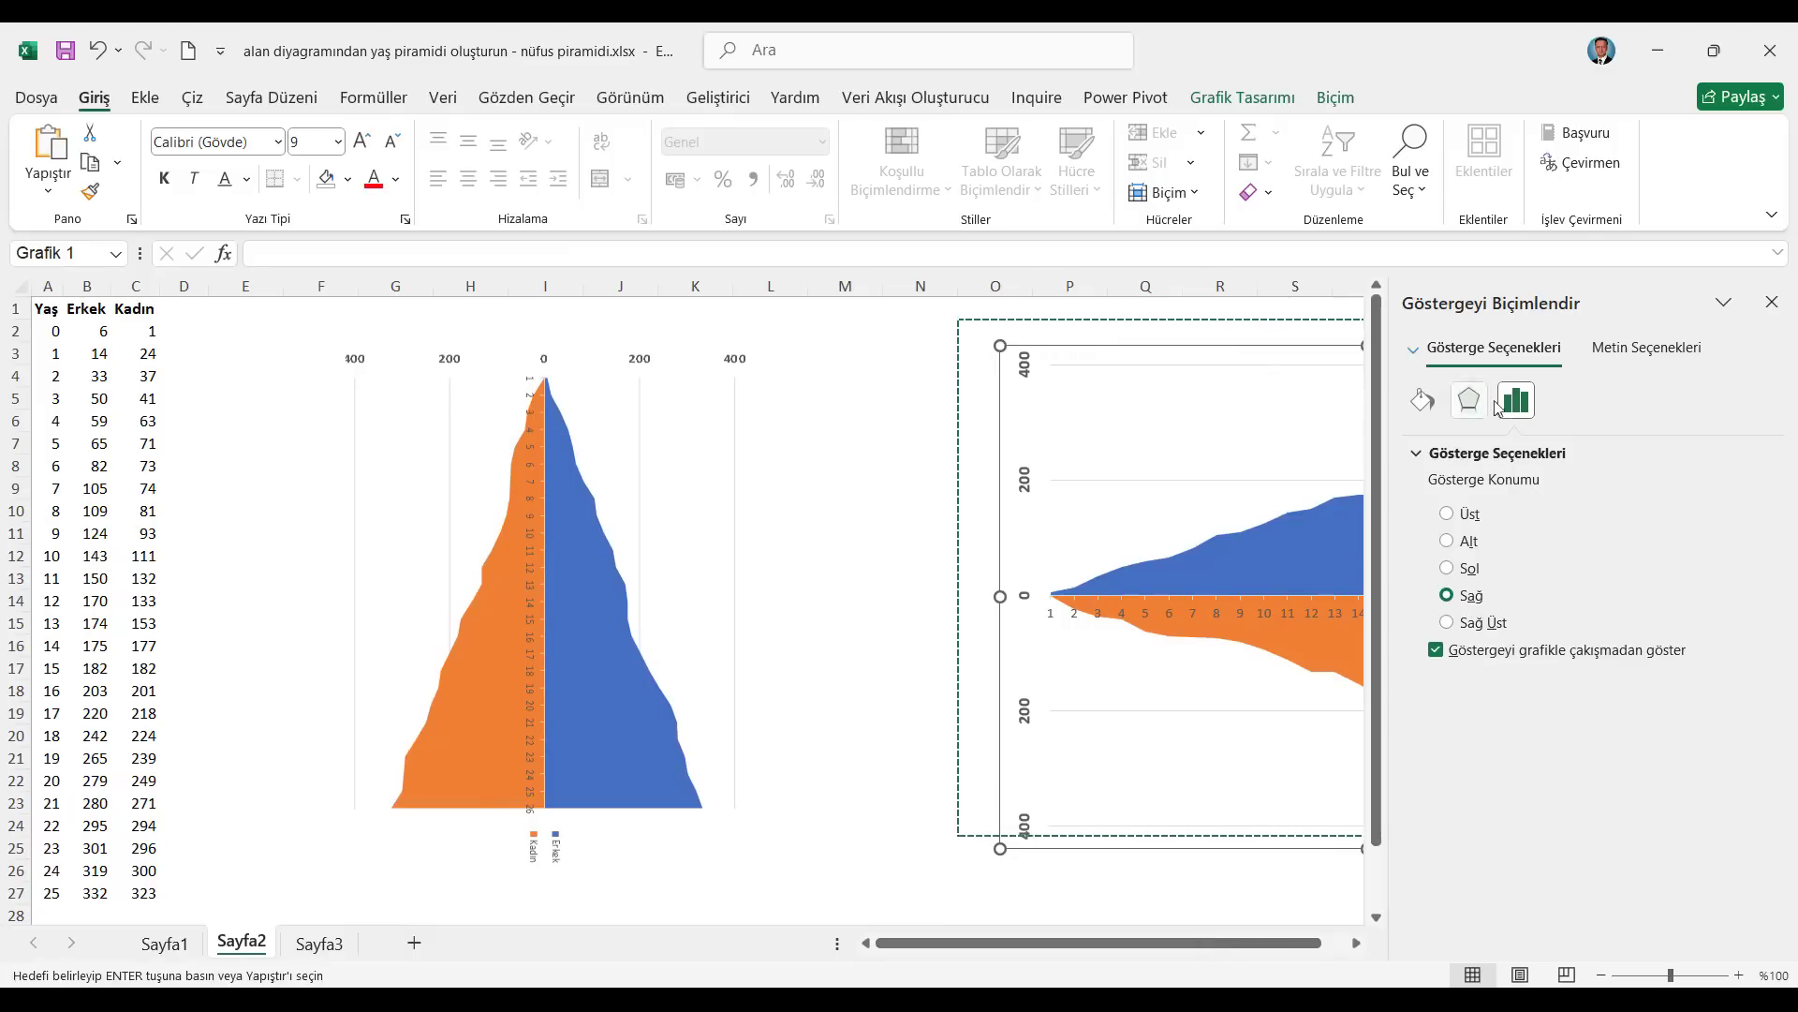
click(1604, 359)
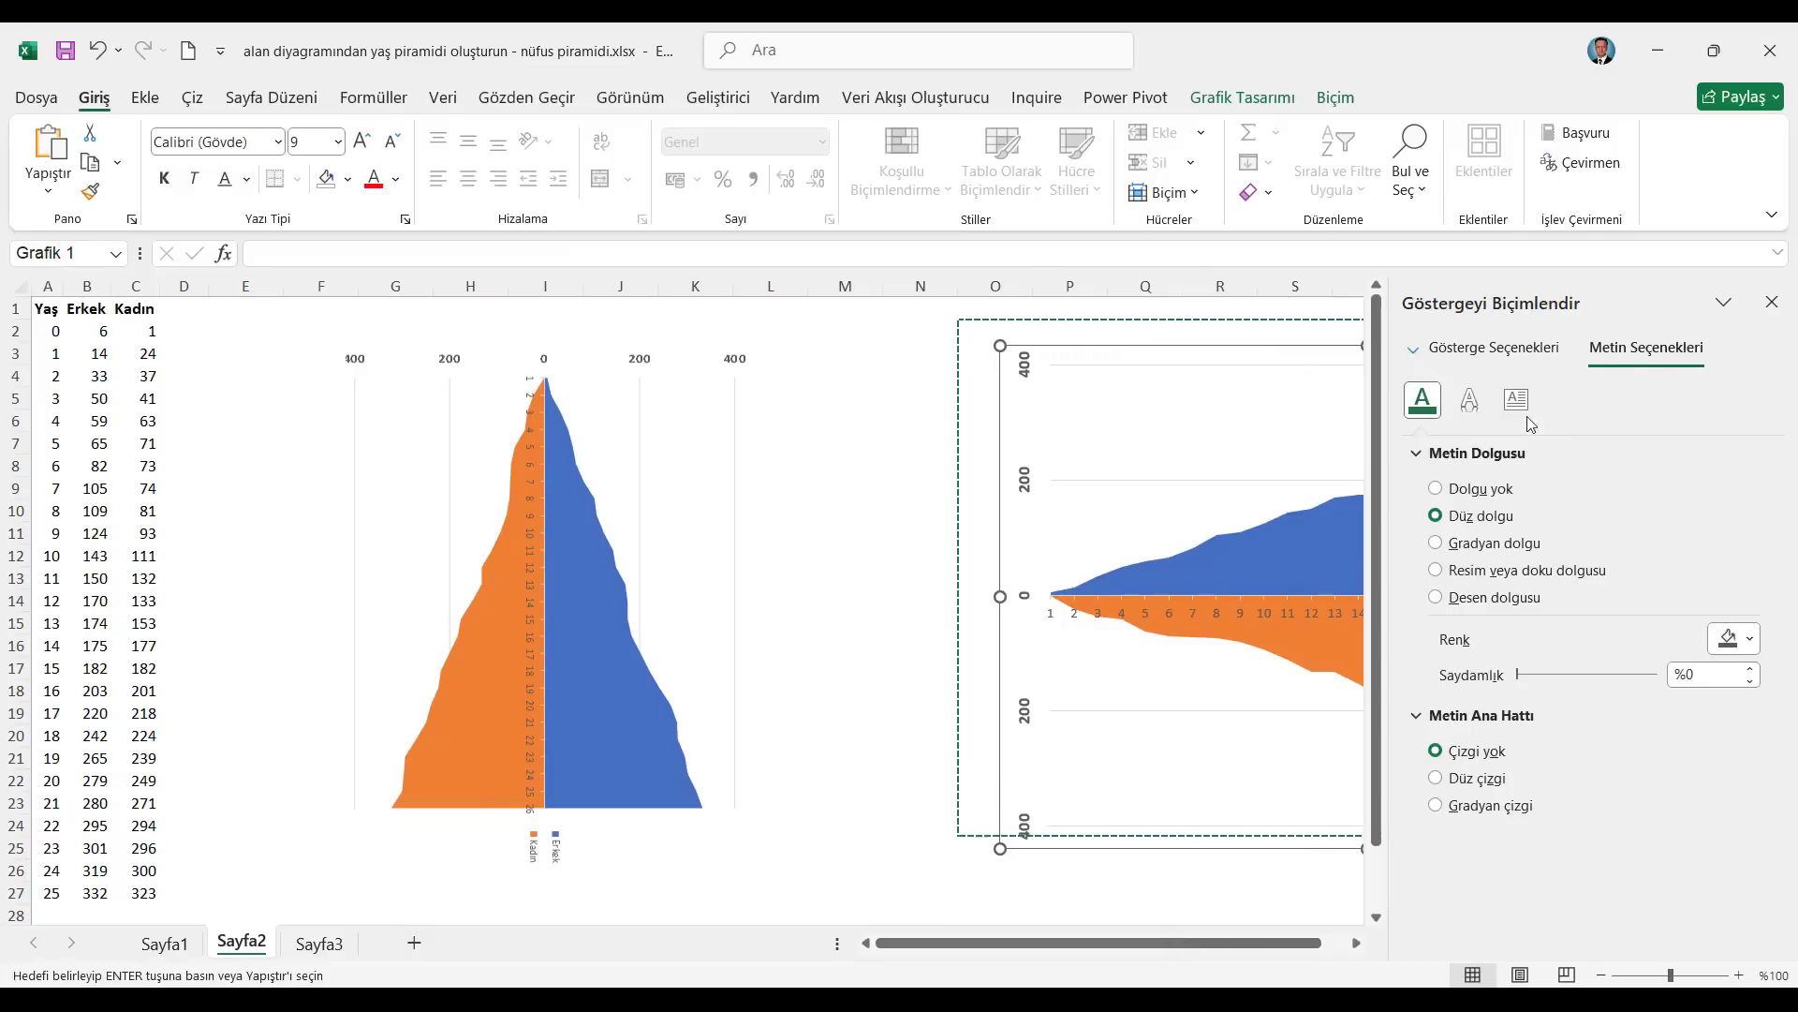
click(1472, 404)
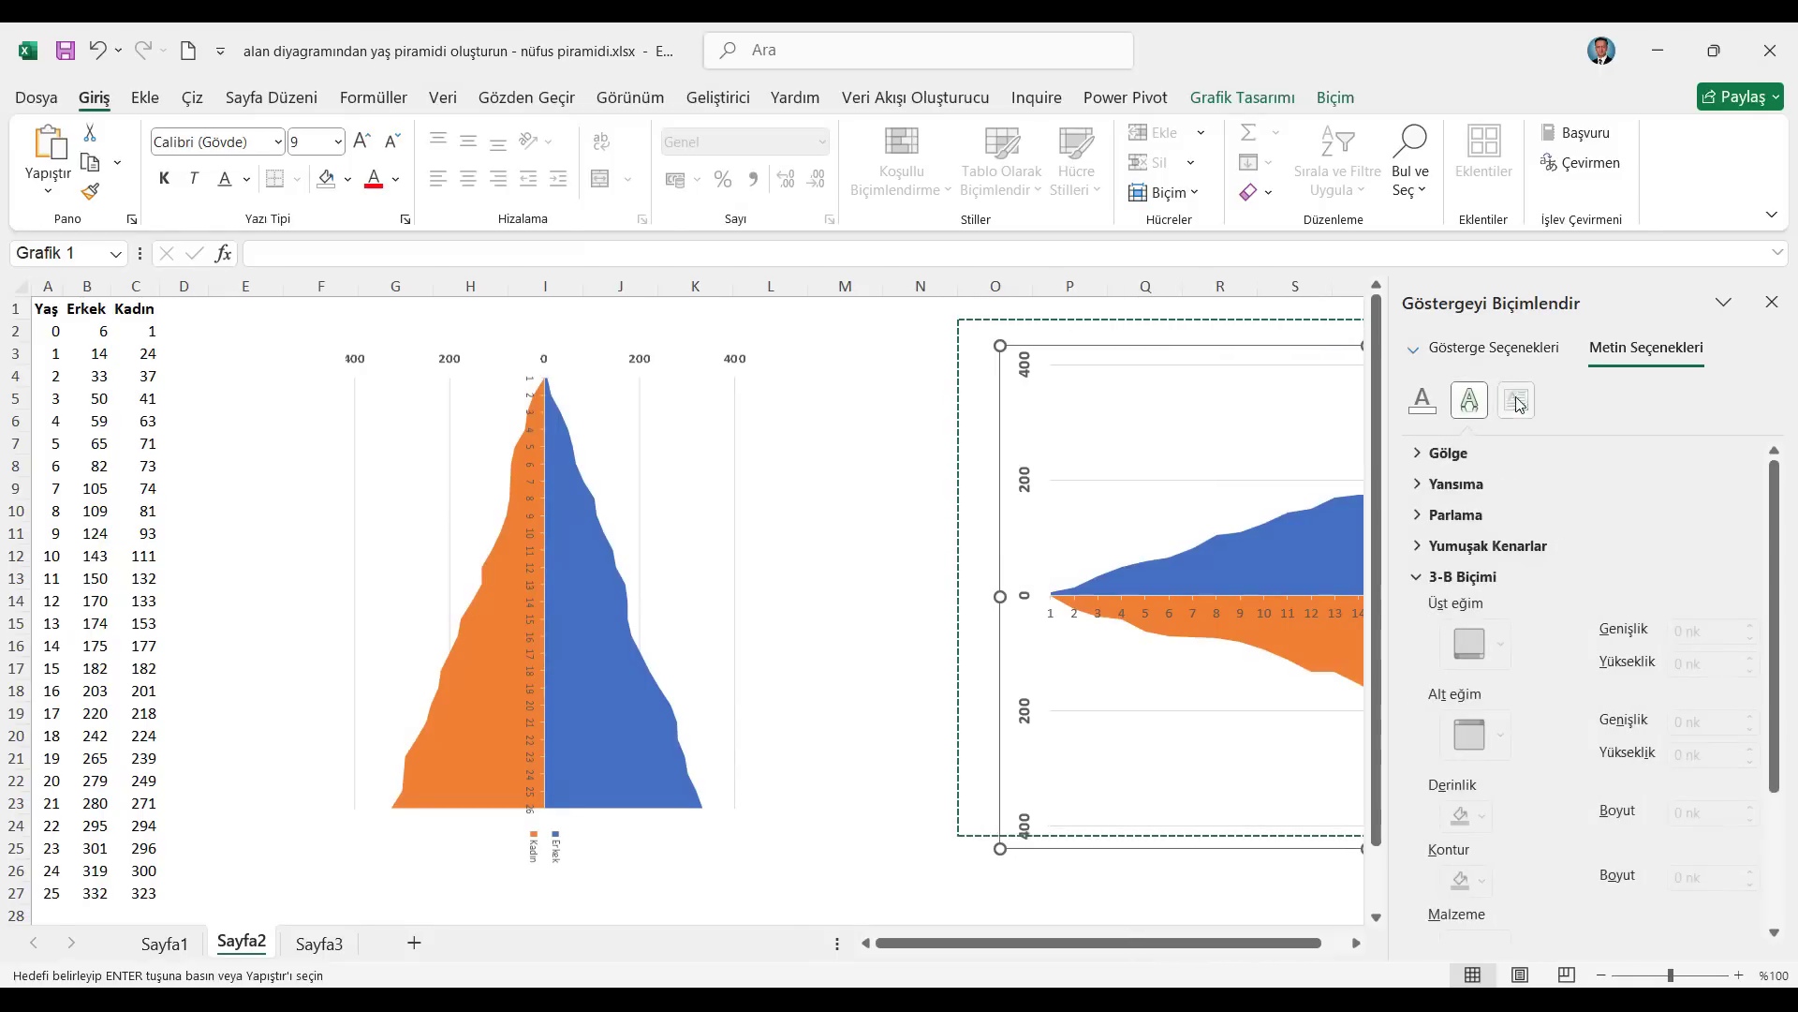
click(1516, 400)
click(1750, 518)
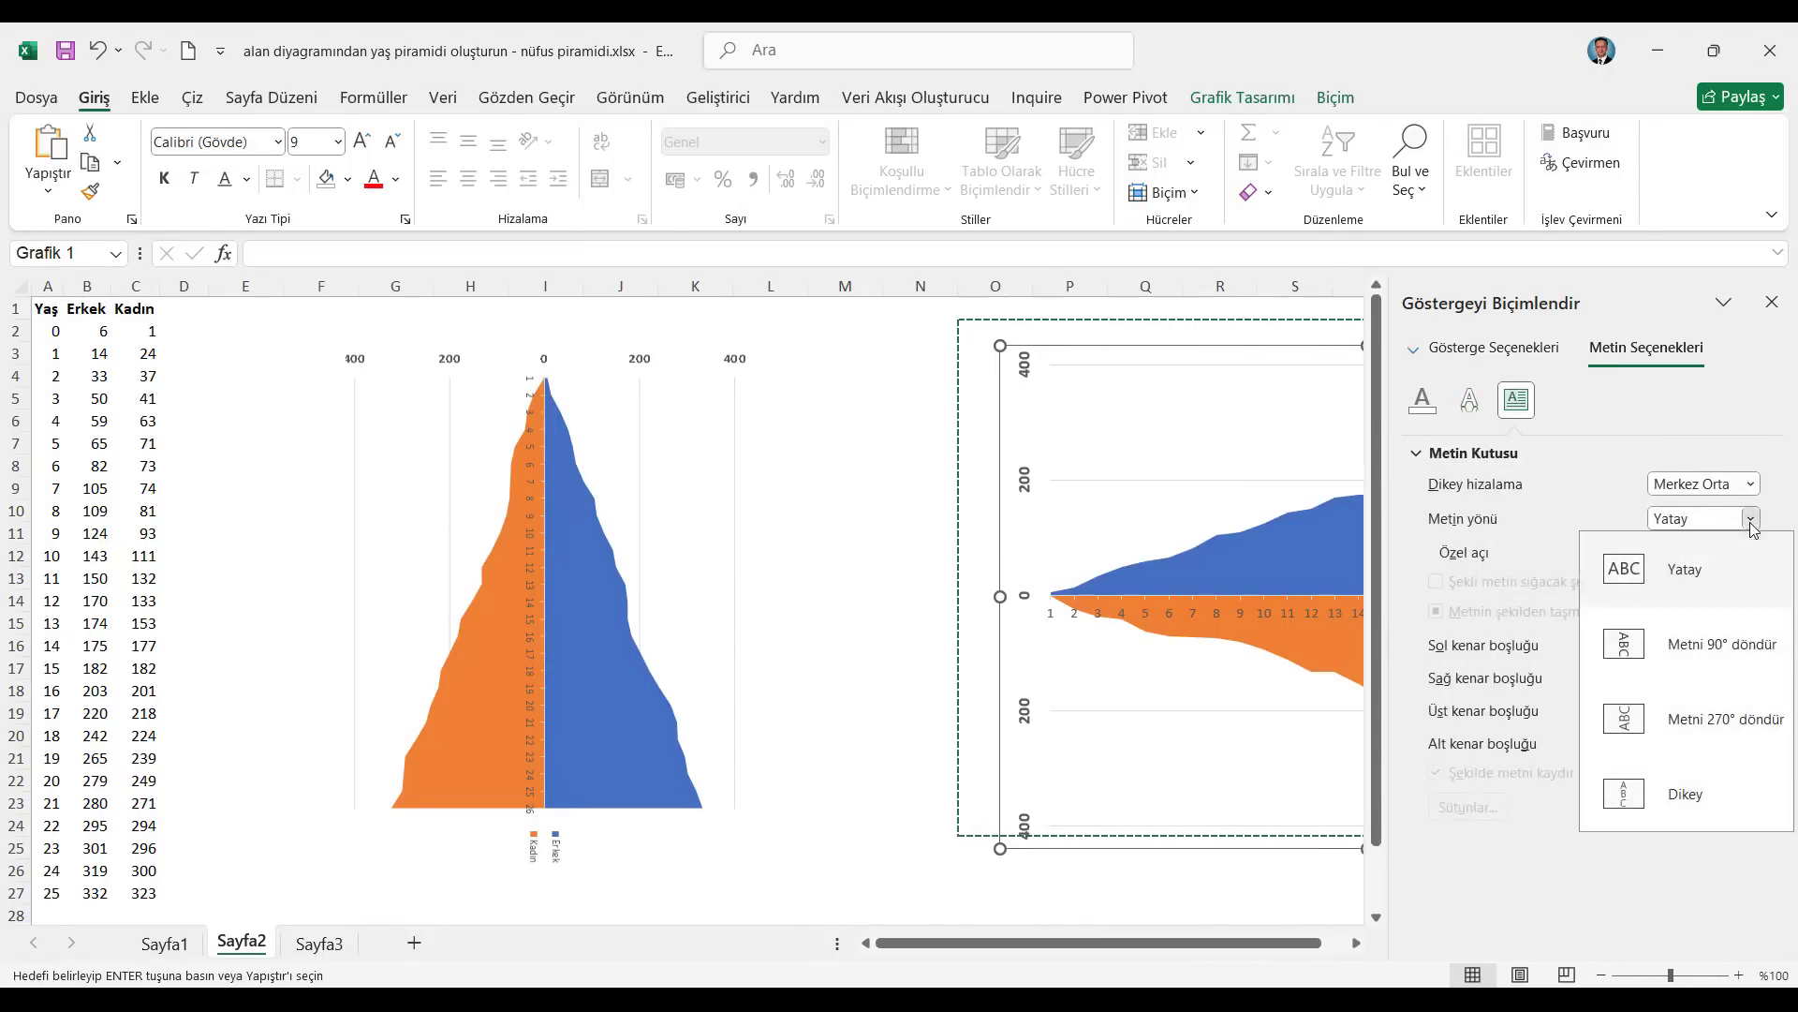
click(1713, 715)
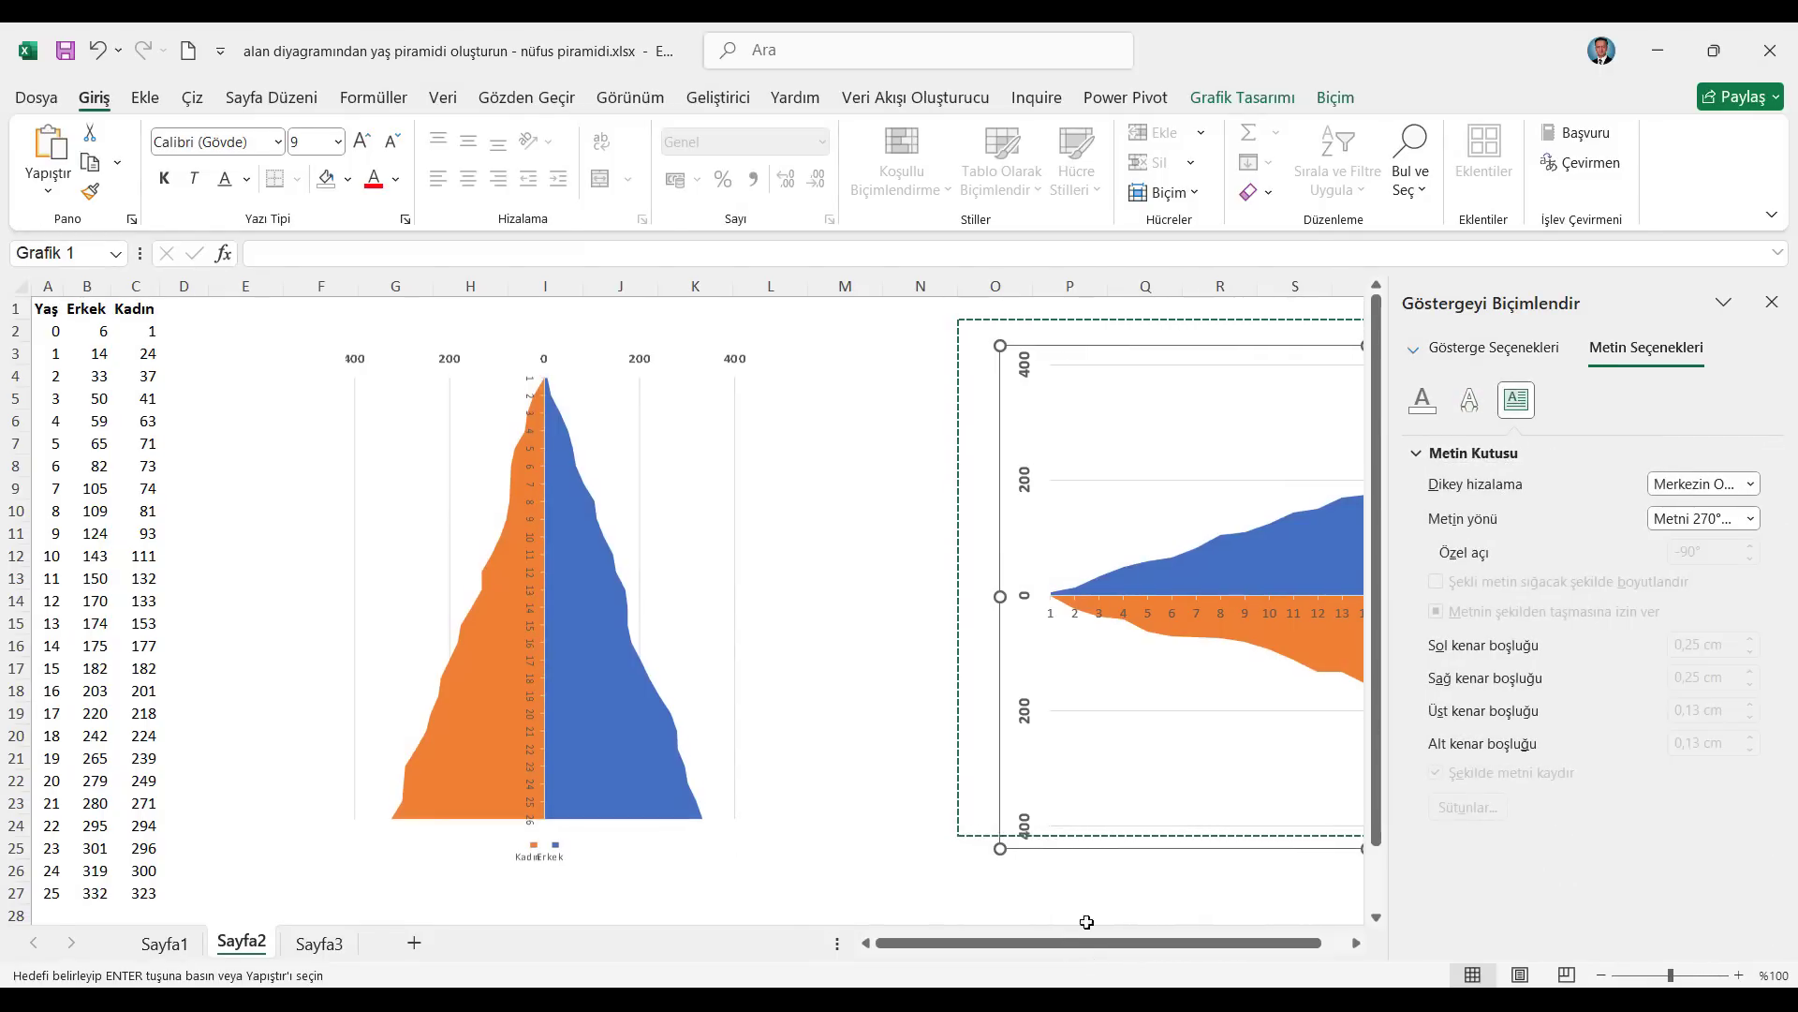
Make the chart's legend text bold and increase its font size to 11.
click(1356, 943)
click(1357, 942)
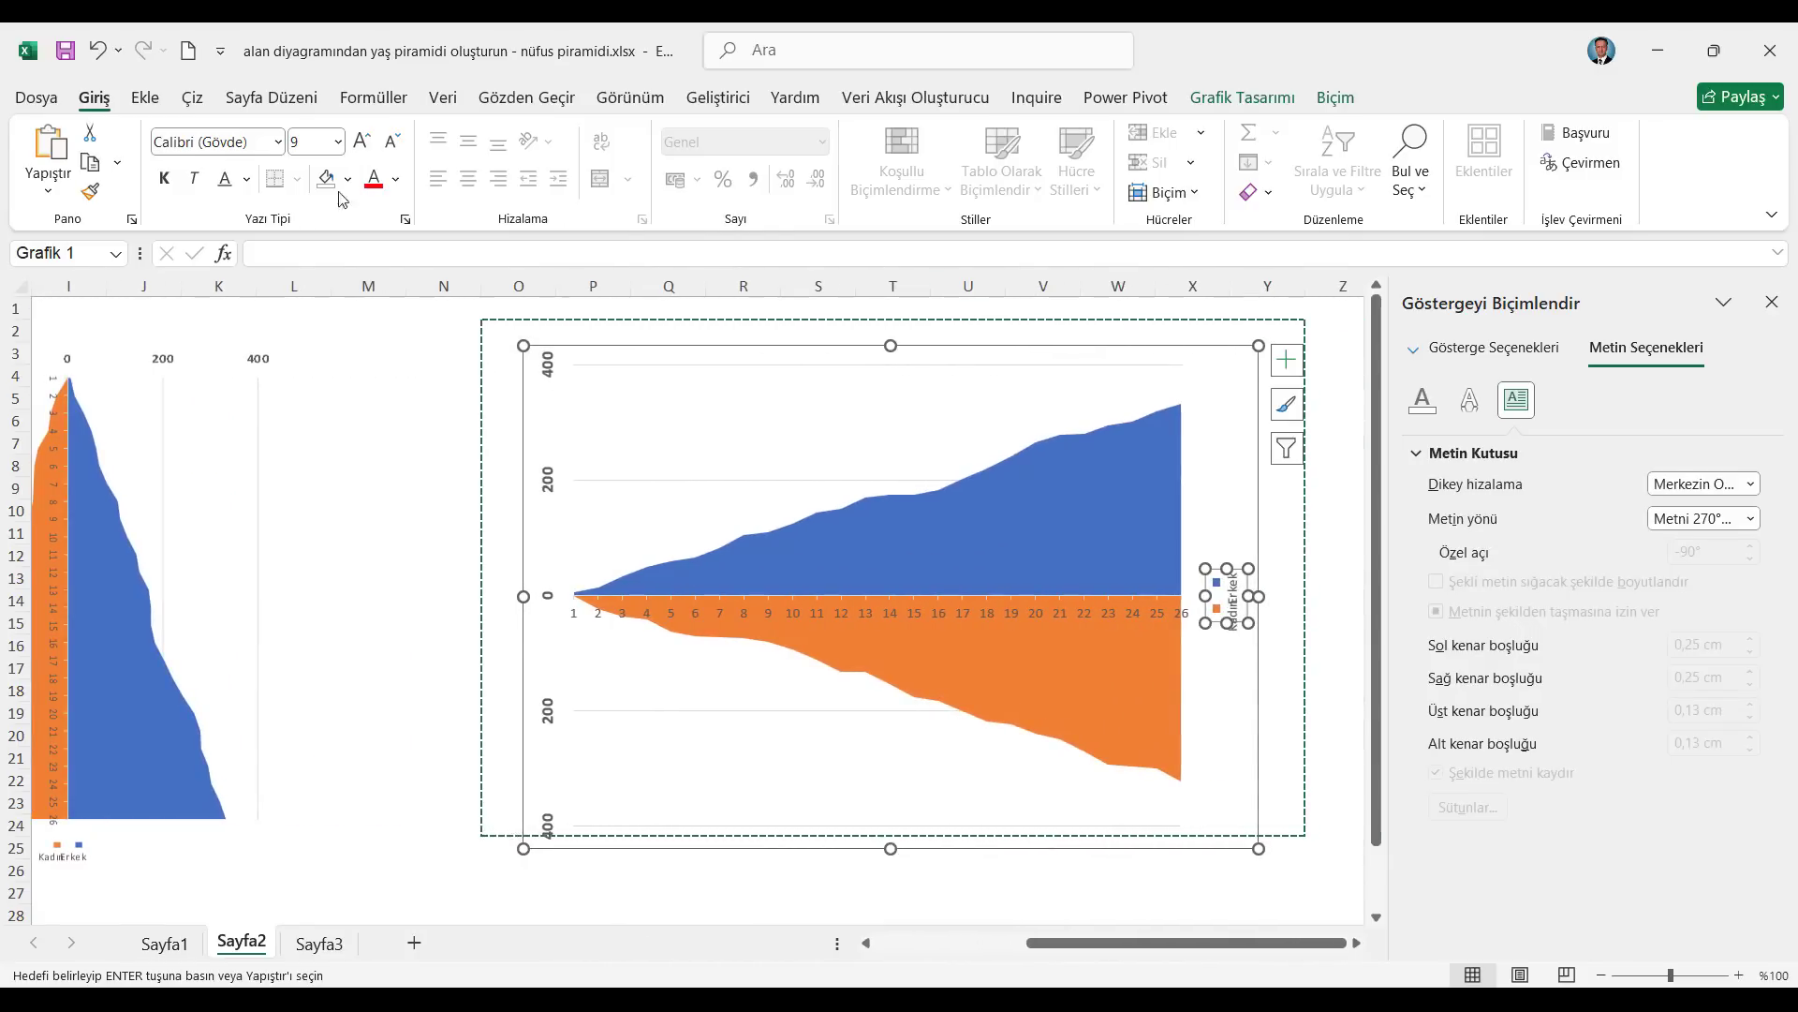
click(165, 180)
click(365, 143)
click(365, 143)
drag(1115, 942, 965, 937)
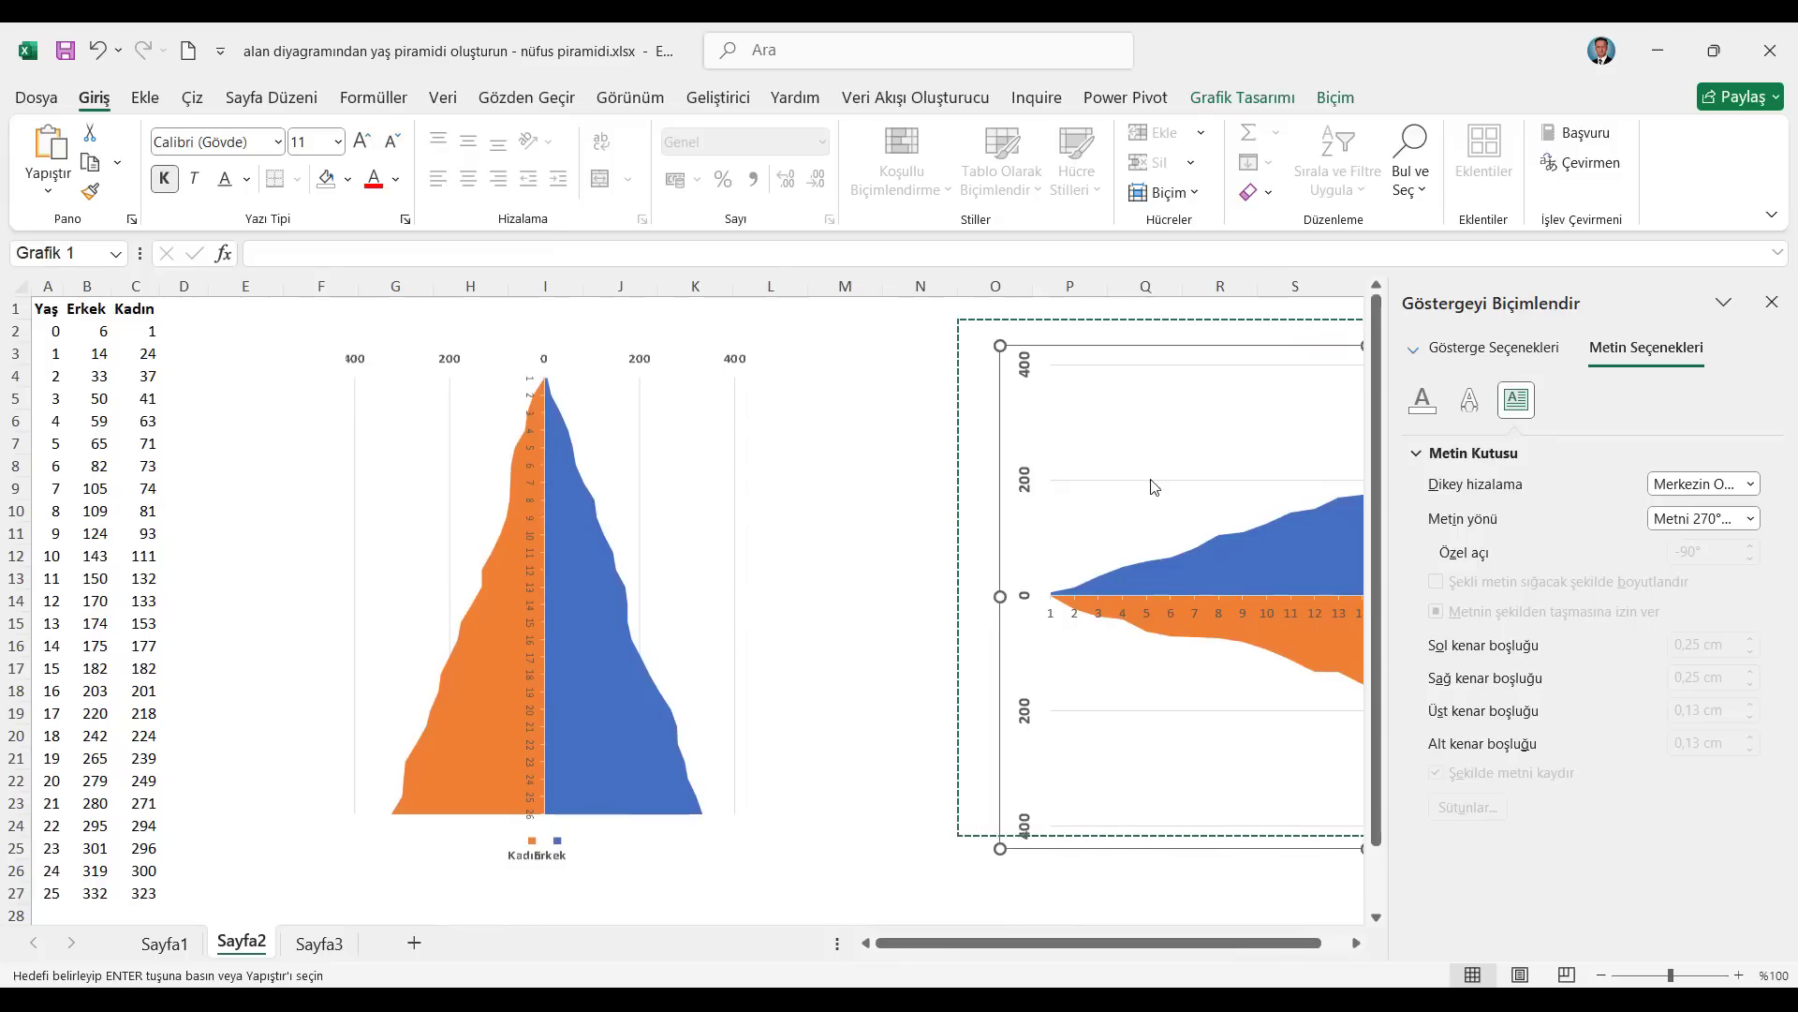
click(1773, 301)
click(49, 310)
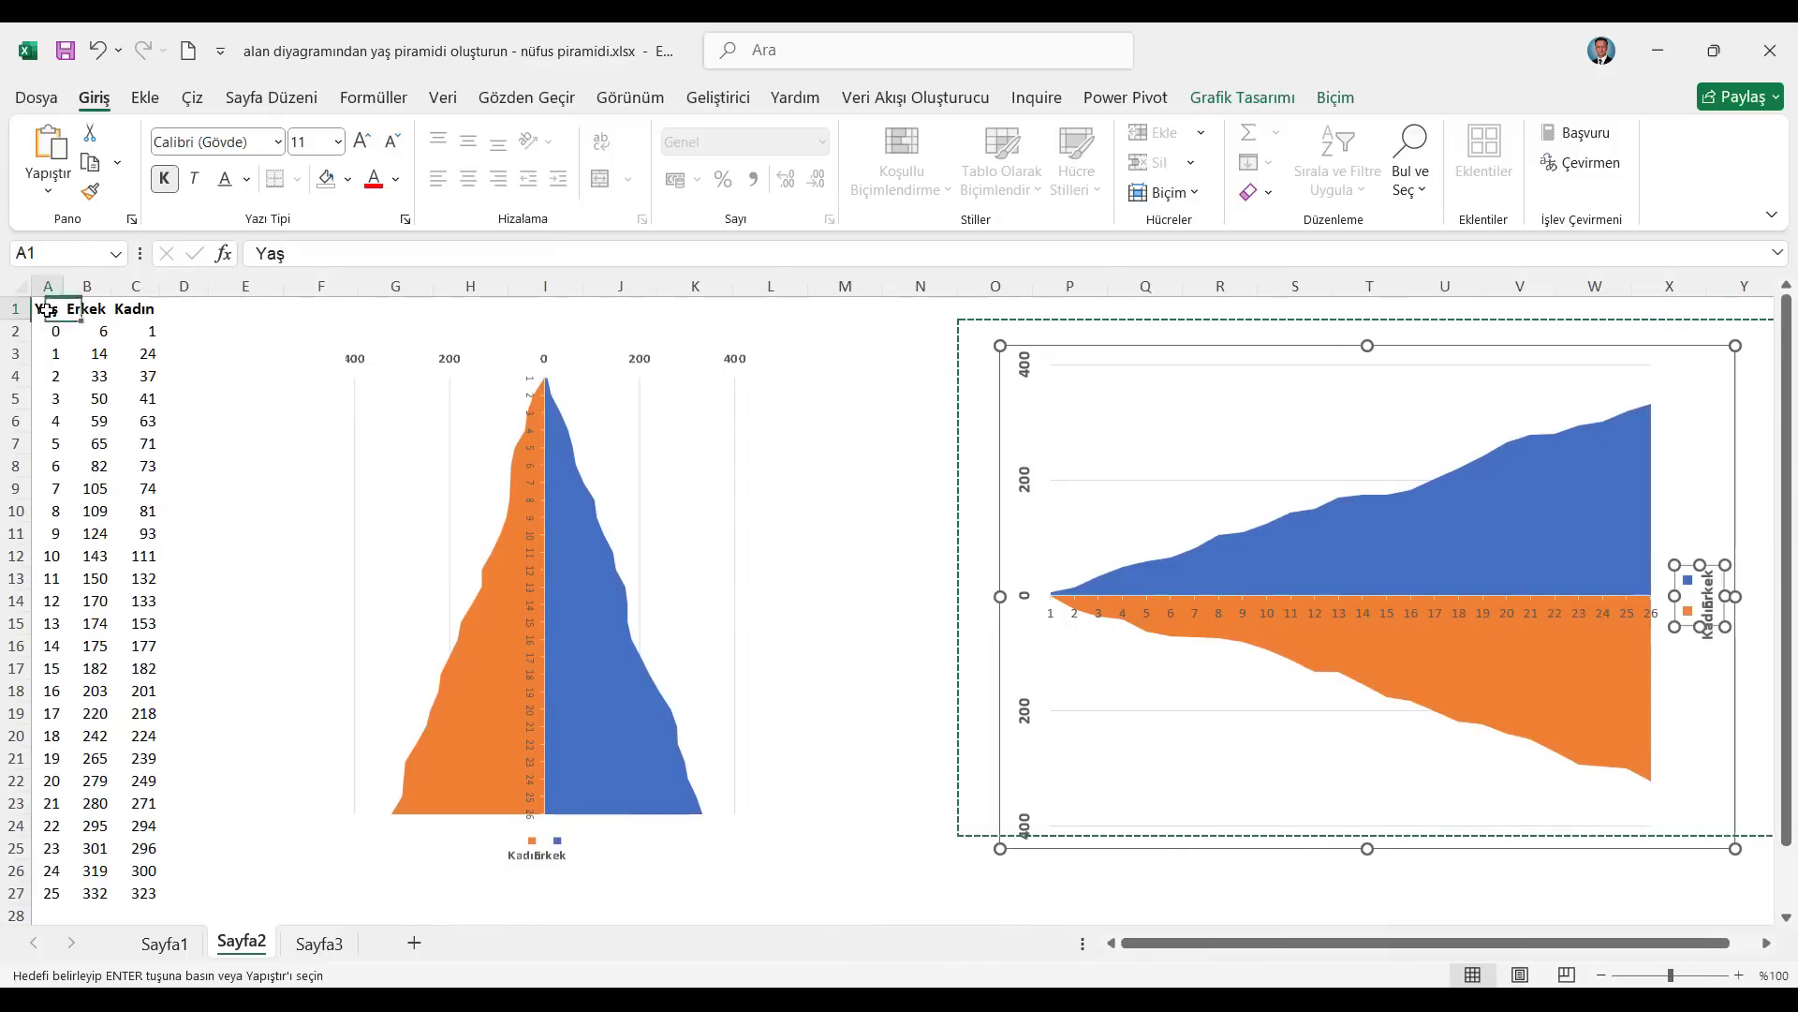
Give the Erkek series in the original chart a solid purple fill.
click(1380, 539)
right_click(1380, 538)
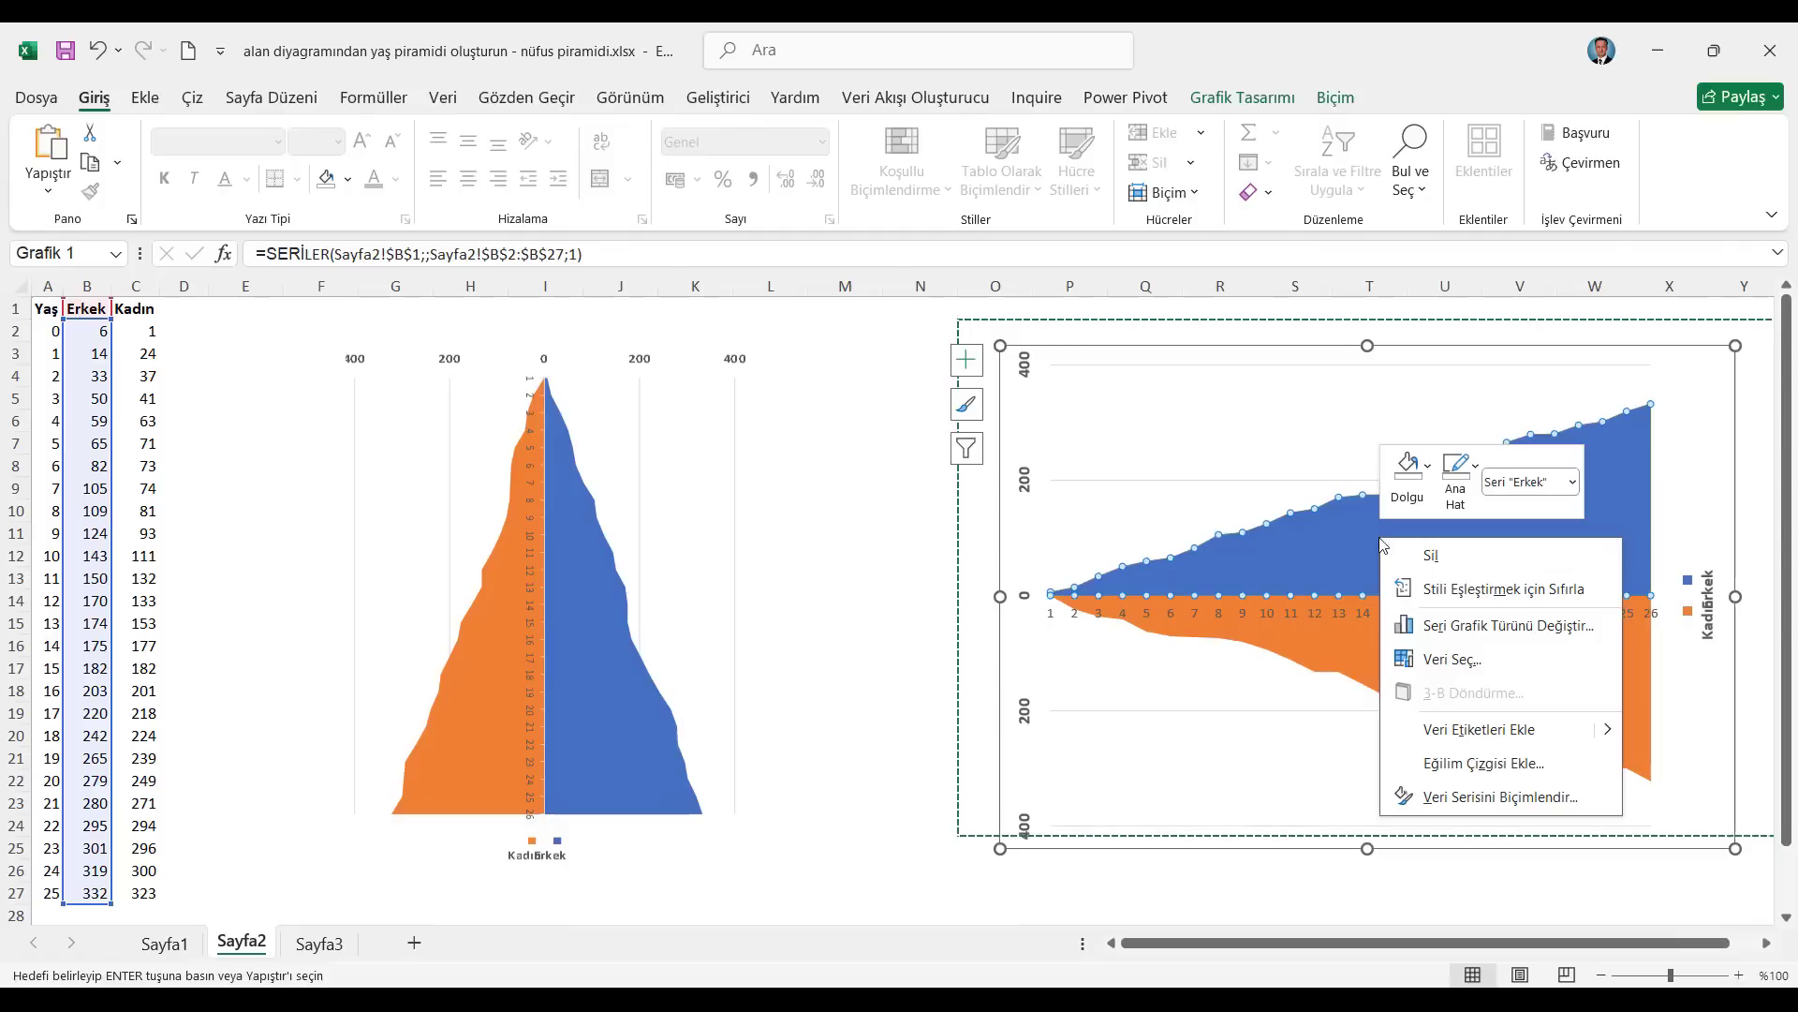
click(1500, 797)
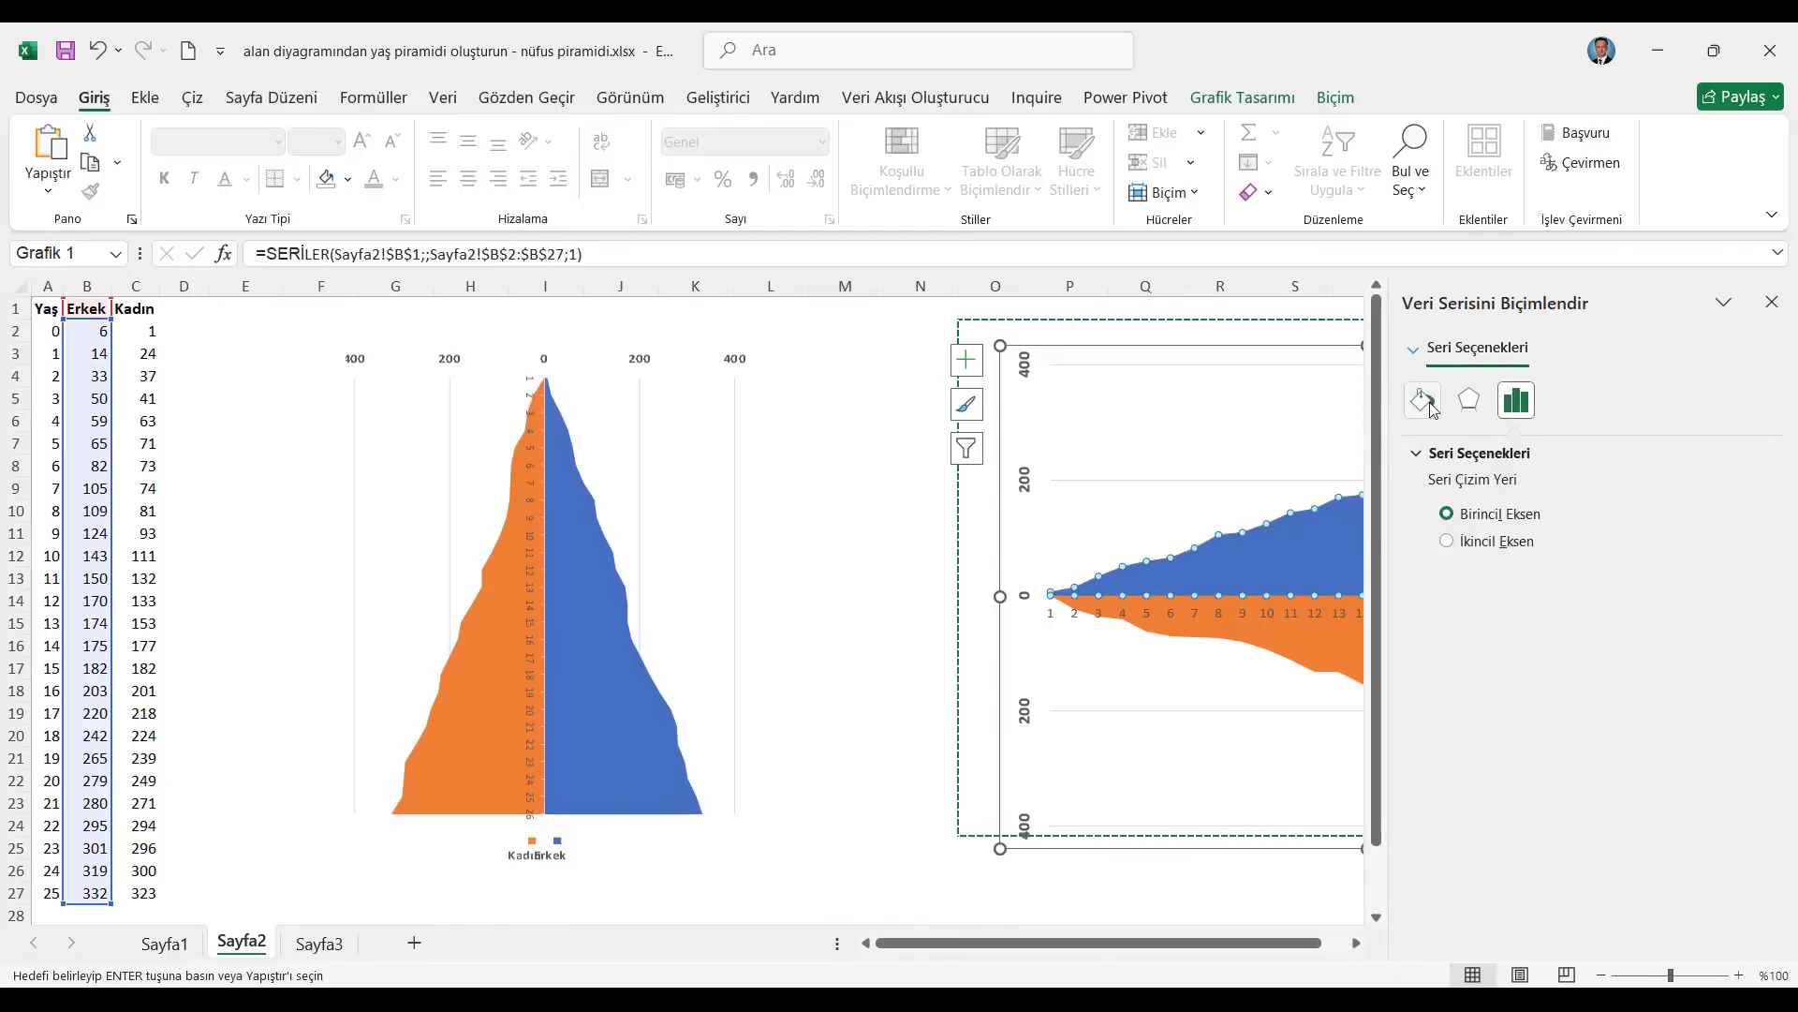
click(1423, 401)
click(1461, 515)
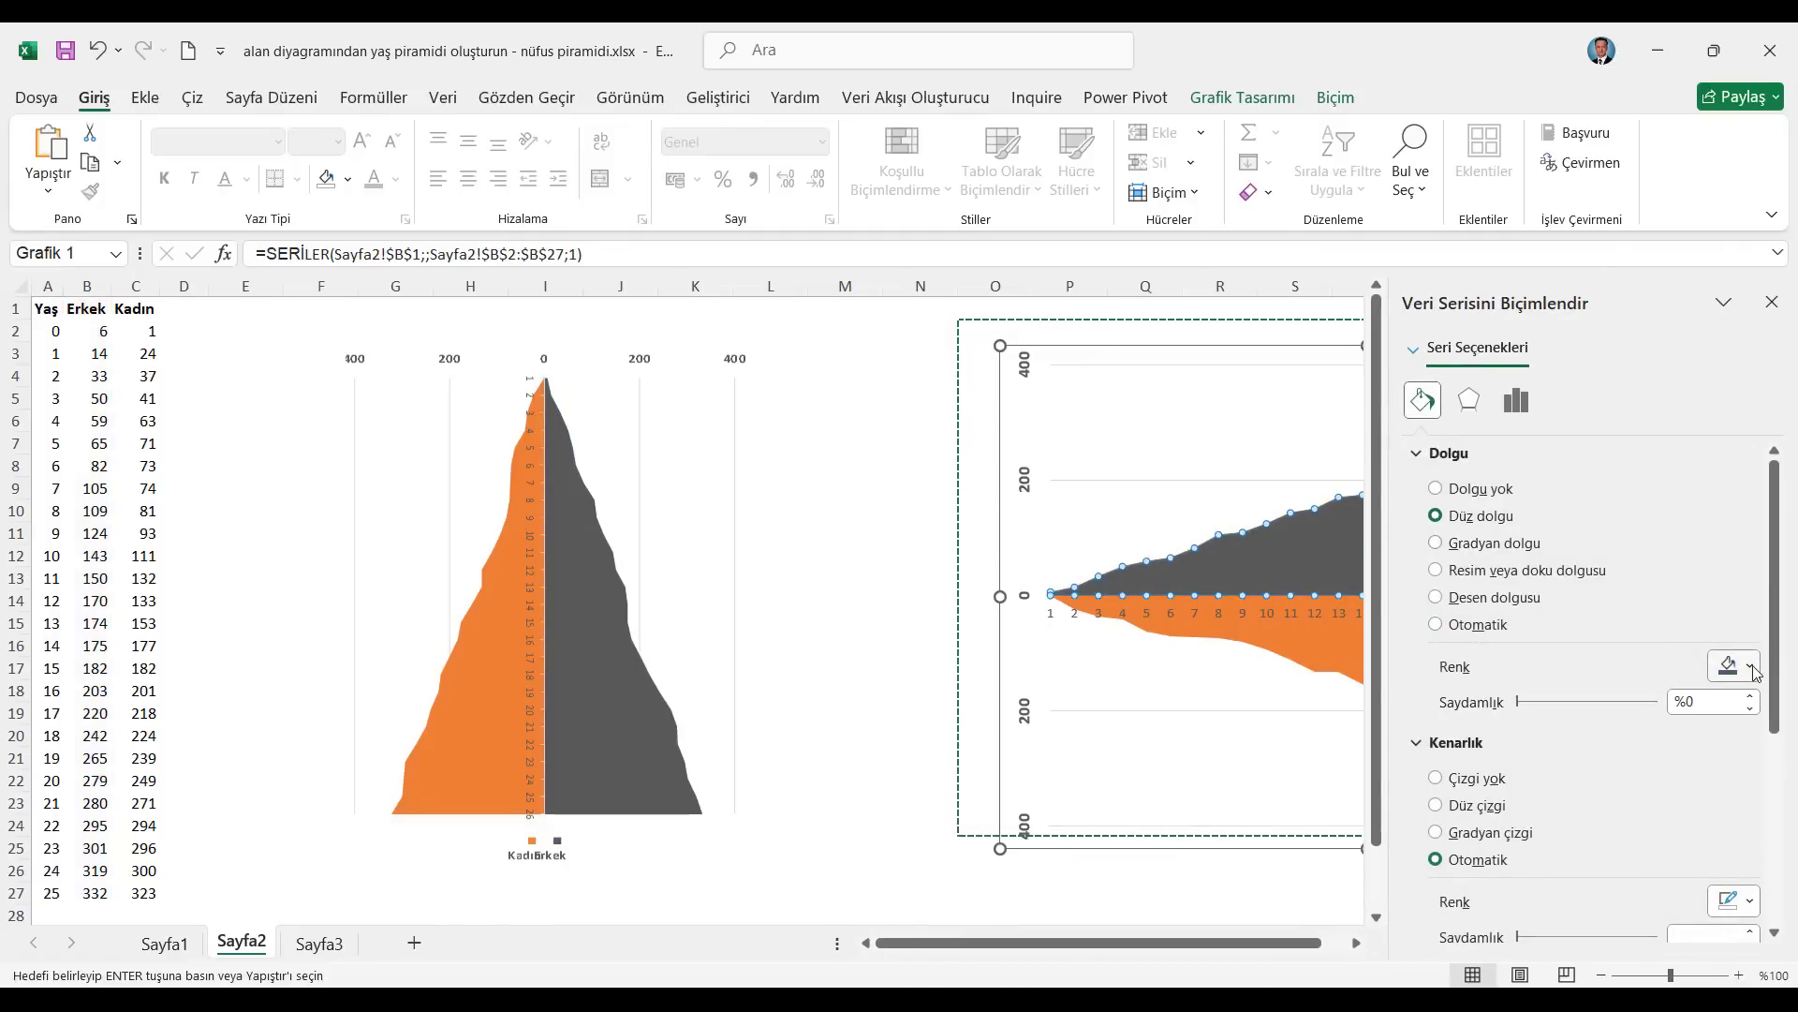
click(1750, 667)
click(1777, 600)
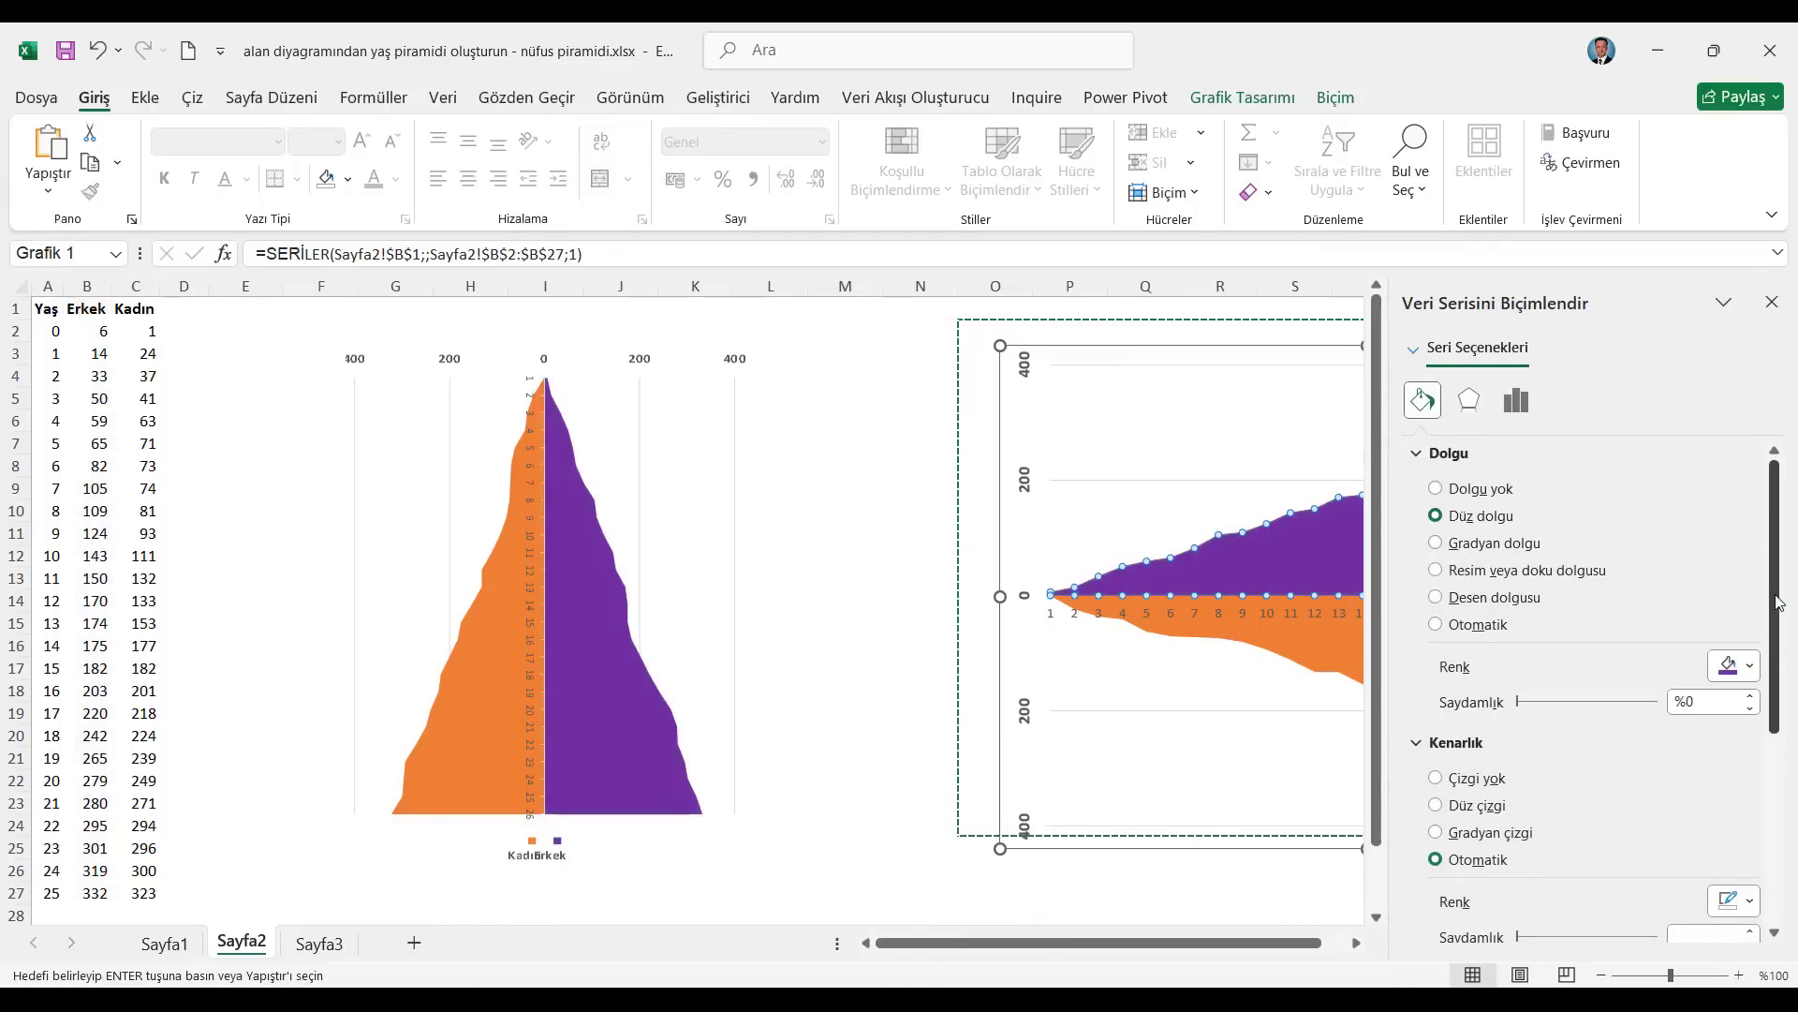
Change the fill colour of the Kadın series to red and finish formatting.
click(1345, 635)
click(1751, 667)
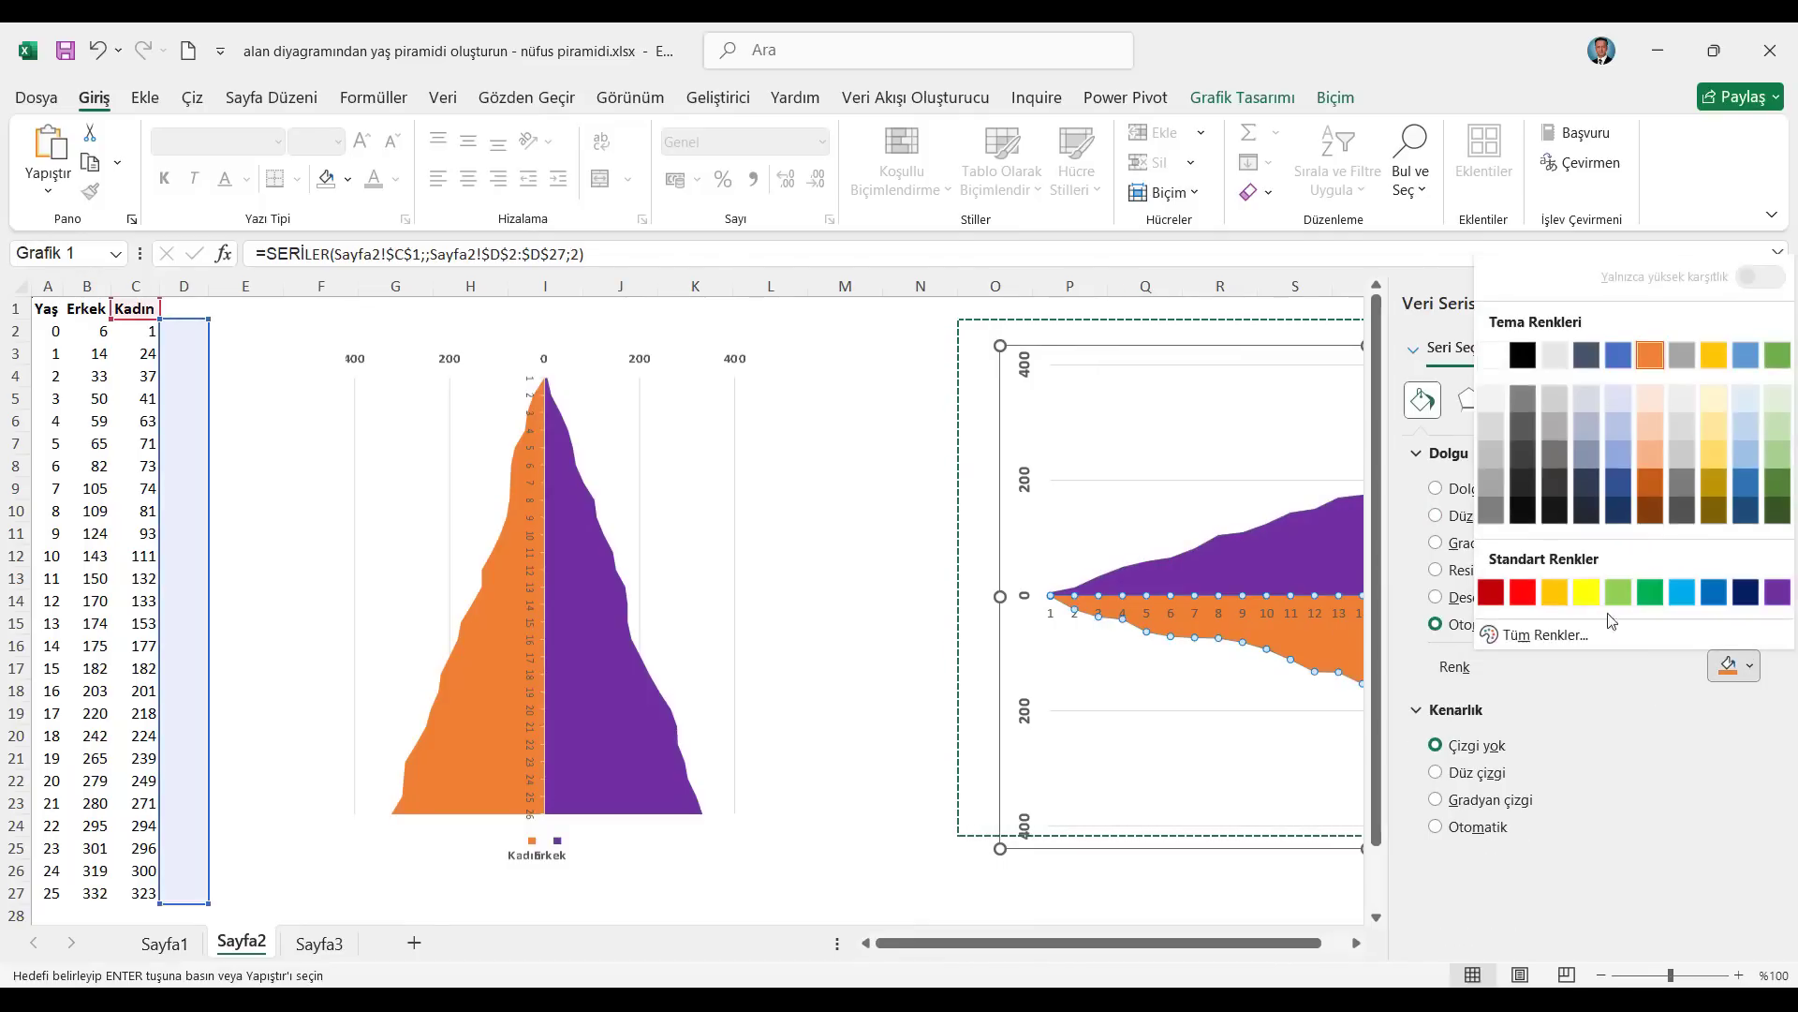
click(1523, 593)
click(1773, 303)
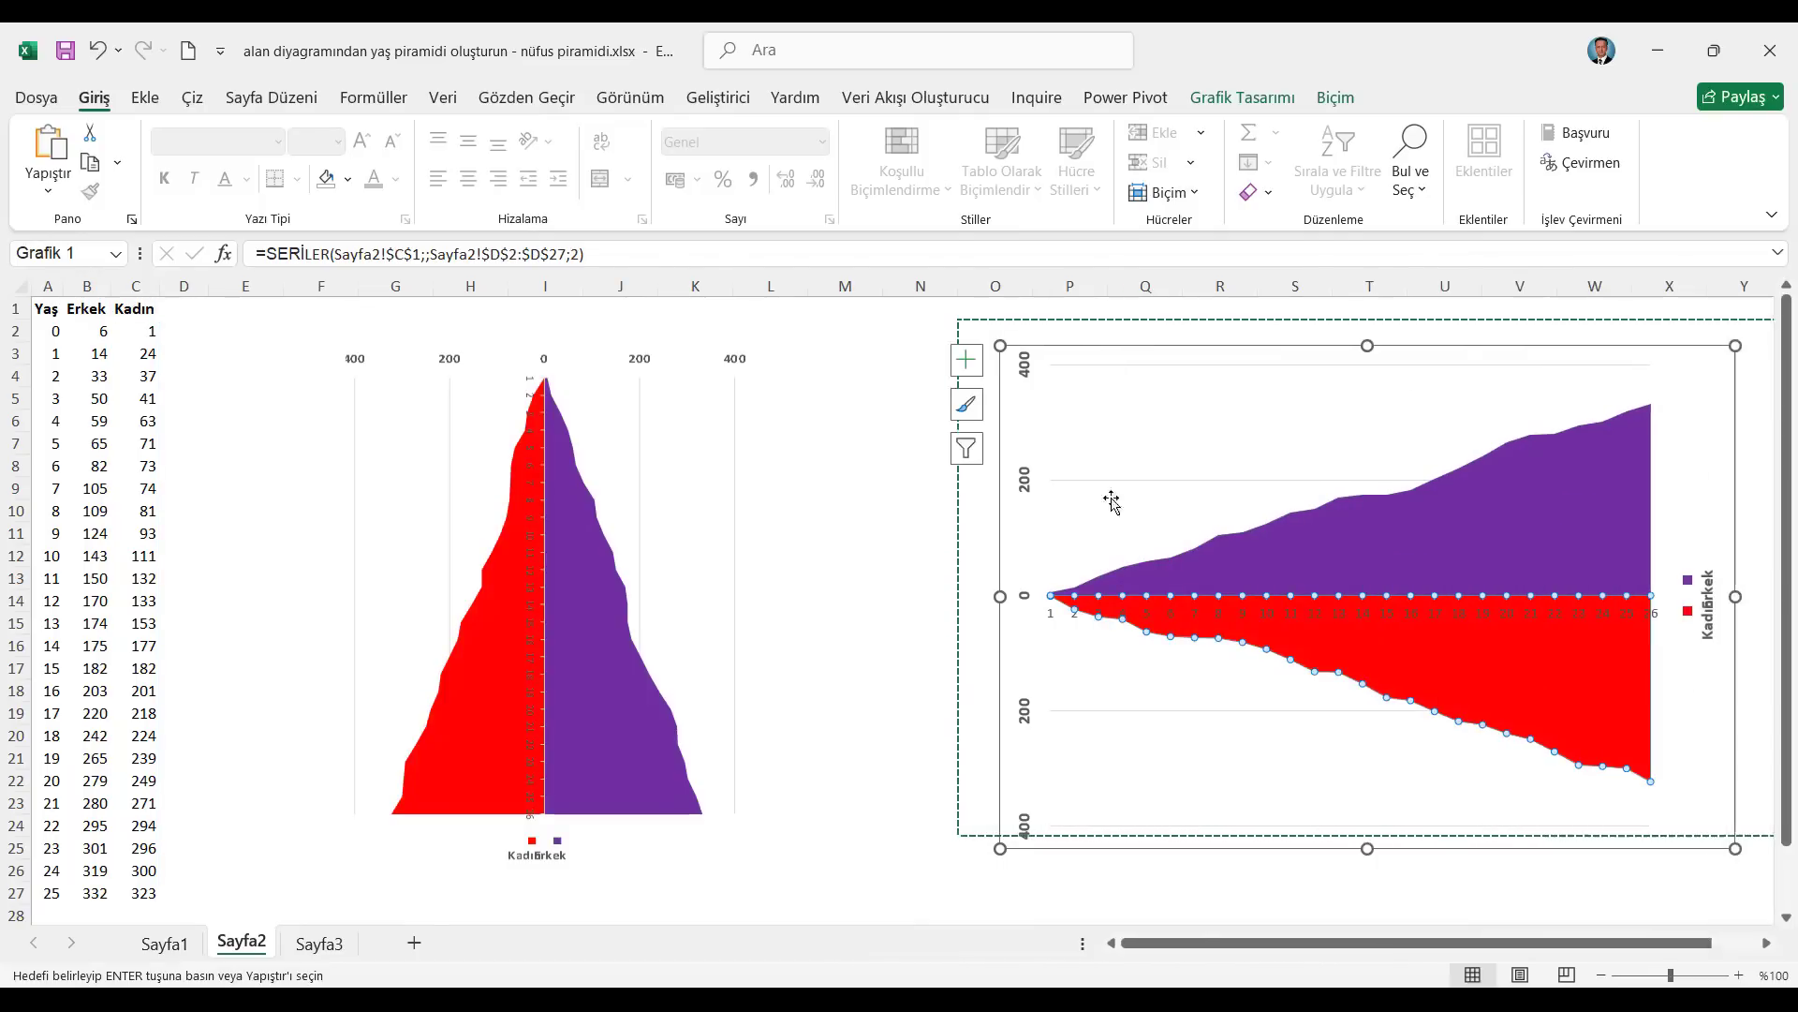
Enlarge the linked pyramid picture to 10.9 by 15.28 cm and reposition it over columns F to L.
click(735, 703)
drag(773, 697, 774, 683)
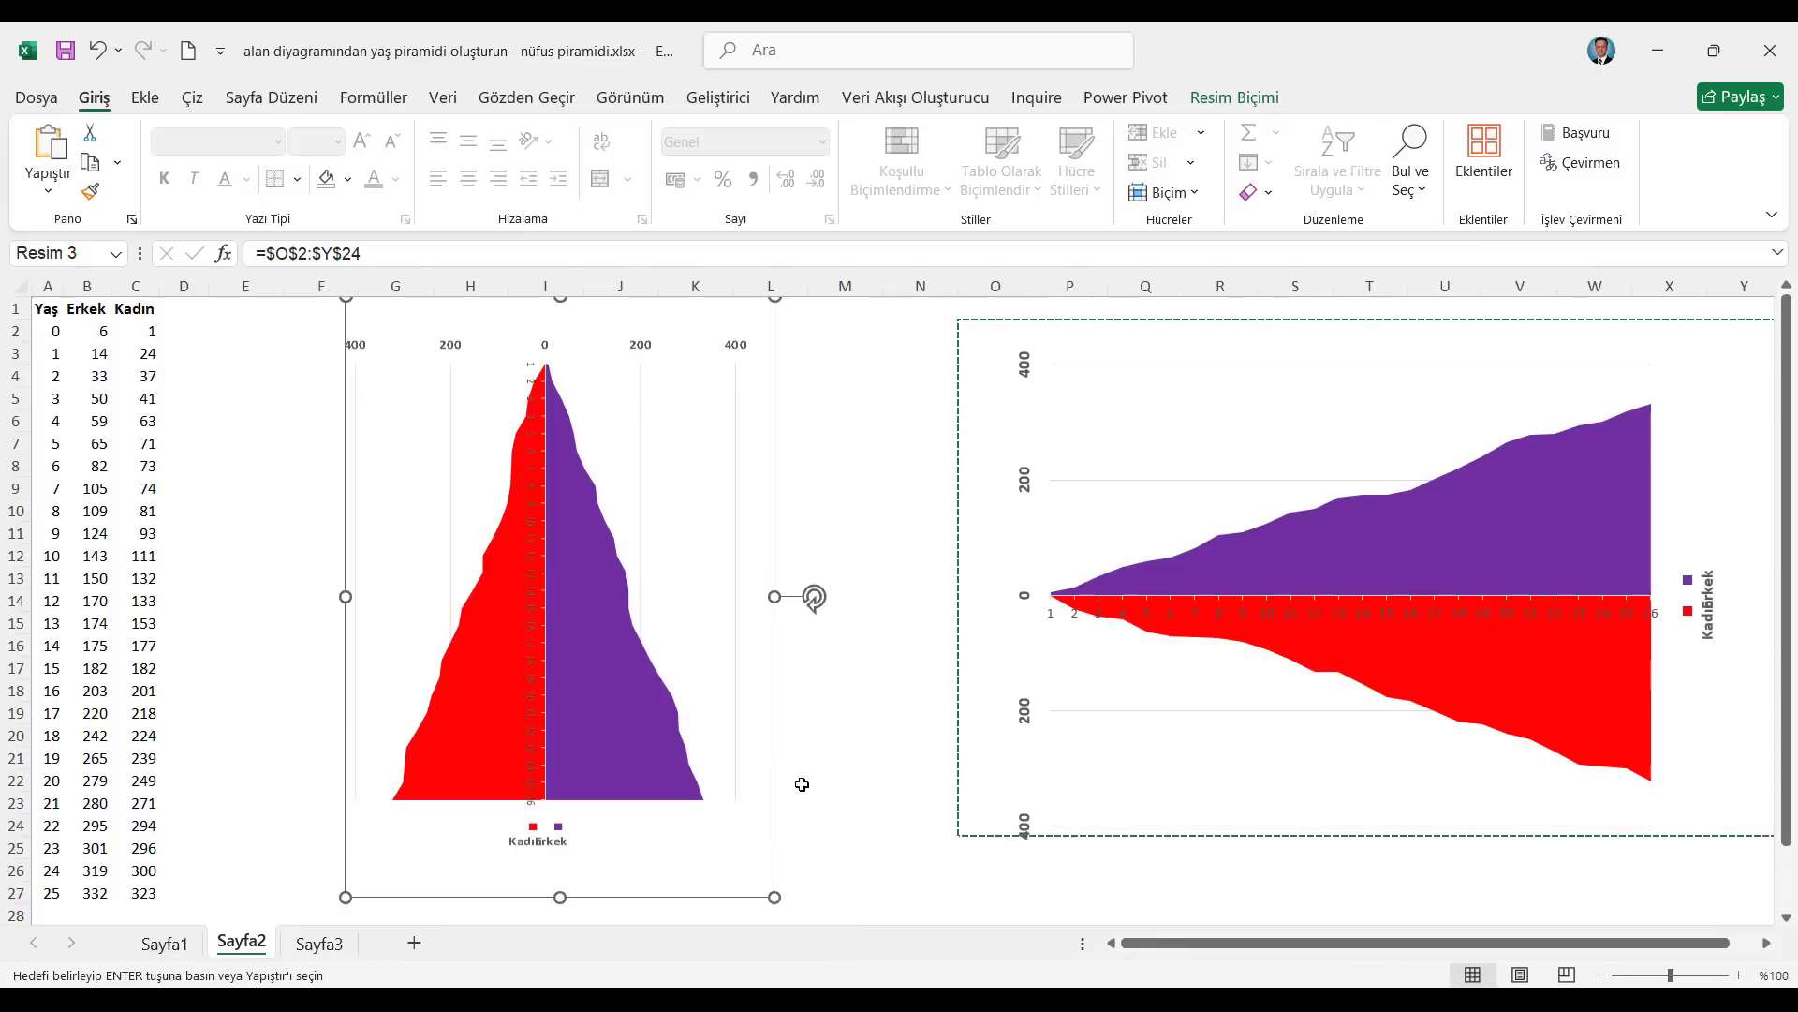
click(1237, 100)
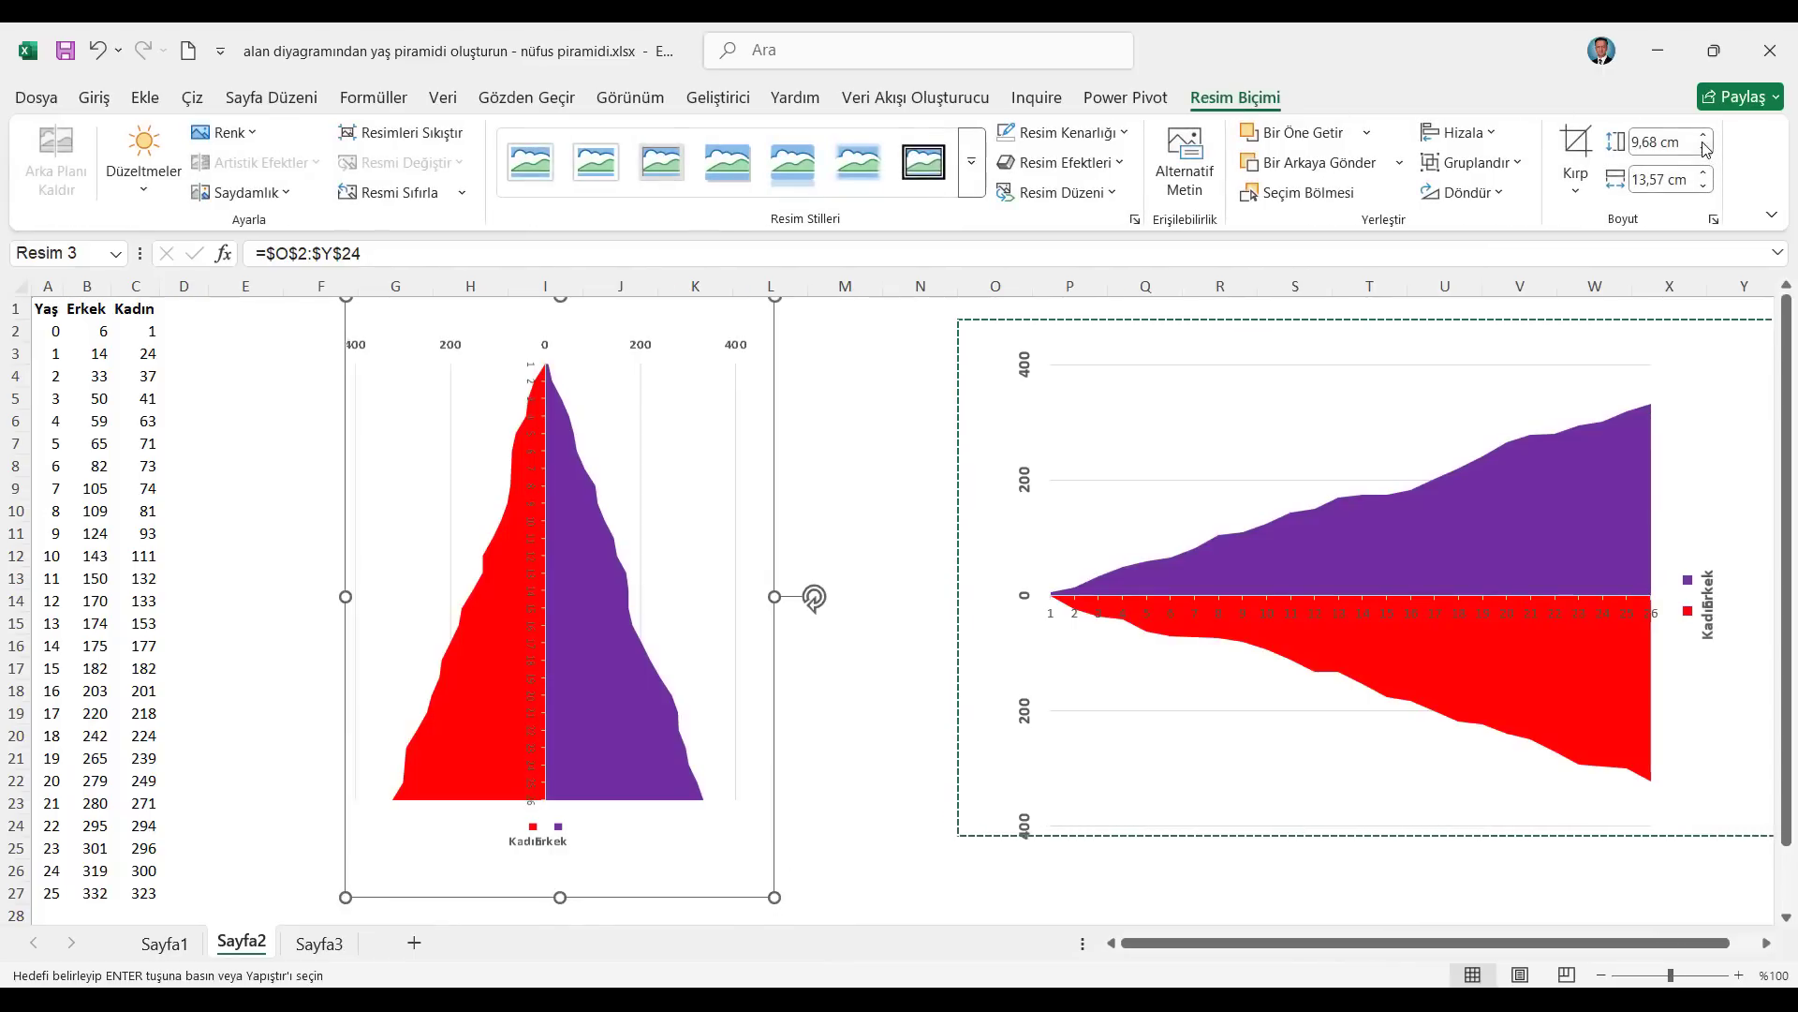
click(1706, 137)
click(1706, 137)
click(1706, 136)
click(1707, 137)
click(1706, 138)
click(1706, 138)
click(1706, 138)
click(1707, 137)
click(1707, 138)
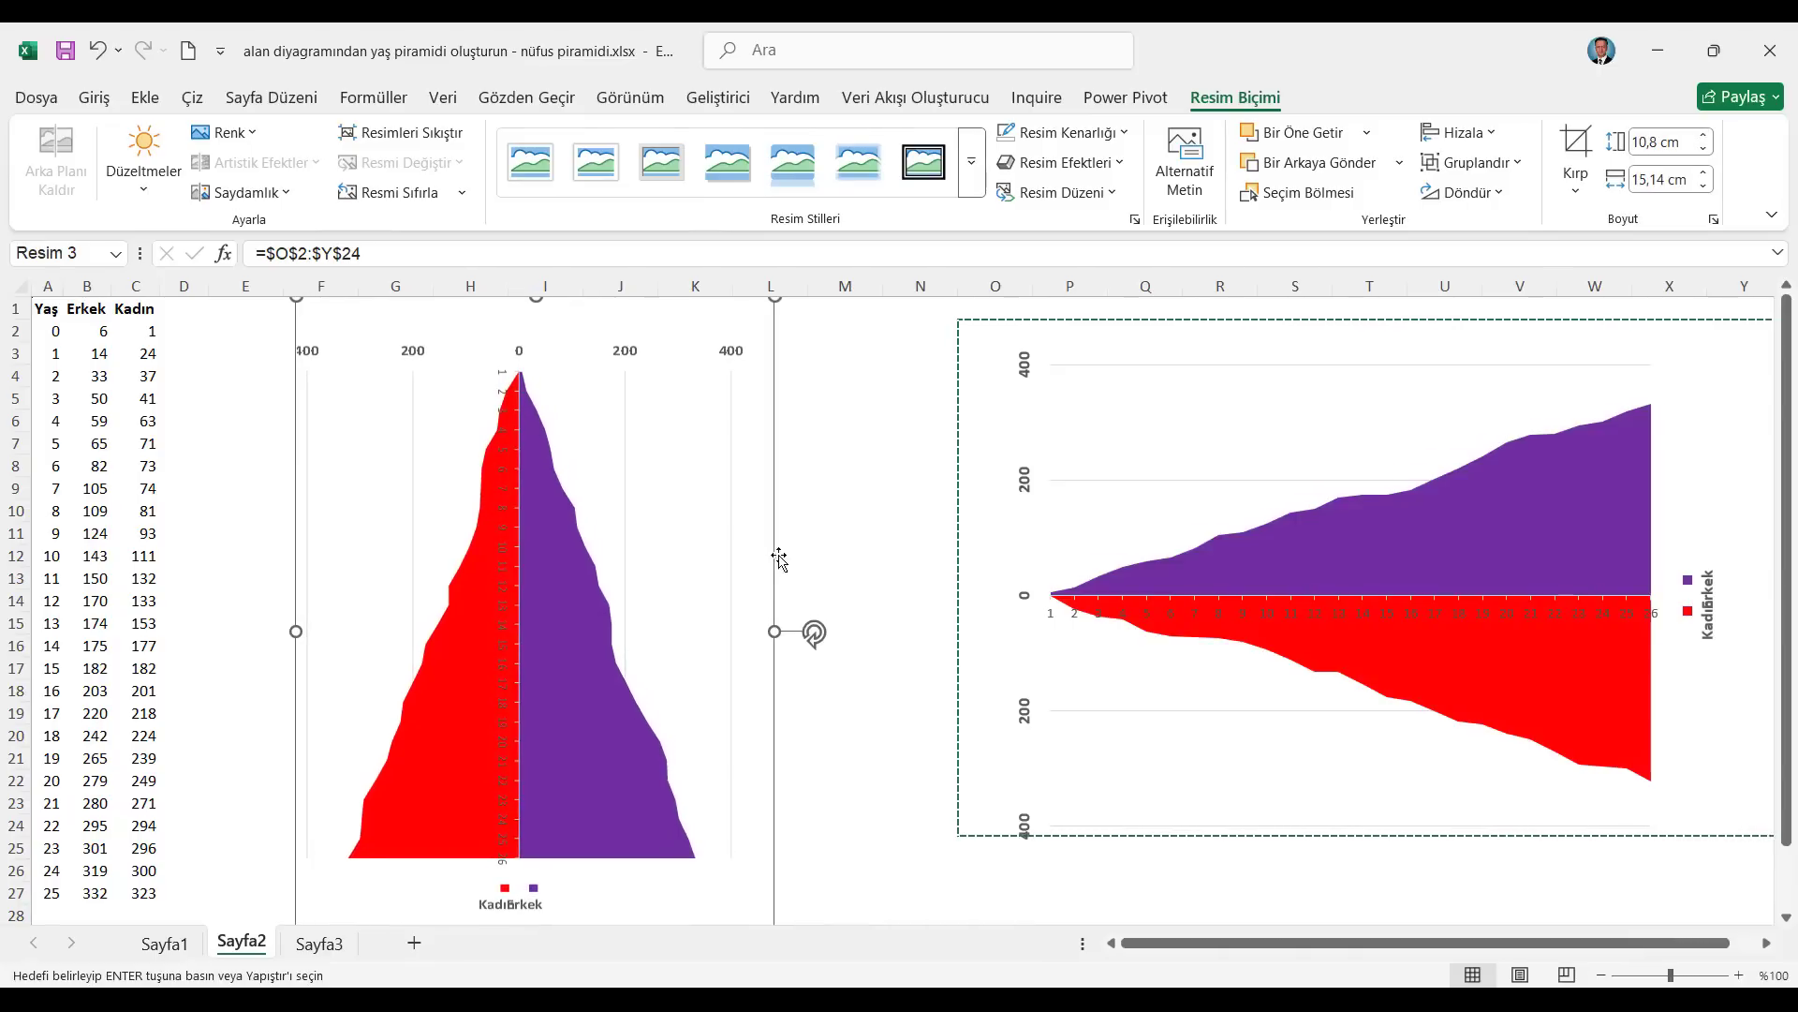
drag(772, 551, 791, 530)
click(1707, 137)
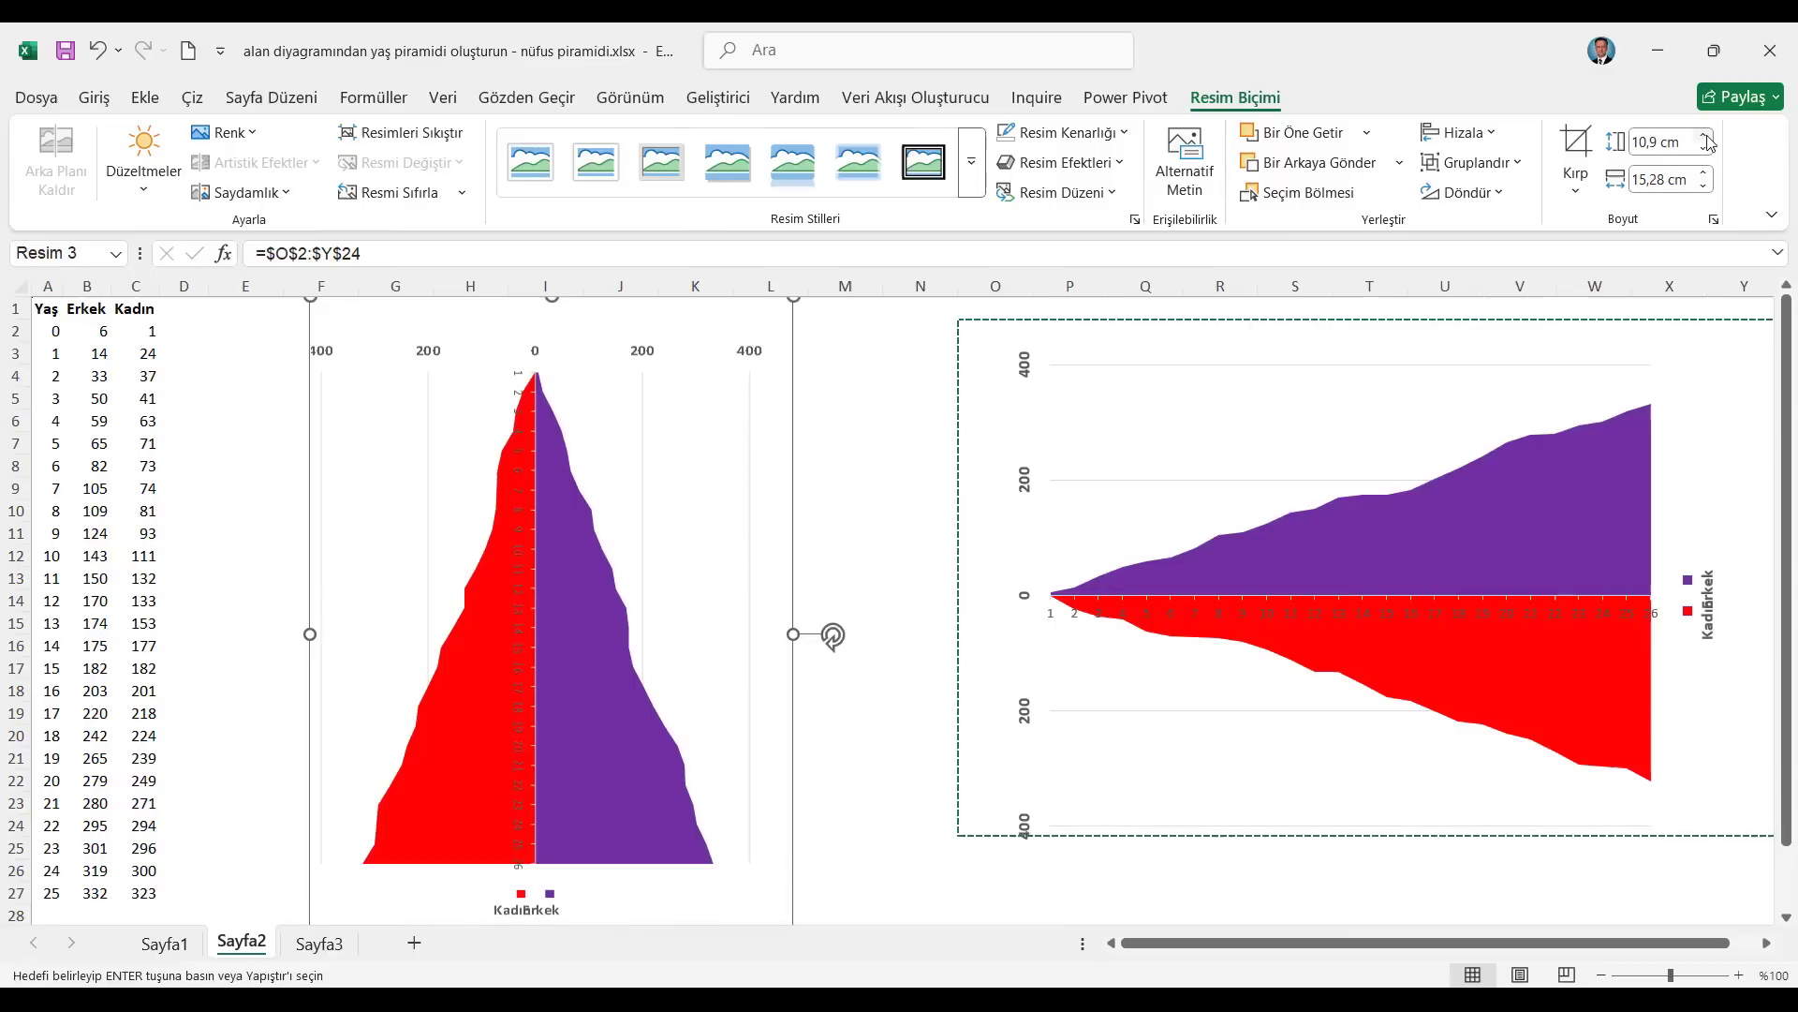
click(47, 308)
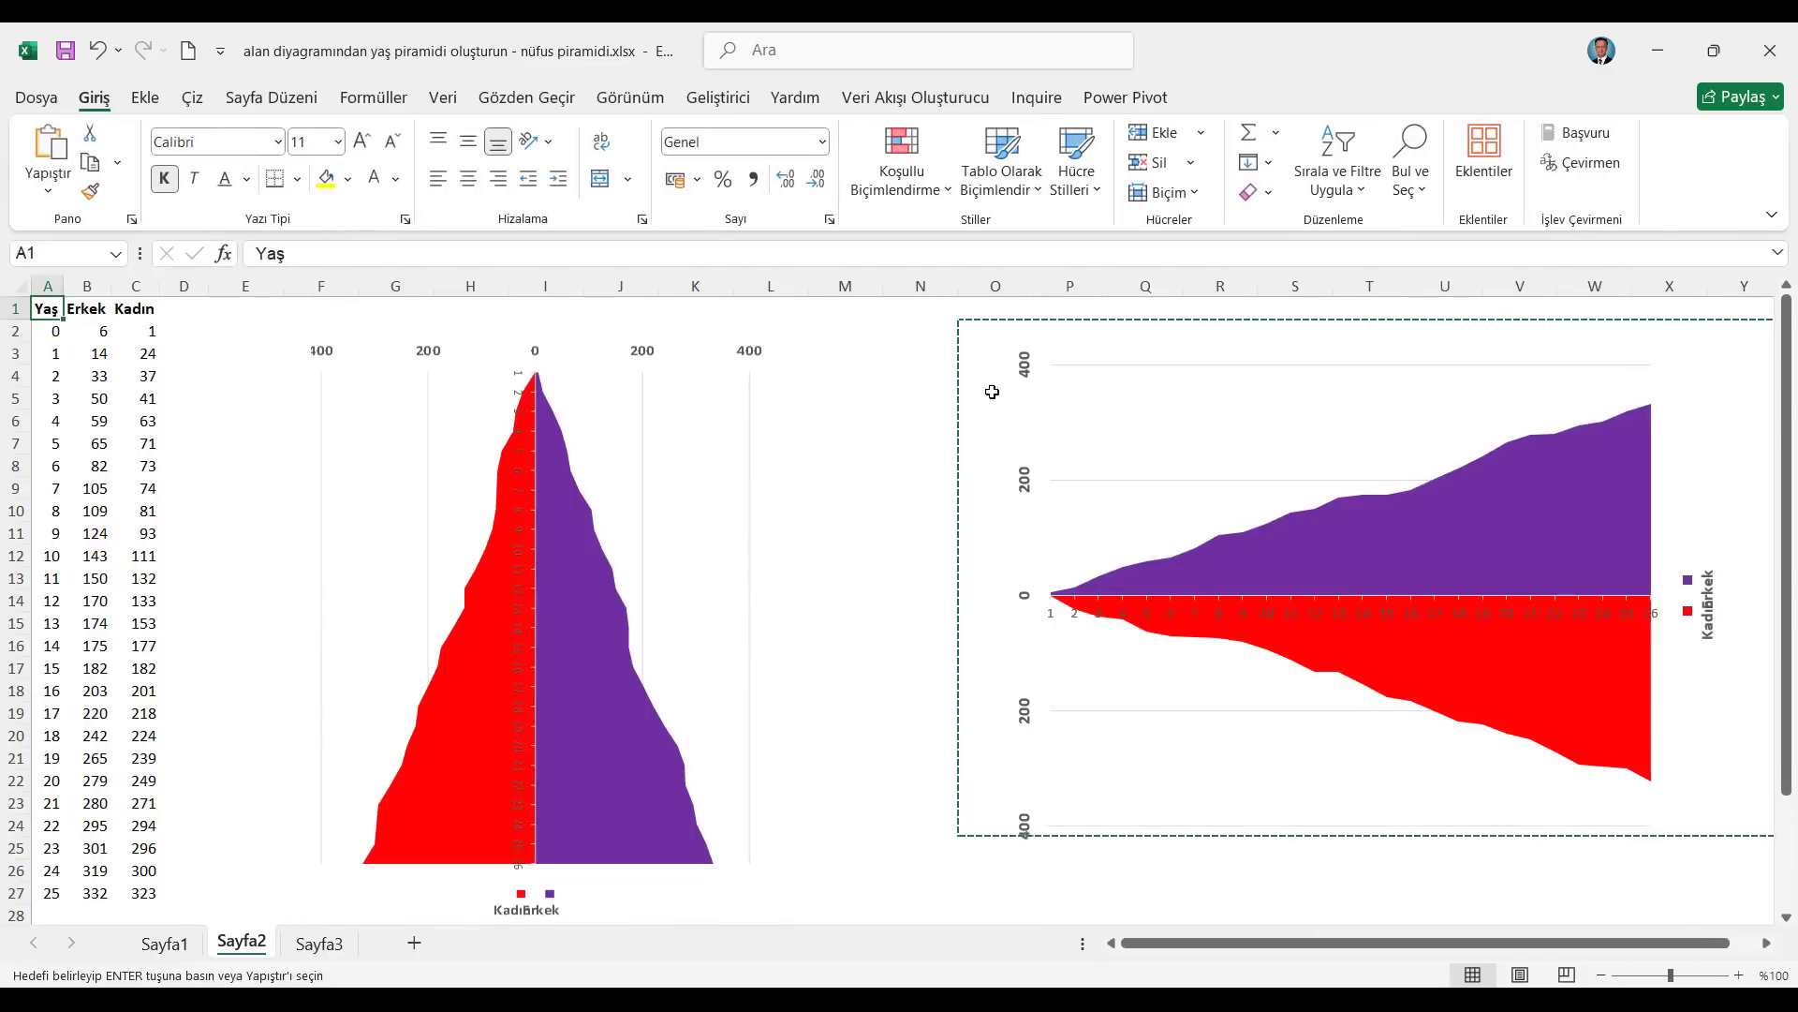
Cancel the pending copy and insert 12 blank columns from N to Y to push the original chart out of view.
drag(895, 285, 1744, 283)
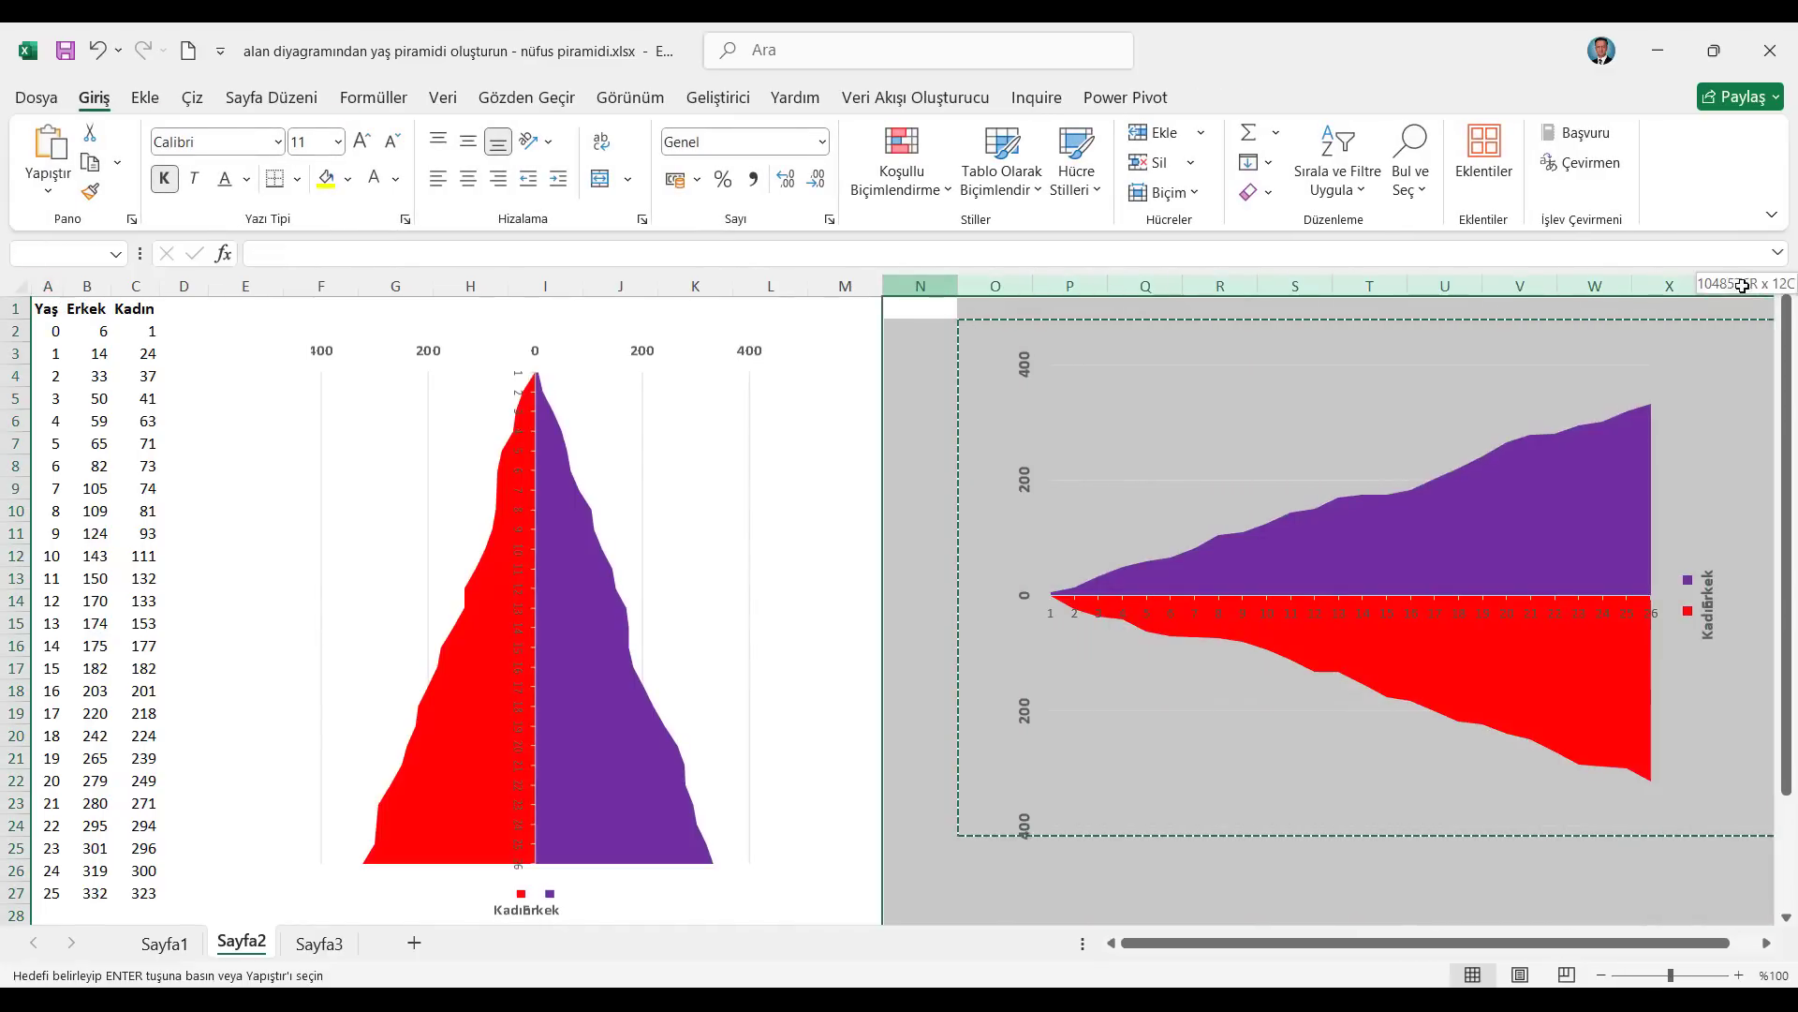
right_click(1342, 286)
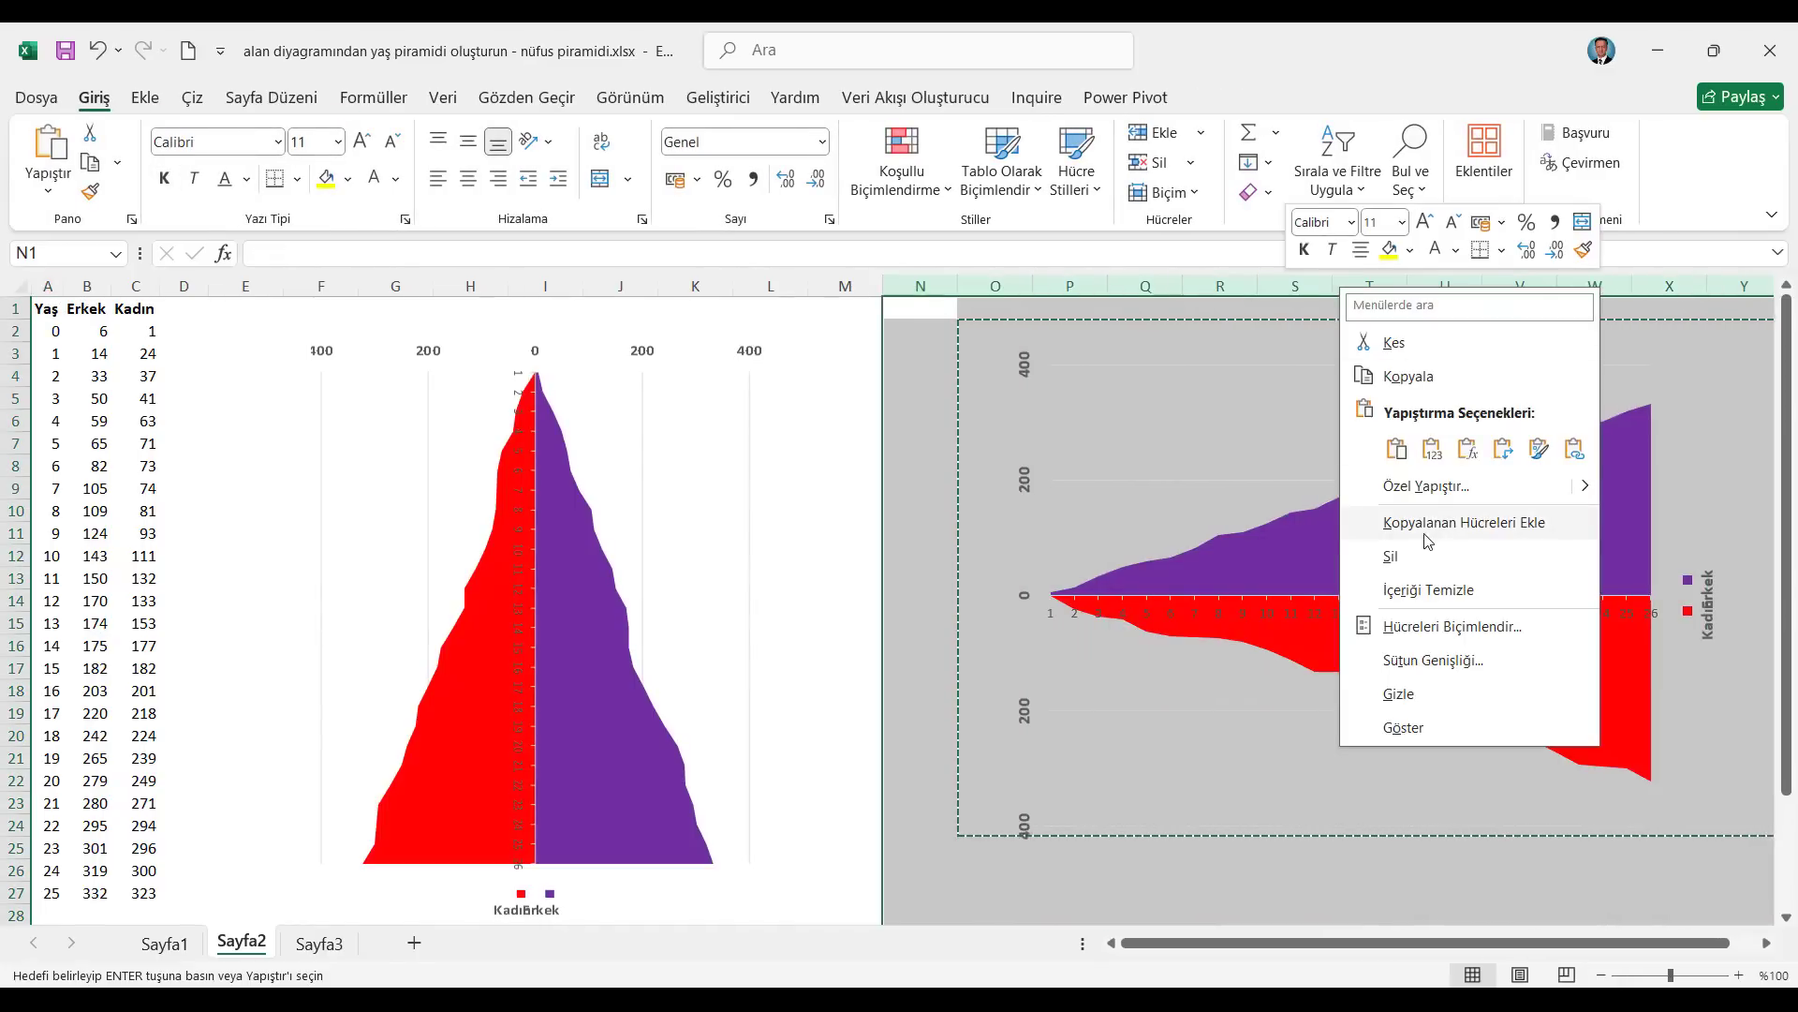
key(Escape)
key(Escape)
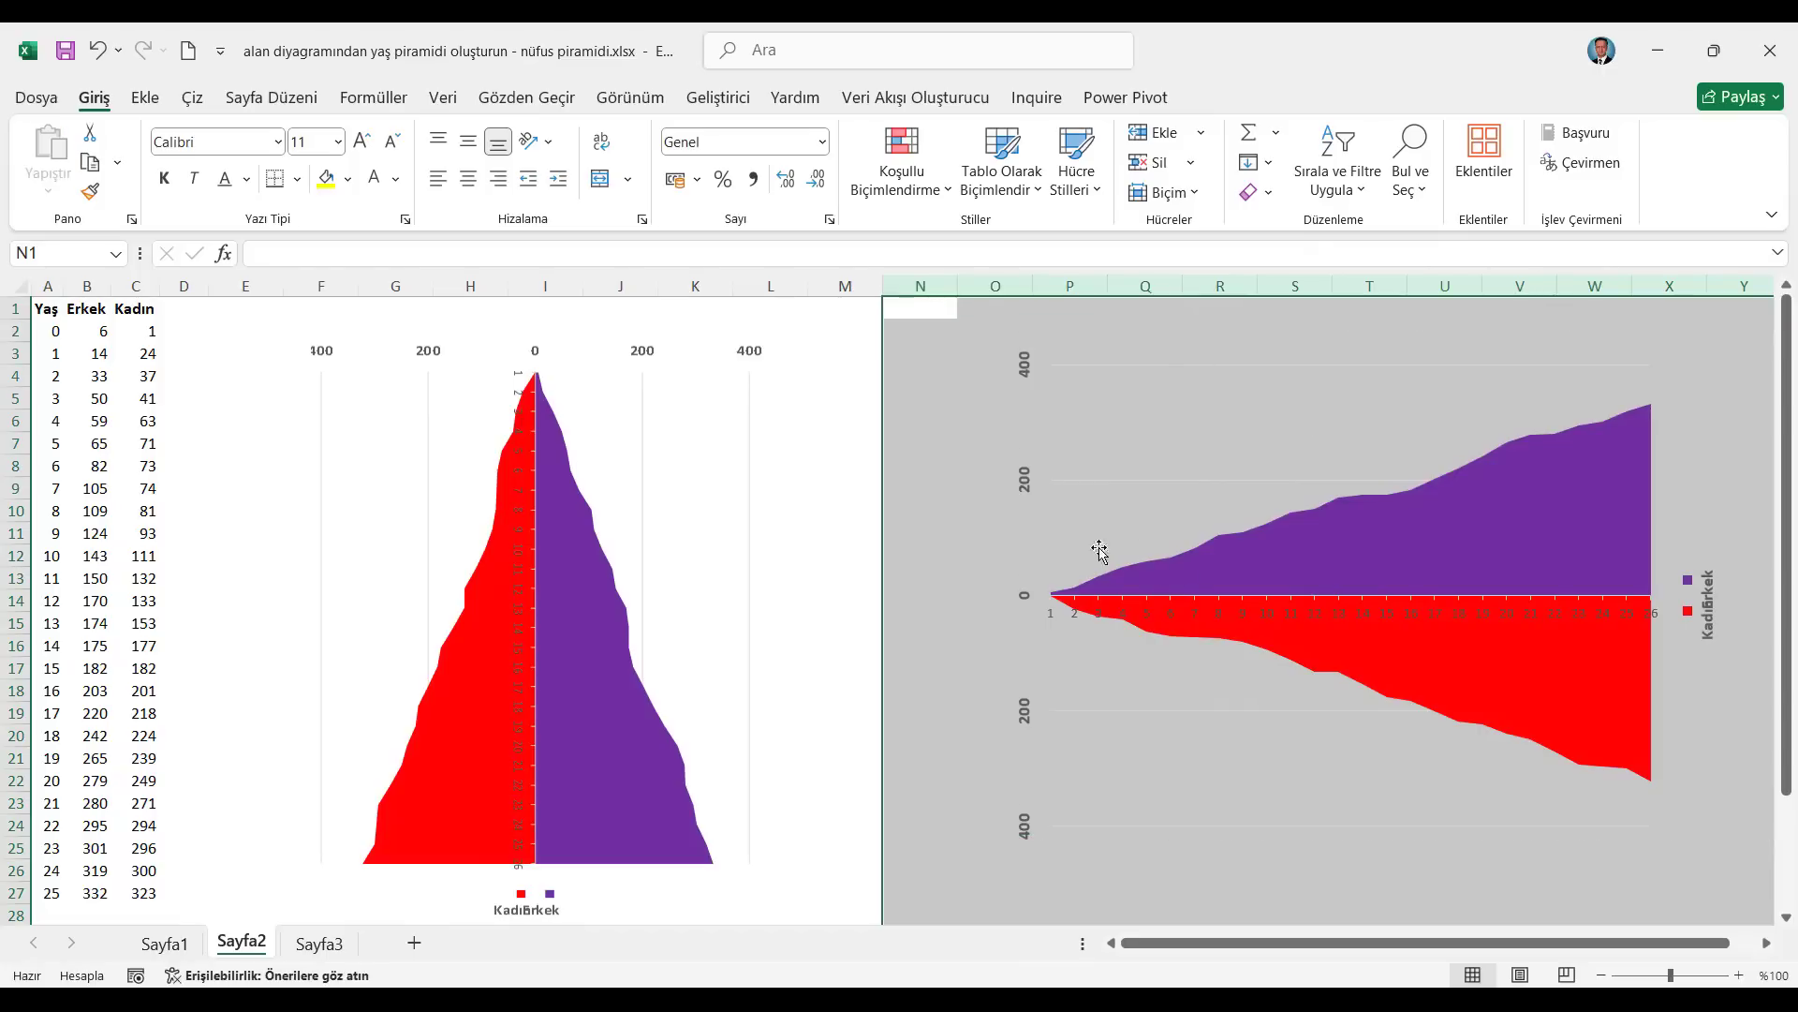
right_click(944, 314)
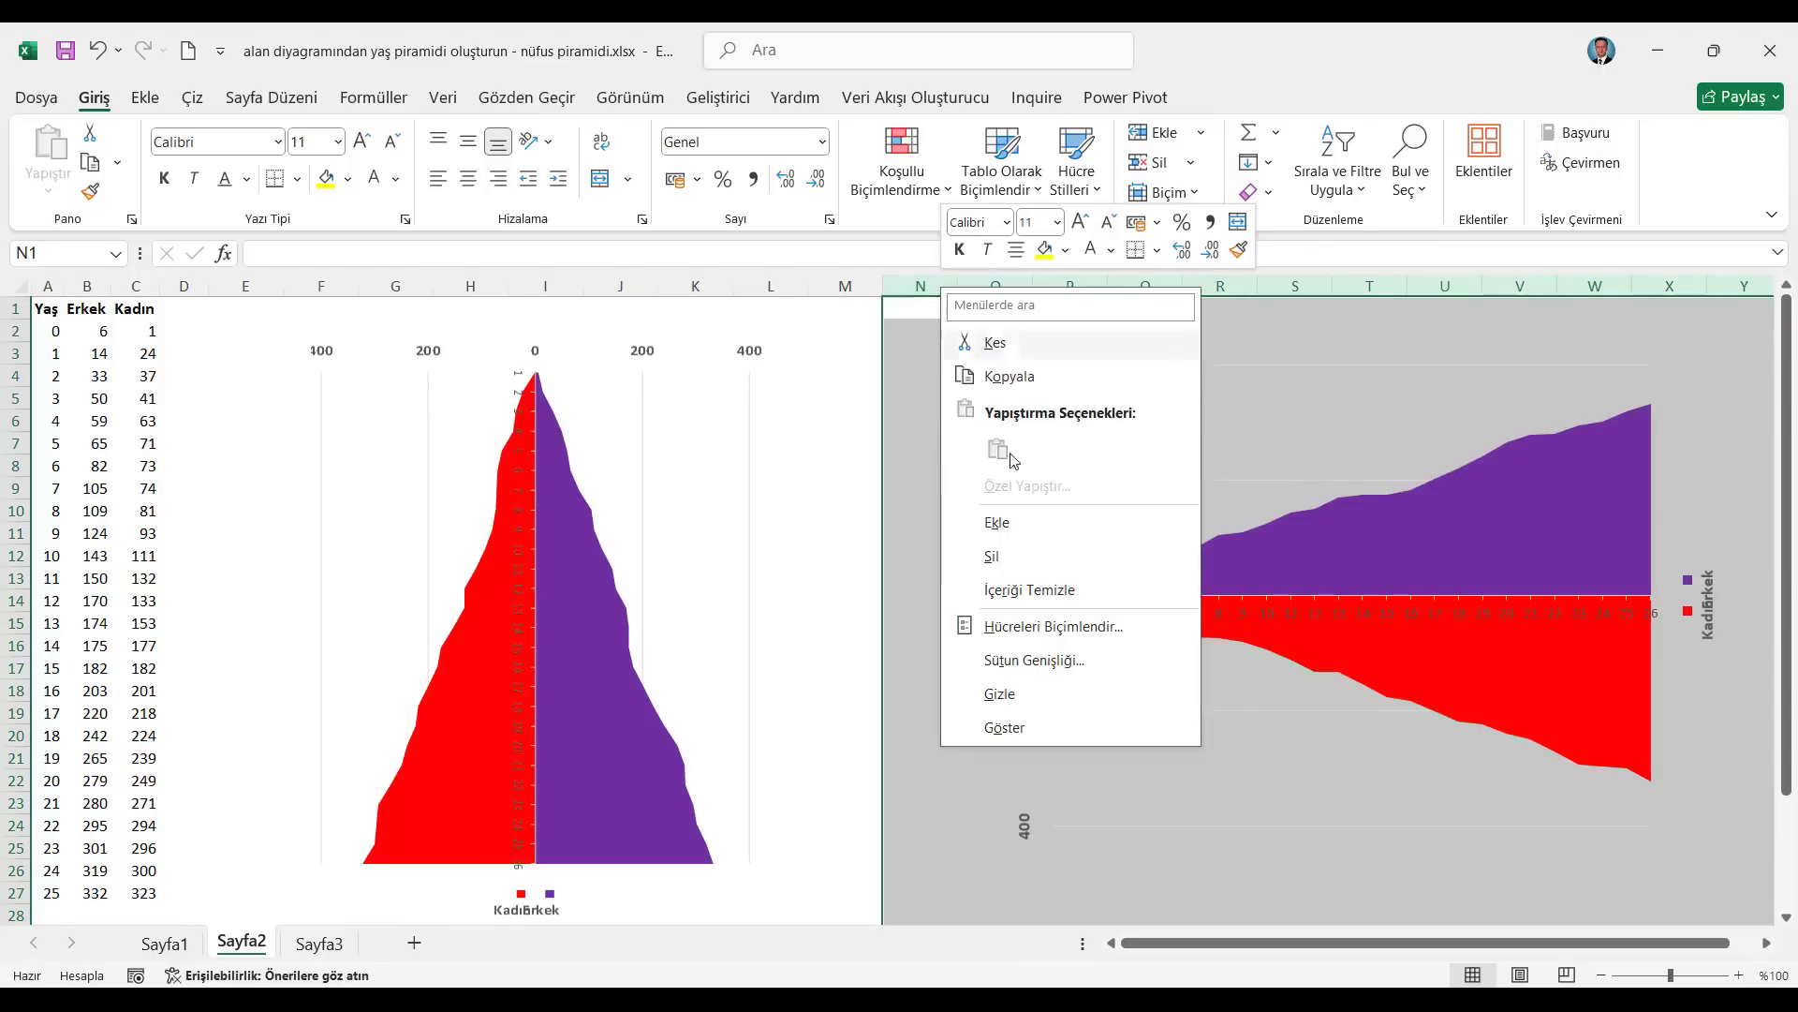
click(1014, 544)
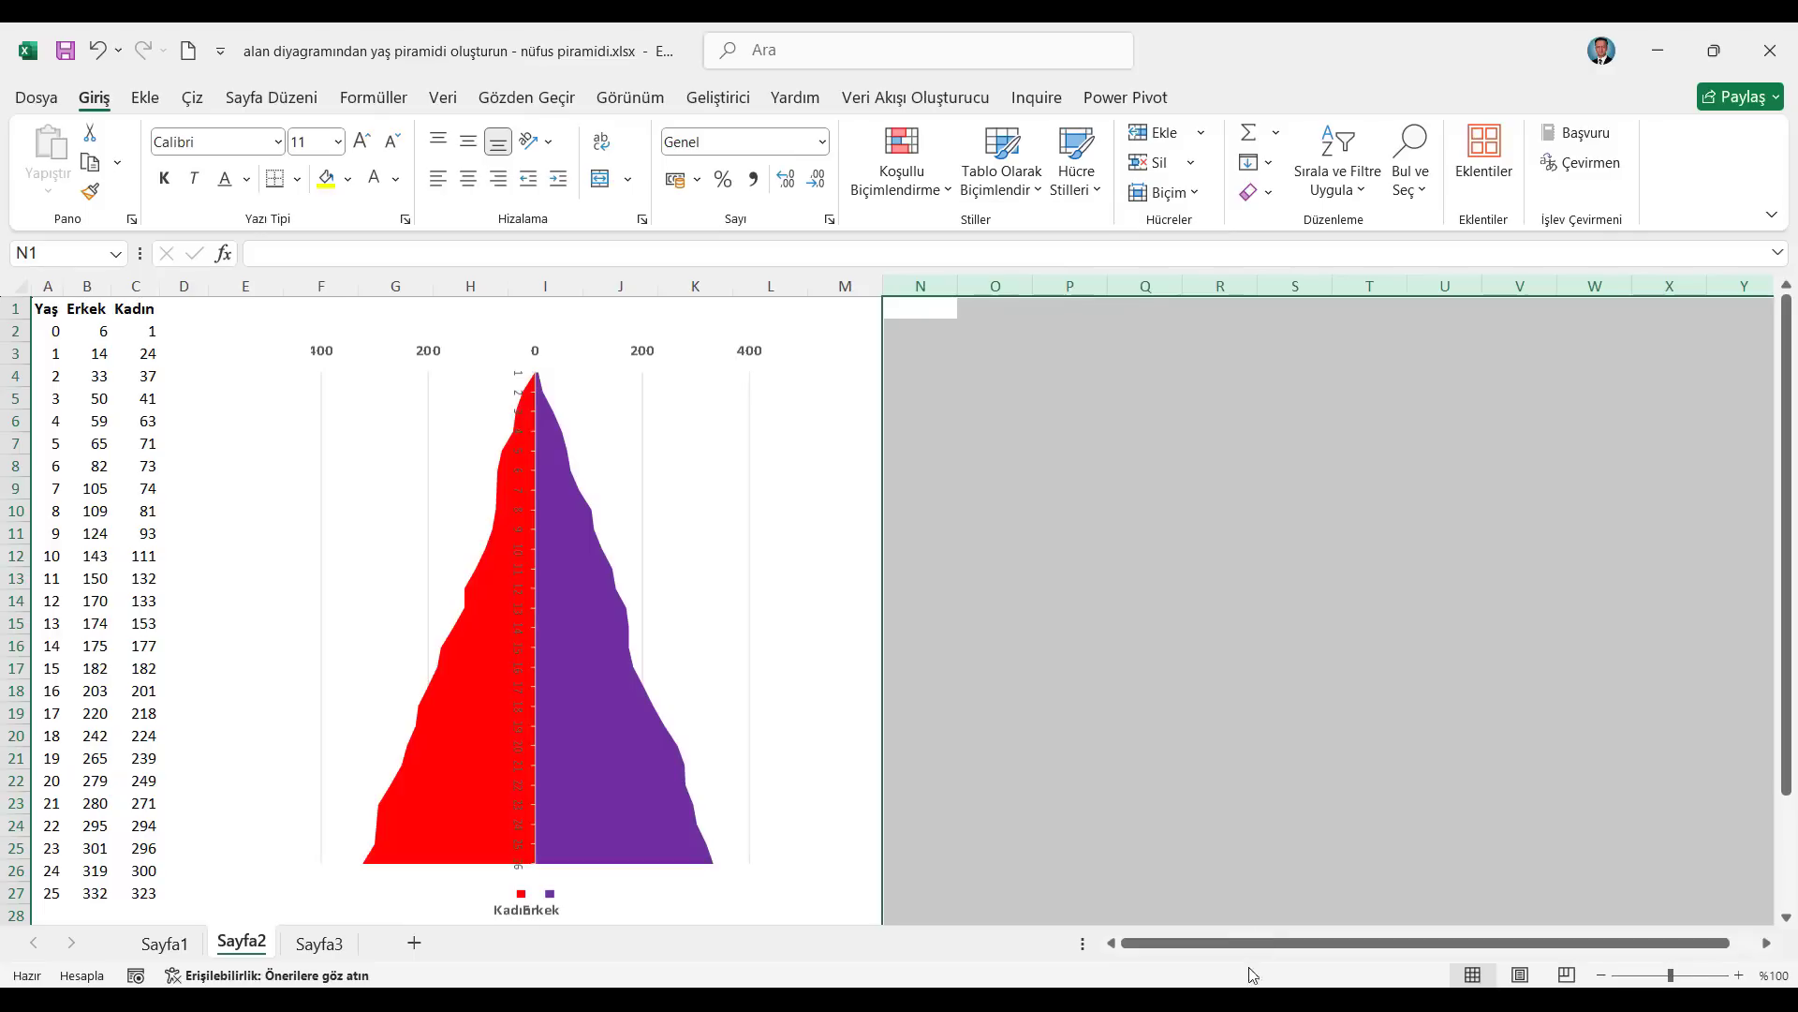
click(42, 309)
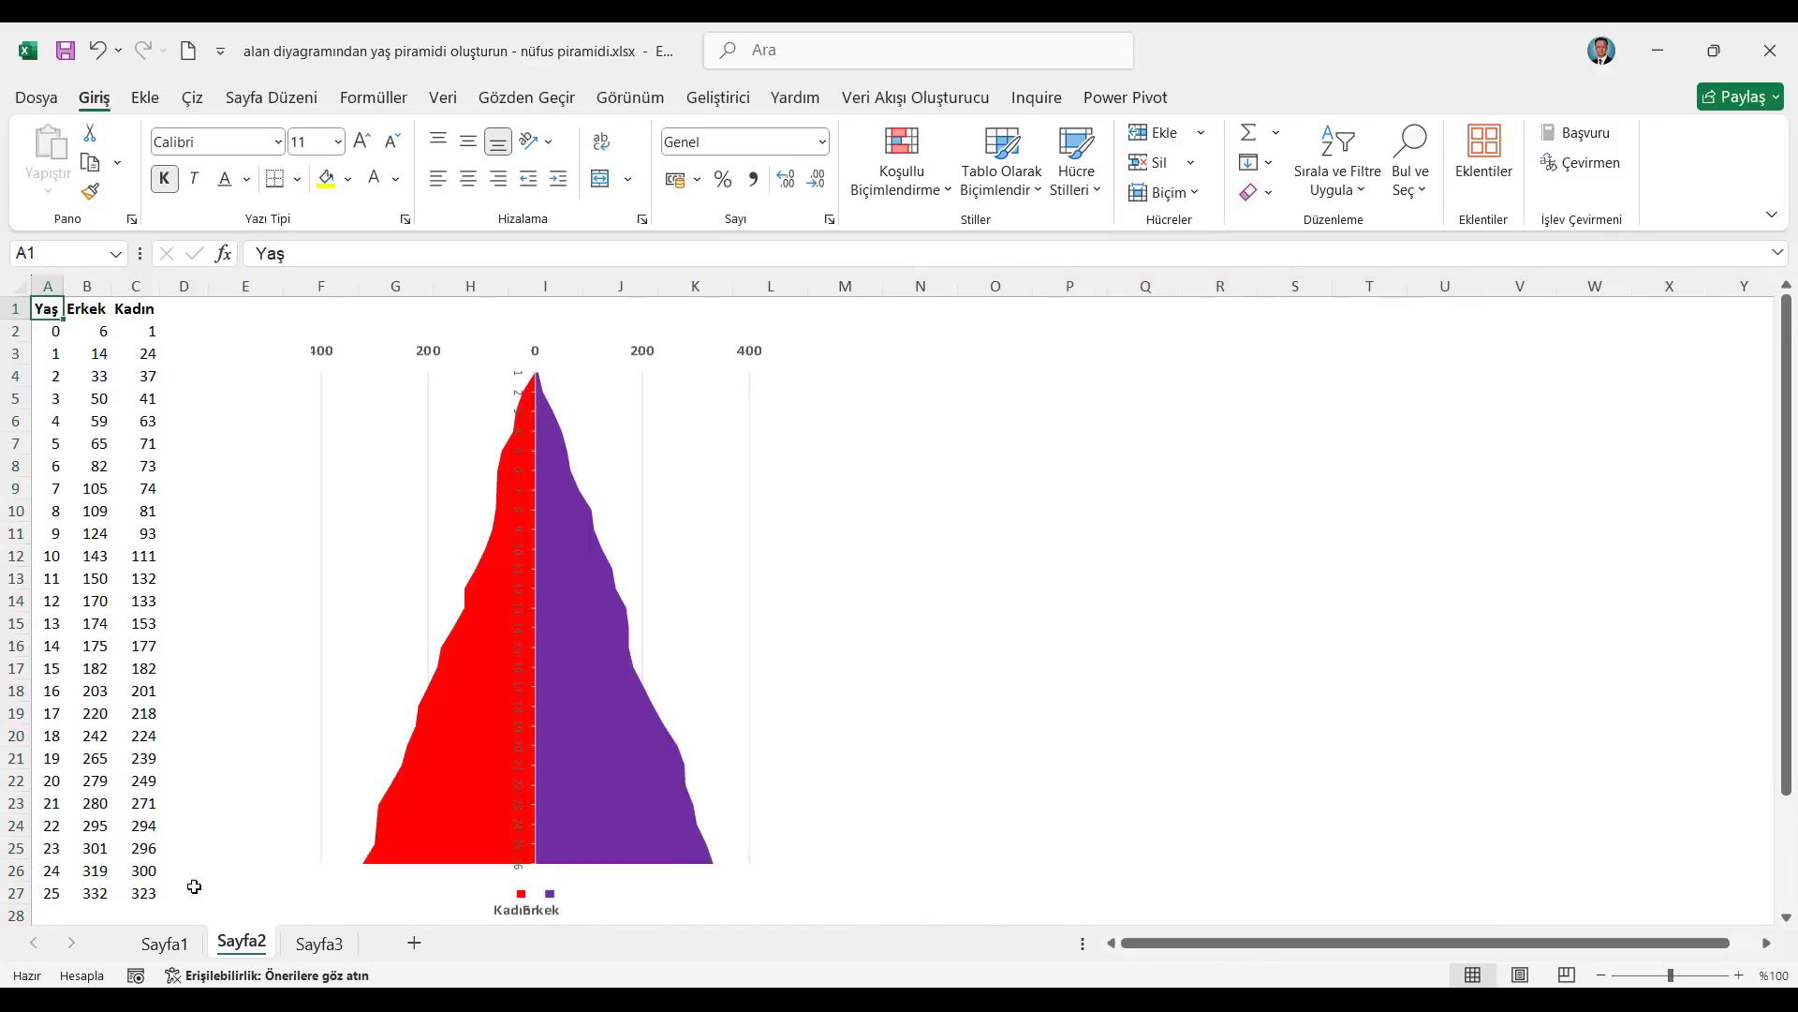
Copy the =RASTGELEARADA(1;10) formulas from B2:C2 of Sayfa1 into B2:C2 of Sayfa2.
click(165, 944)
click(94, 332)
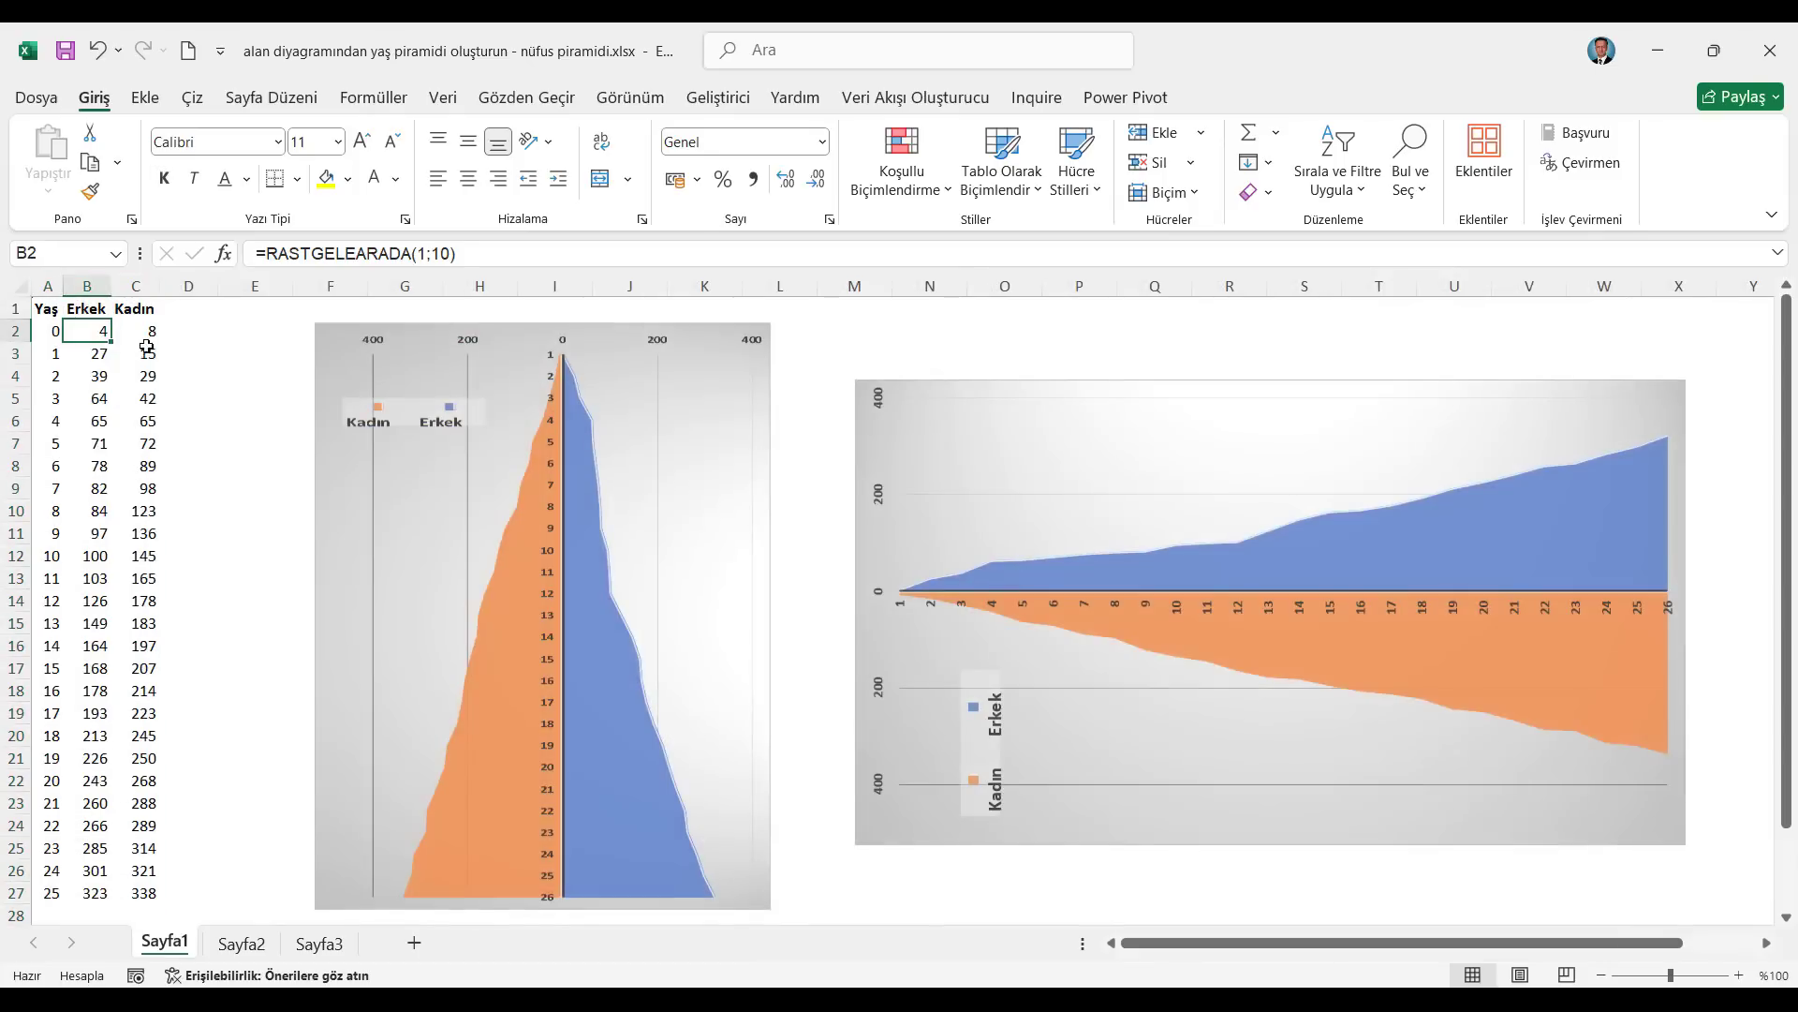
click(147, 332)
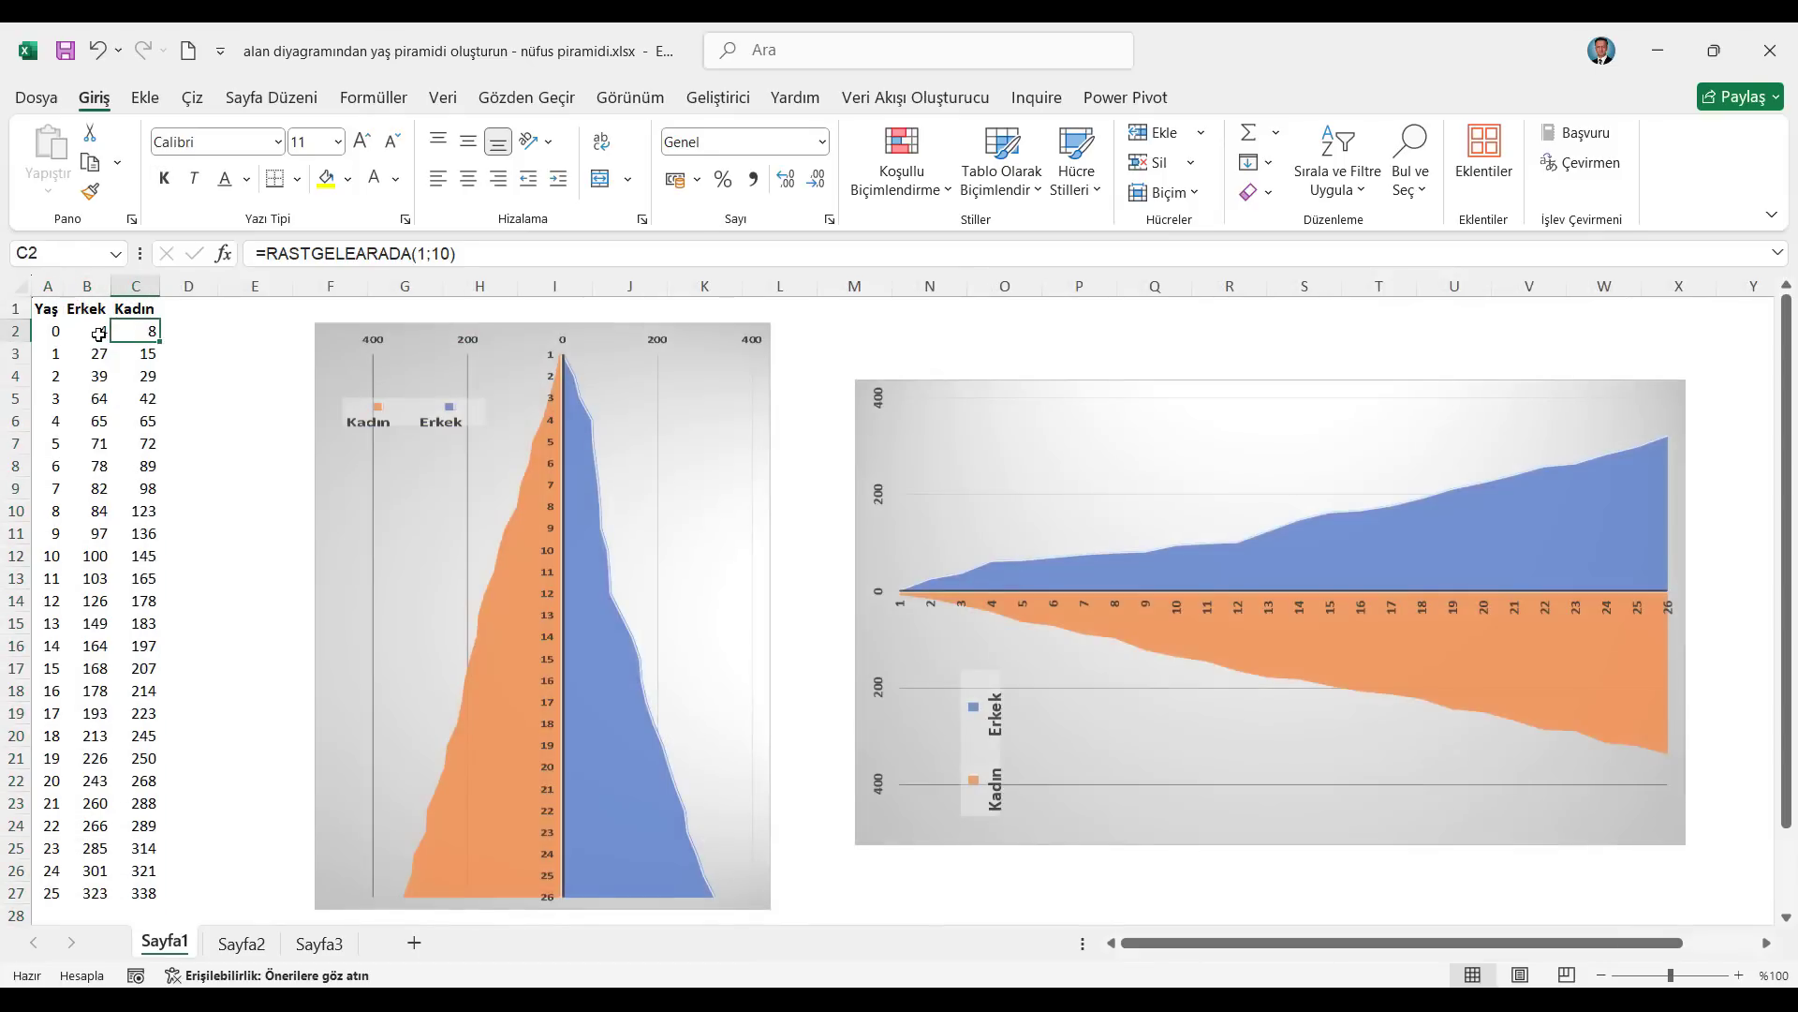
drag(98, 334, 150, 333)
key(ctrl+c)
click(319, 943)
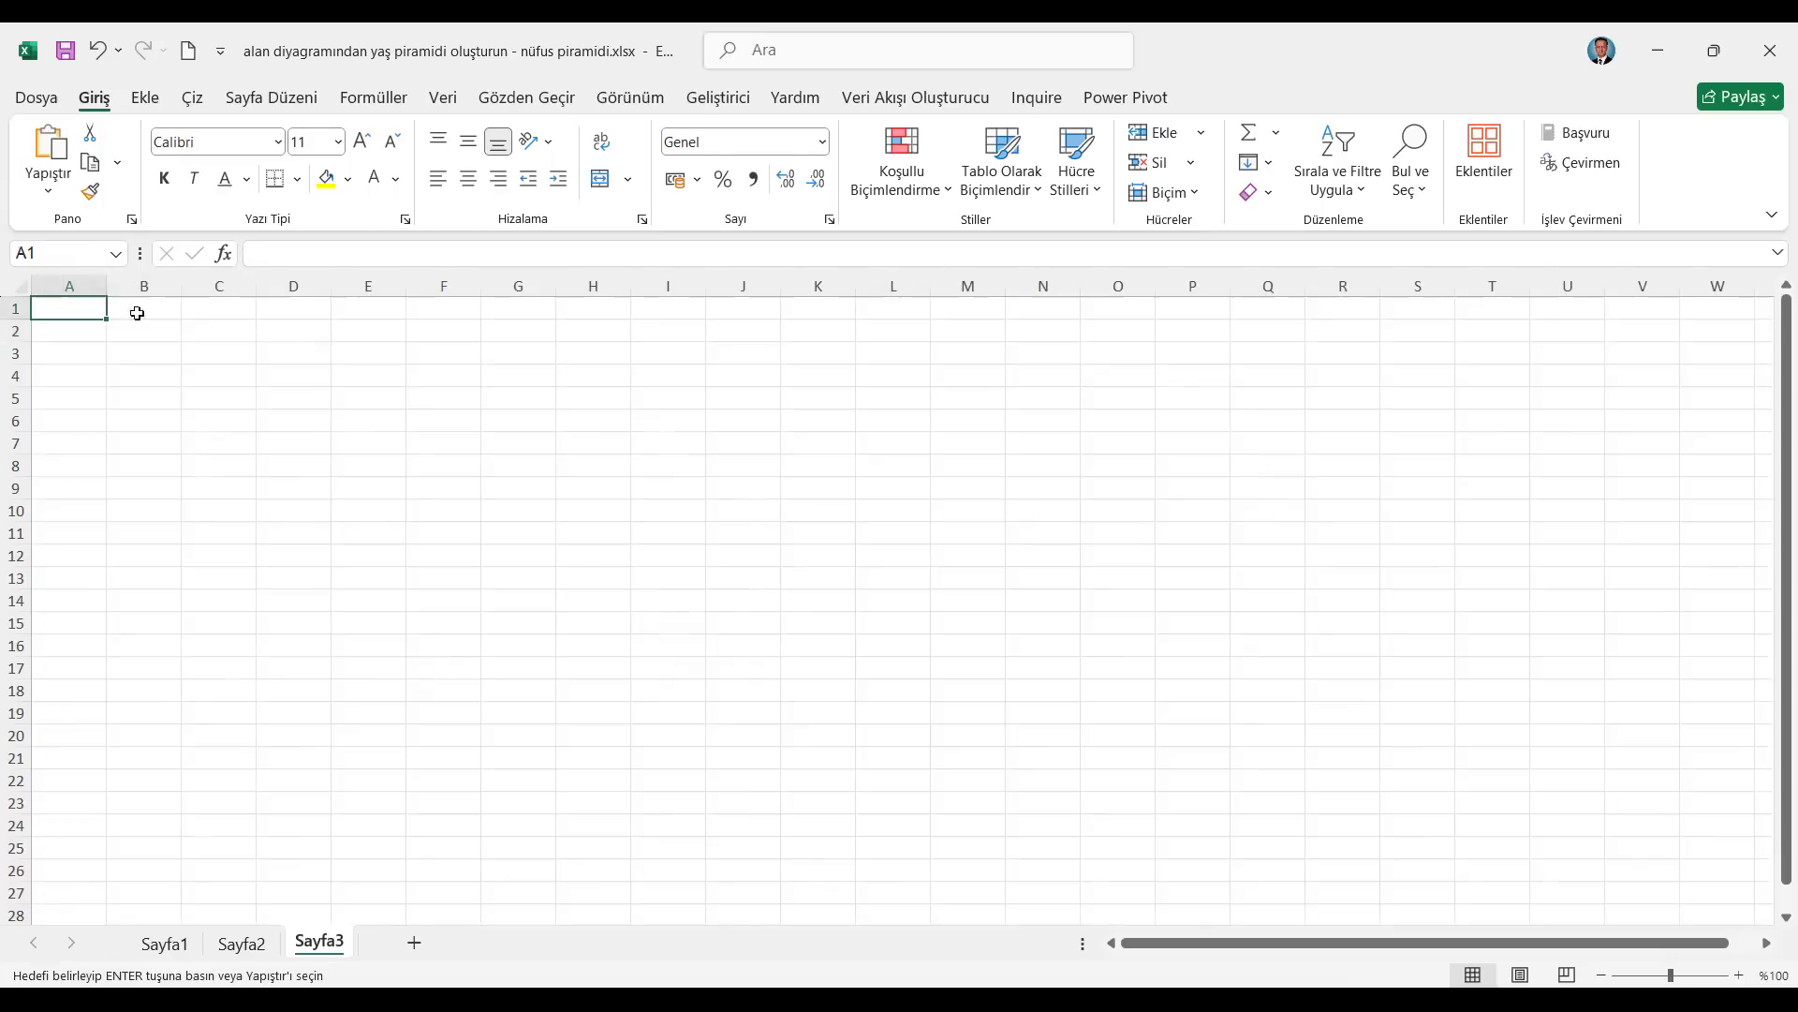
click(246, 944)
click(101, 335)
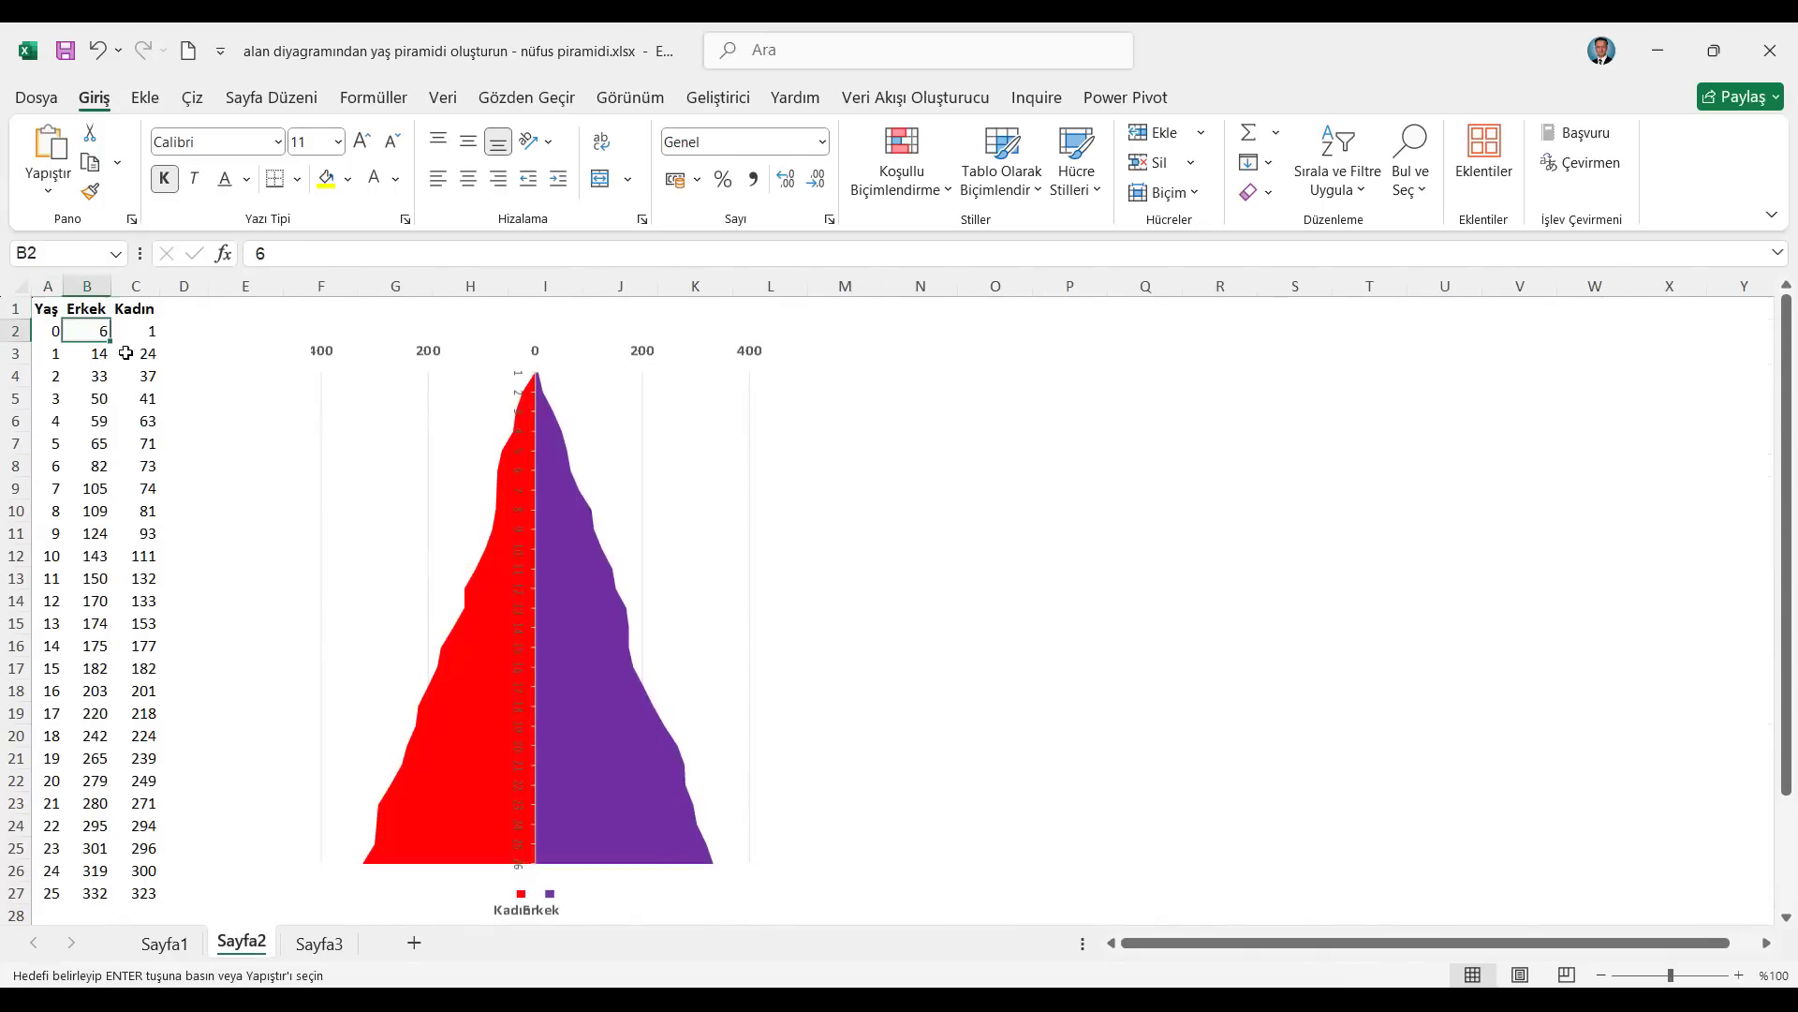
key(ctrl+v)
Copy the =B2+RASTGELEARADA(1;25) formulas from B3:C3 of Sayfa1 into Sayfa2 and fill them down to row 27.
click(165, 944)
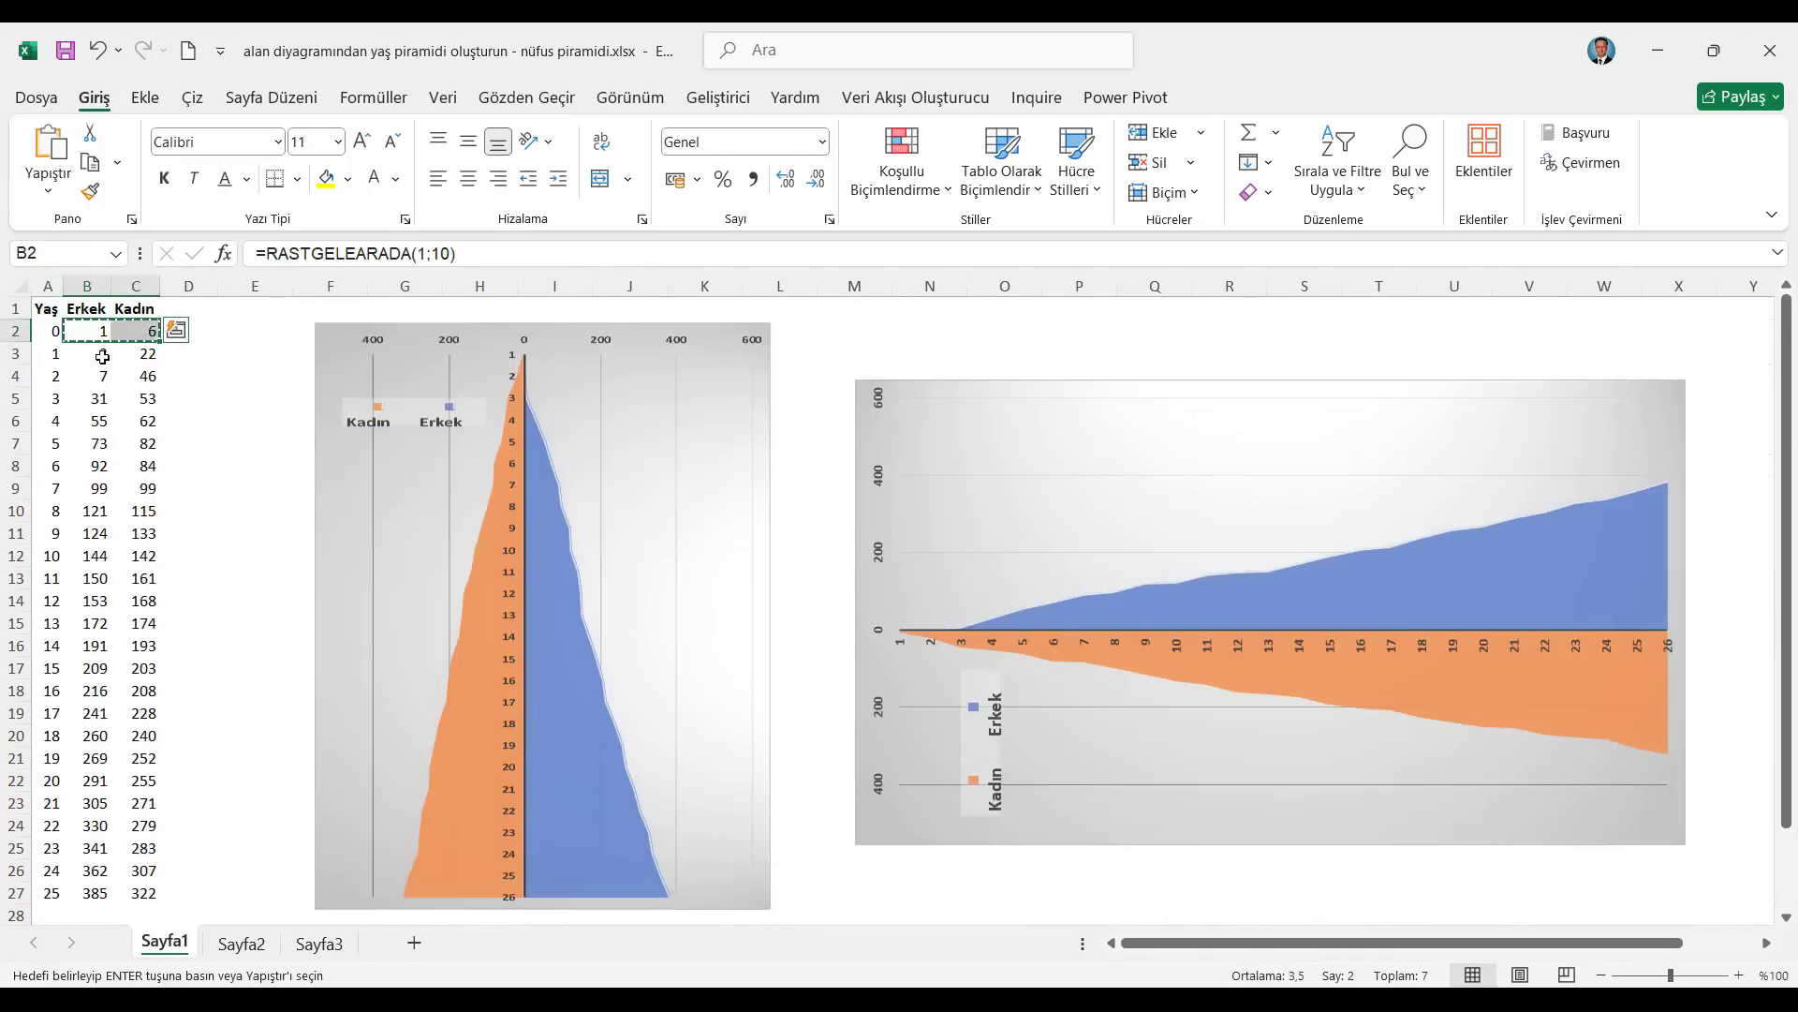
drag(99, 354, 133, 356)
key(ctrl+v)
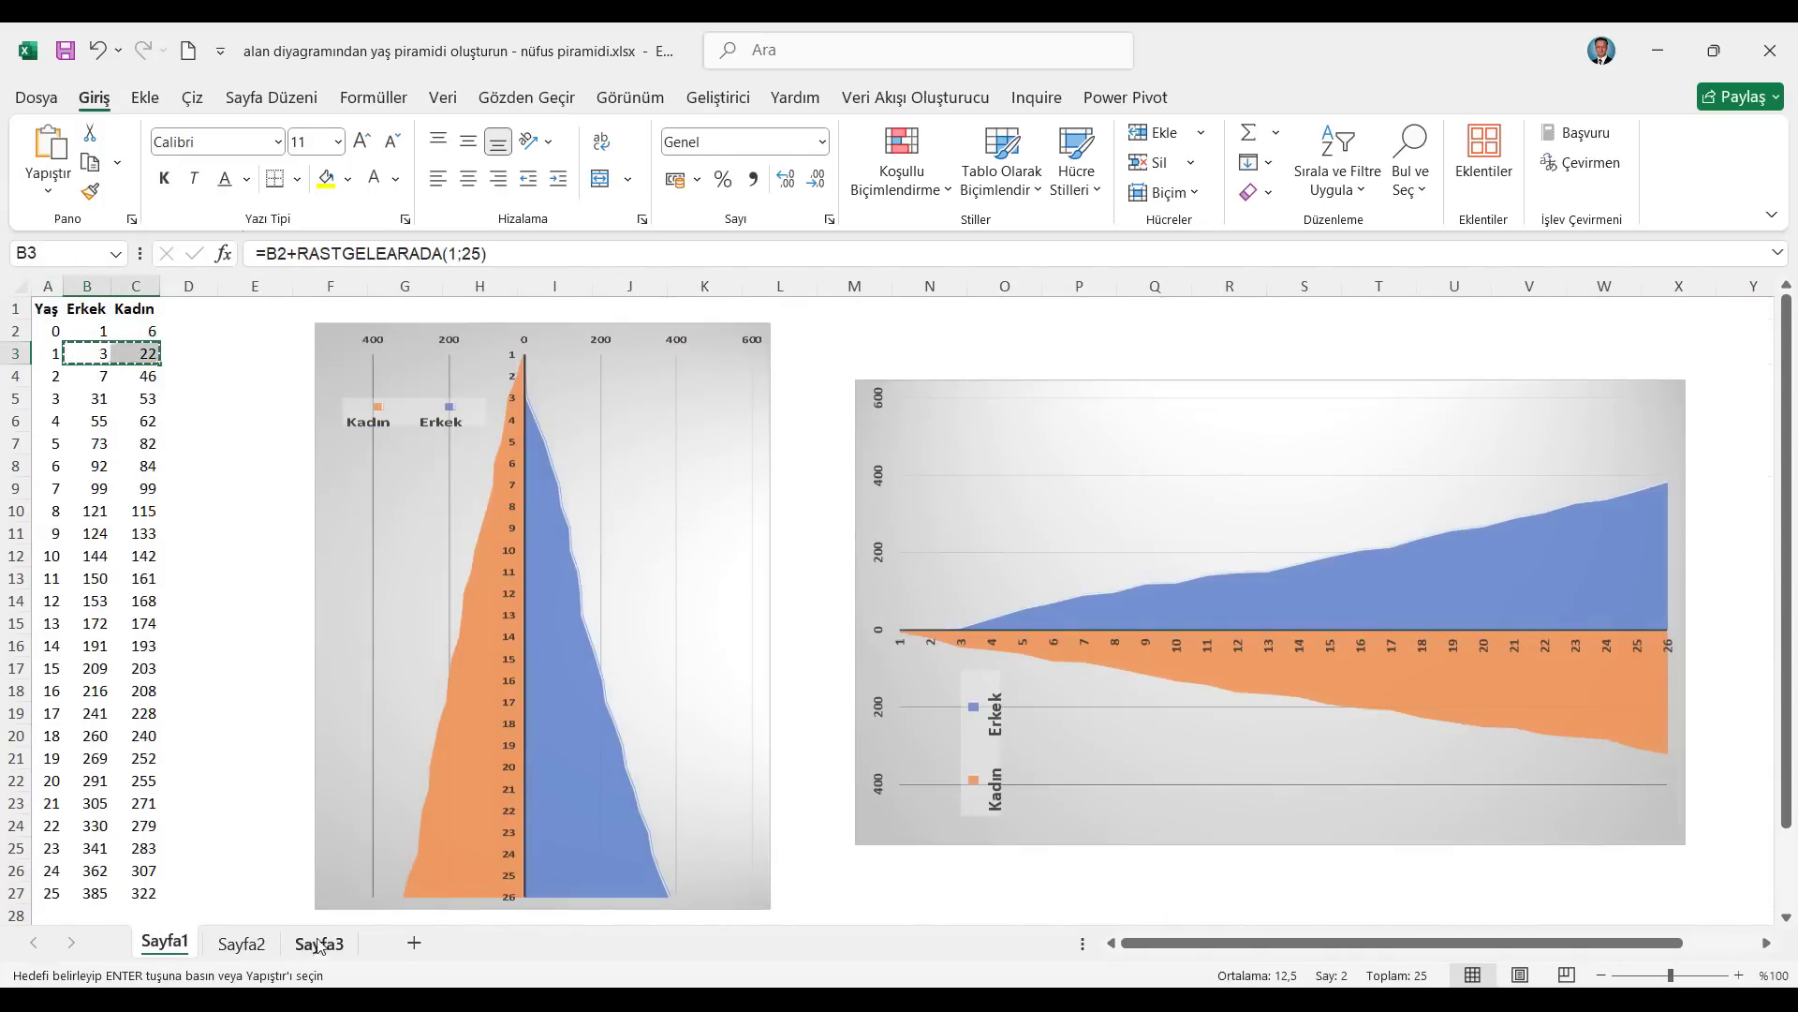
click(320, 943)
click(241, 943)
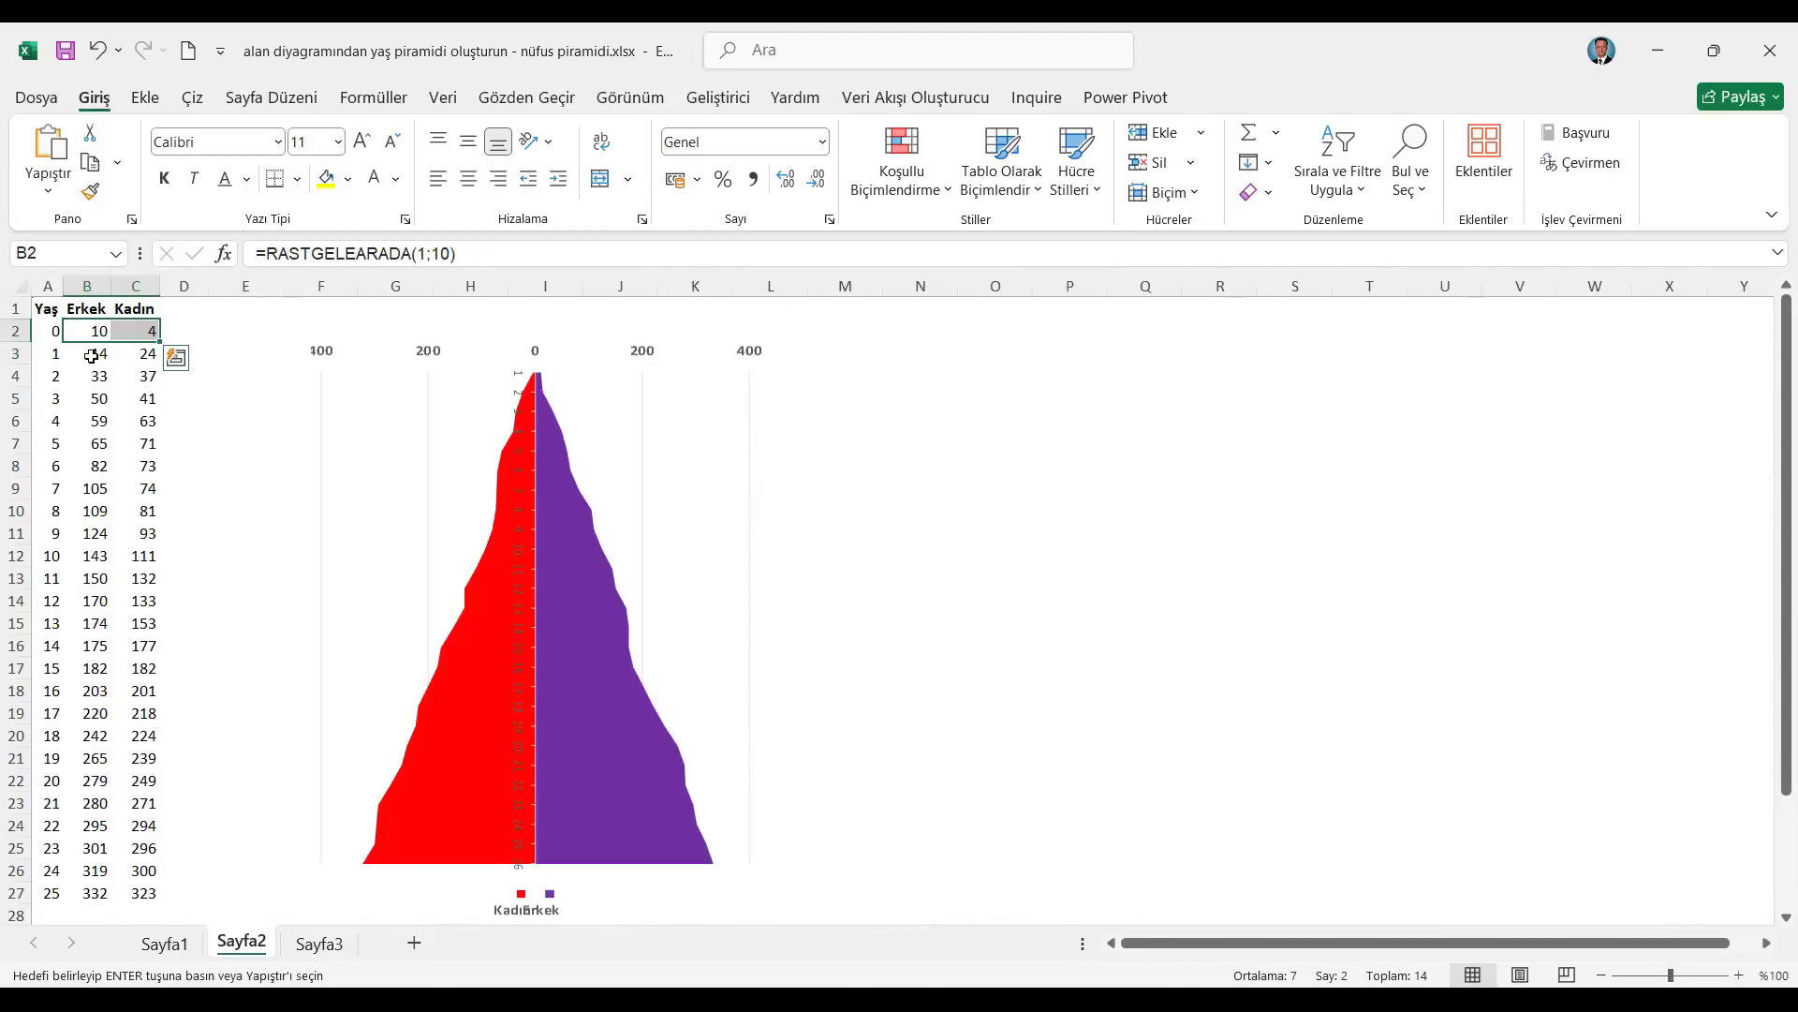
drag(91, 356, 149, 365)
key(ctrl+v)
double_click(158, 365)
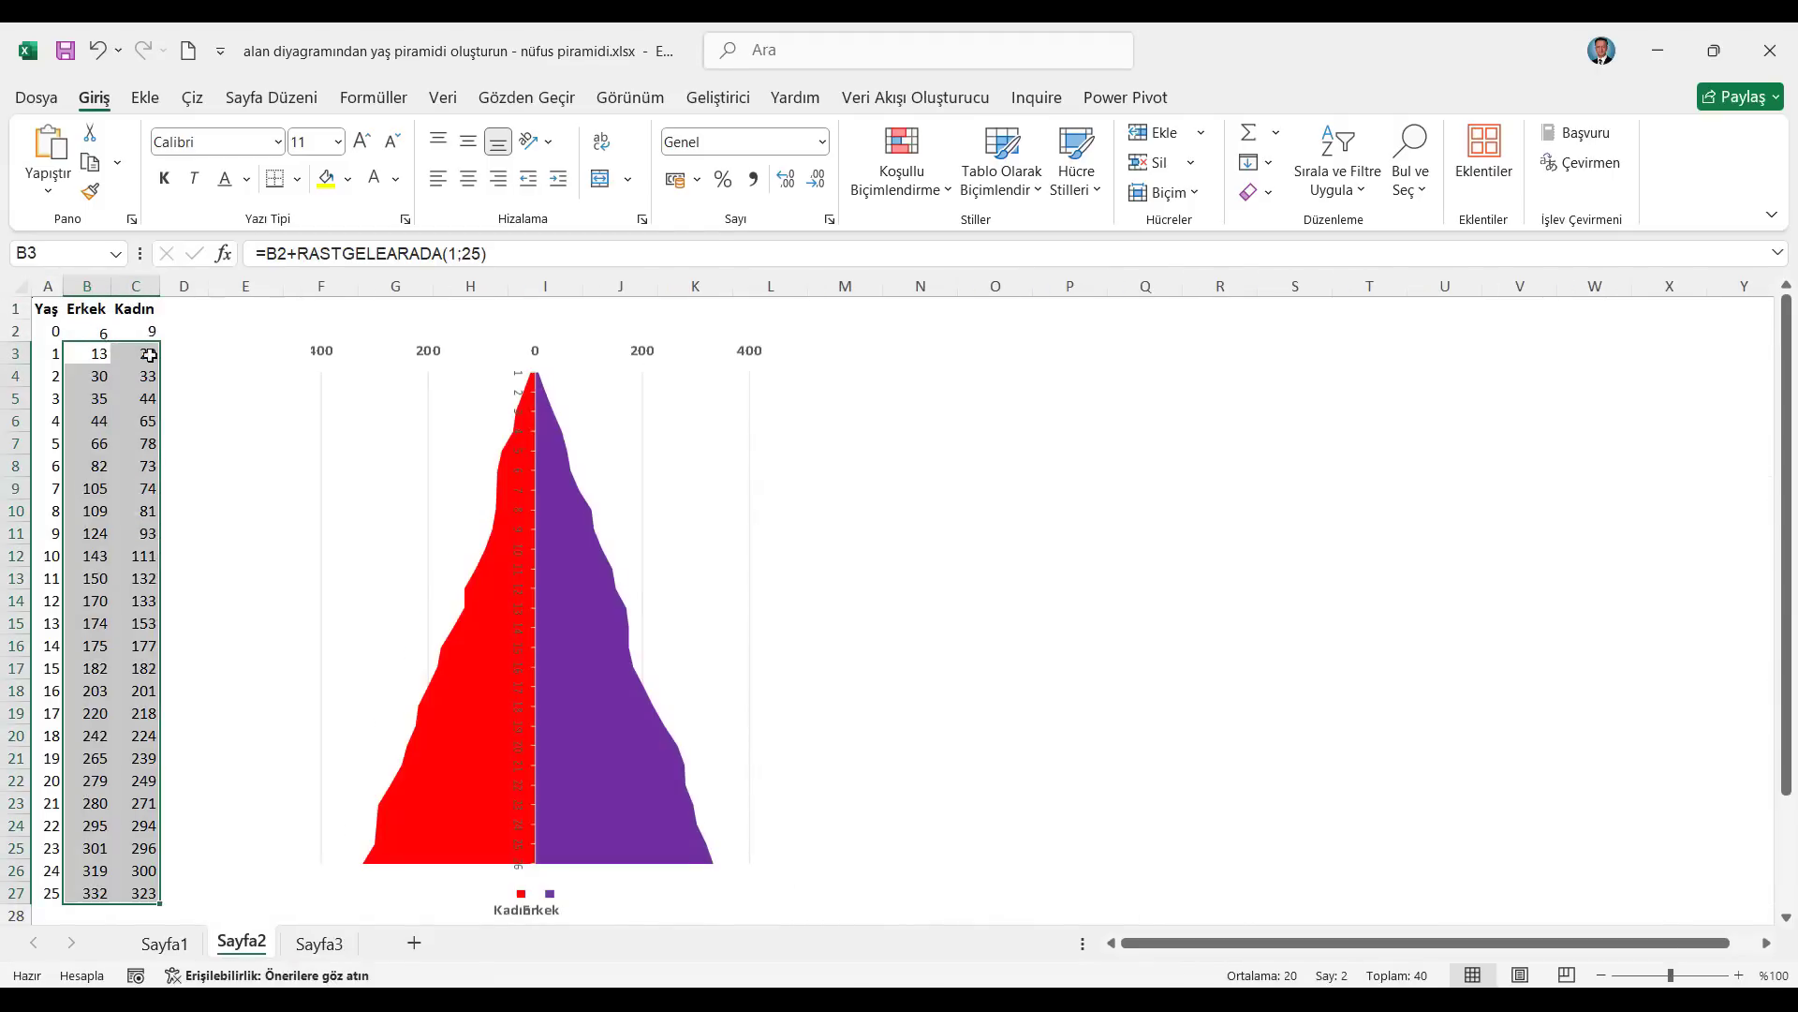
Select cell A1 and recalculate the random Erkek and Kadın values three times to test the linked pyramid.
key(ctrl+Home)
click(373, 97)
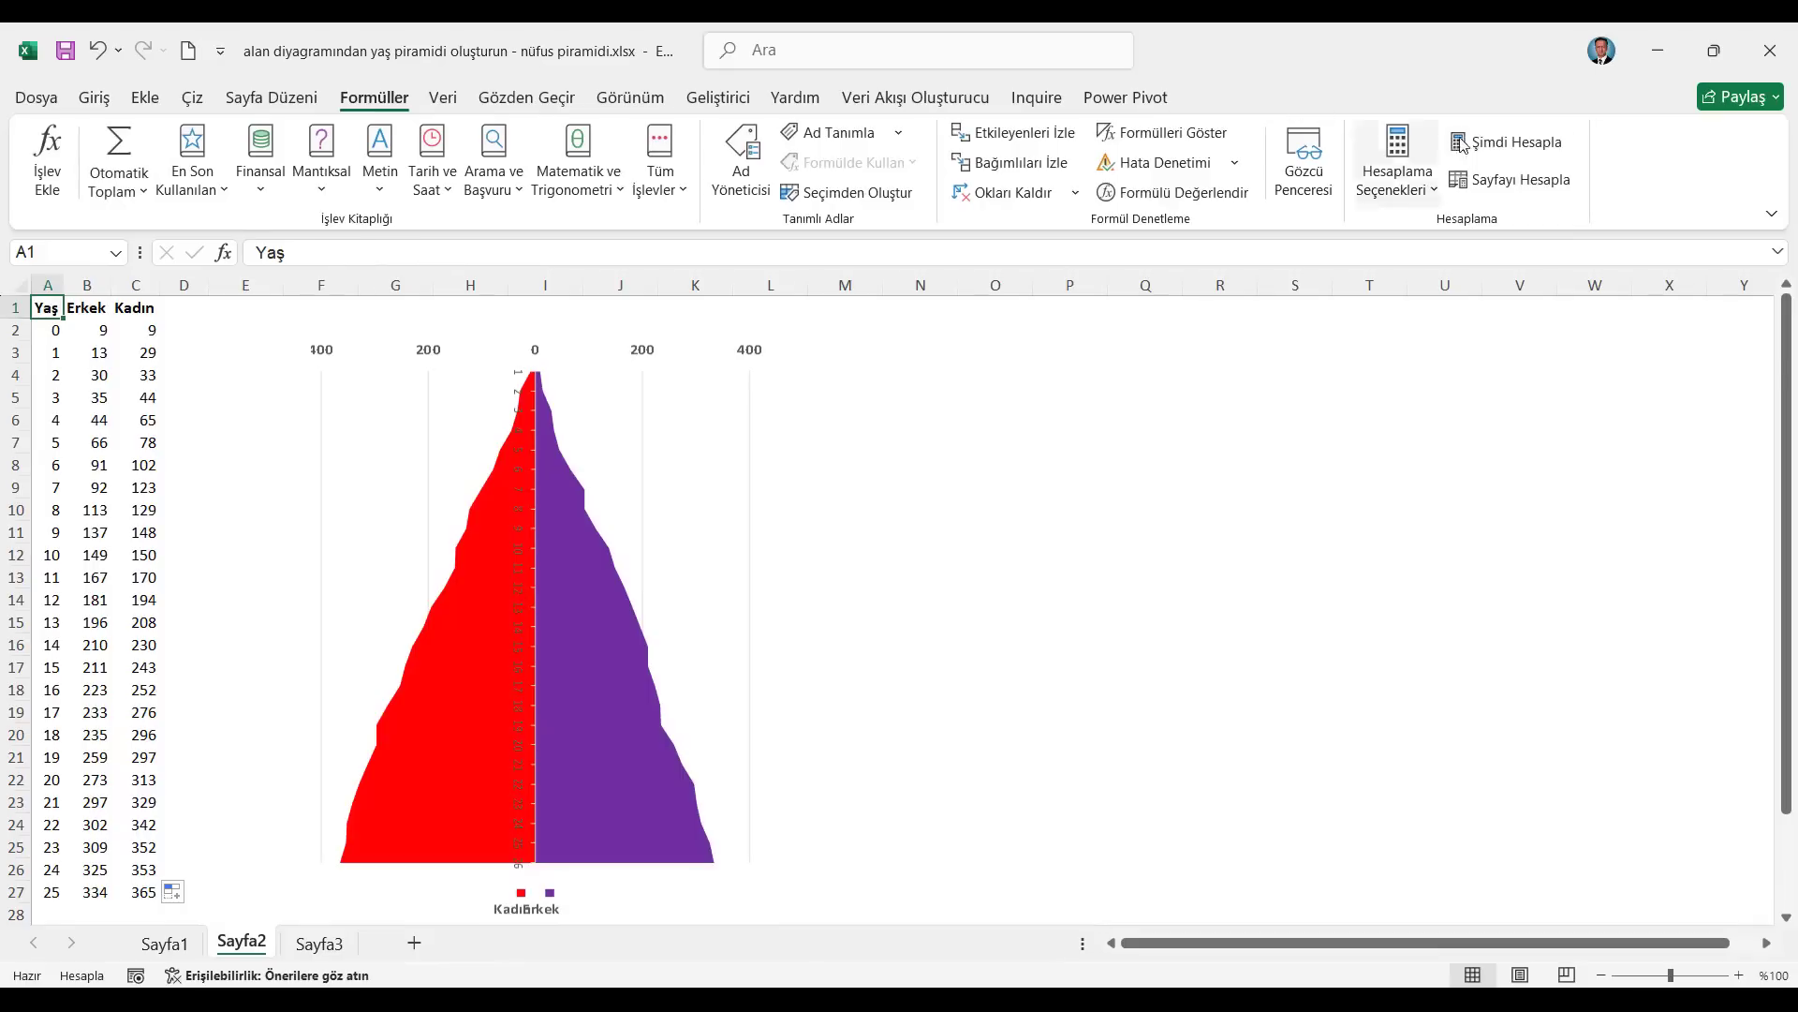
click(1493, 145)
click(1494, 146)
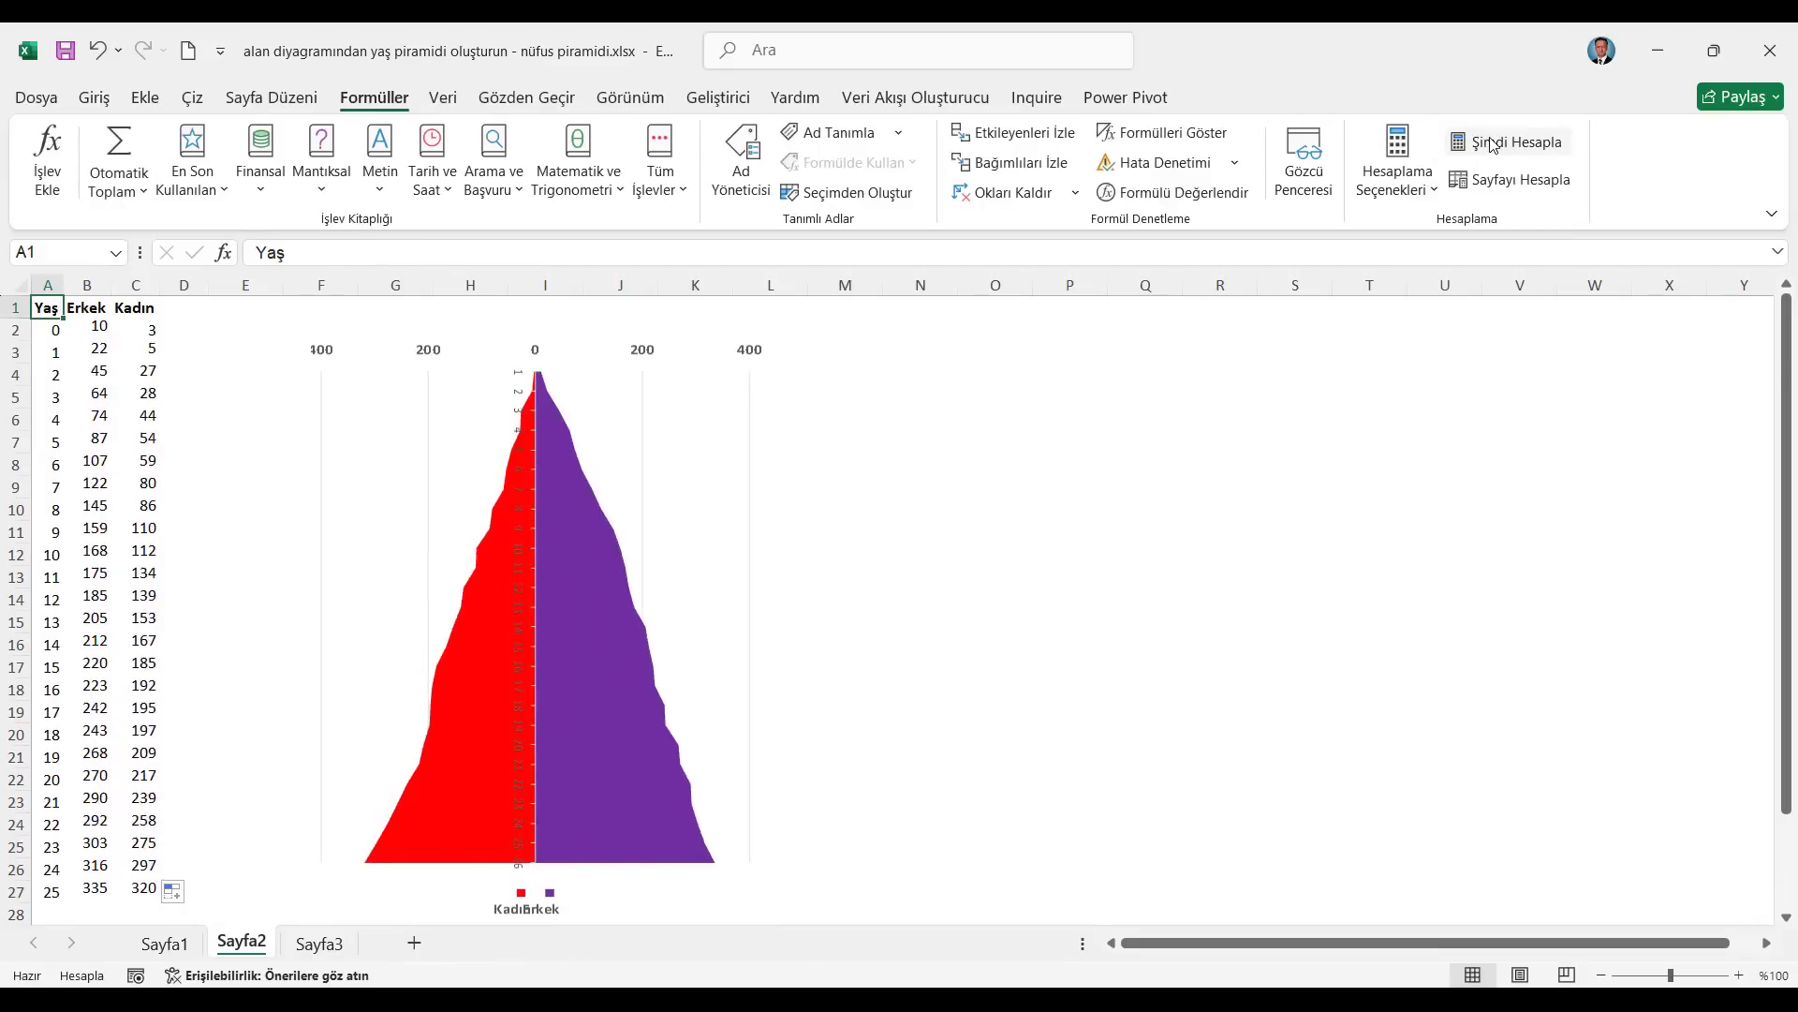
click(1493, 145)
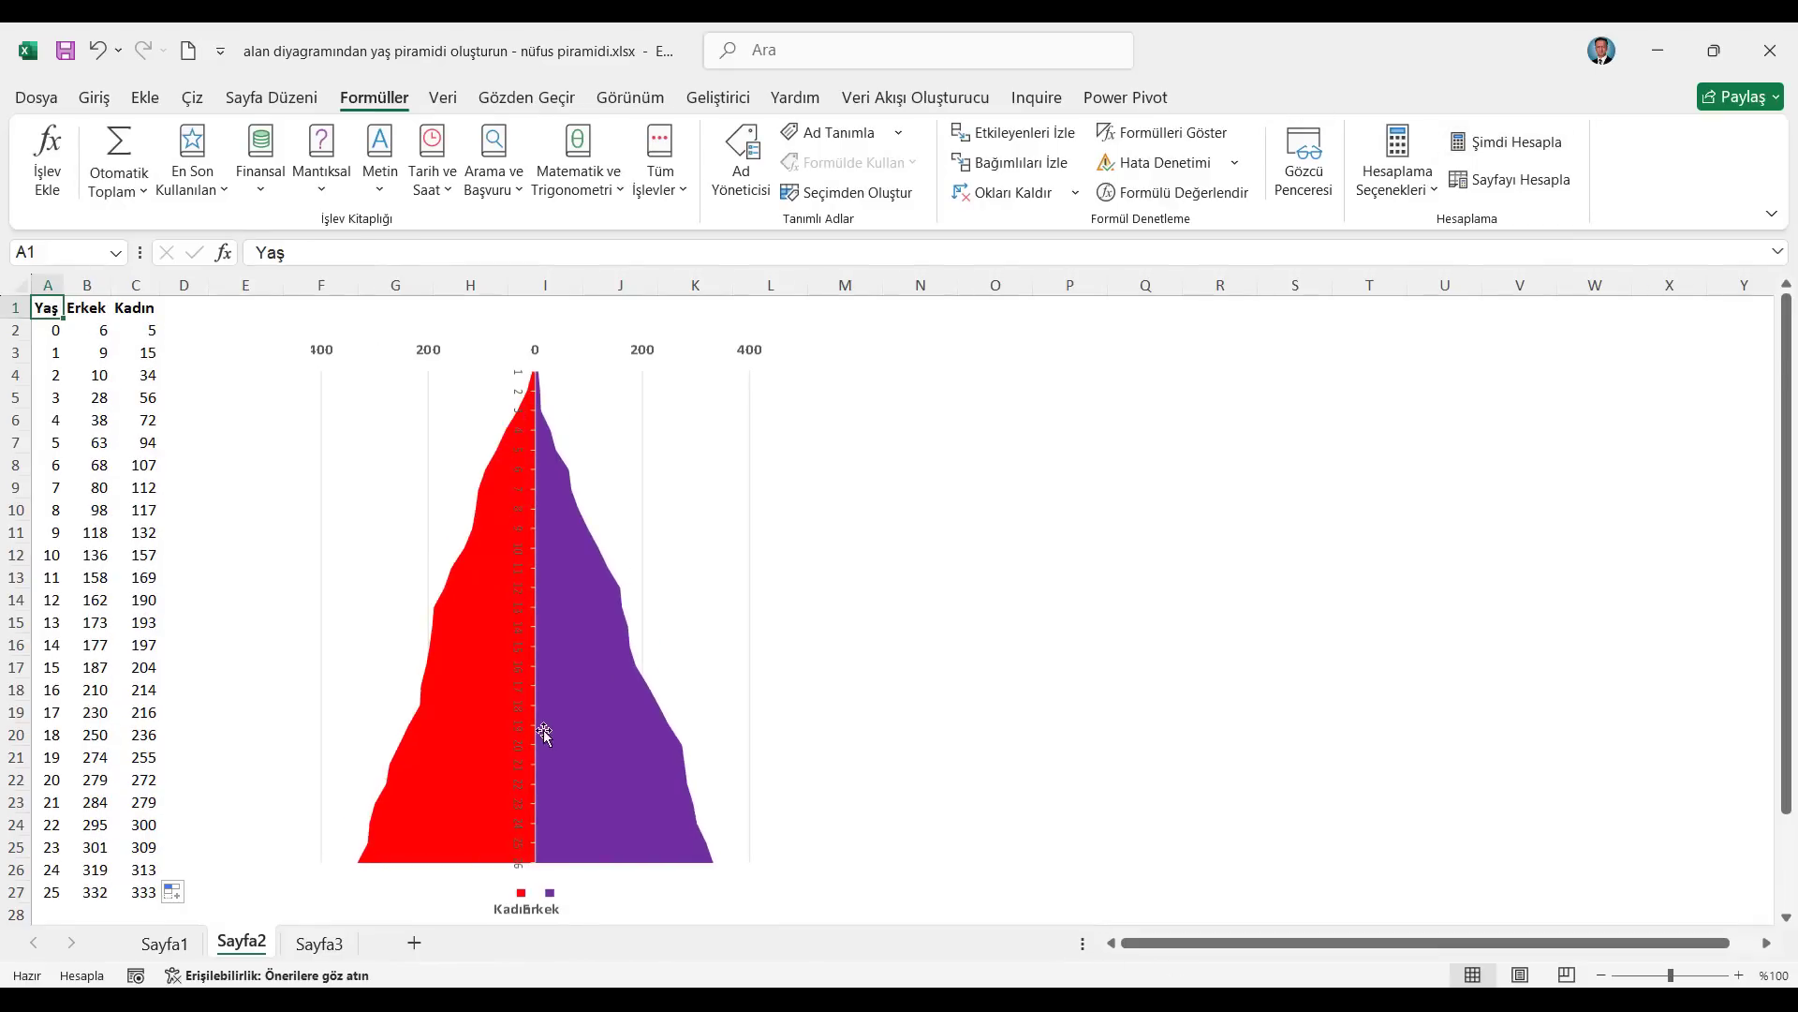
Set the font color of the original area chart's horizontal category axis labels to white.
drag(1192, 958, 1206, 956)
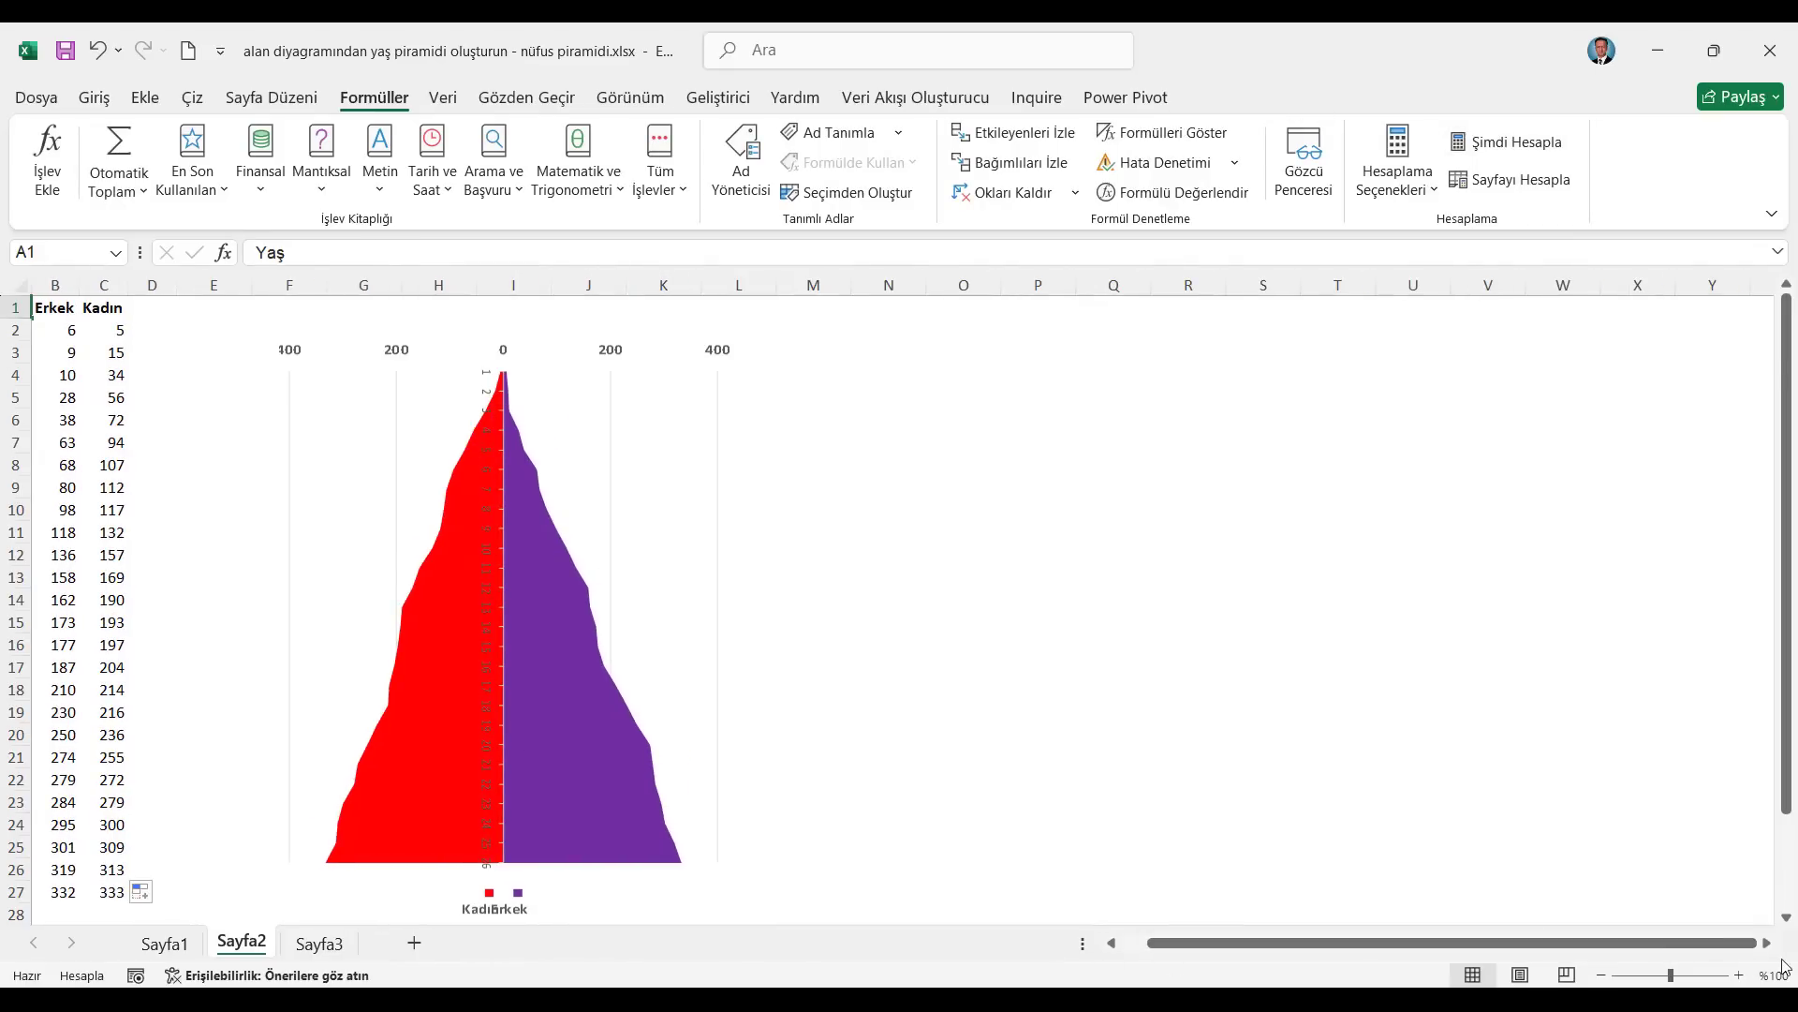
click(1767, 943)
click(1769, 944)
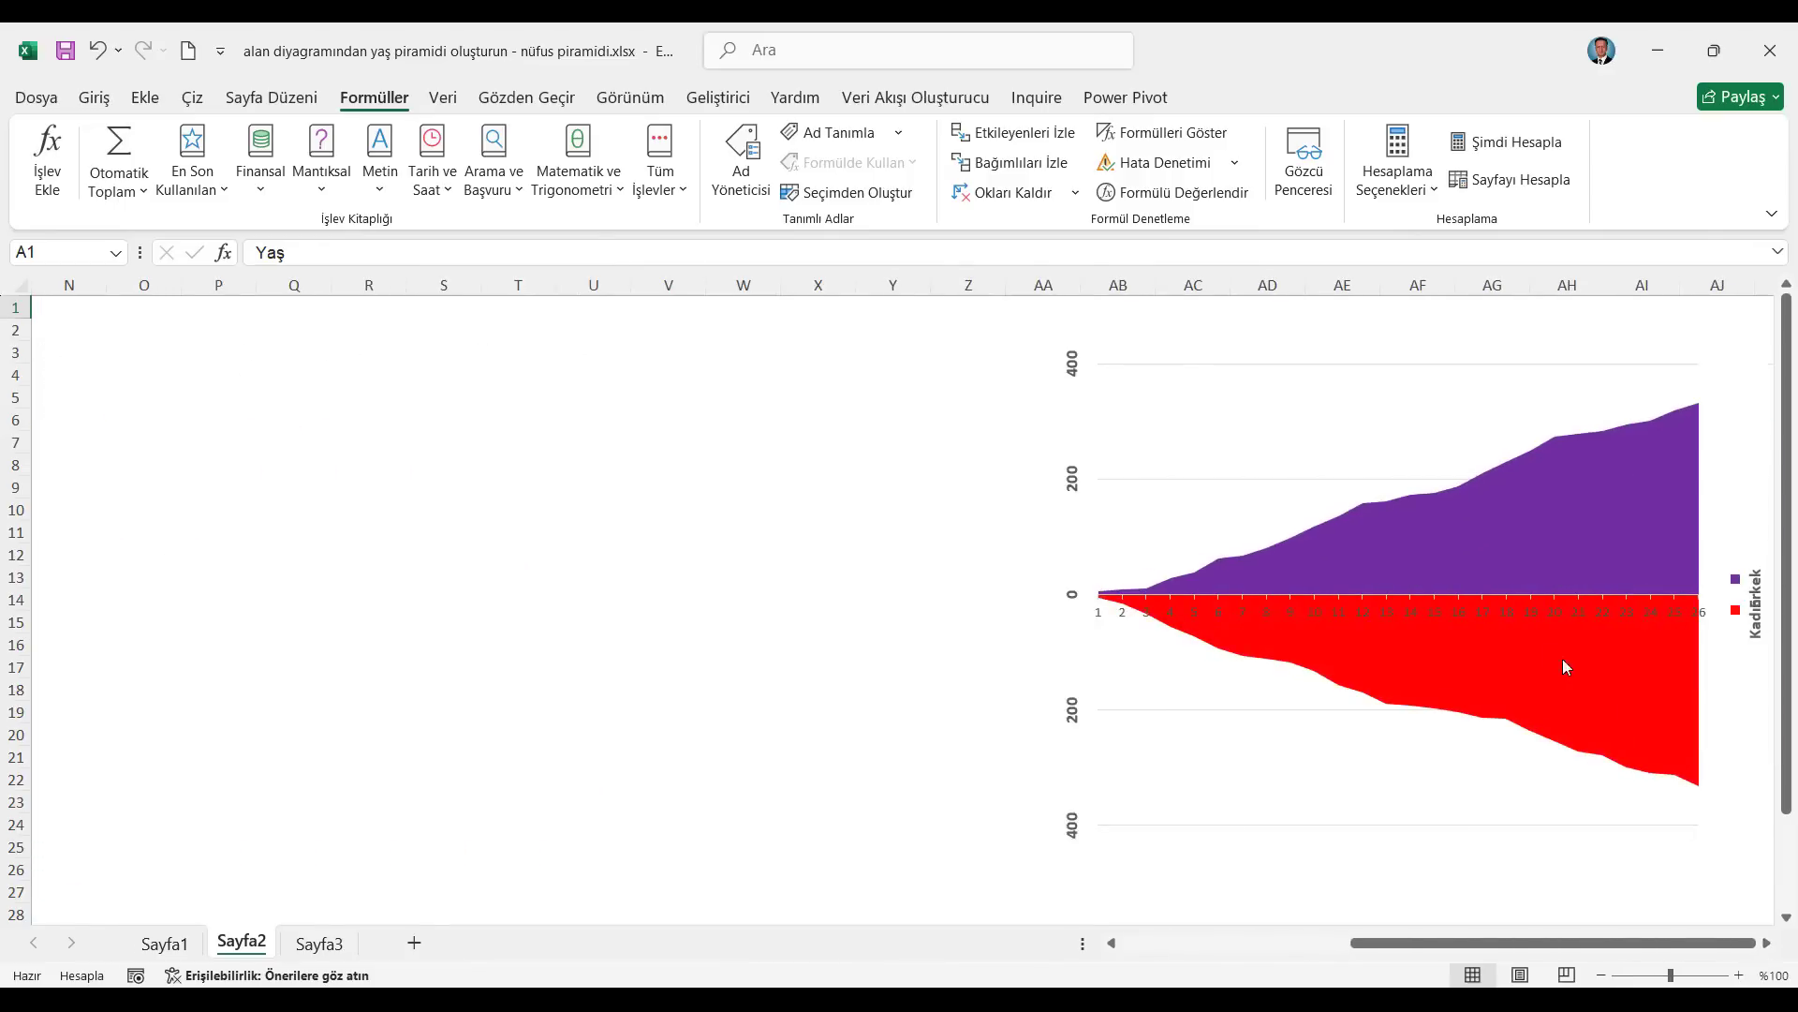
click(1514, 609)
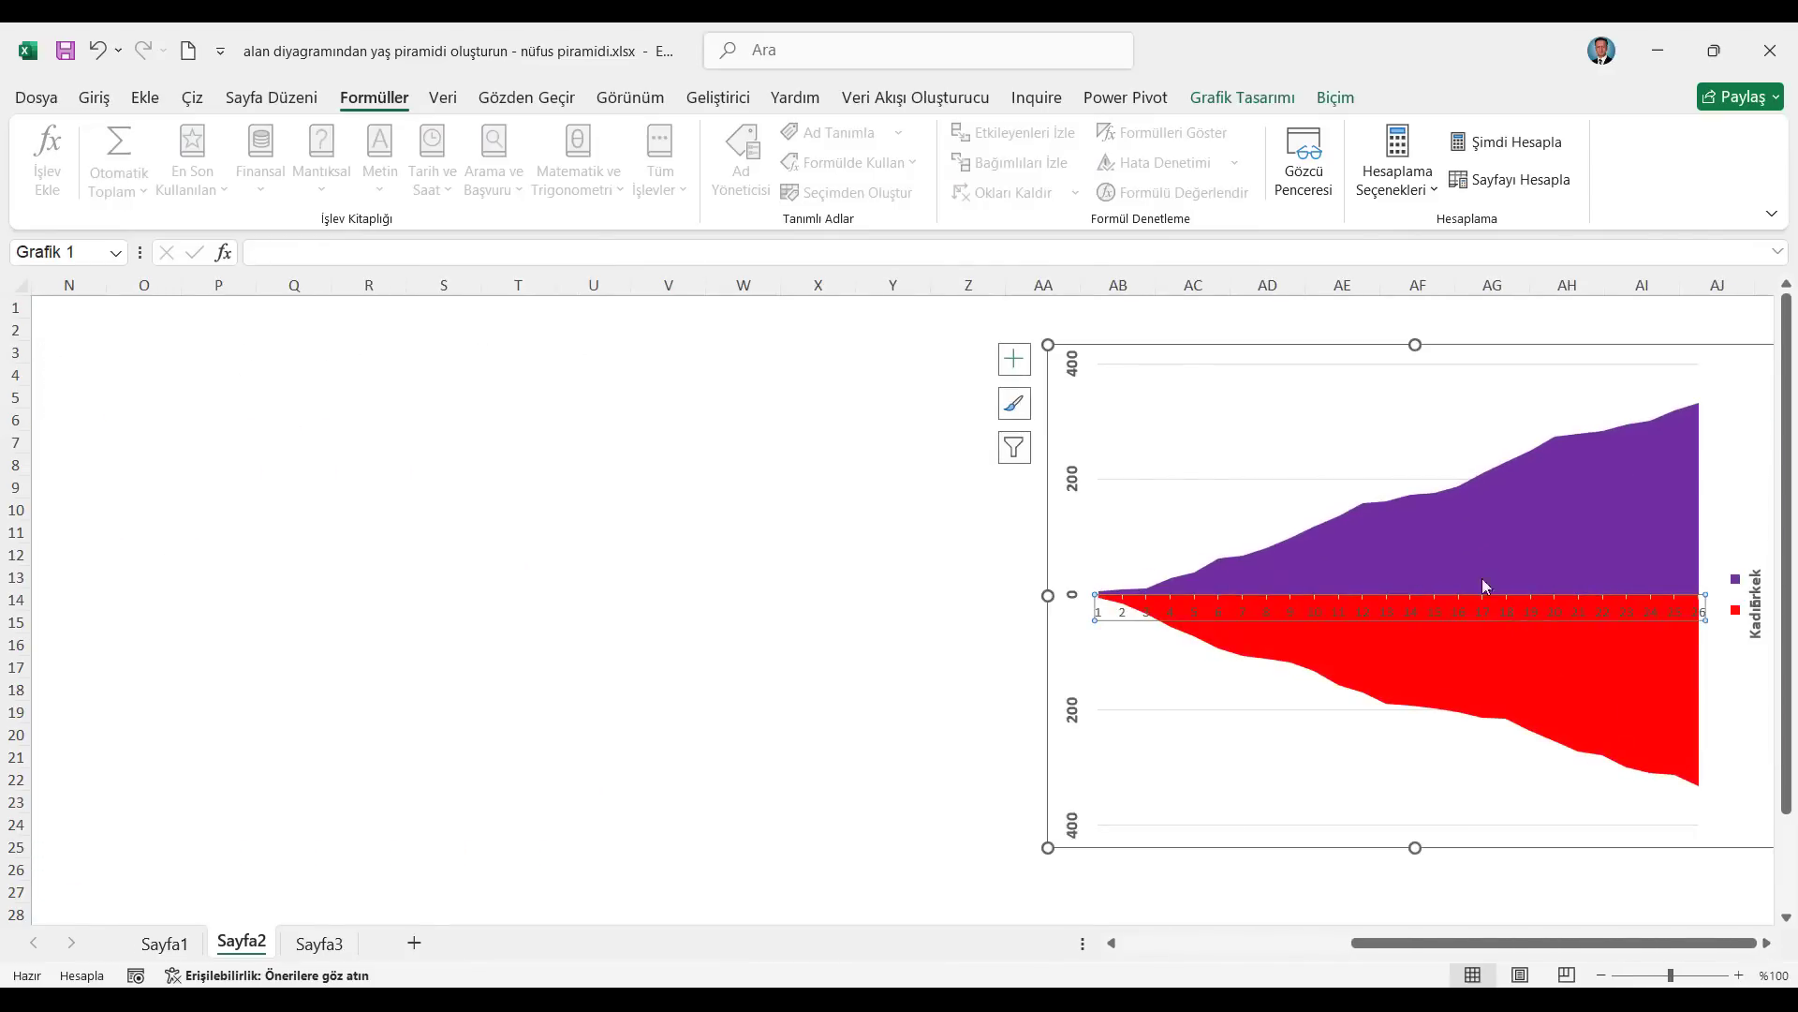
click(94, 97)
click(399, 180)
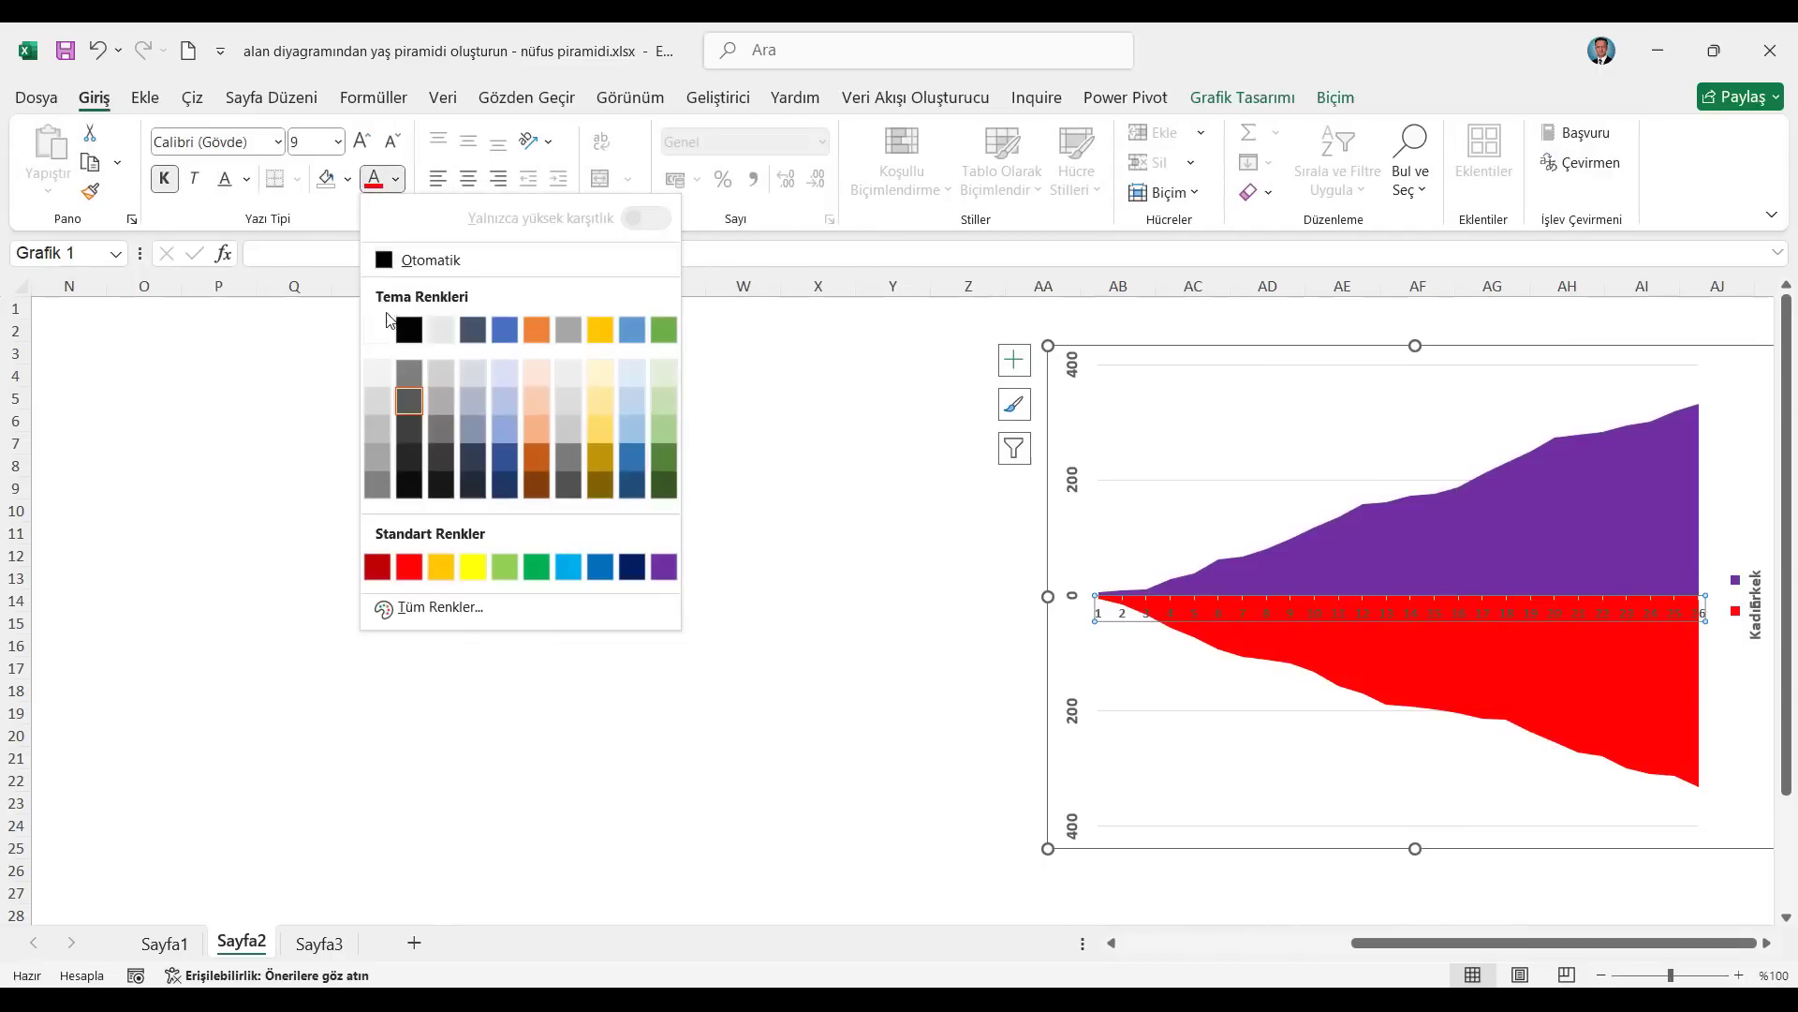
click(376, 327)
Return to cell A1, recalculate the random data ten times to animate the pyramid, and minimize the workbook window.
drag(1368, 951, 1152, 948)
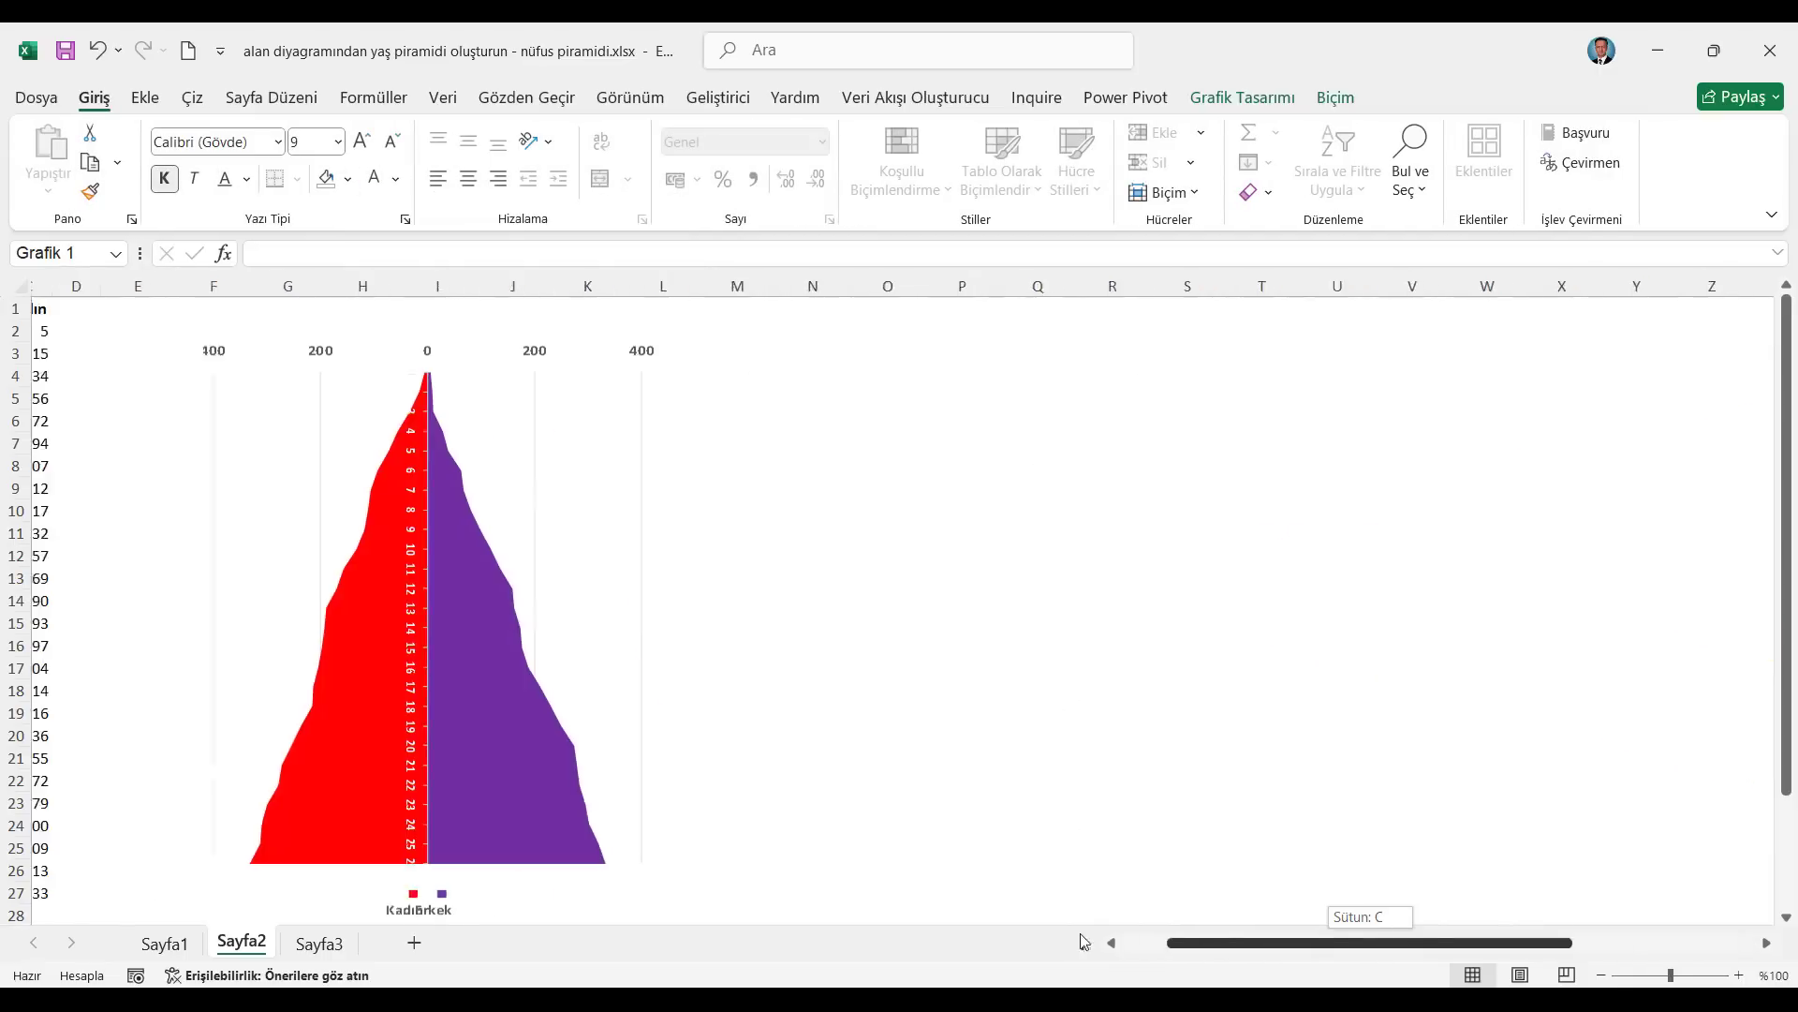
click(50, 312)
click(374, 98)
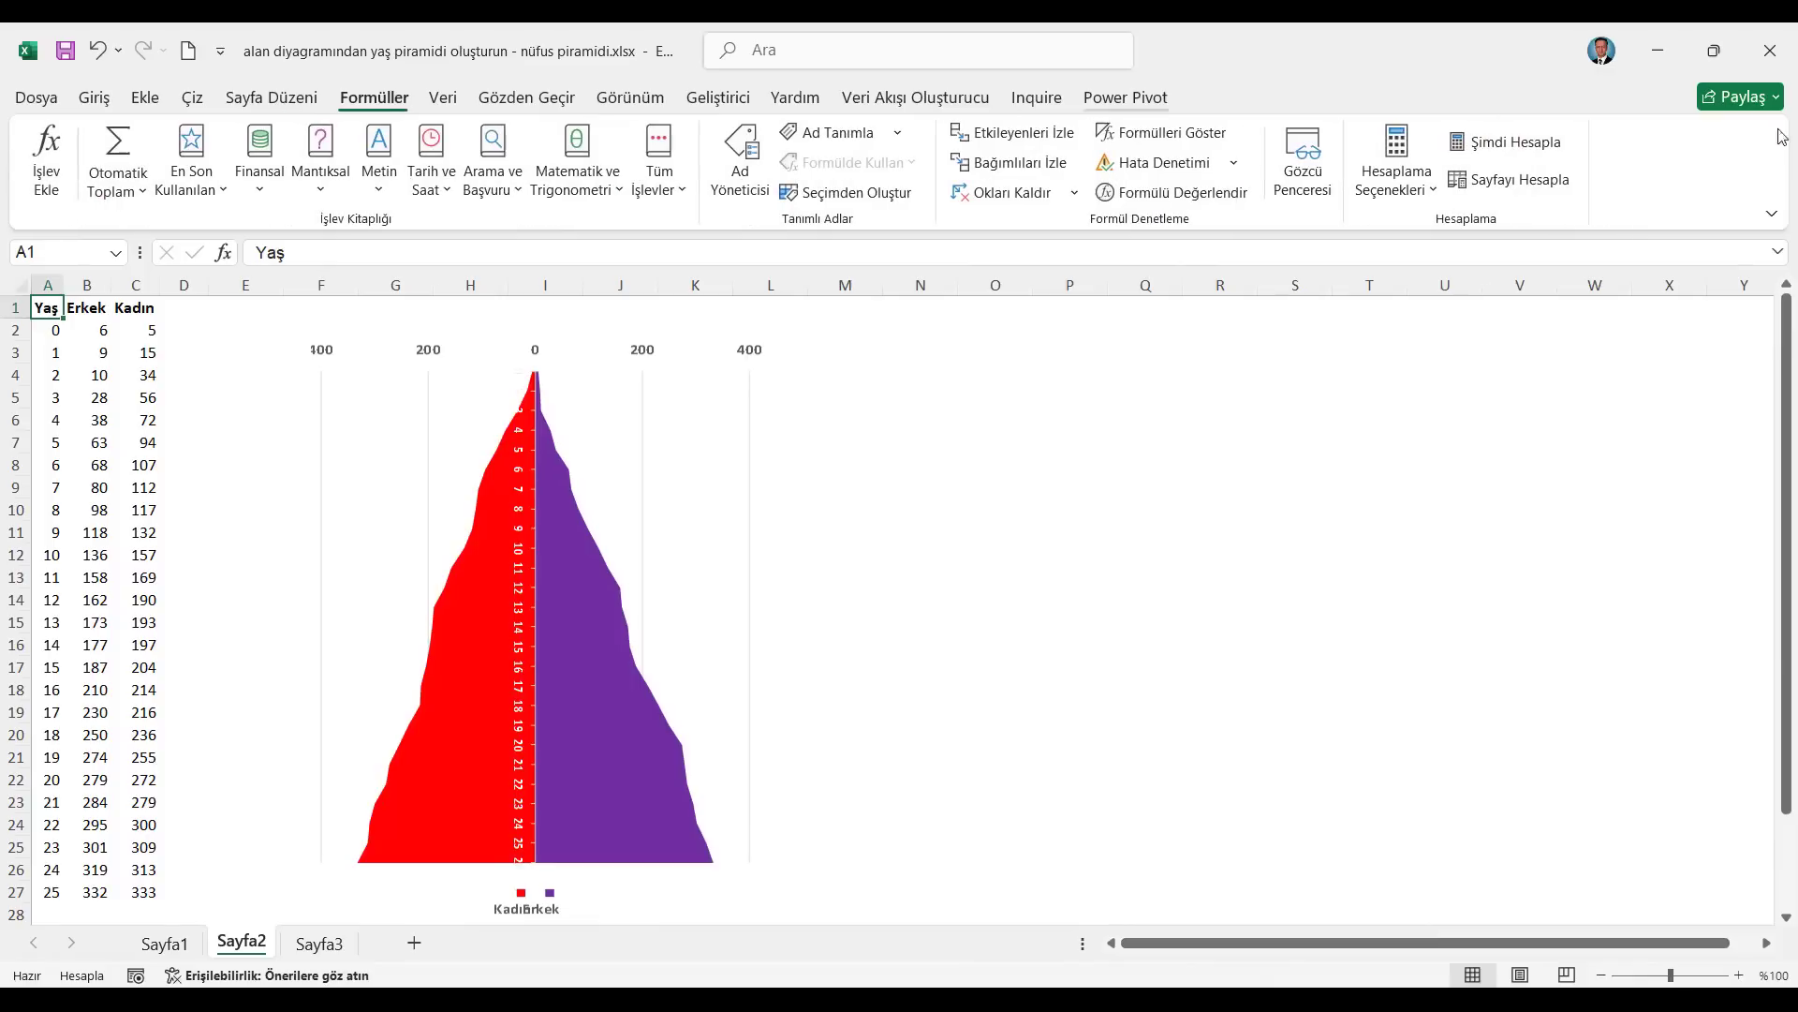
click(1519, 143)
click(1517, 143)
click(1515, 145)
click(1513, 147)
click(1509, 149)
click(1508, 149)
click(1508, 149)
click(1509, 149)
click(1508, 149)
click(1508, 149)
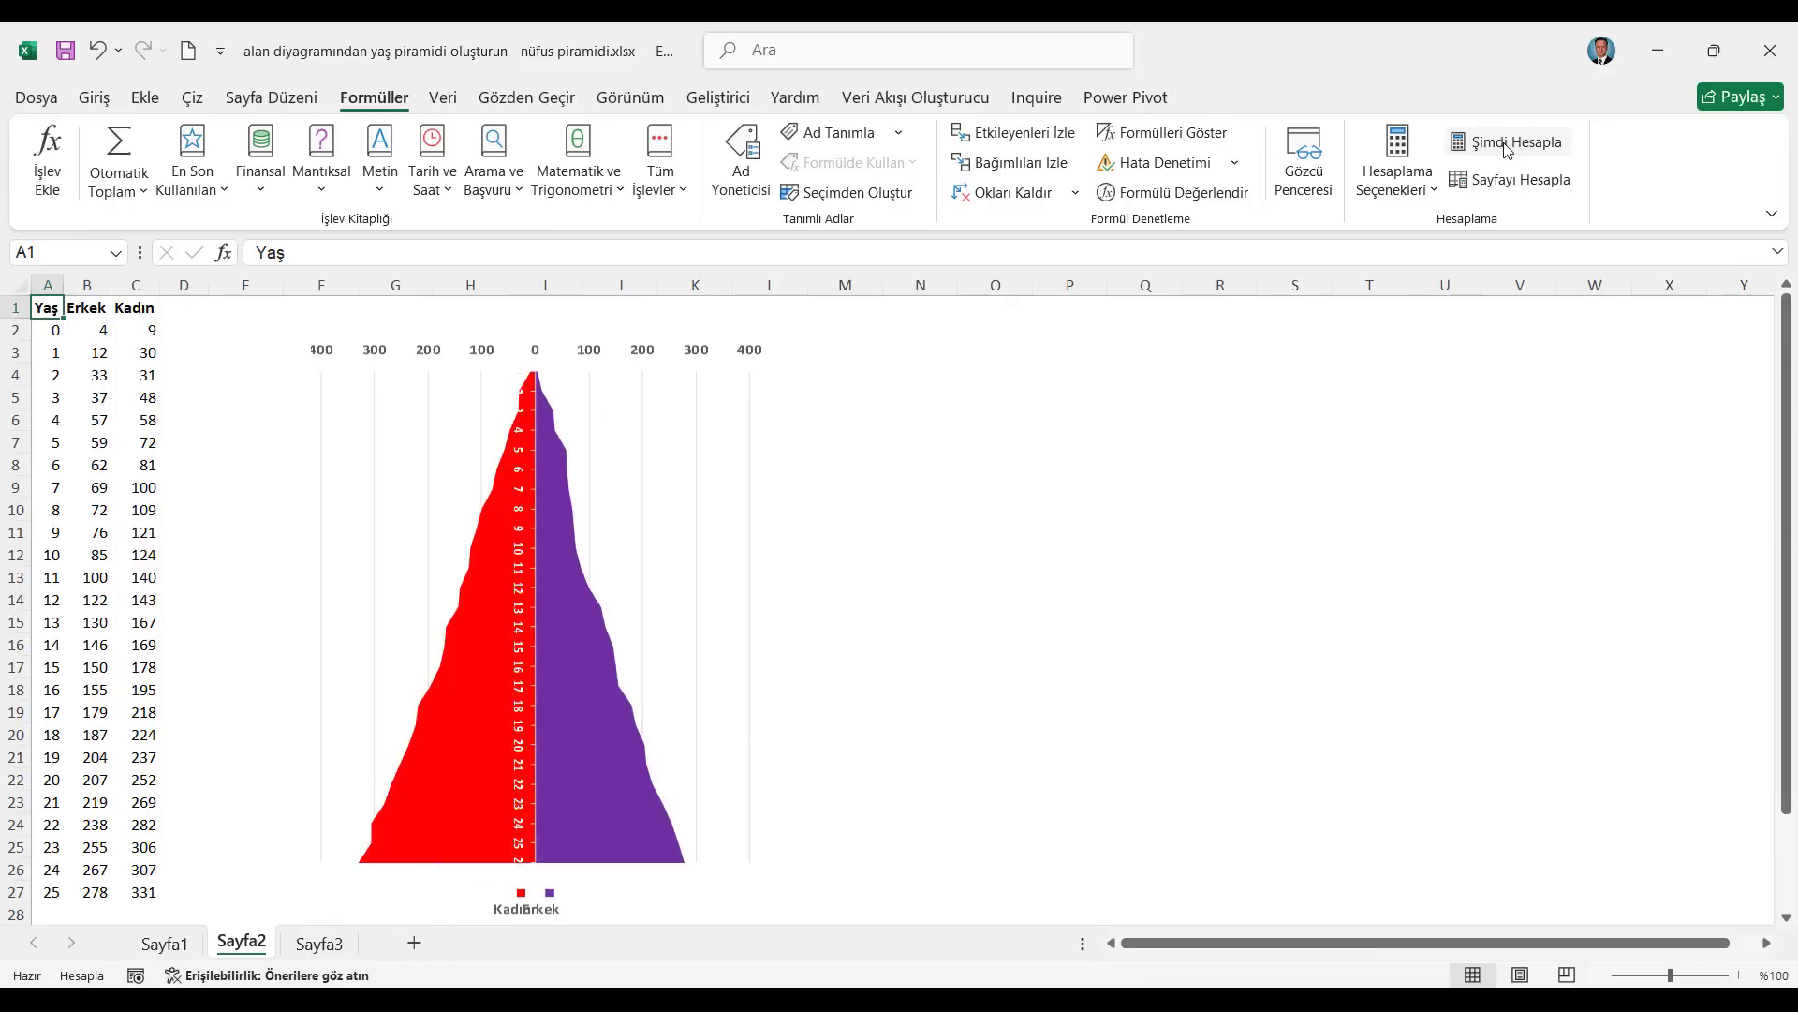
click(1657, 50)
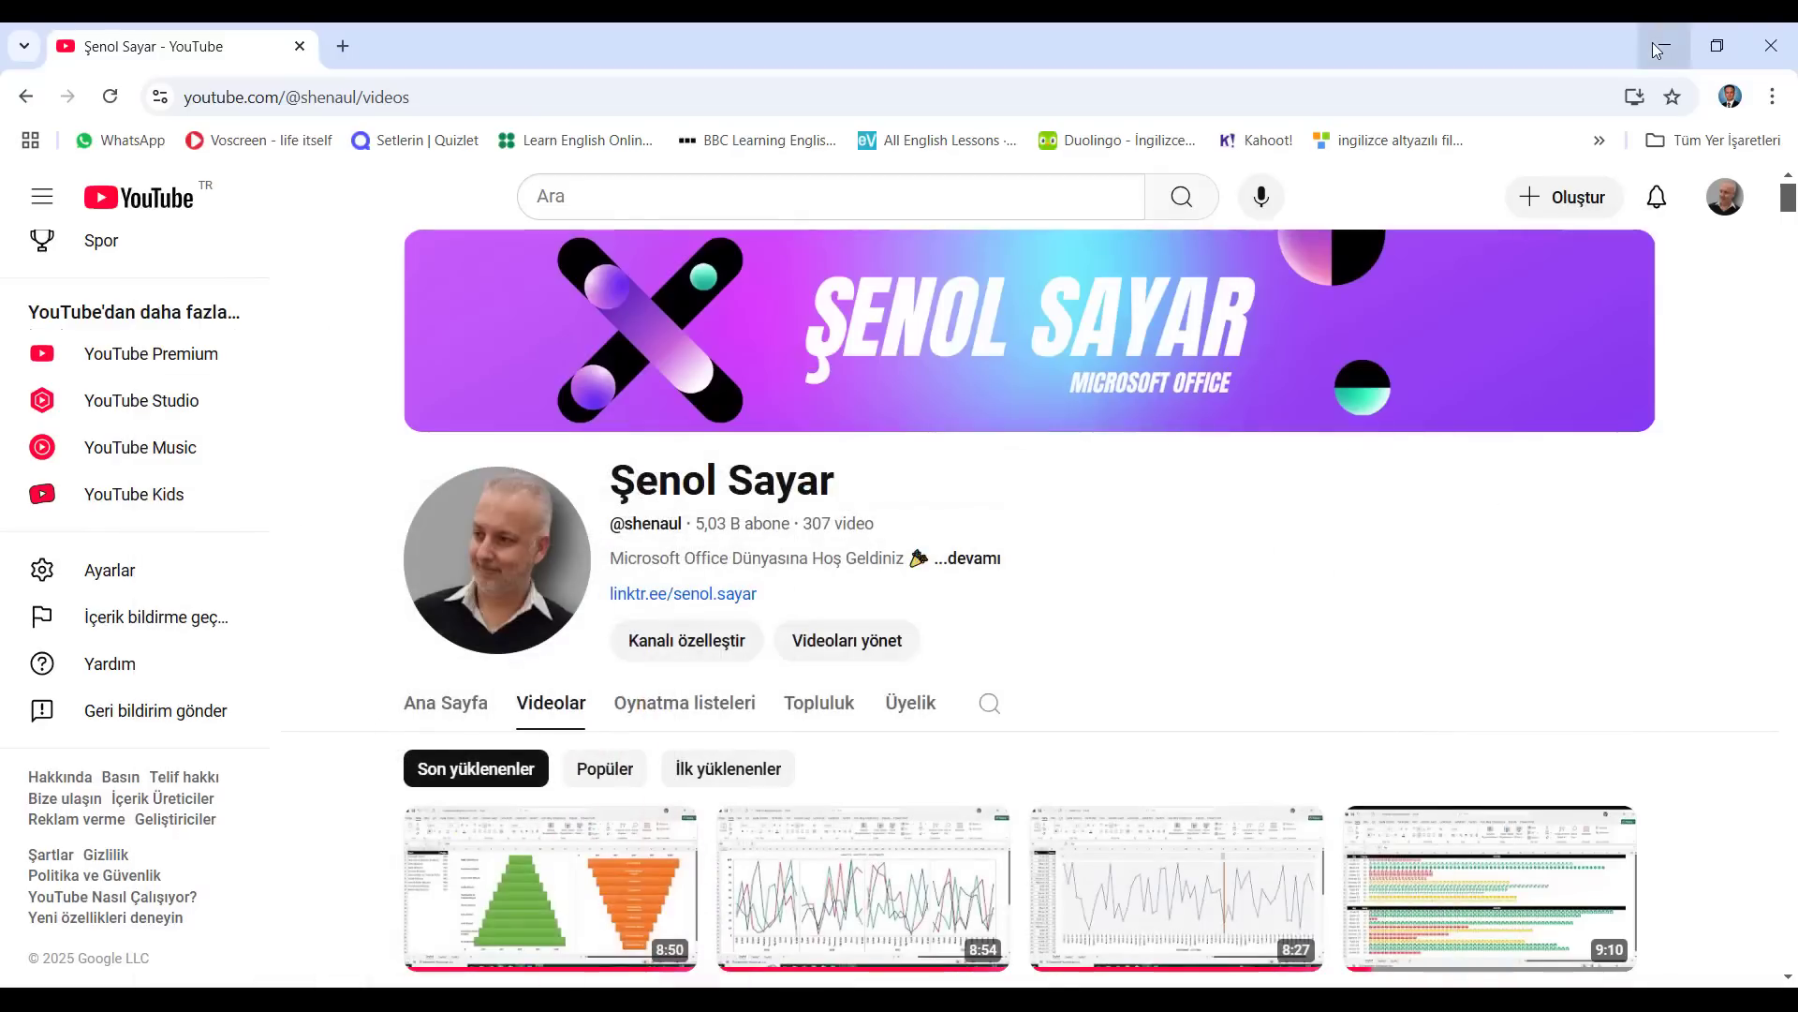